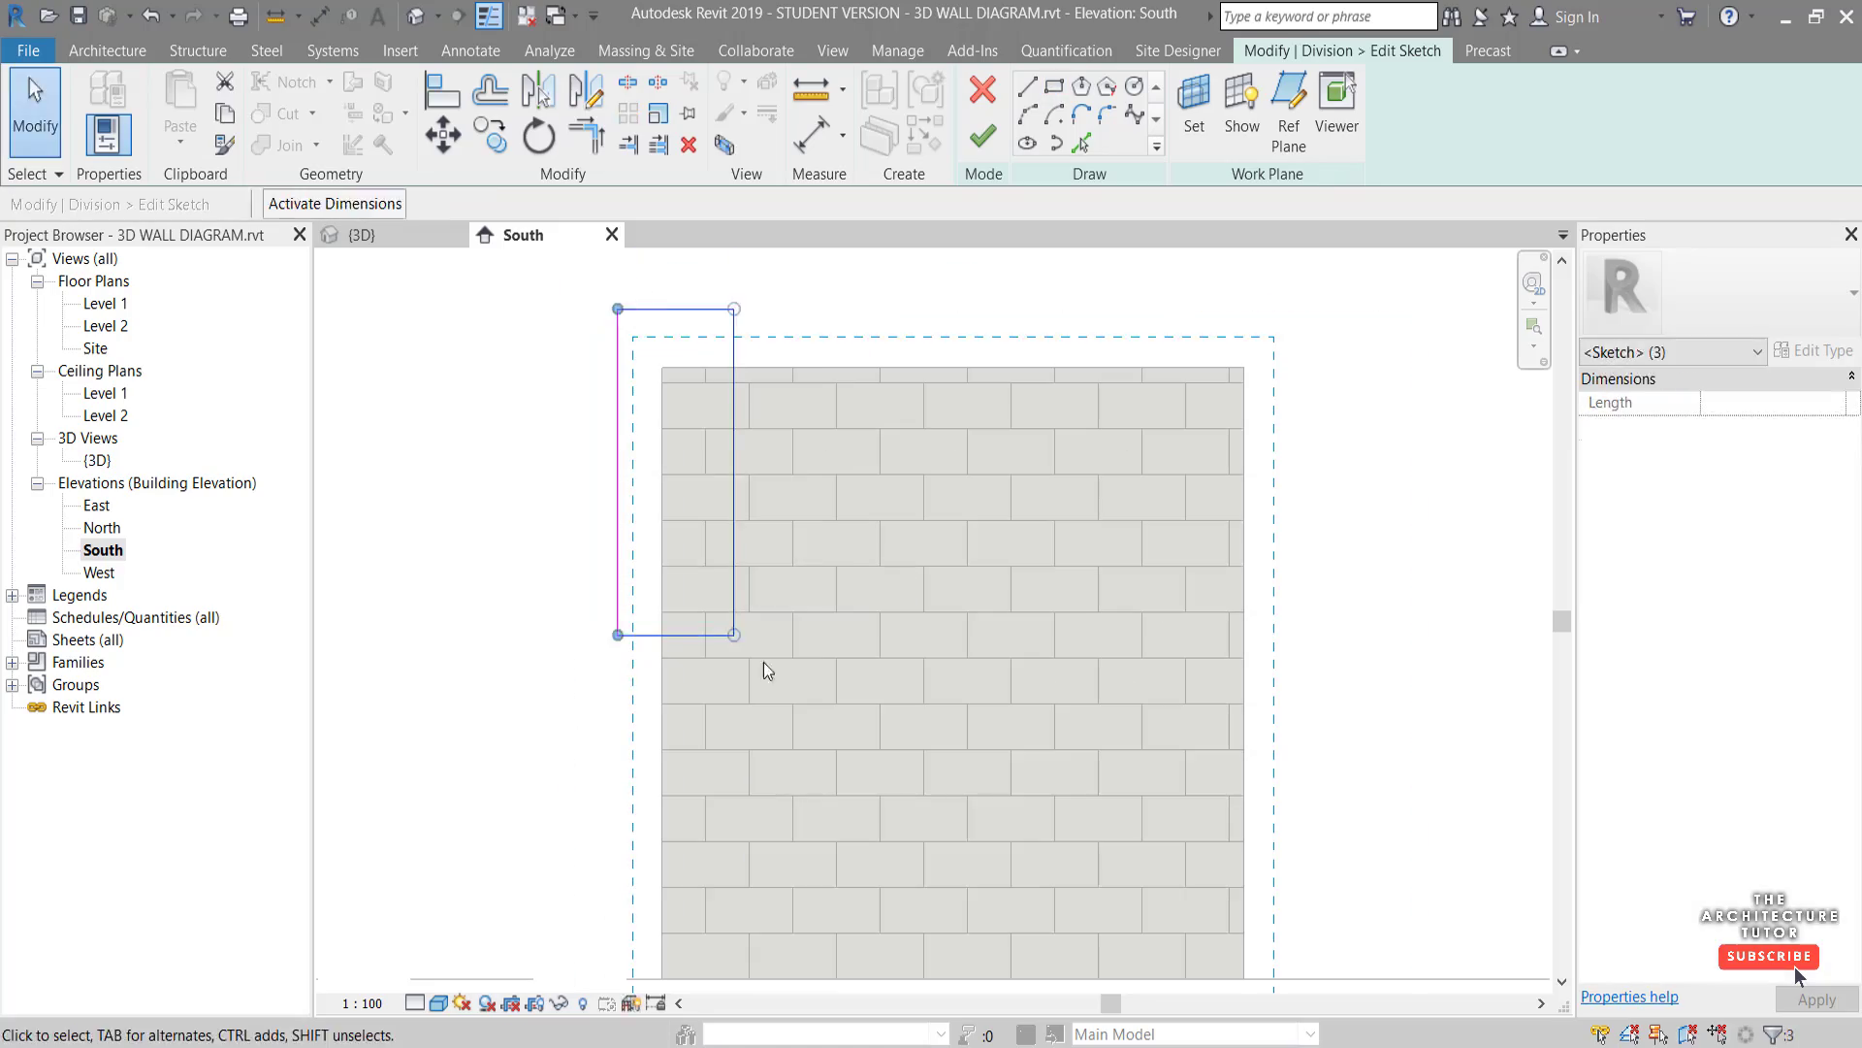
Bring up the Revit 3D WALL DIAGRAM view of the finished layered wall parts
click(762, 664)
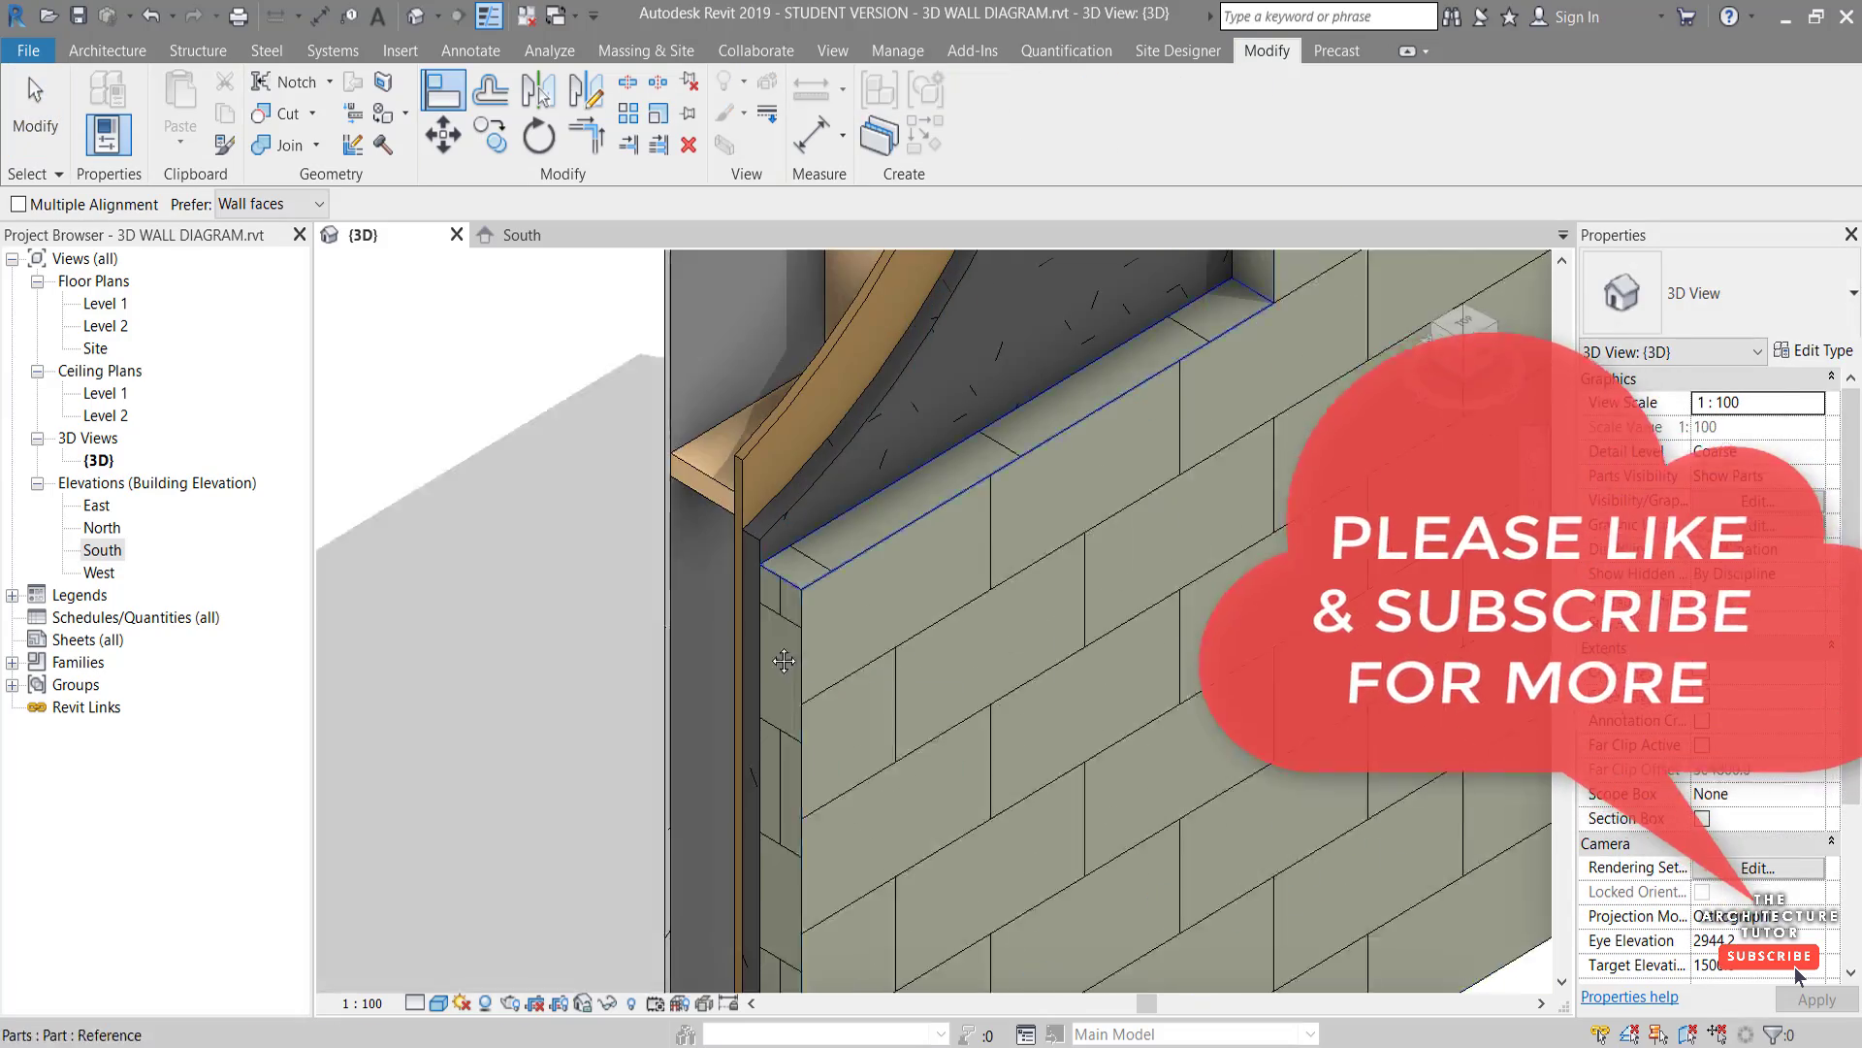
Preview the aligned block parts, then clear to an empty {3D} view
scroll(866, 660, up, 5)
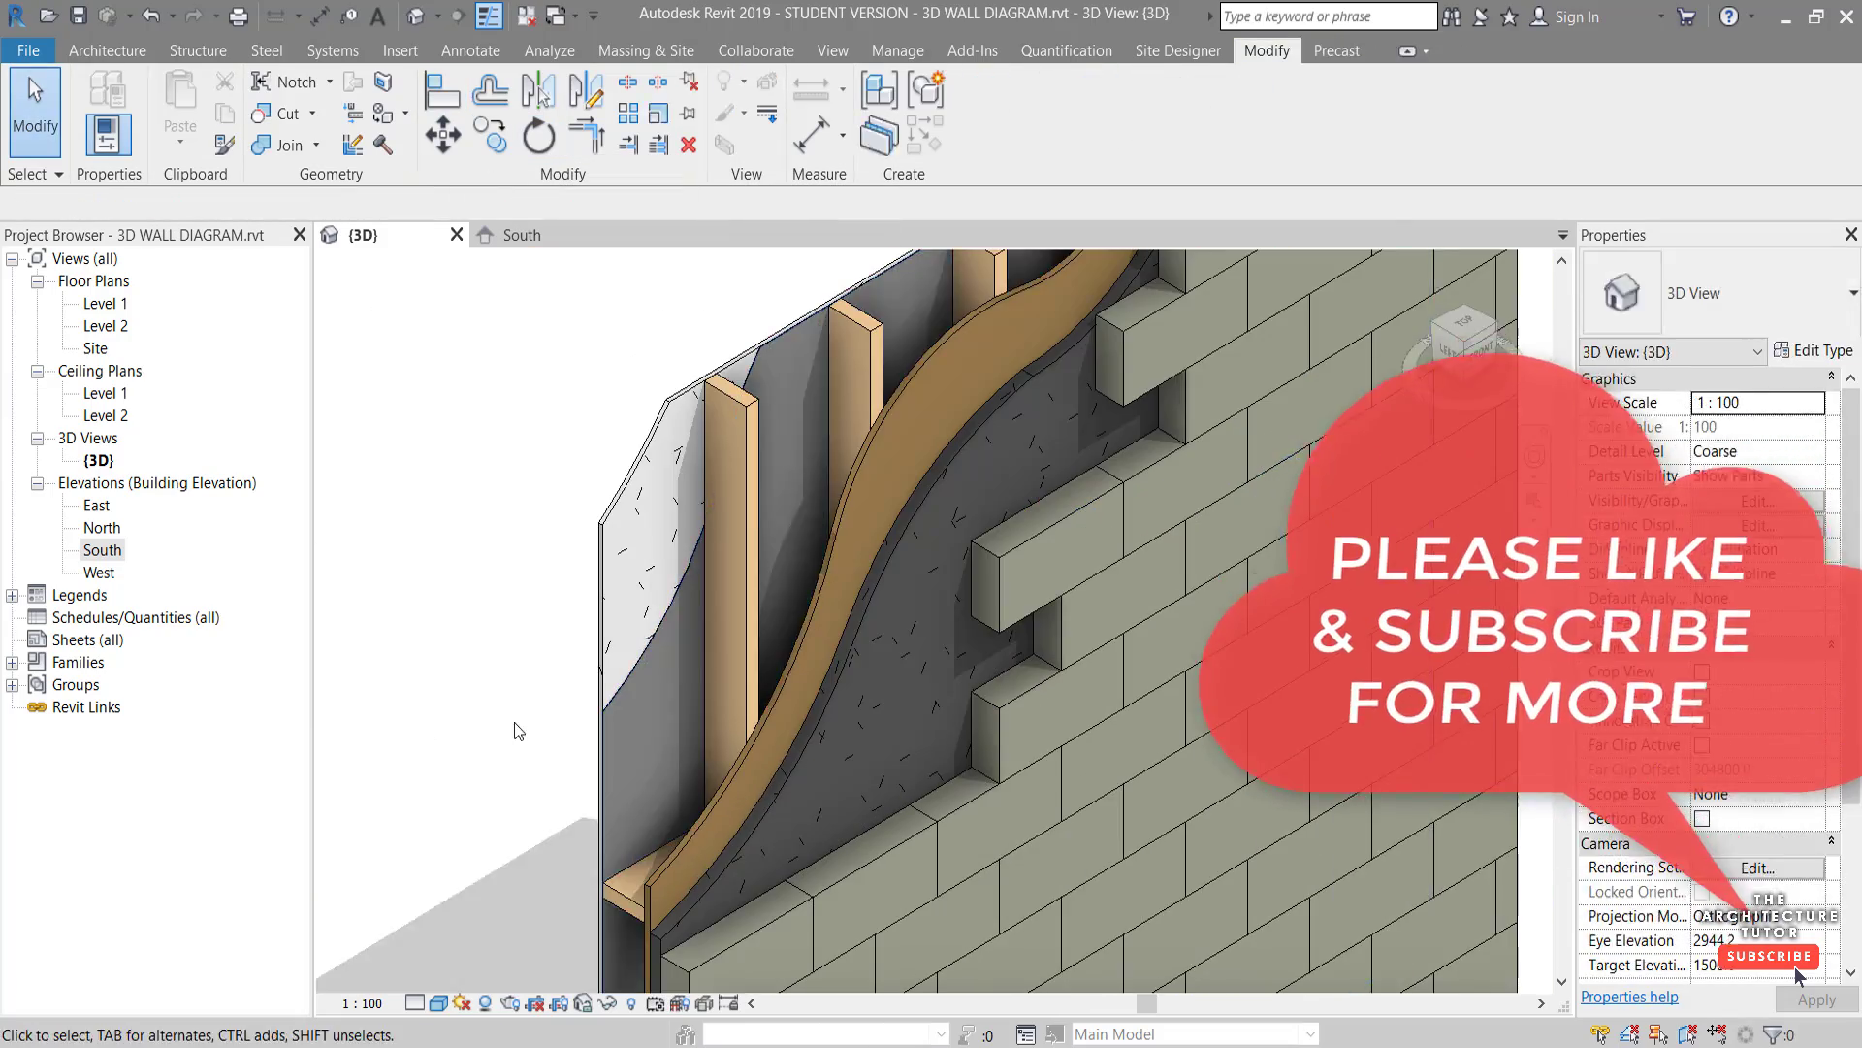
click(1778, 852)
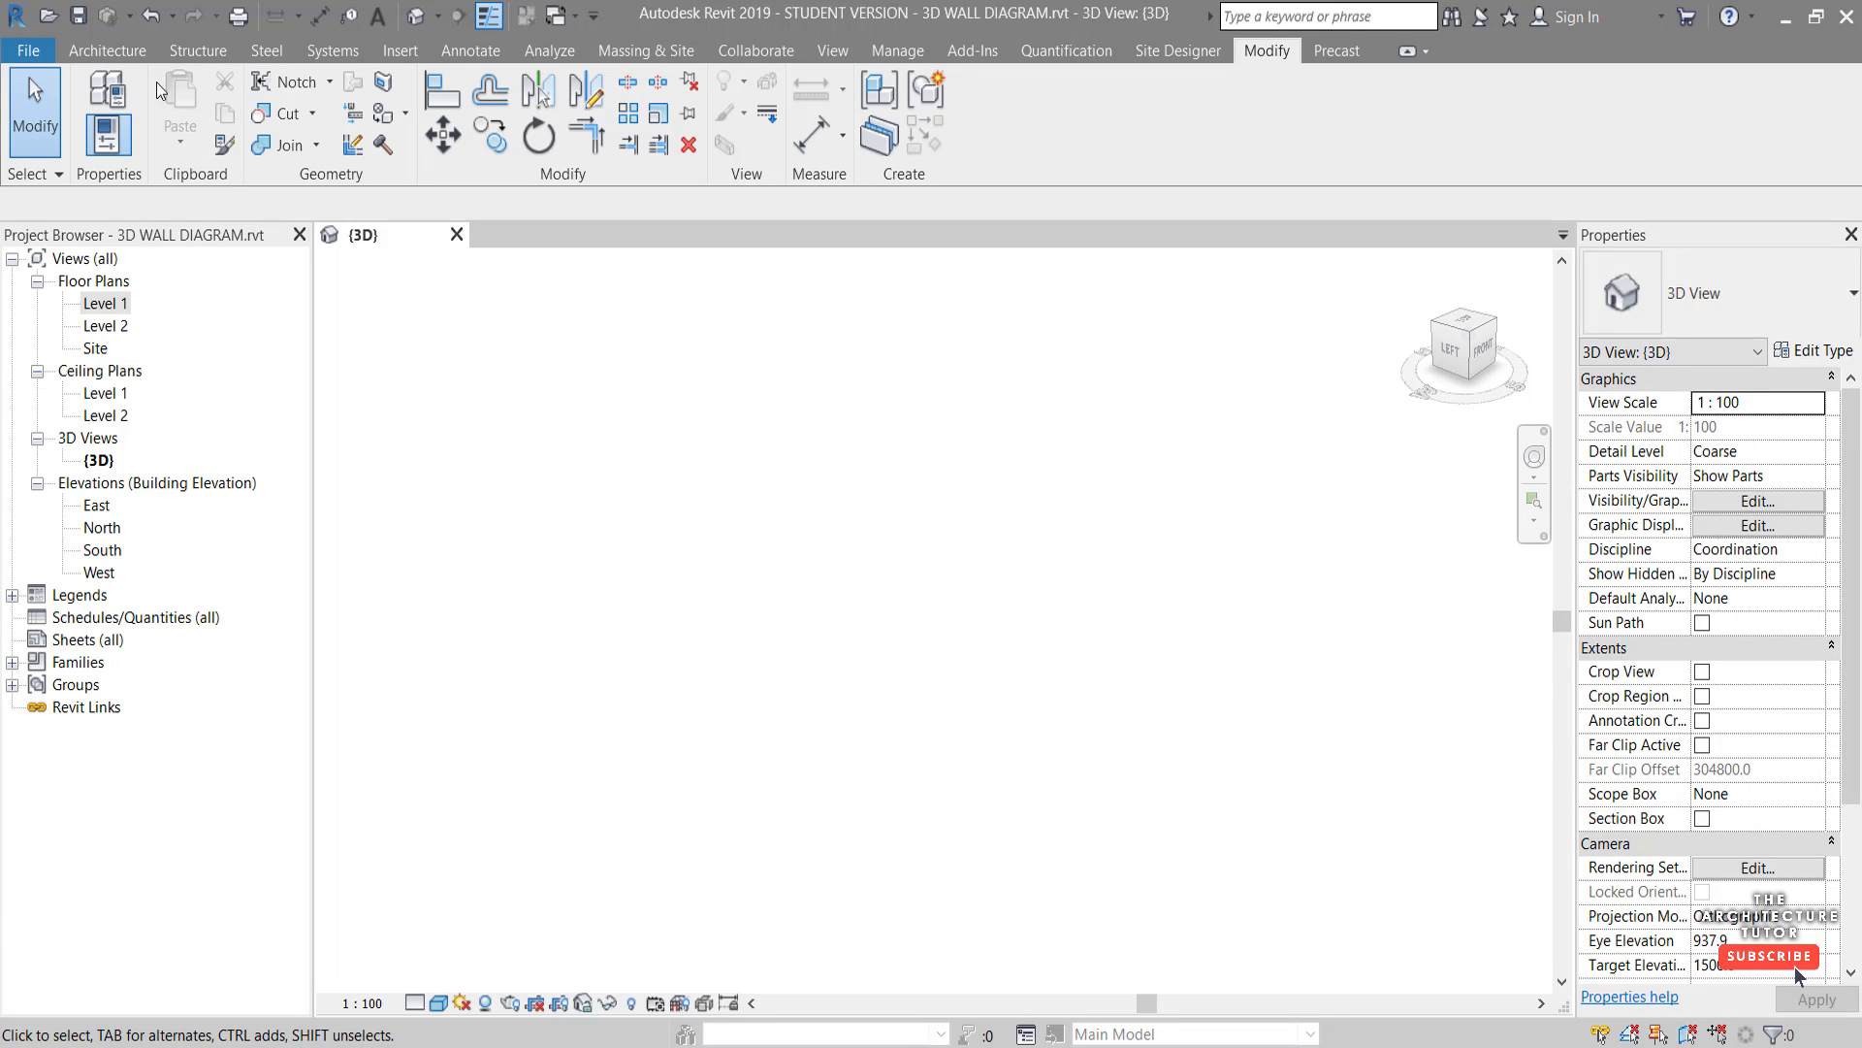
Start a new Exterior - Block on Timber Stud wall and open its Type Properties
click(119, 49)
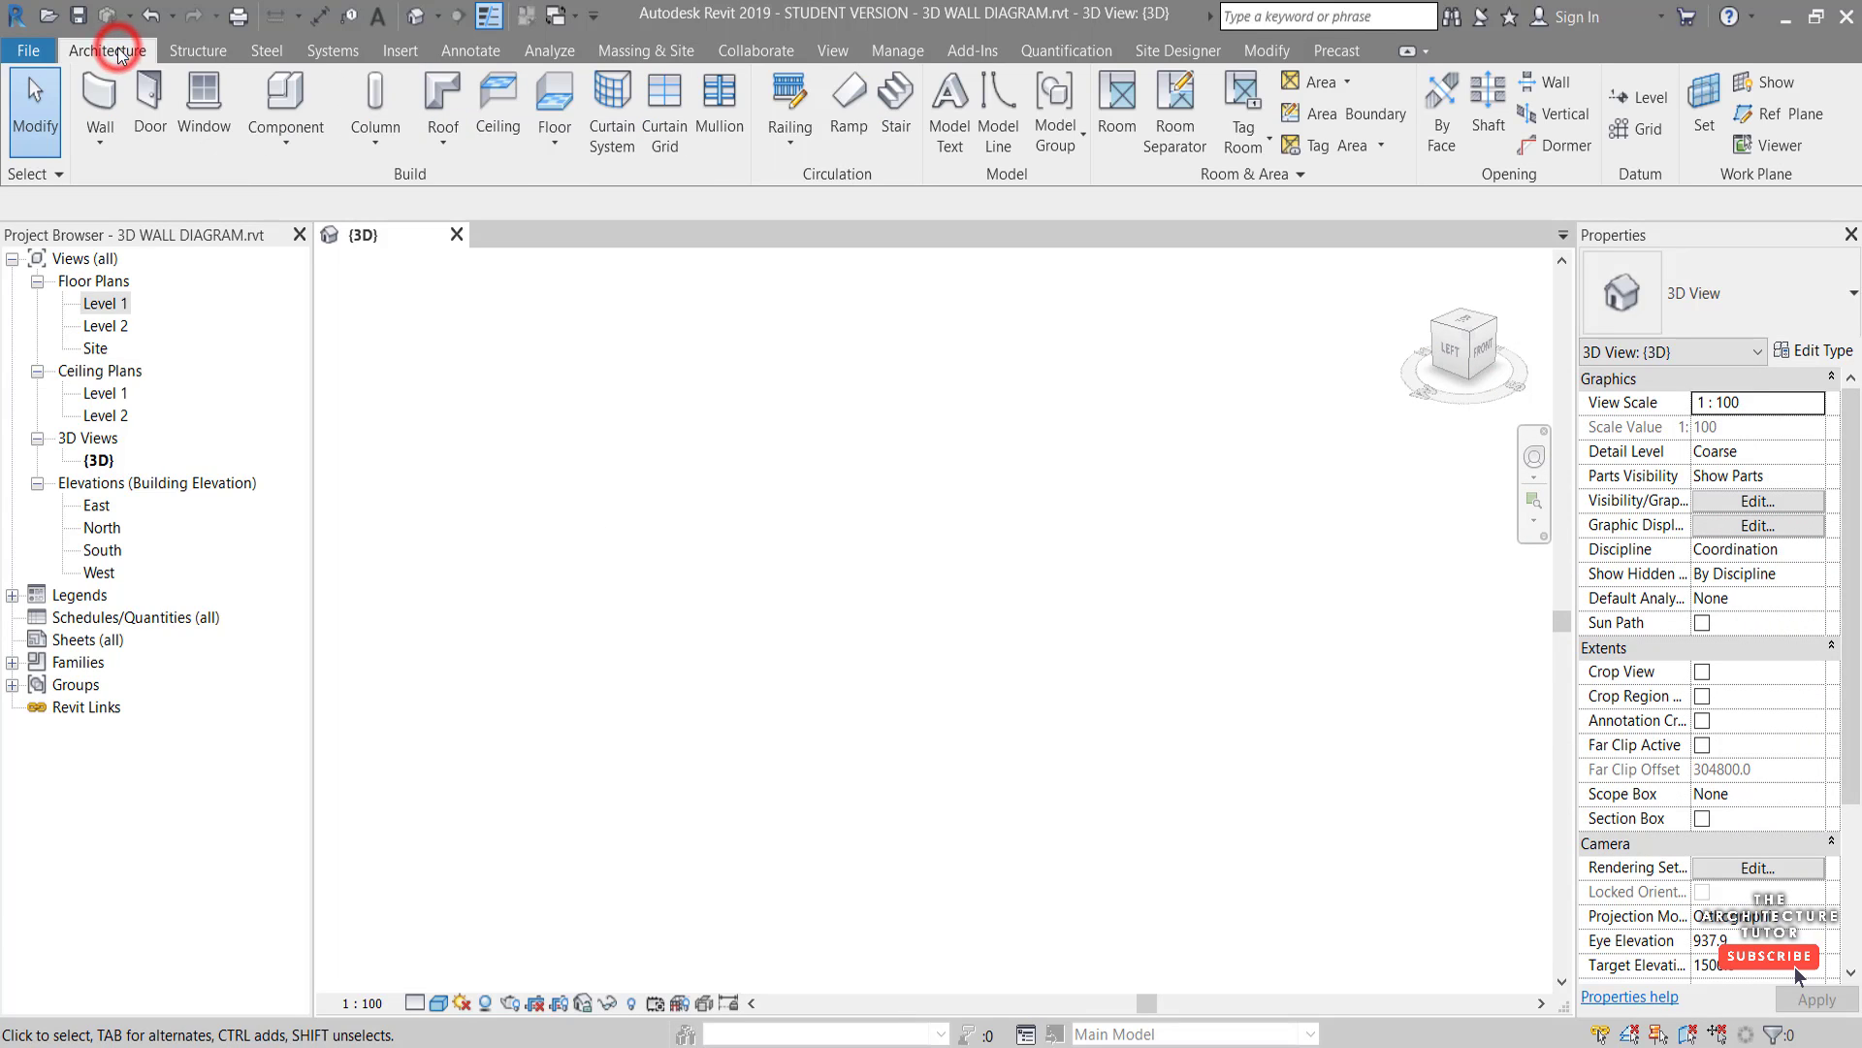
click(108, 102)
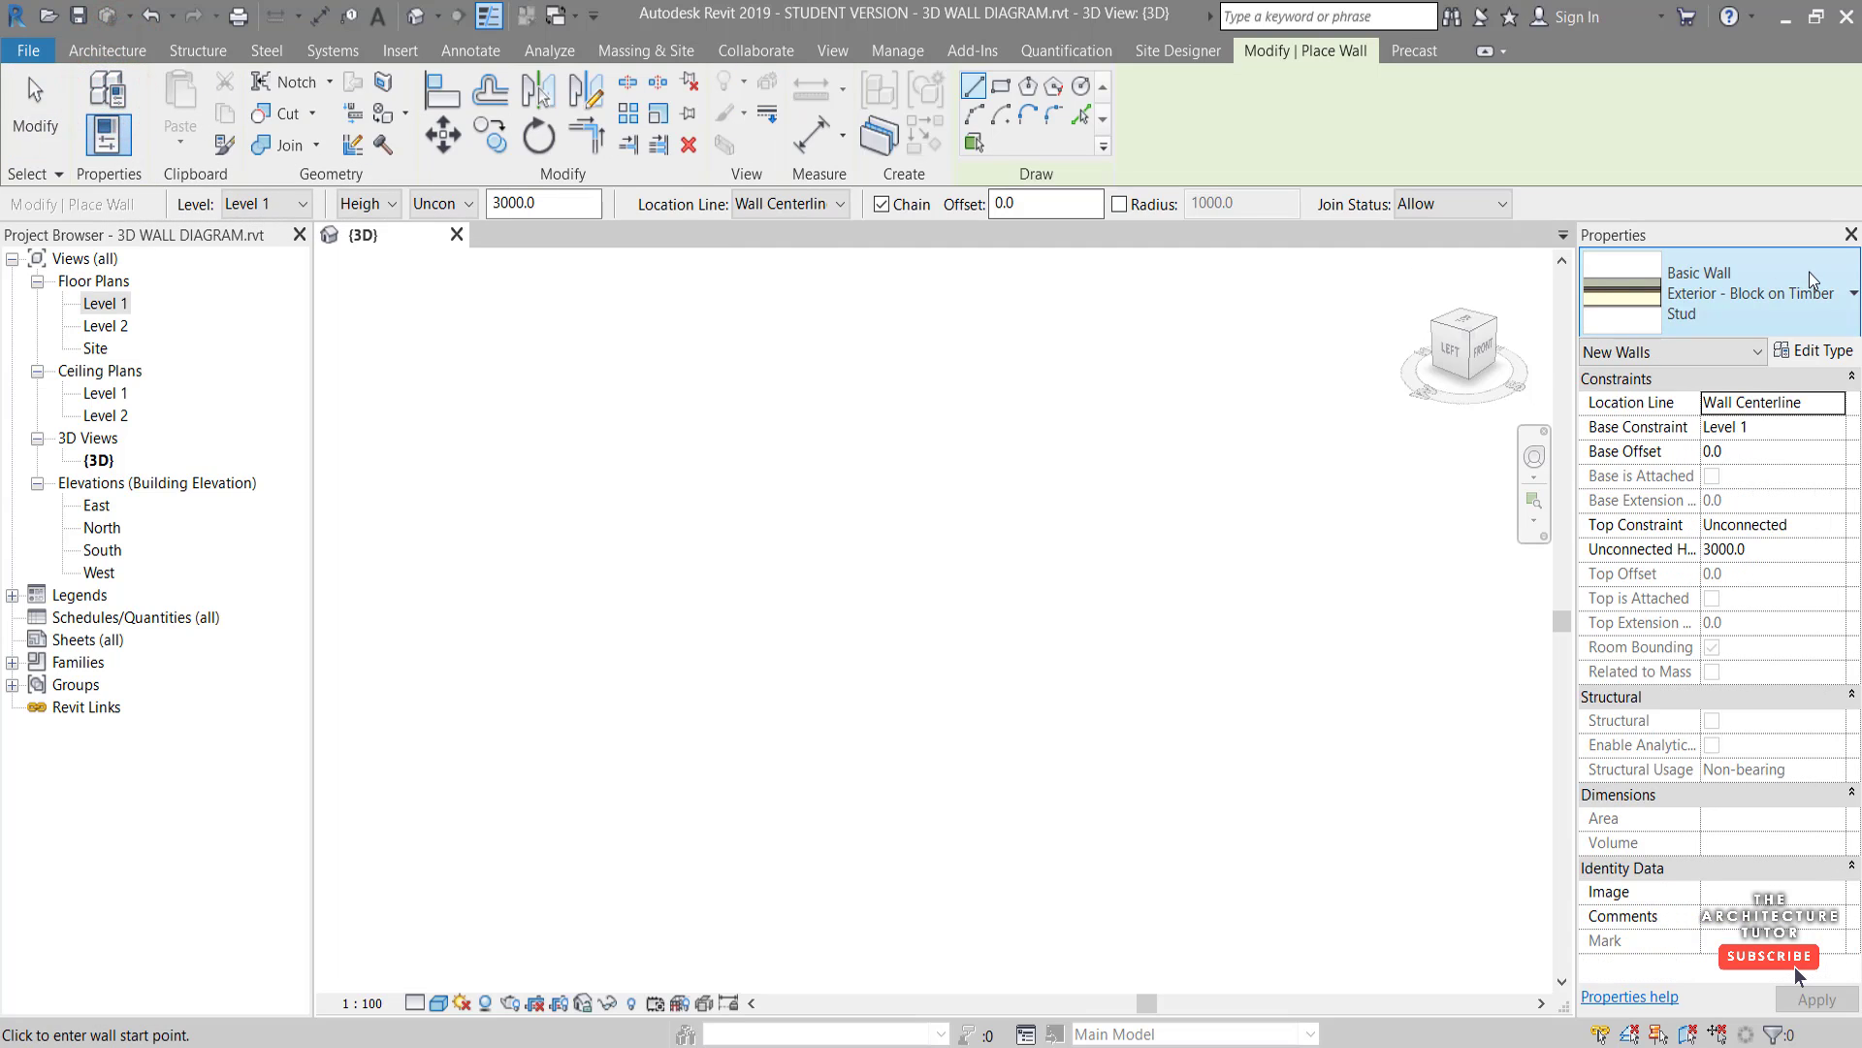
click(1715, 309)
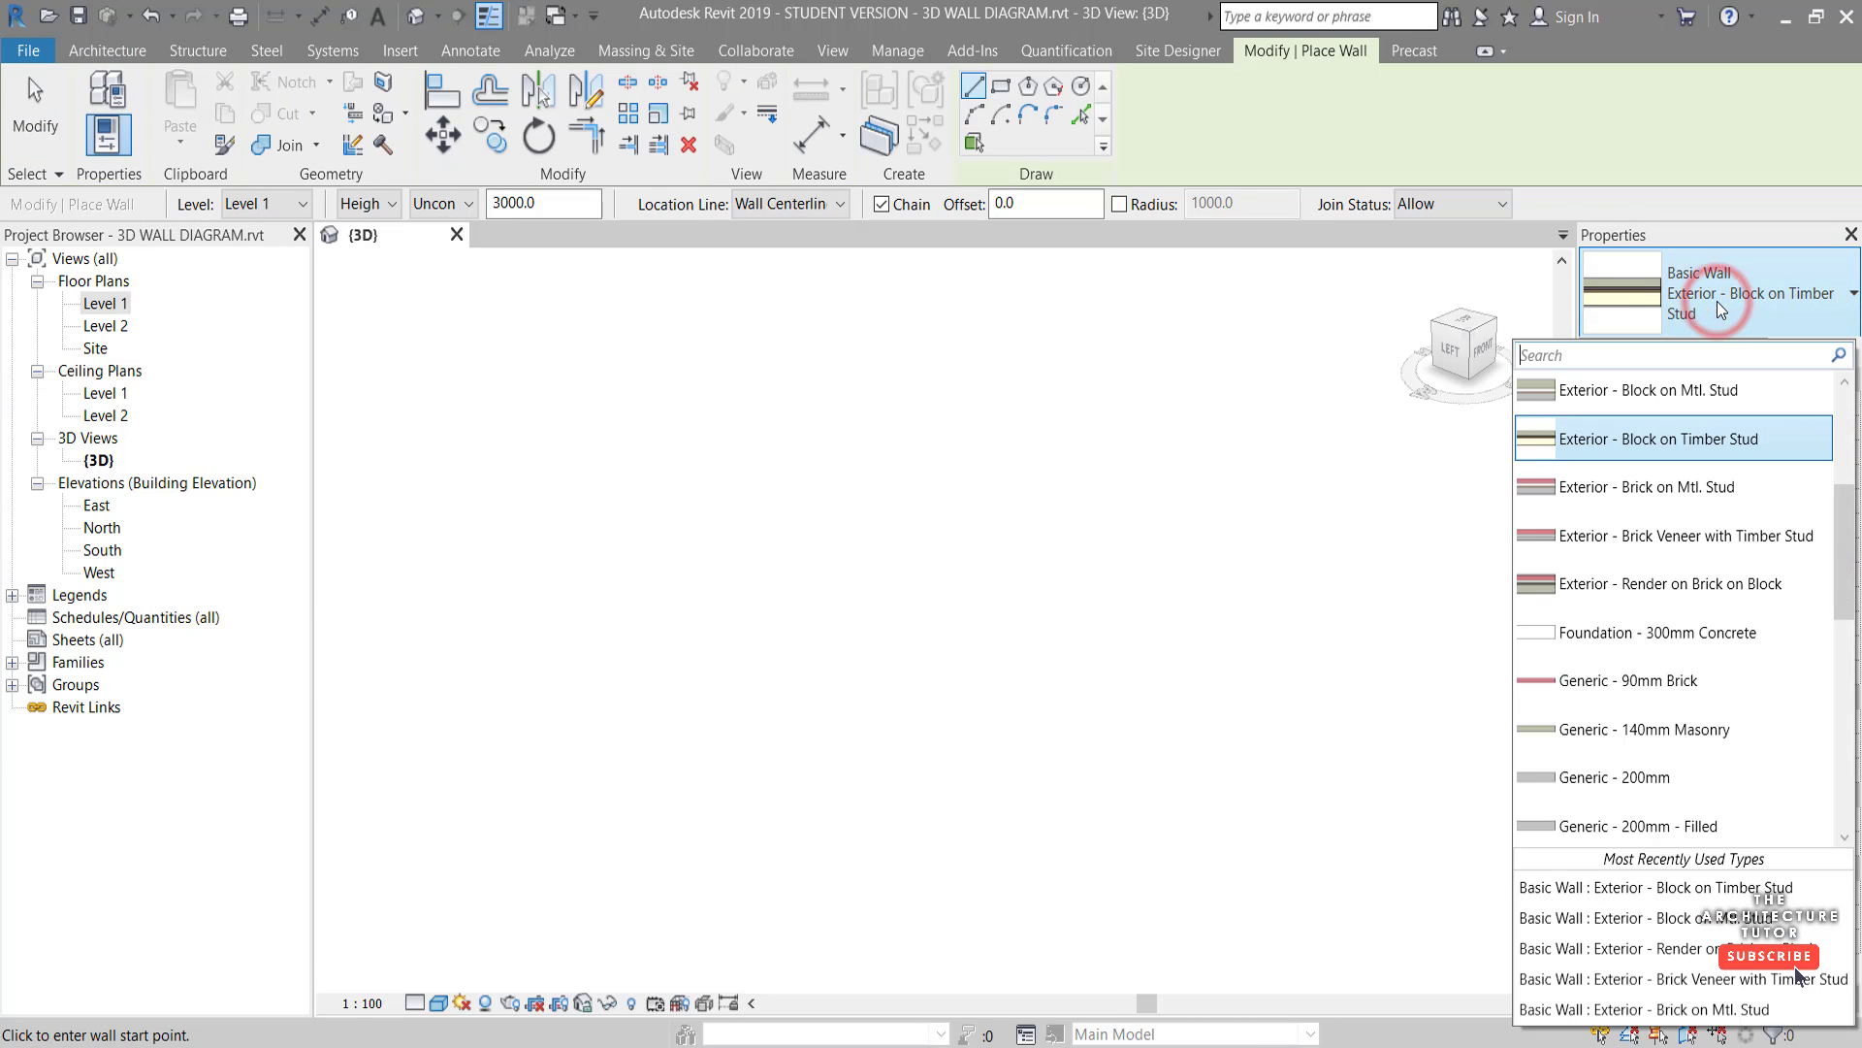
click(1719, 325)
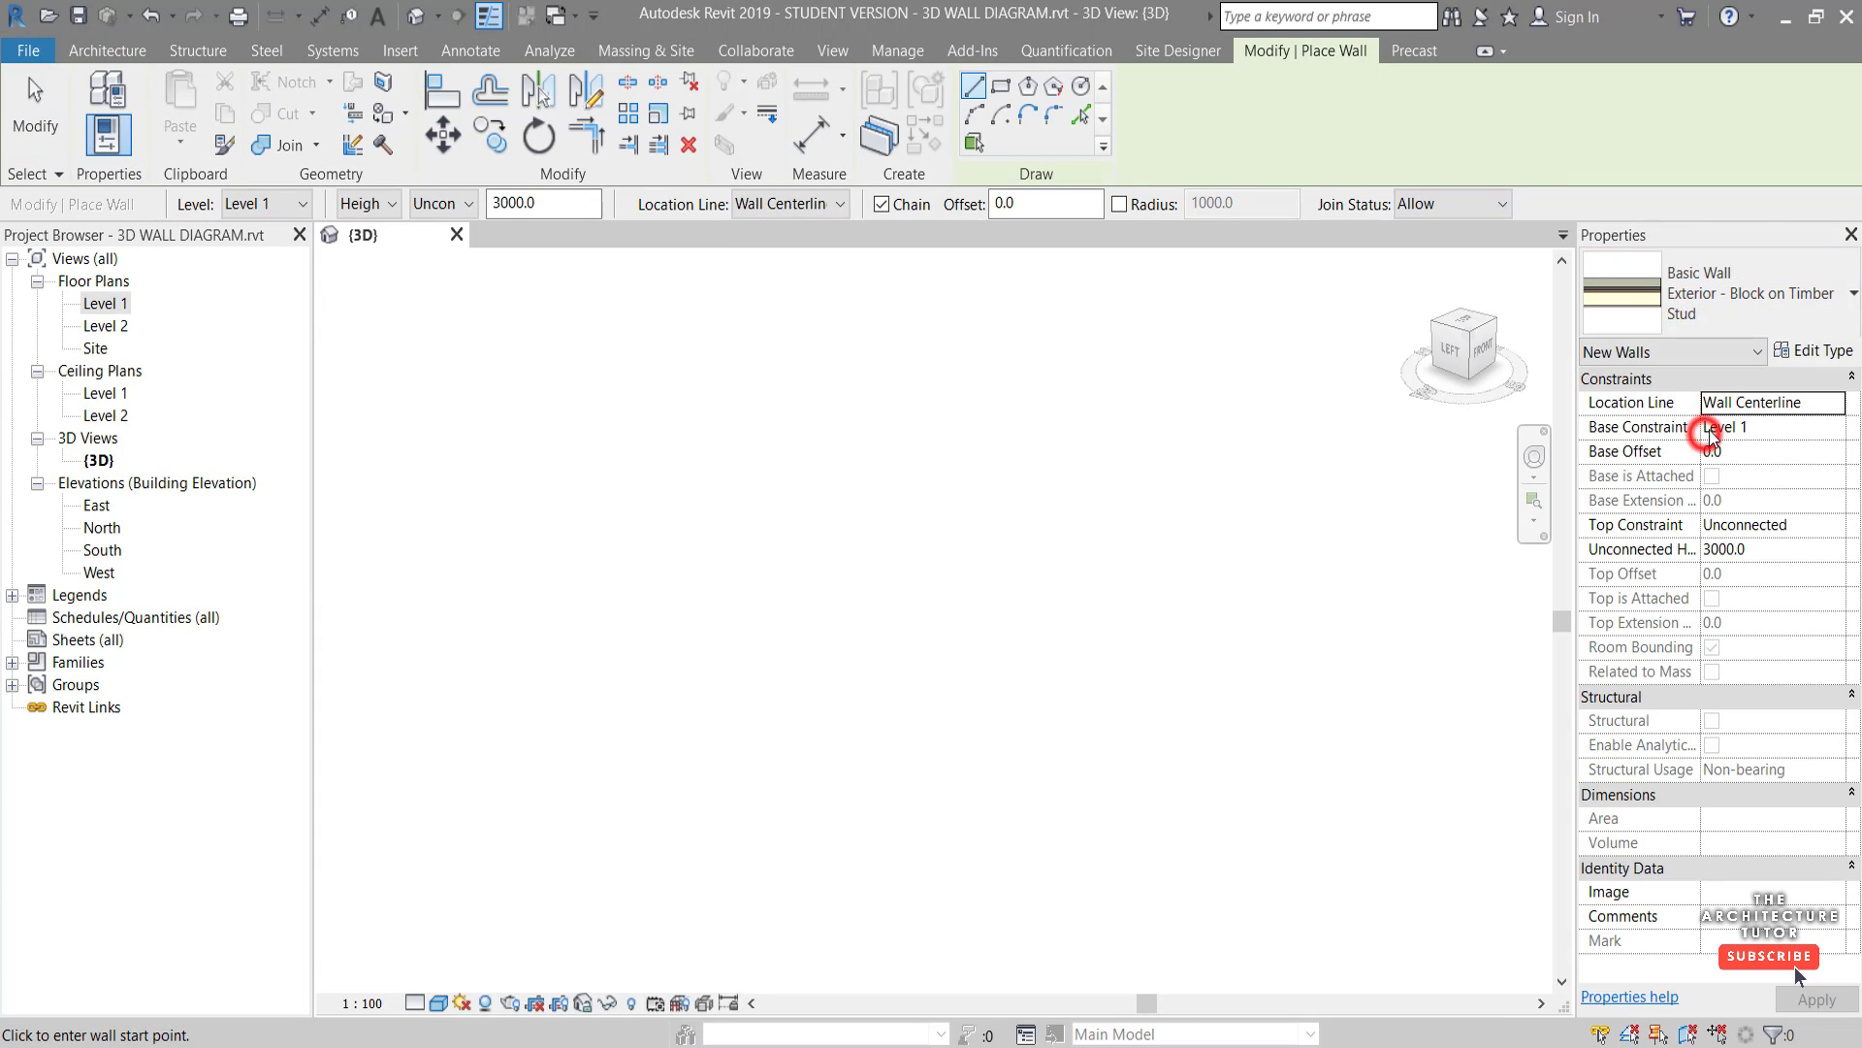
click(1806, 355)
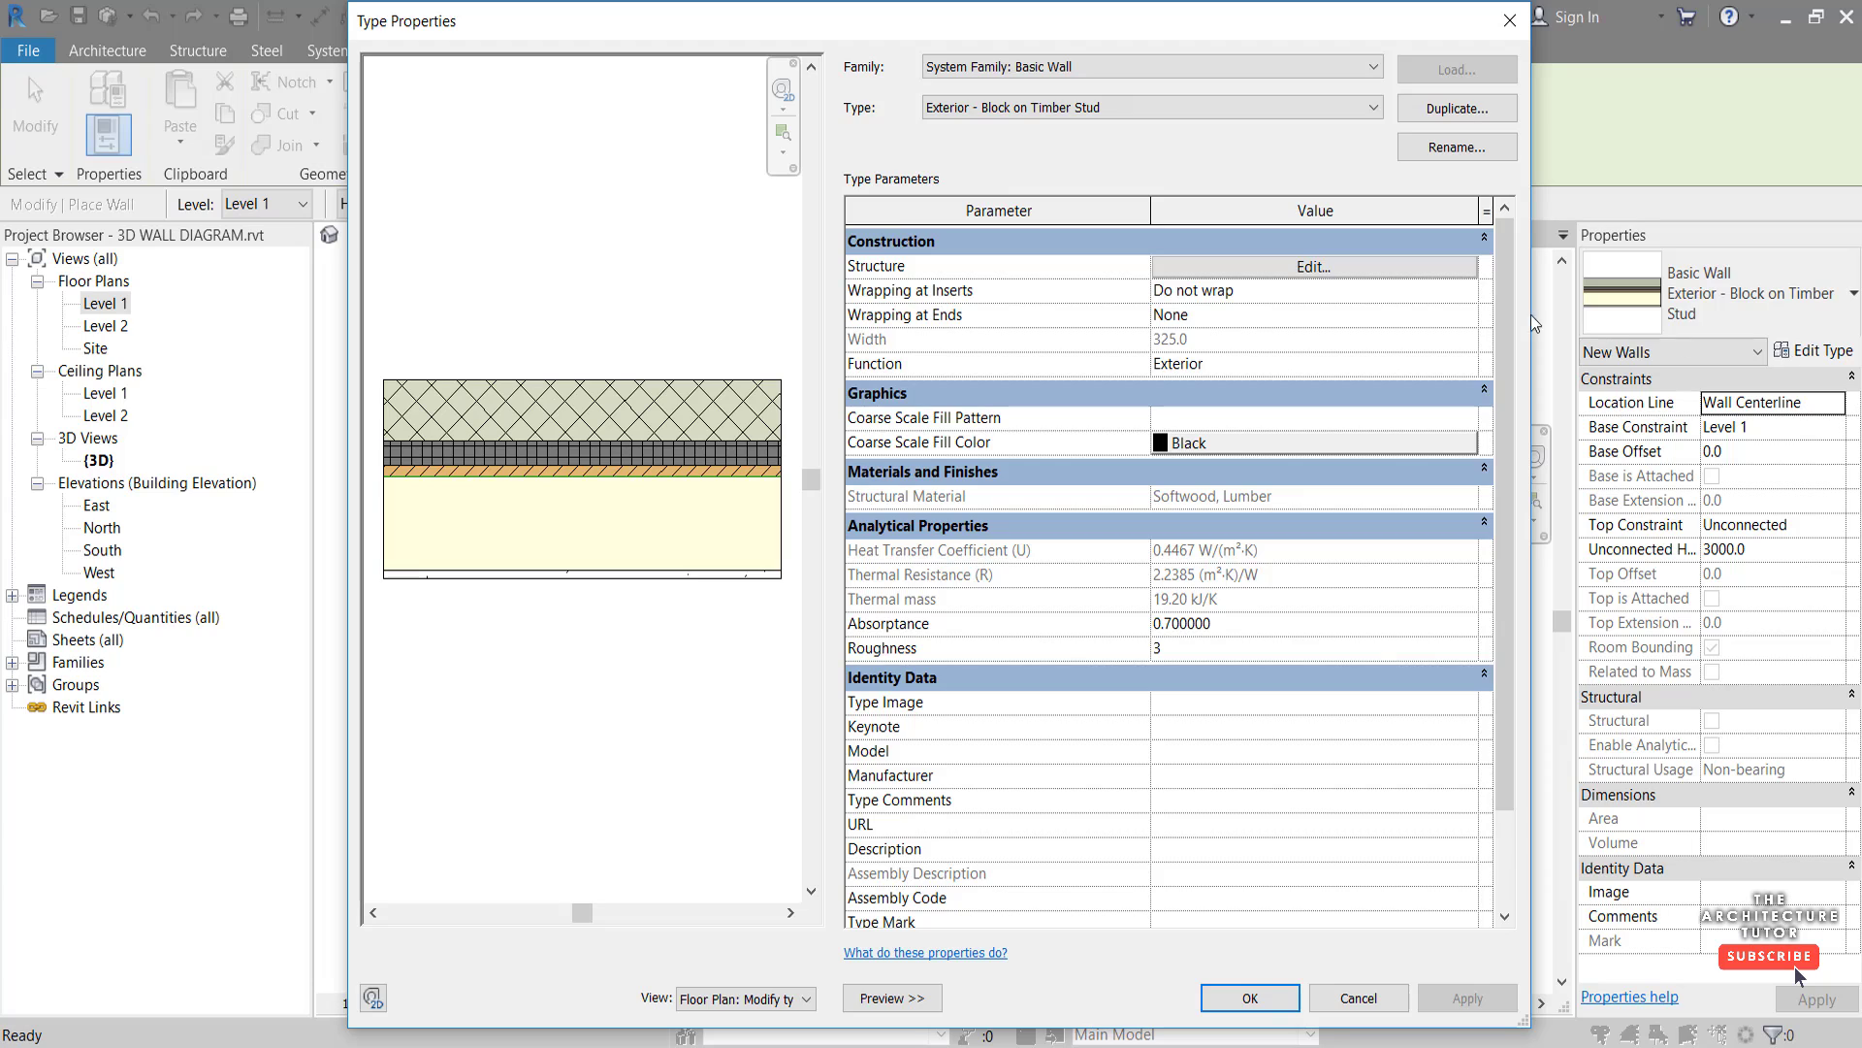
Open the wall structure to review its exterior/interior sides, Concrete Masonry and Cavity Fill layers
click(1311, 267)
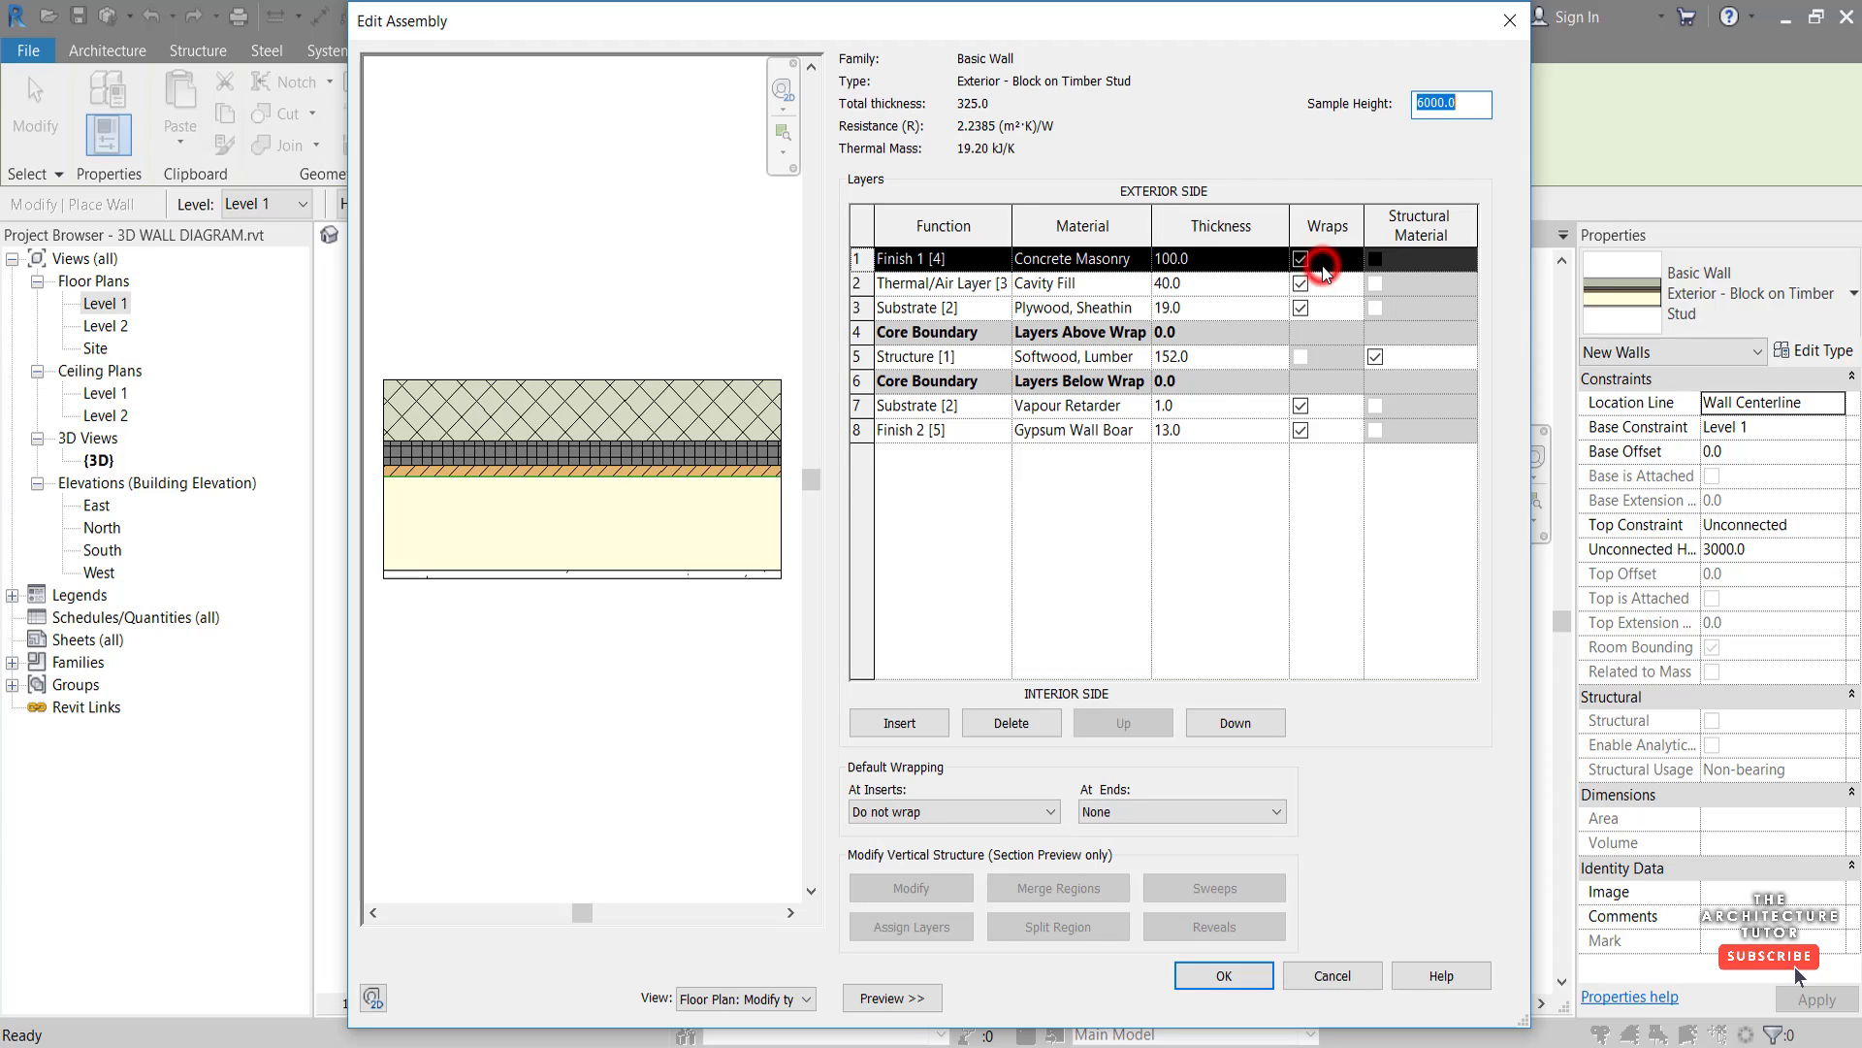
click(858, 258)
click(1181, 194)
click(1080, 692)
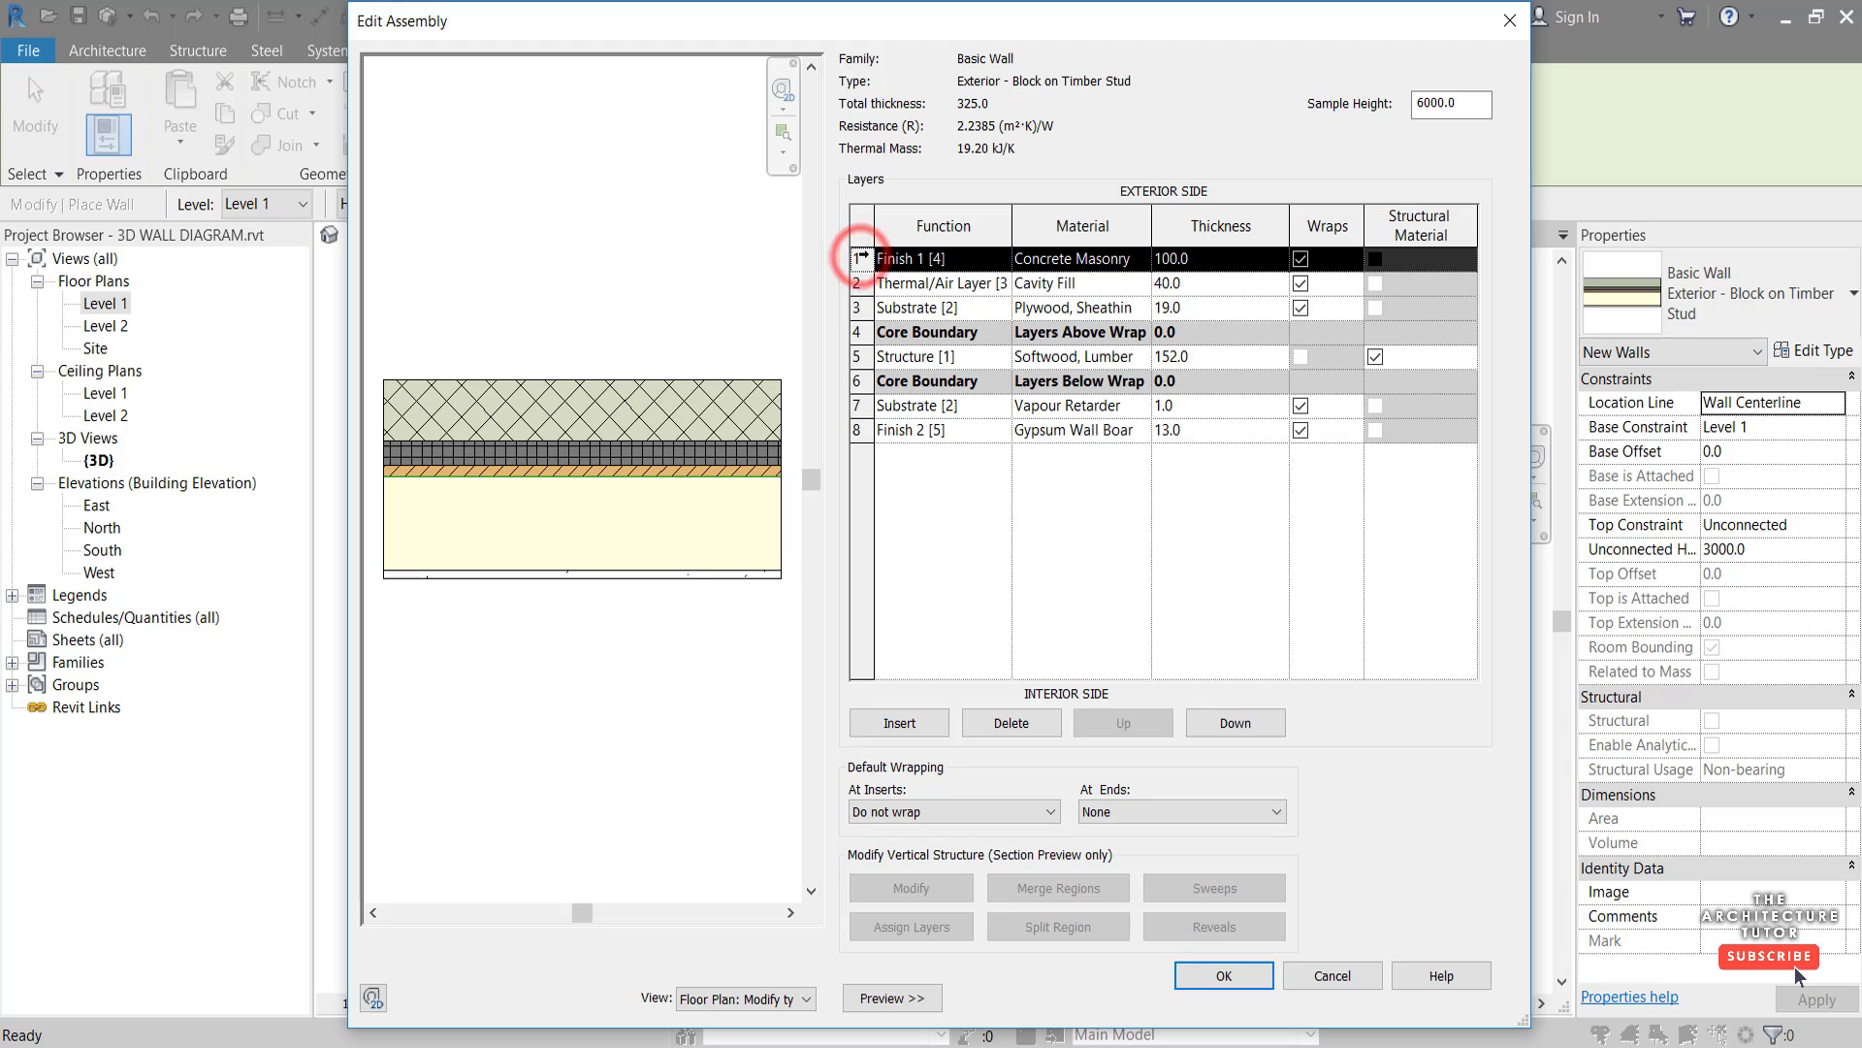
click(861, 285)
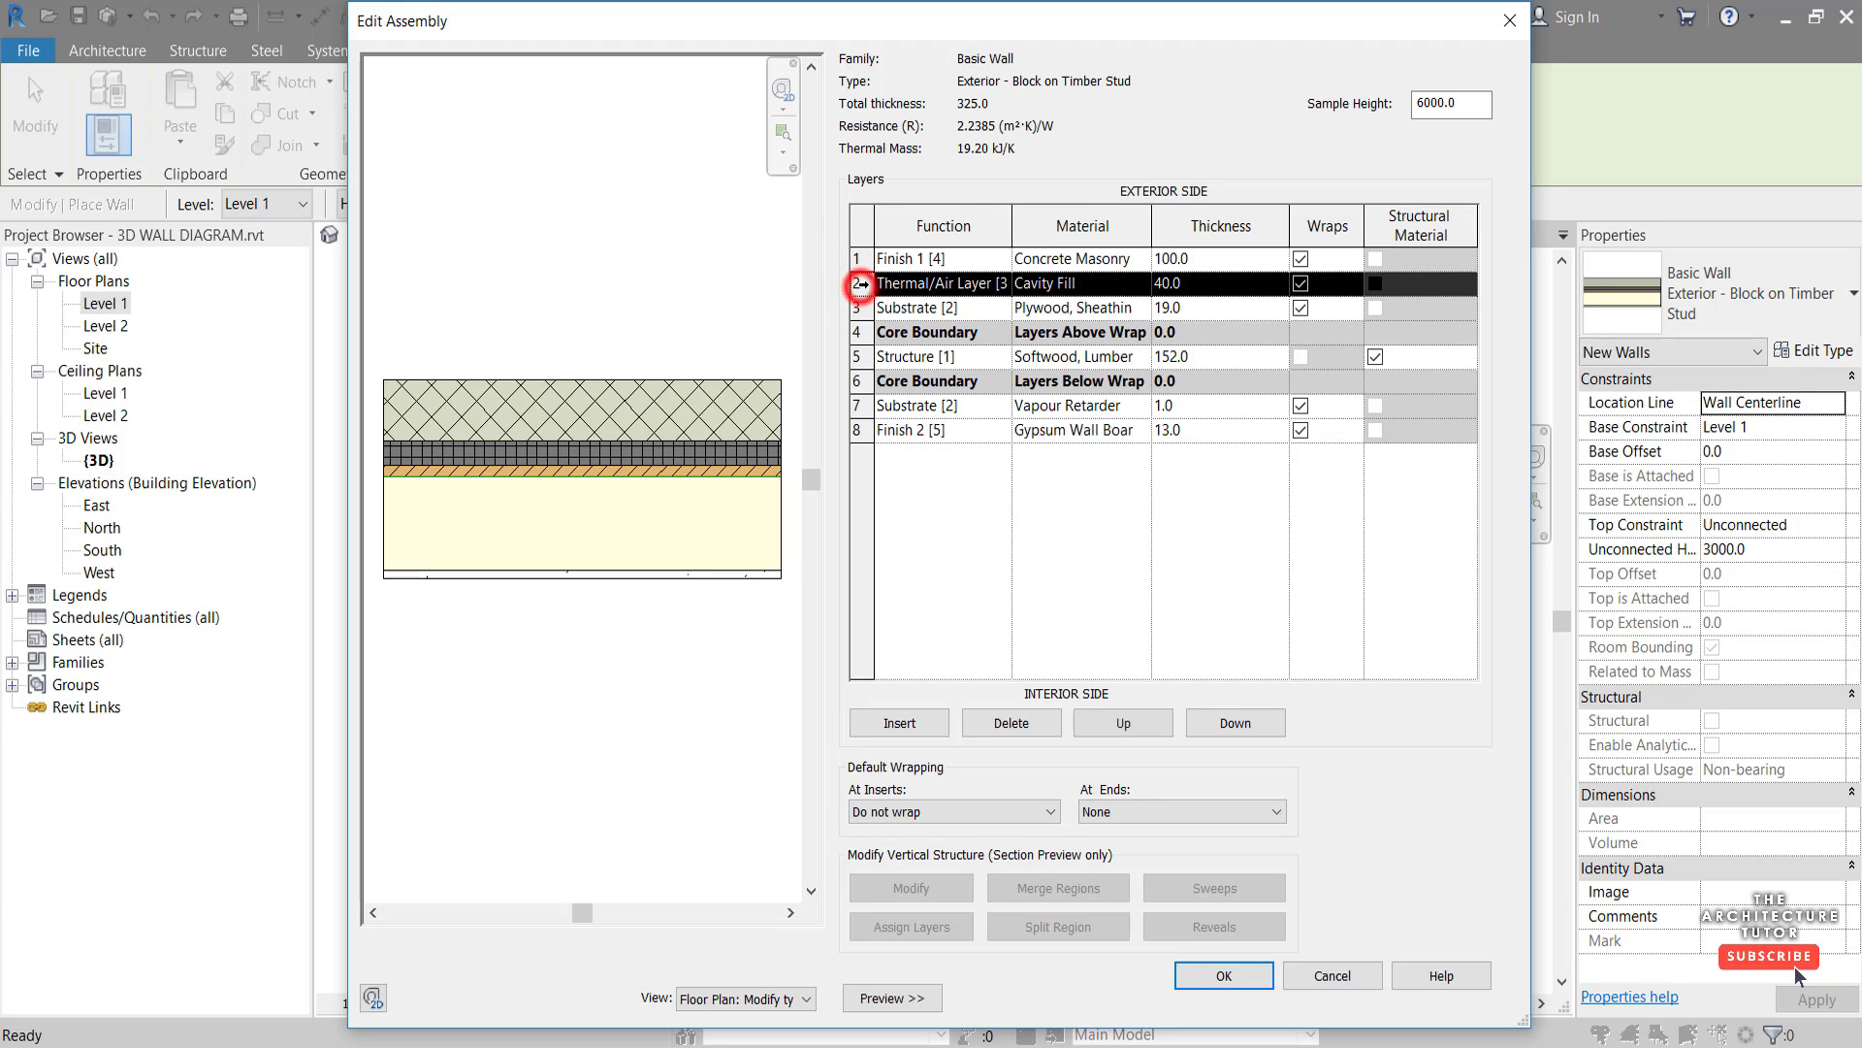
Review the plywood, softwood stud, vapour retarder and gypsum board layers, closing both dialogs unchanged
click(858, 307)
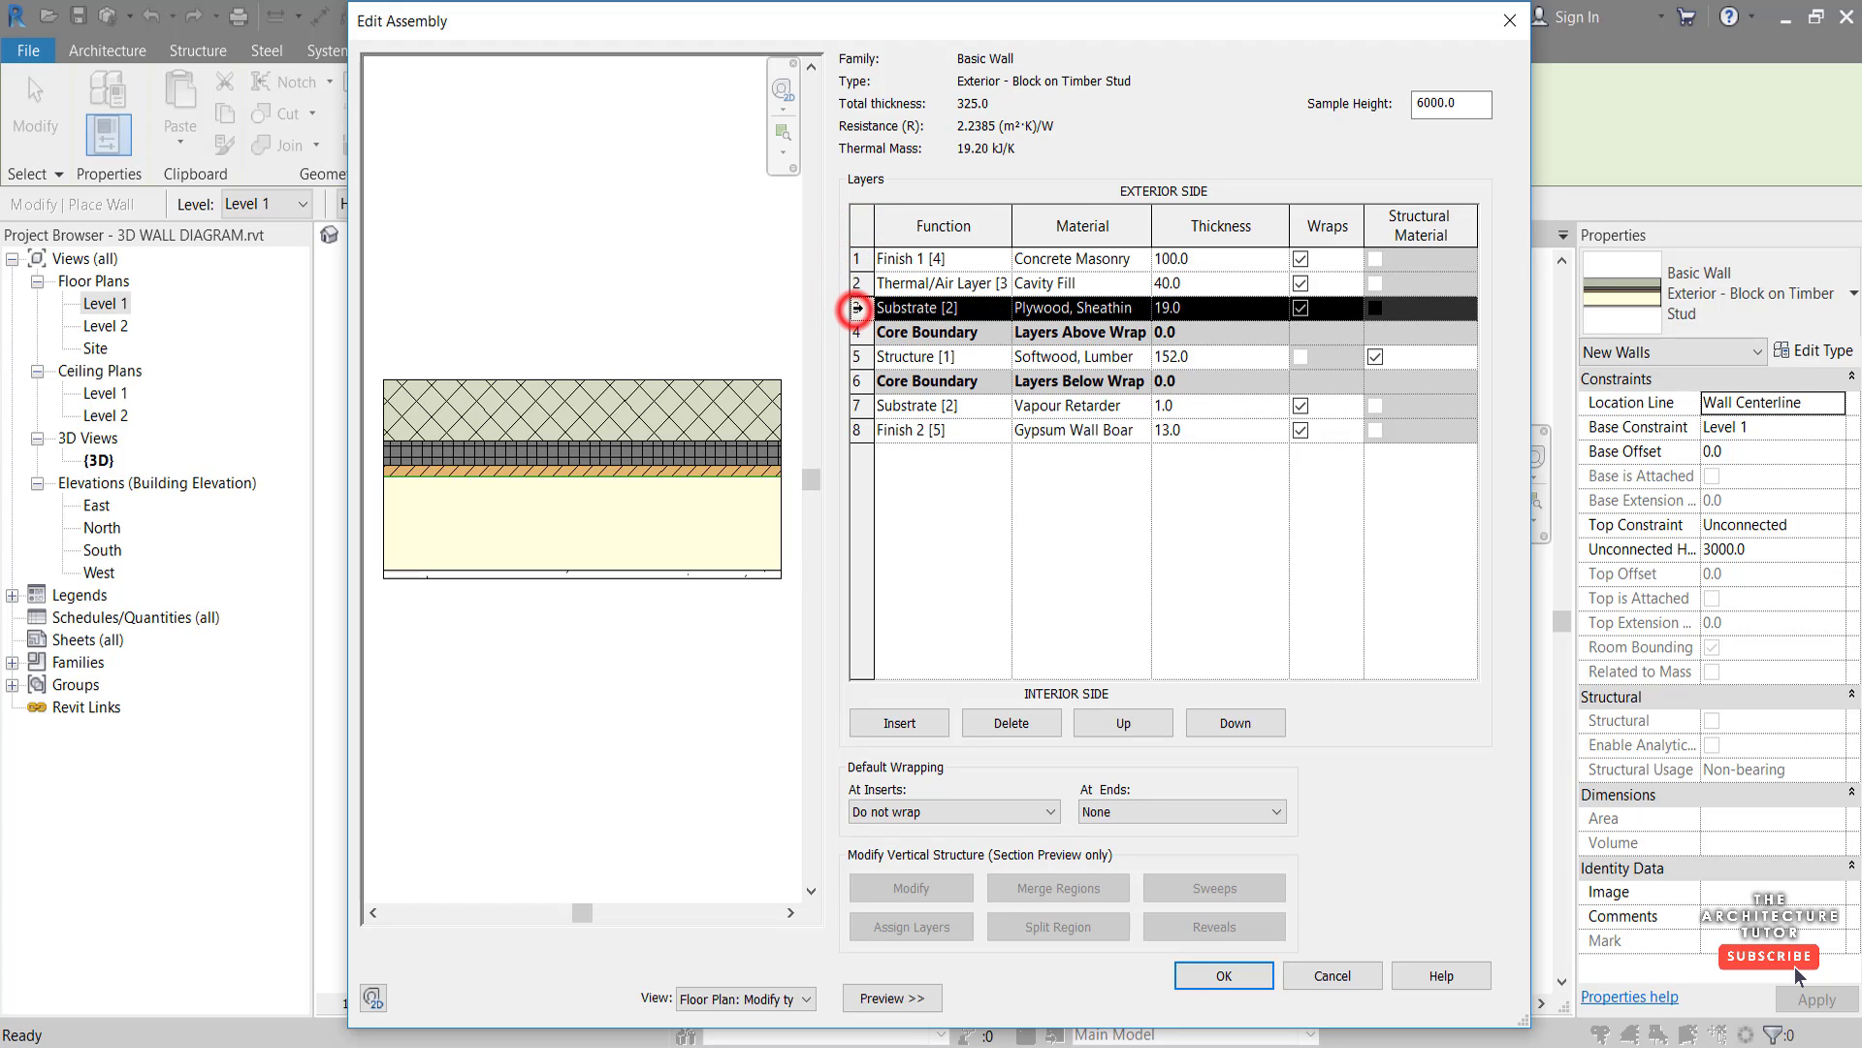
click(859, 356)
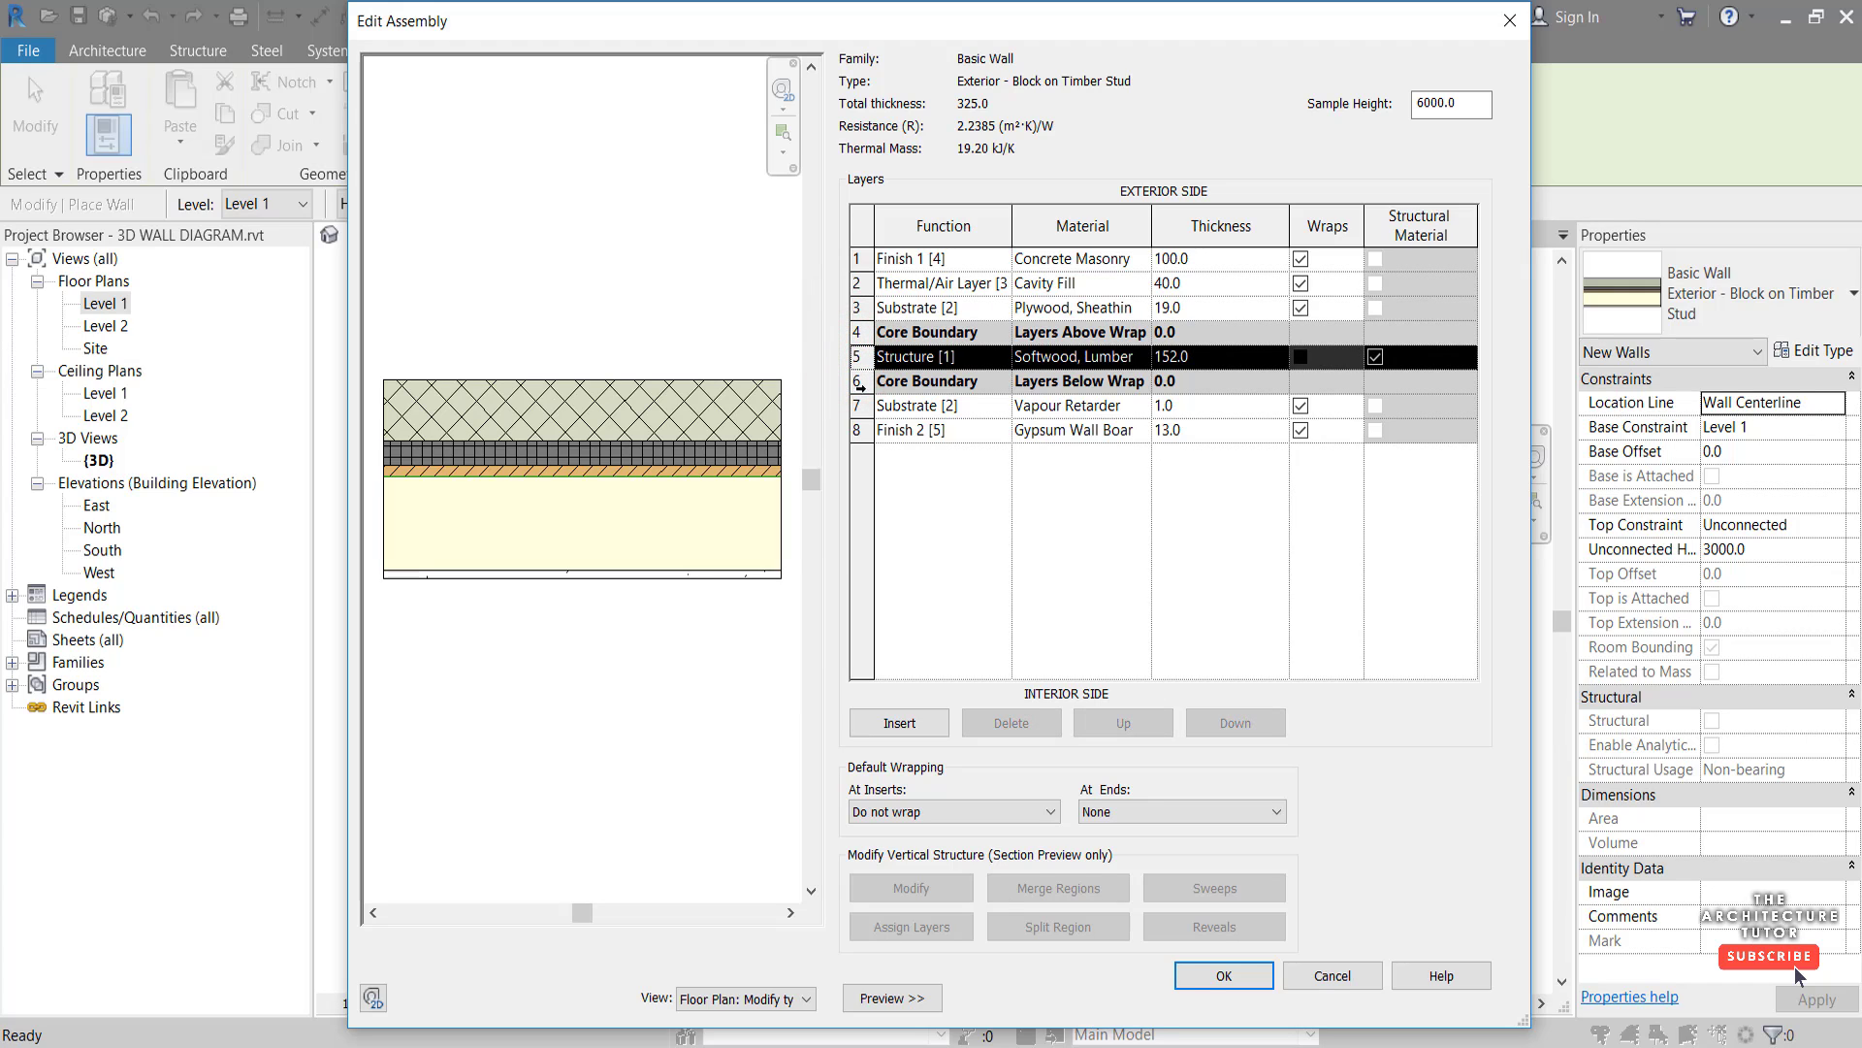
click(859, 404)
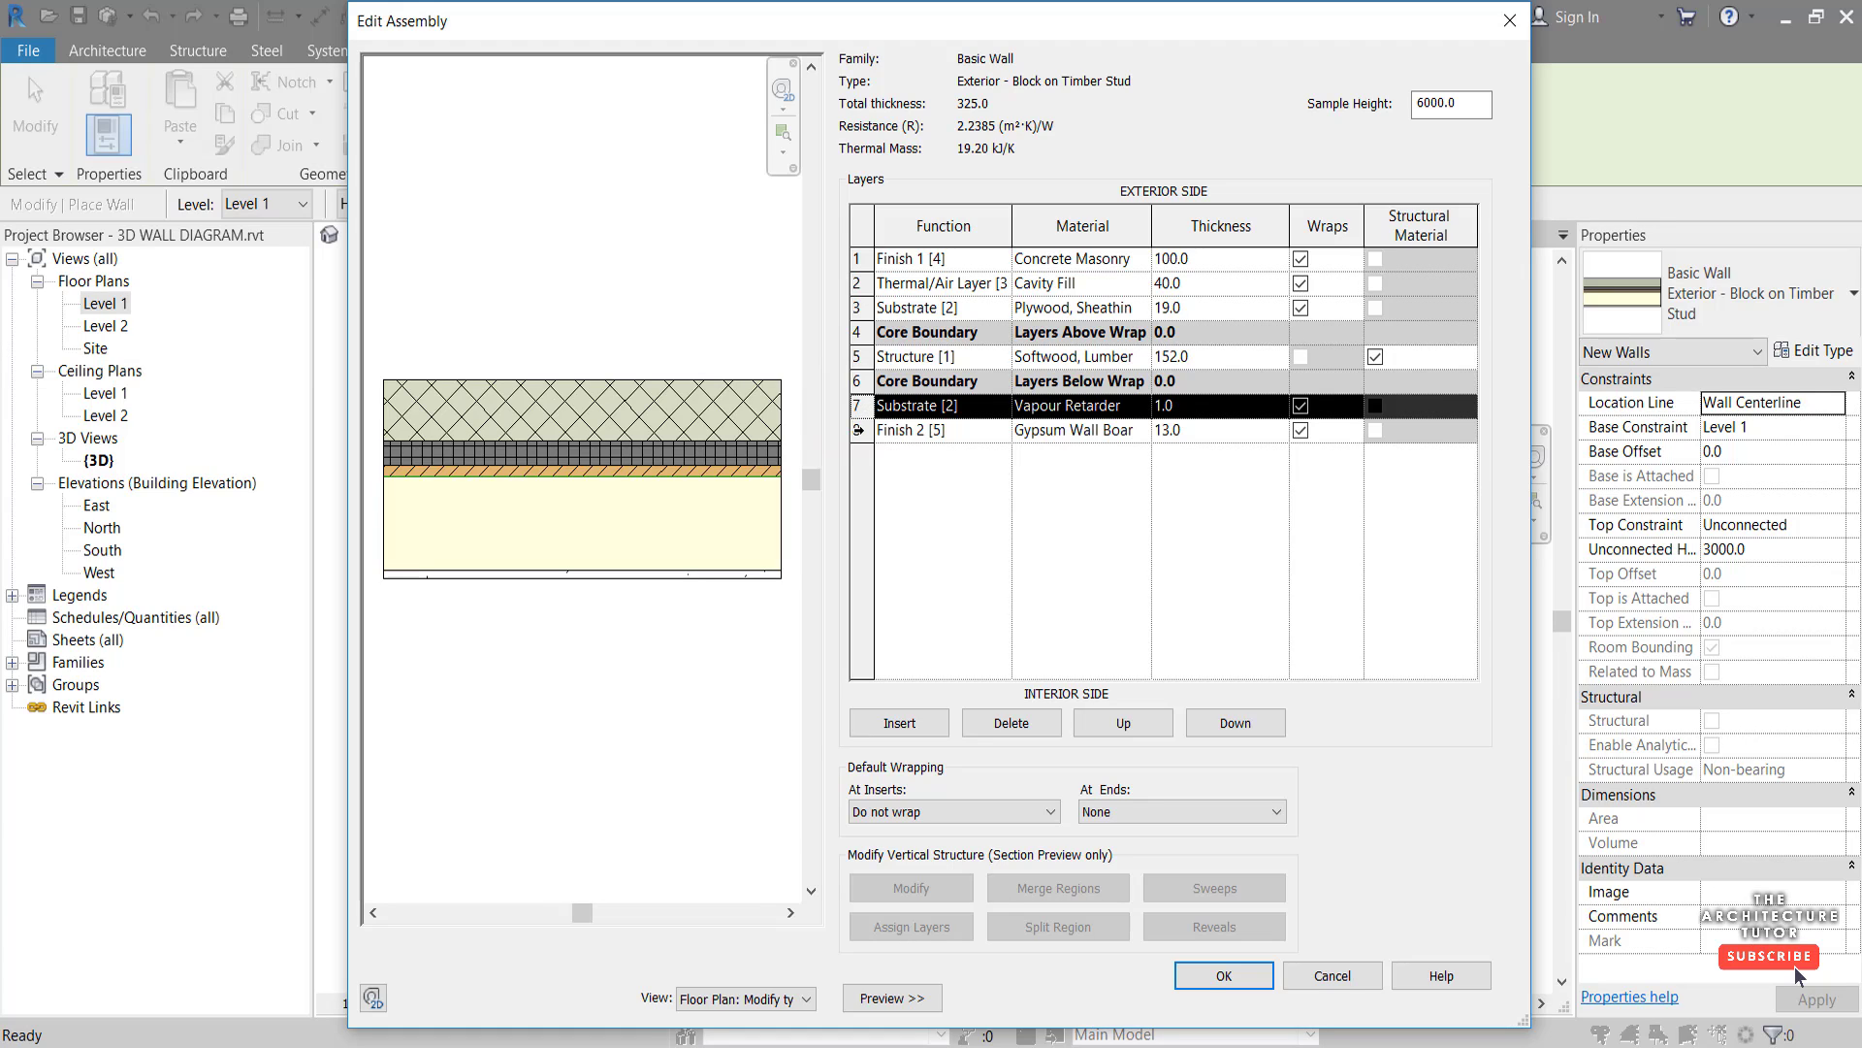
click(859, 430)
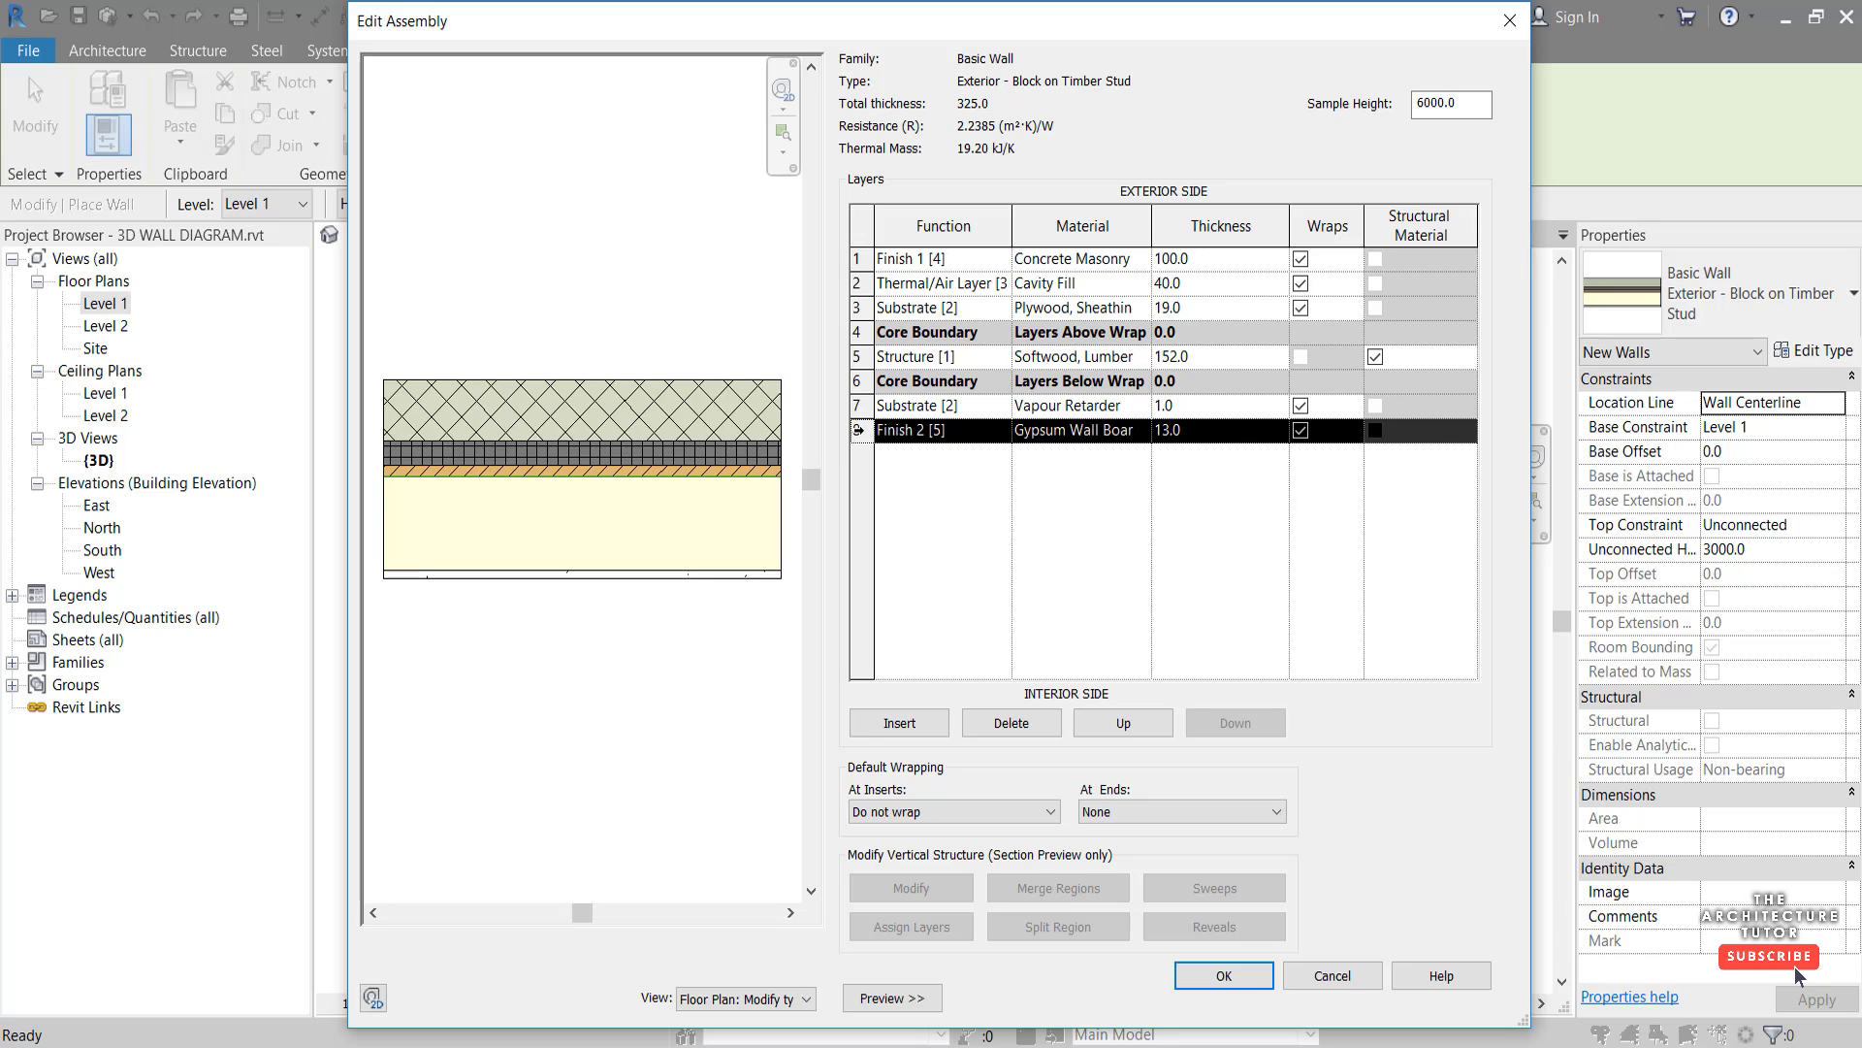
click(1238, 975)
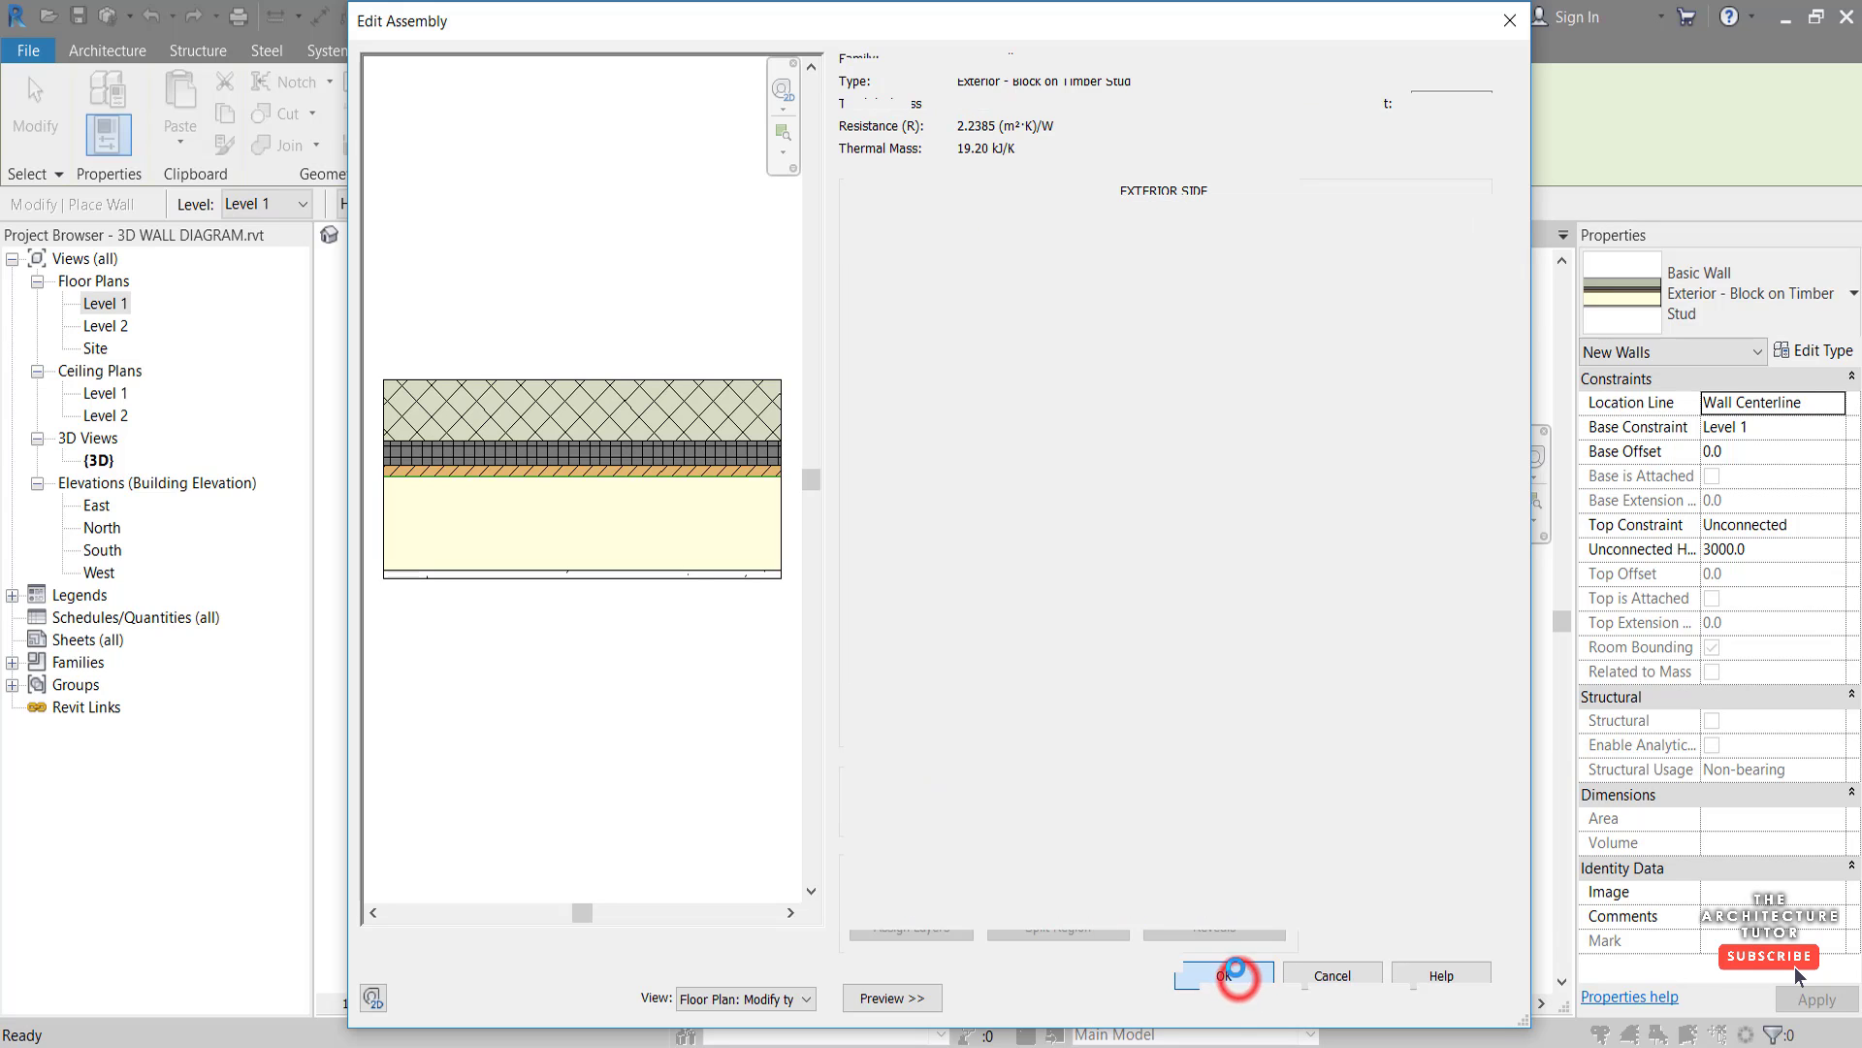
click(1242, 994)
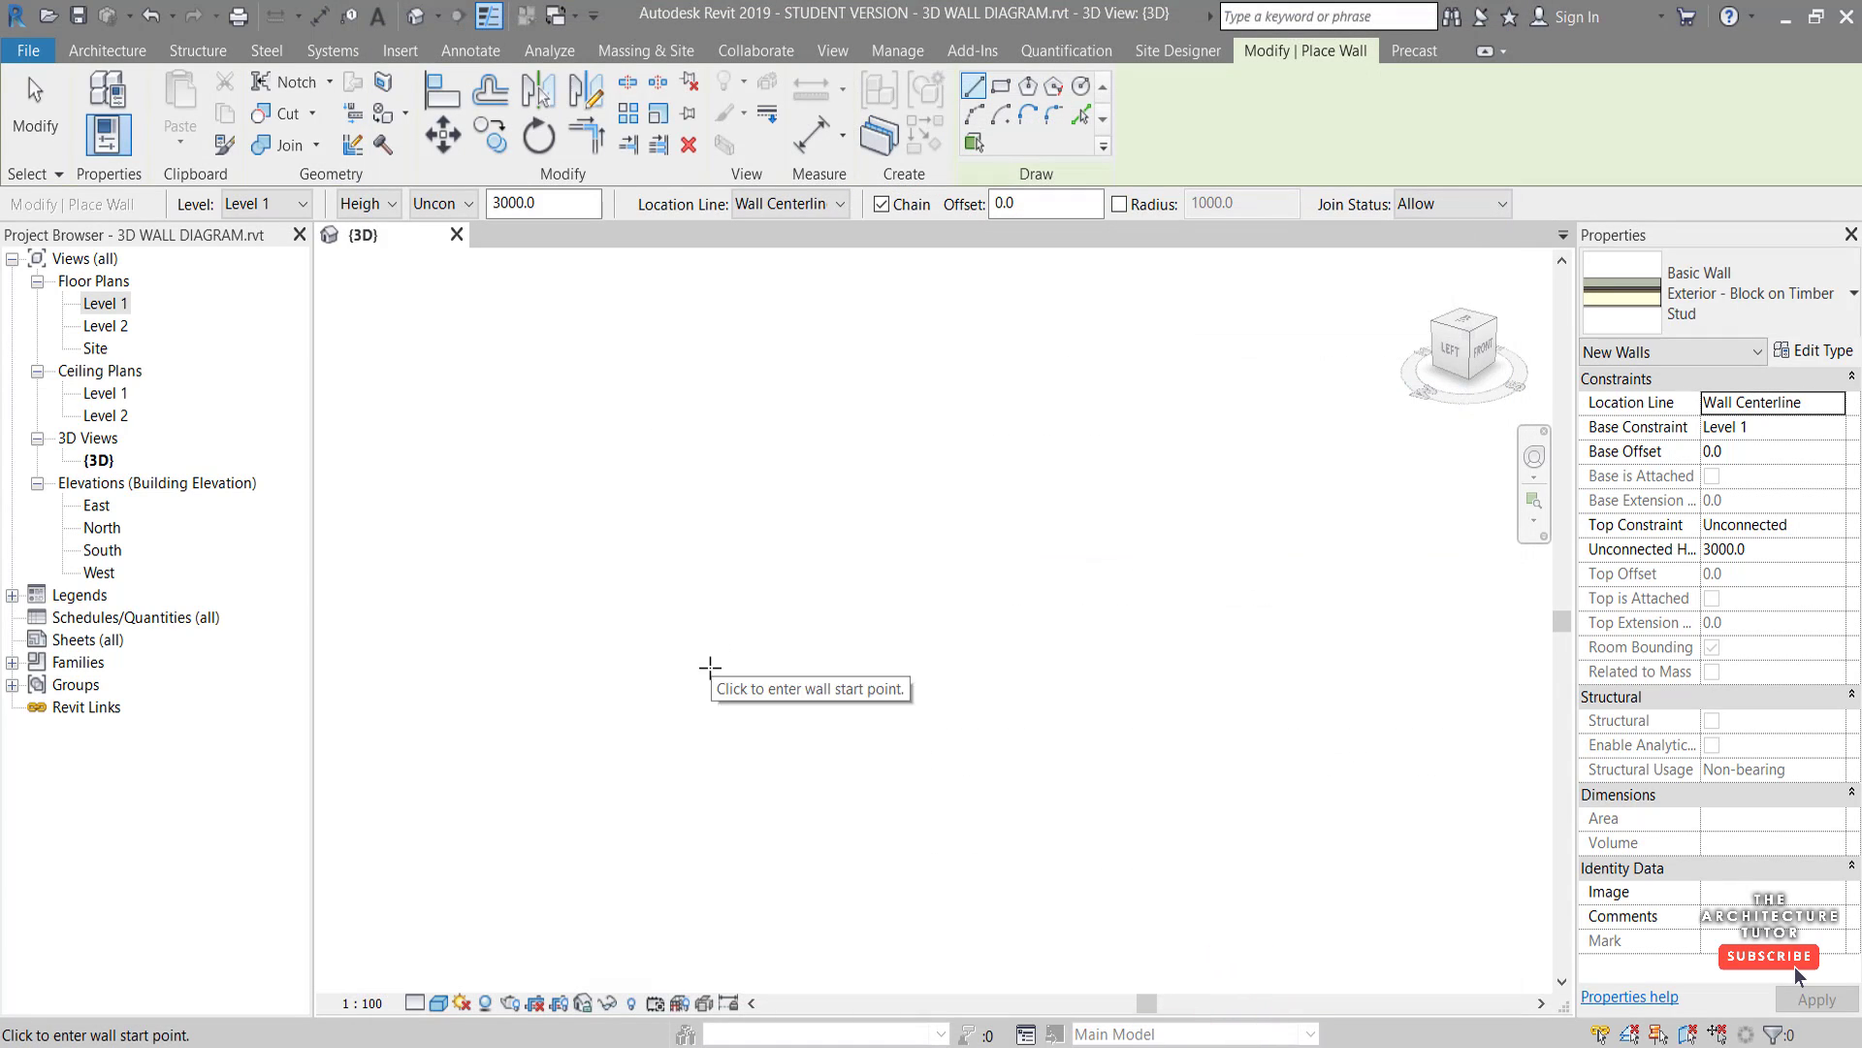
Draw one 3000 mm long, 3000 mm high Block on Timber Stud wall and zoom to fit
click(542, 203)
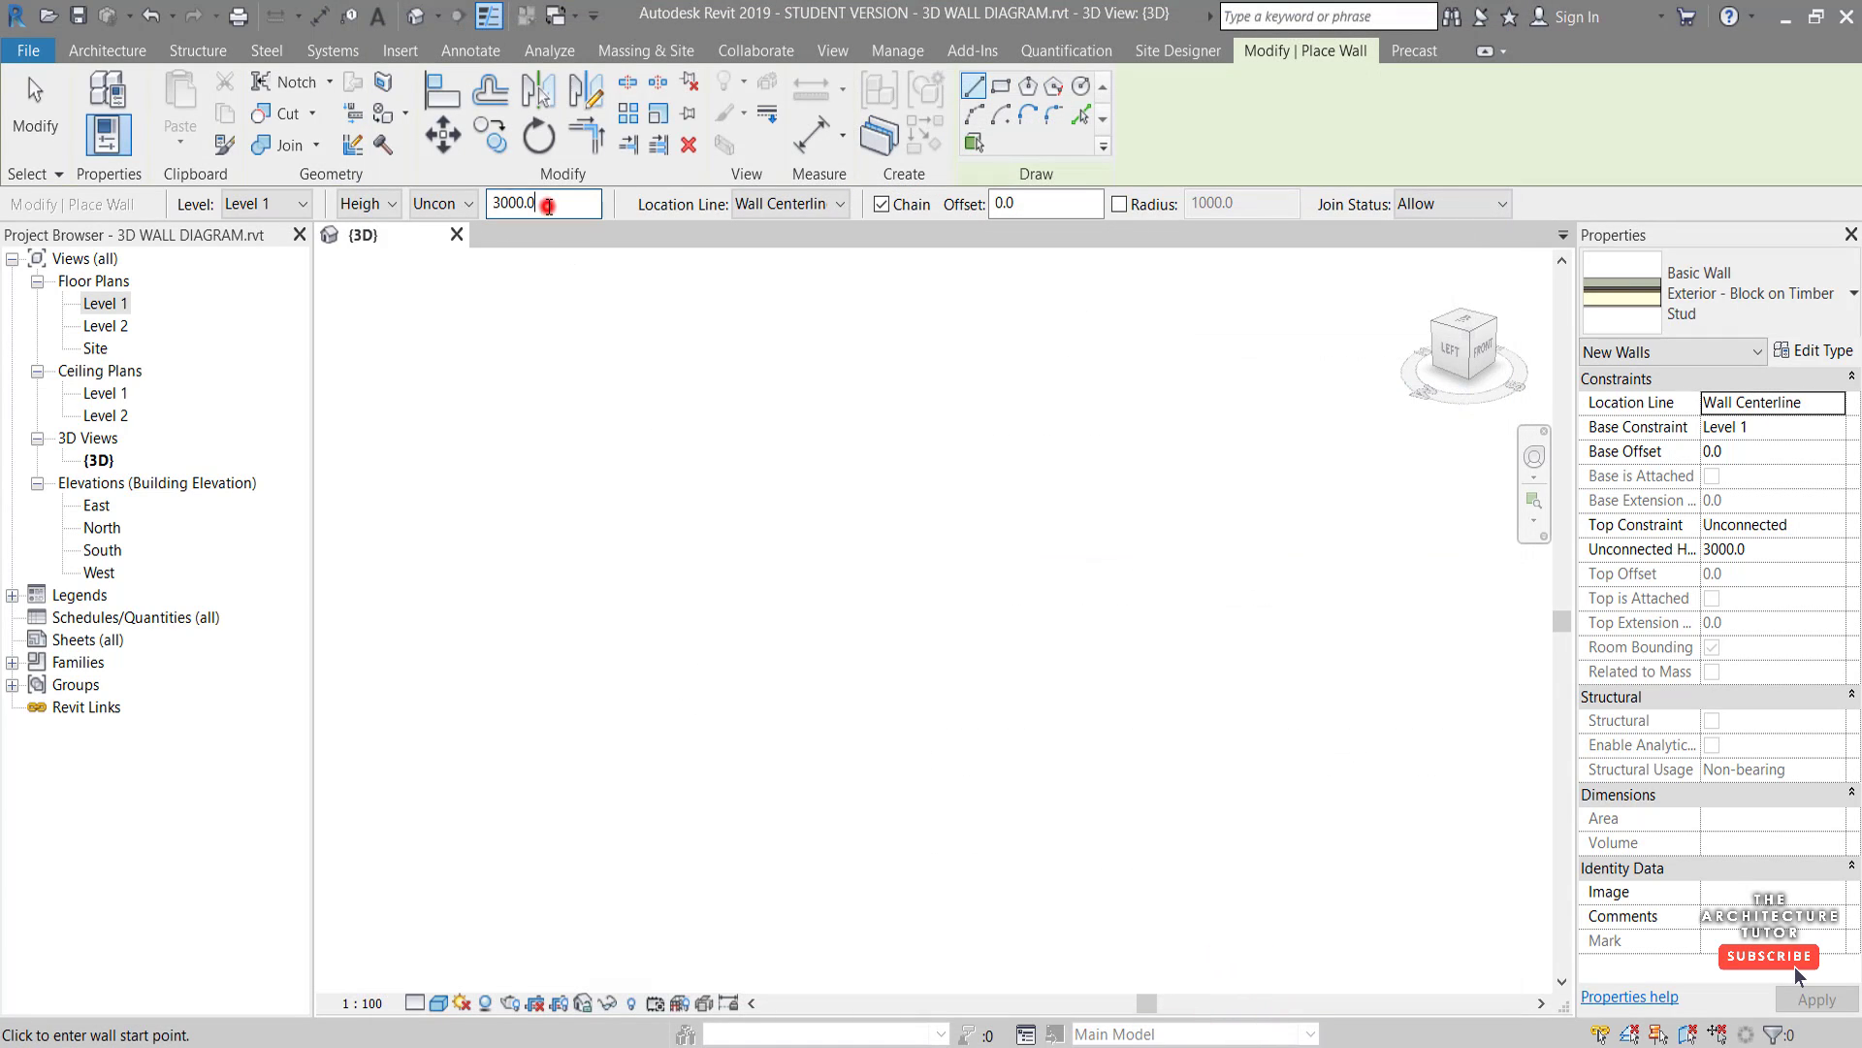
click(708, 715)
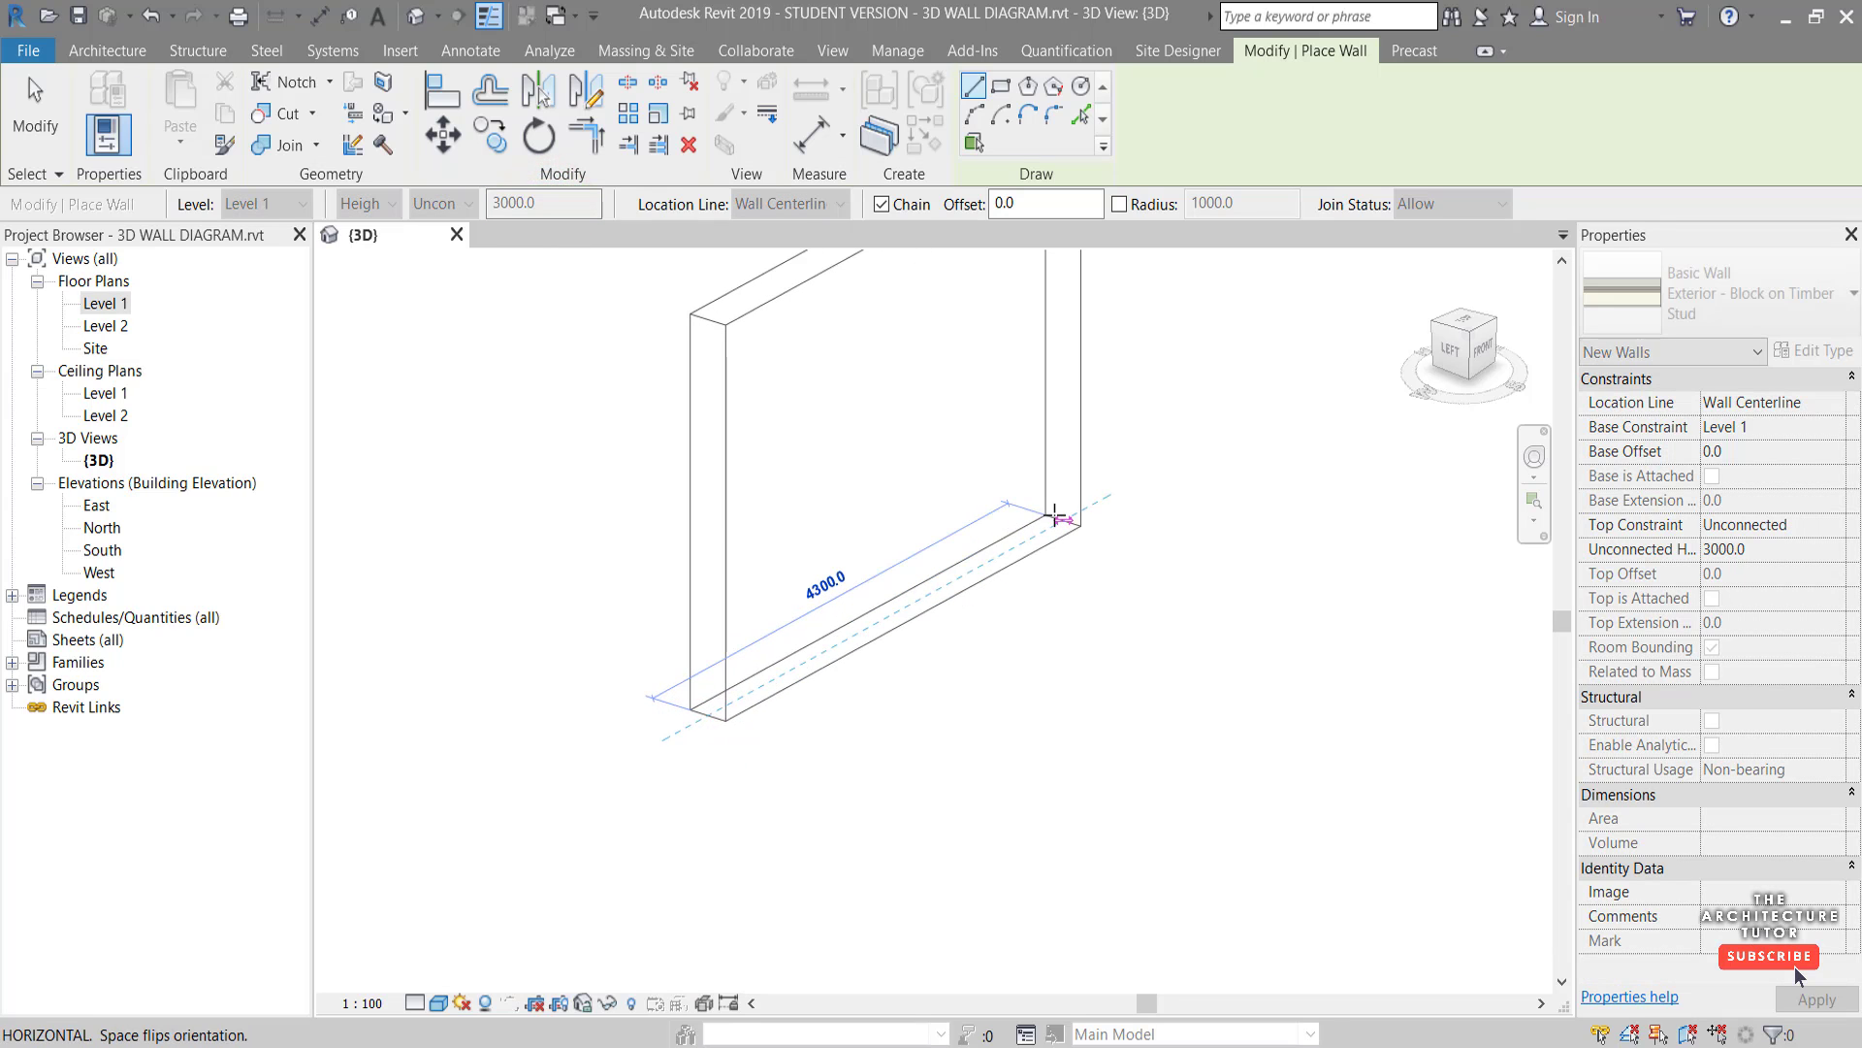
text(3000)
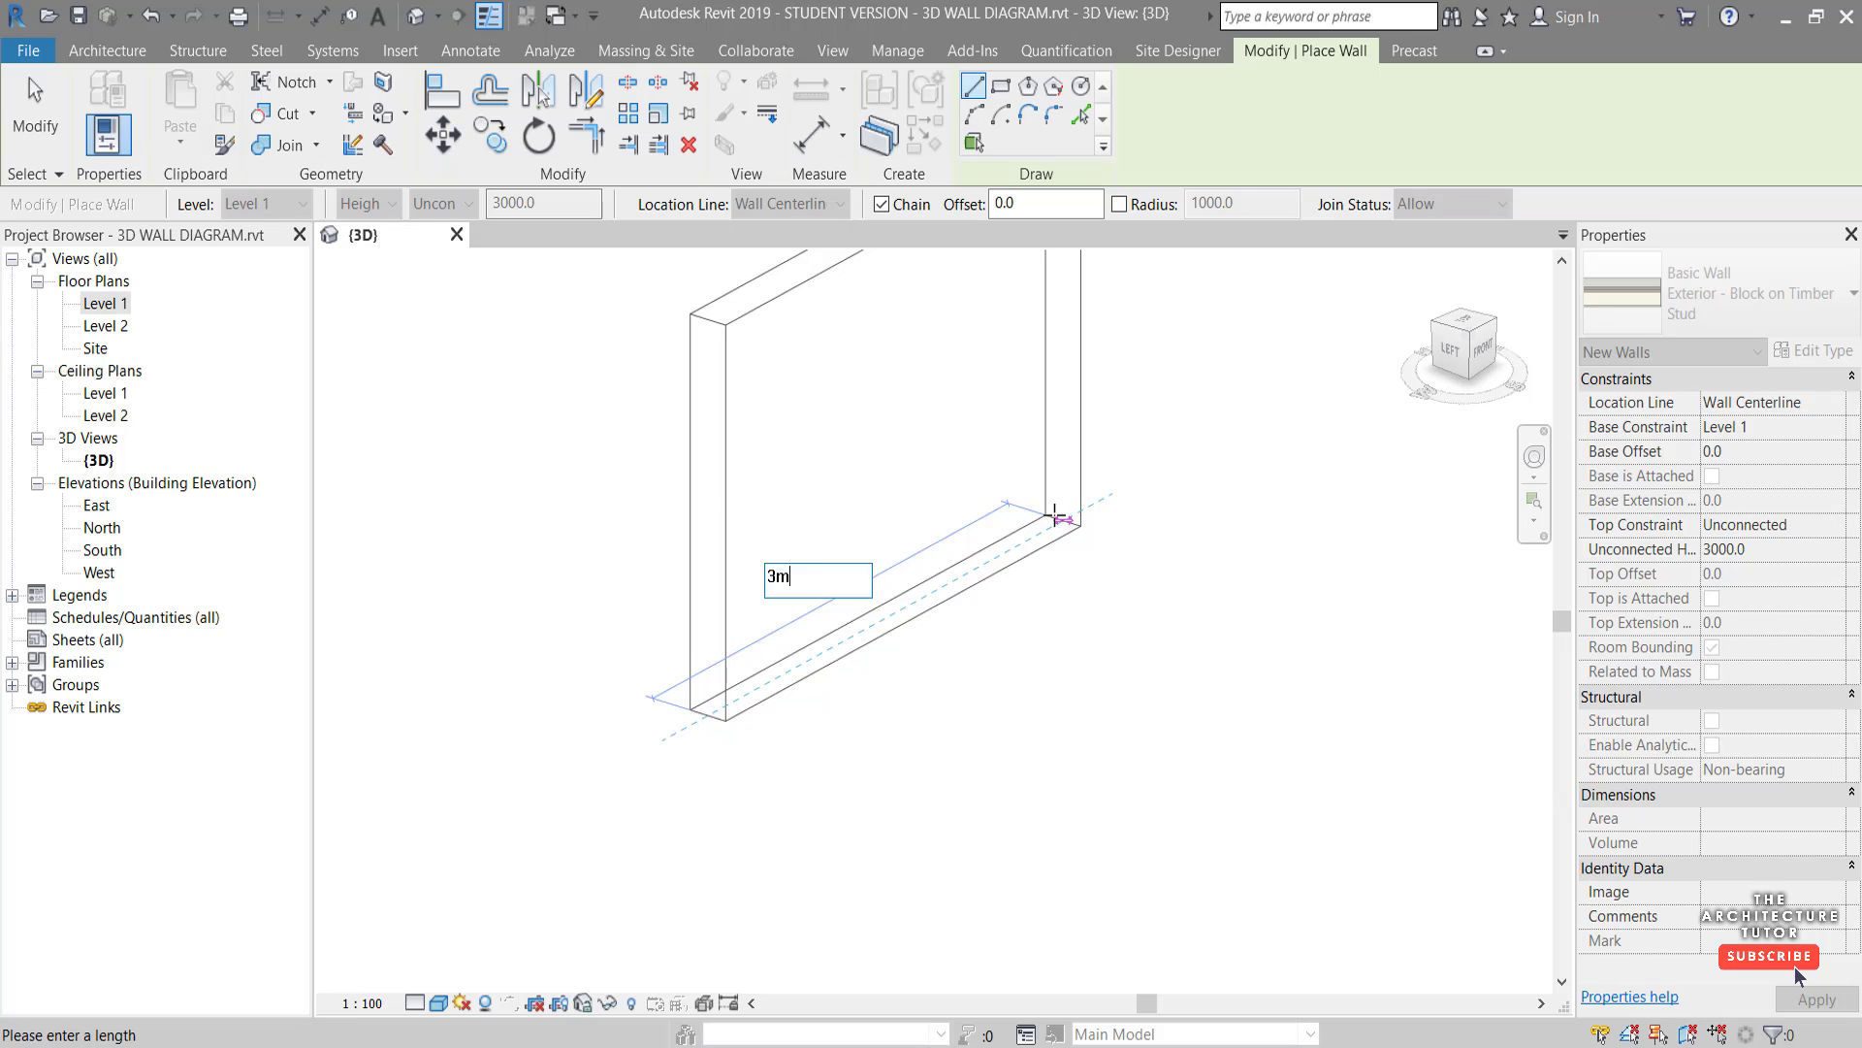
key(Return)
key(Escape)
key(z)
key(f)
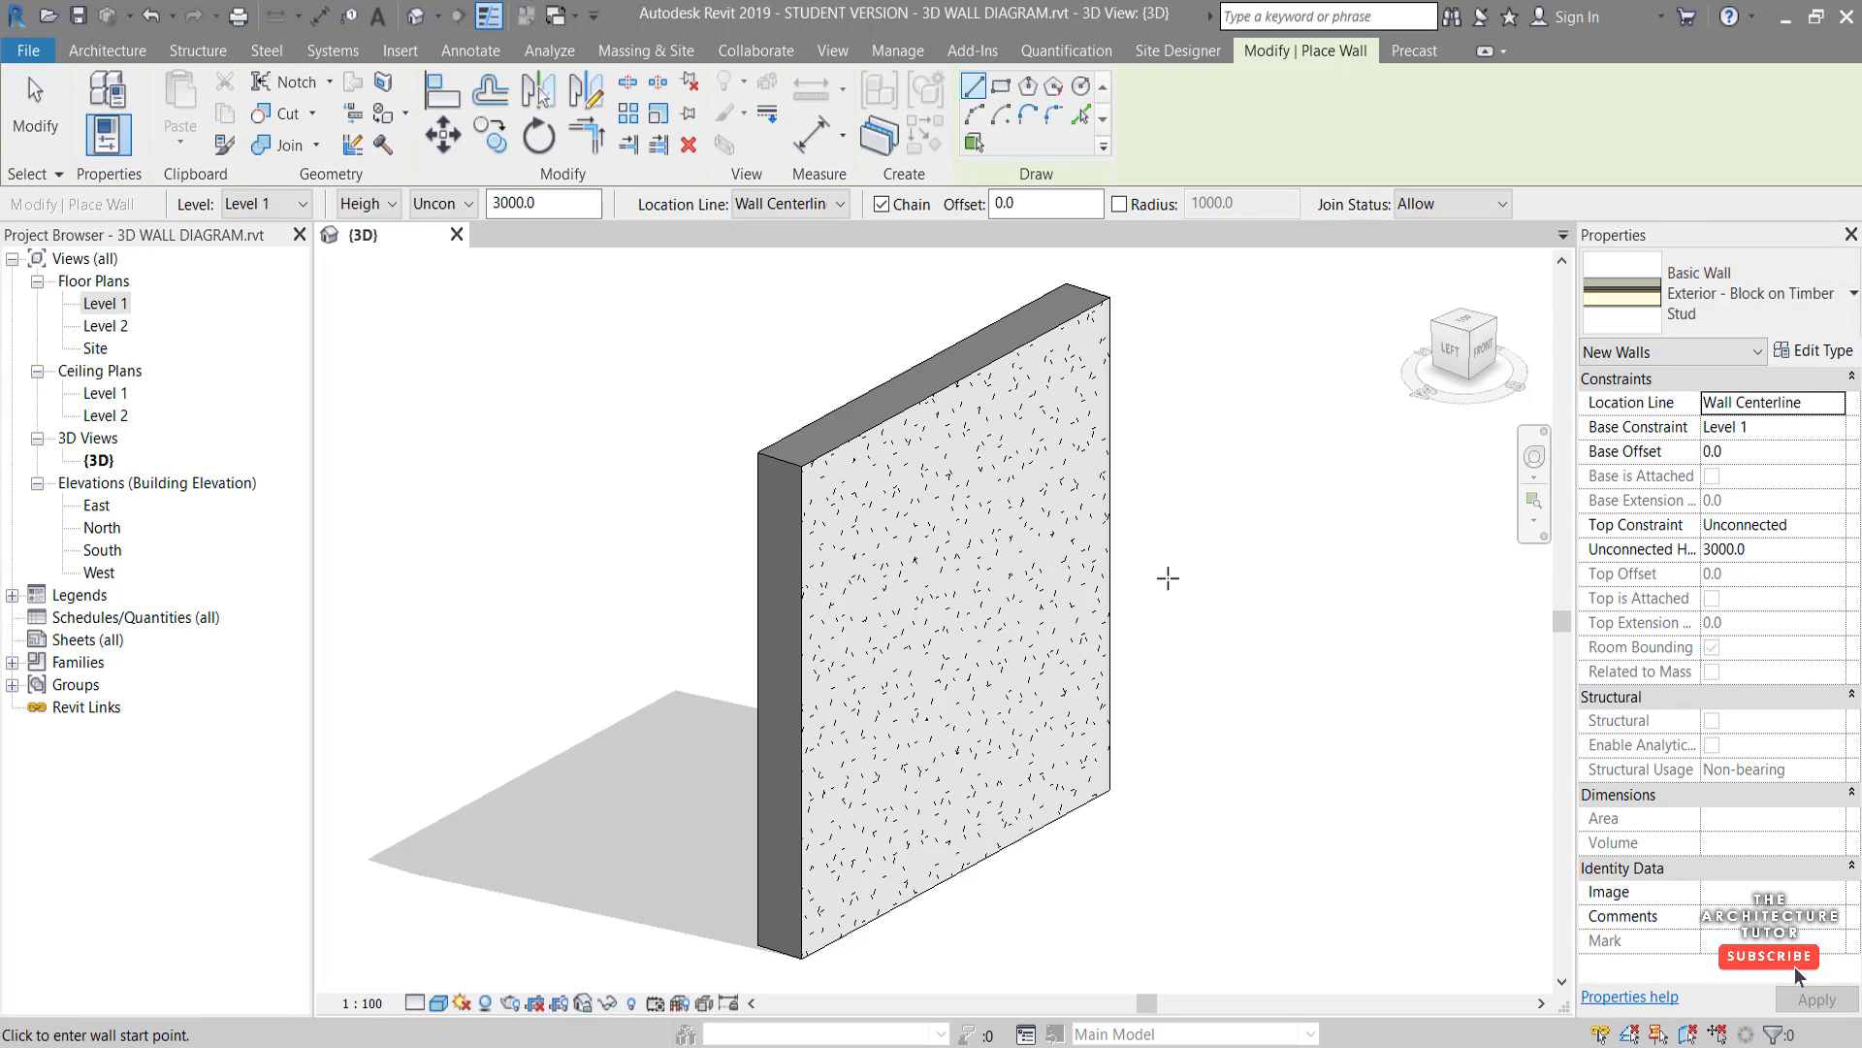
key(Escape)
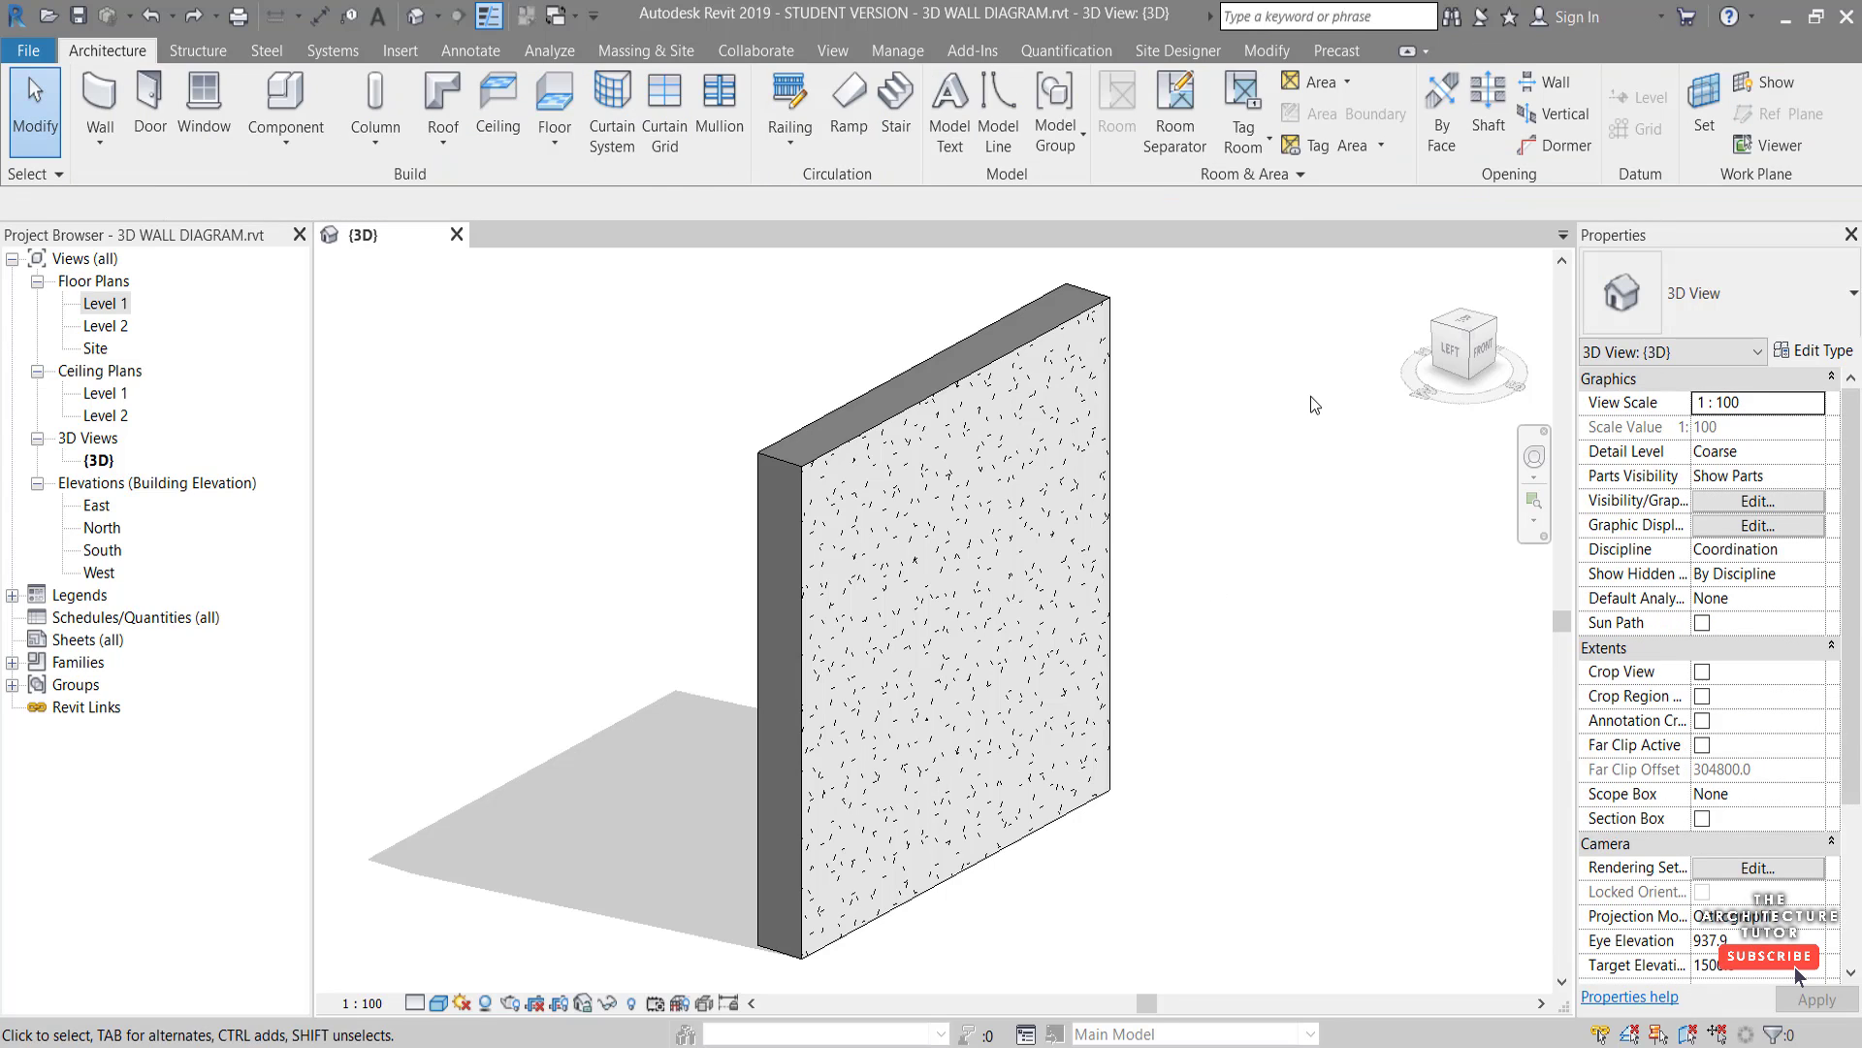
Split the new wall into its separate layer parts and zoom to fit
click(971, 376)
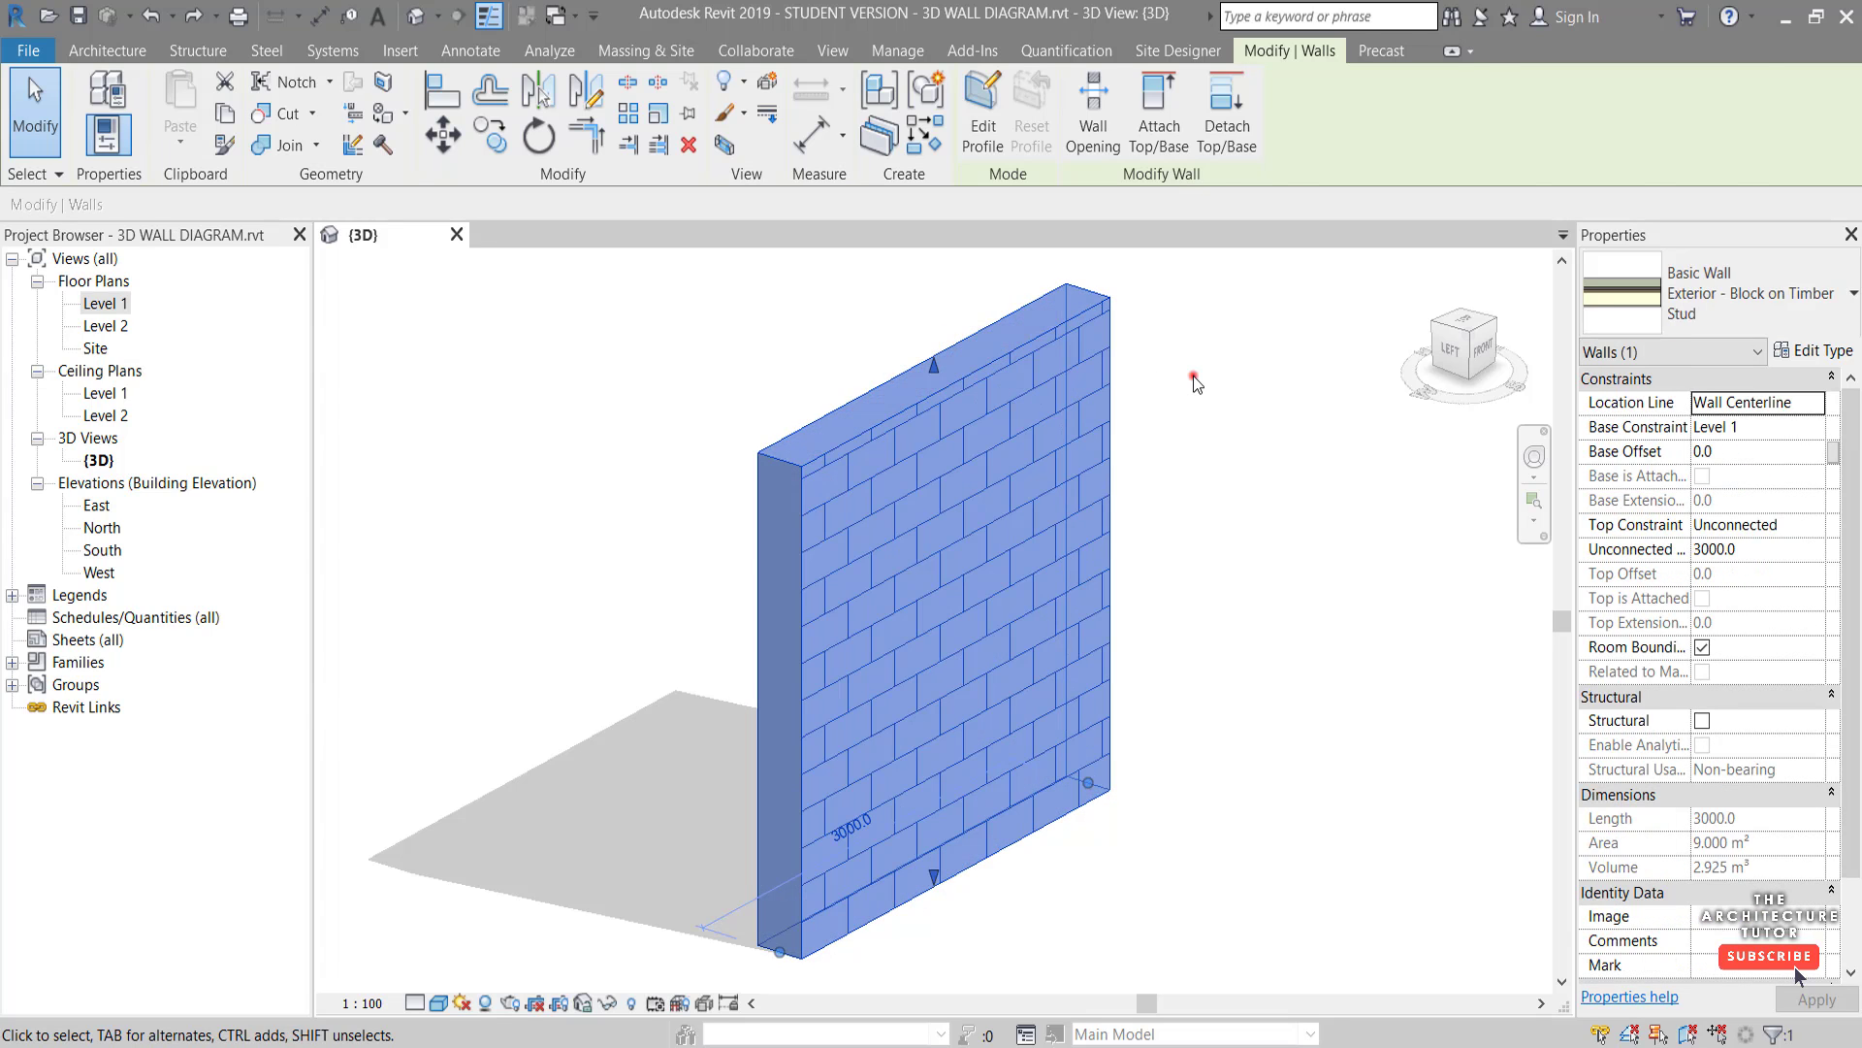
click(1193, 375)
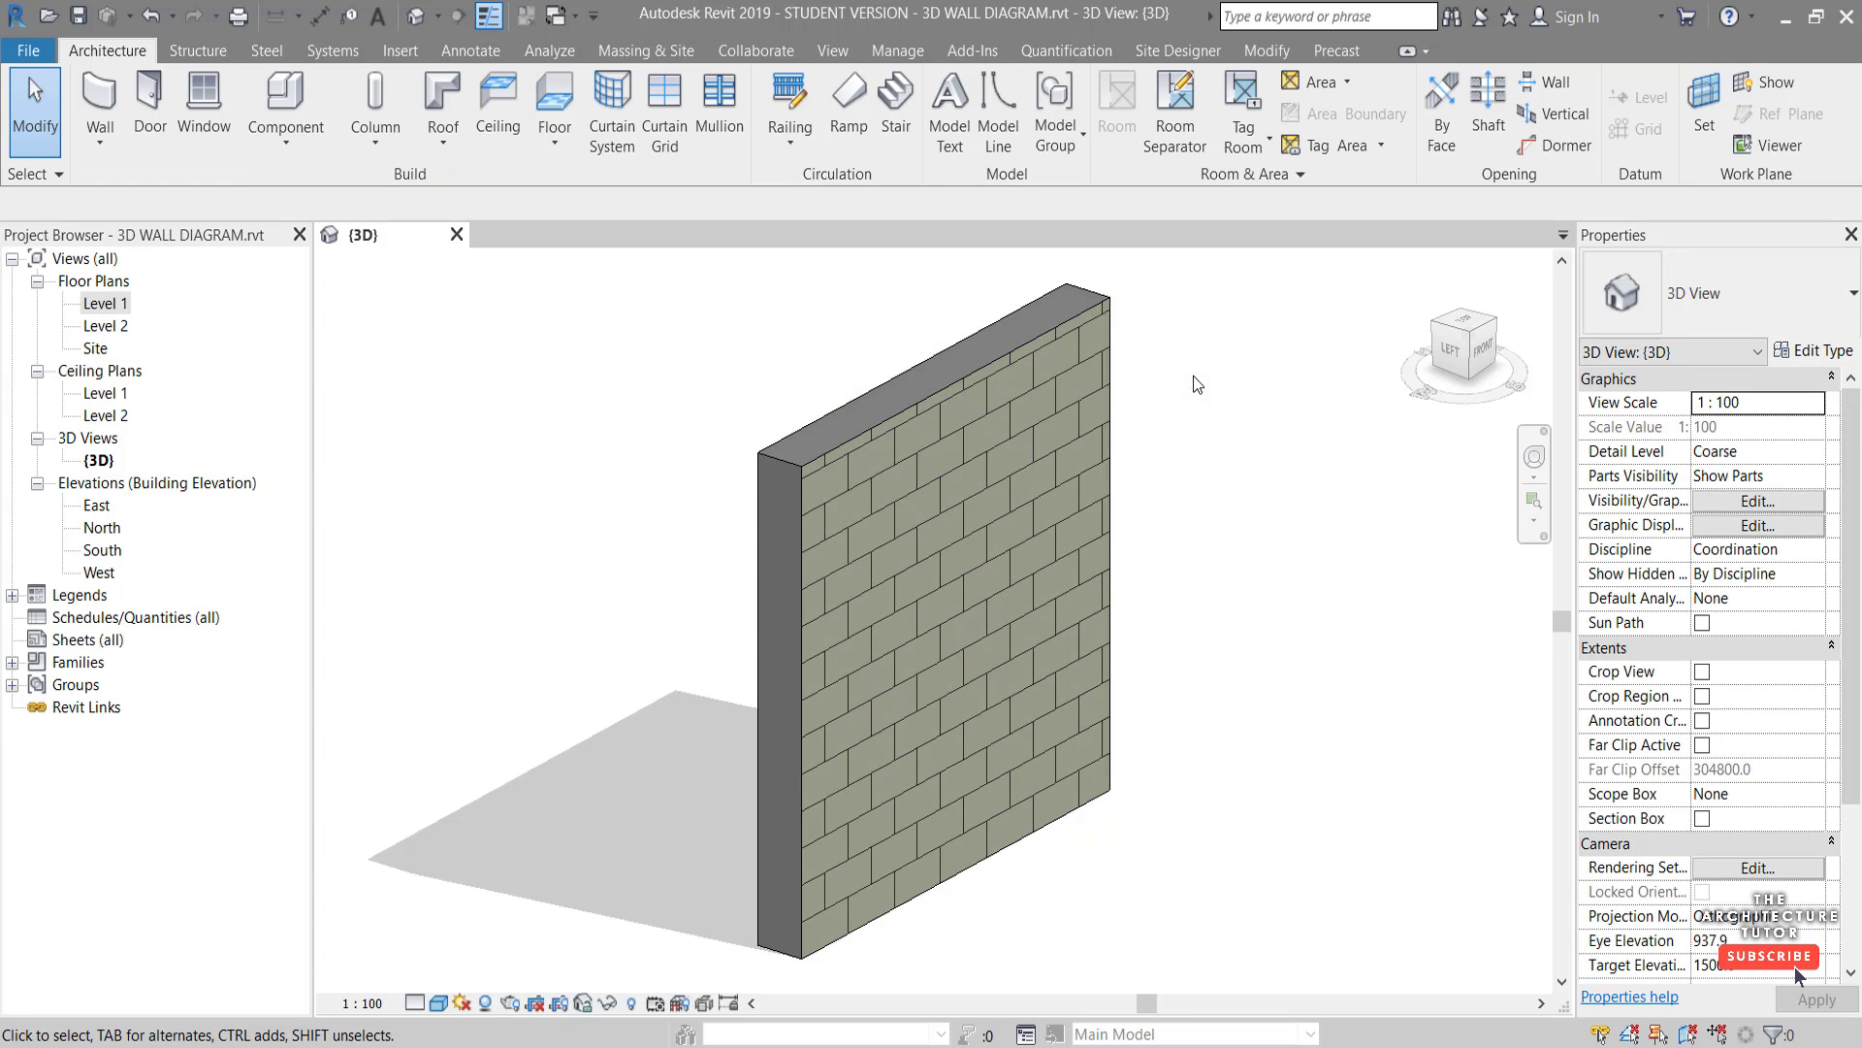
click(1069, 332)
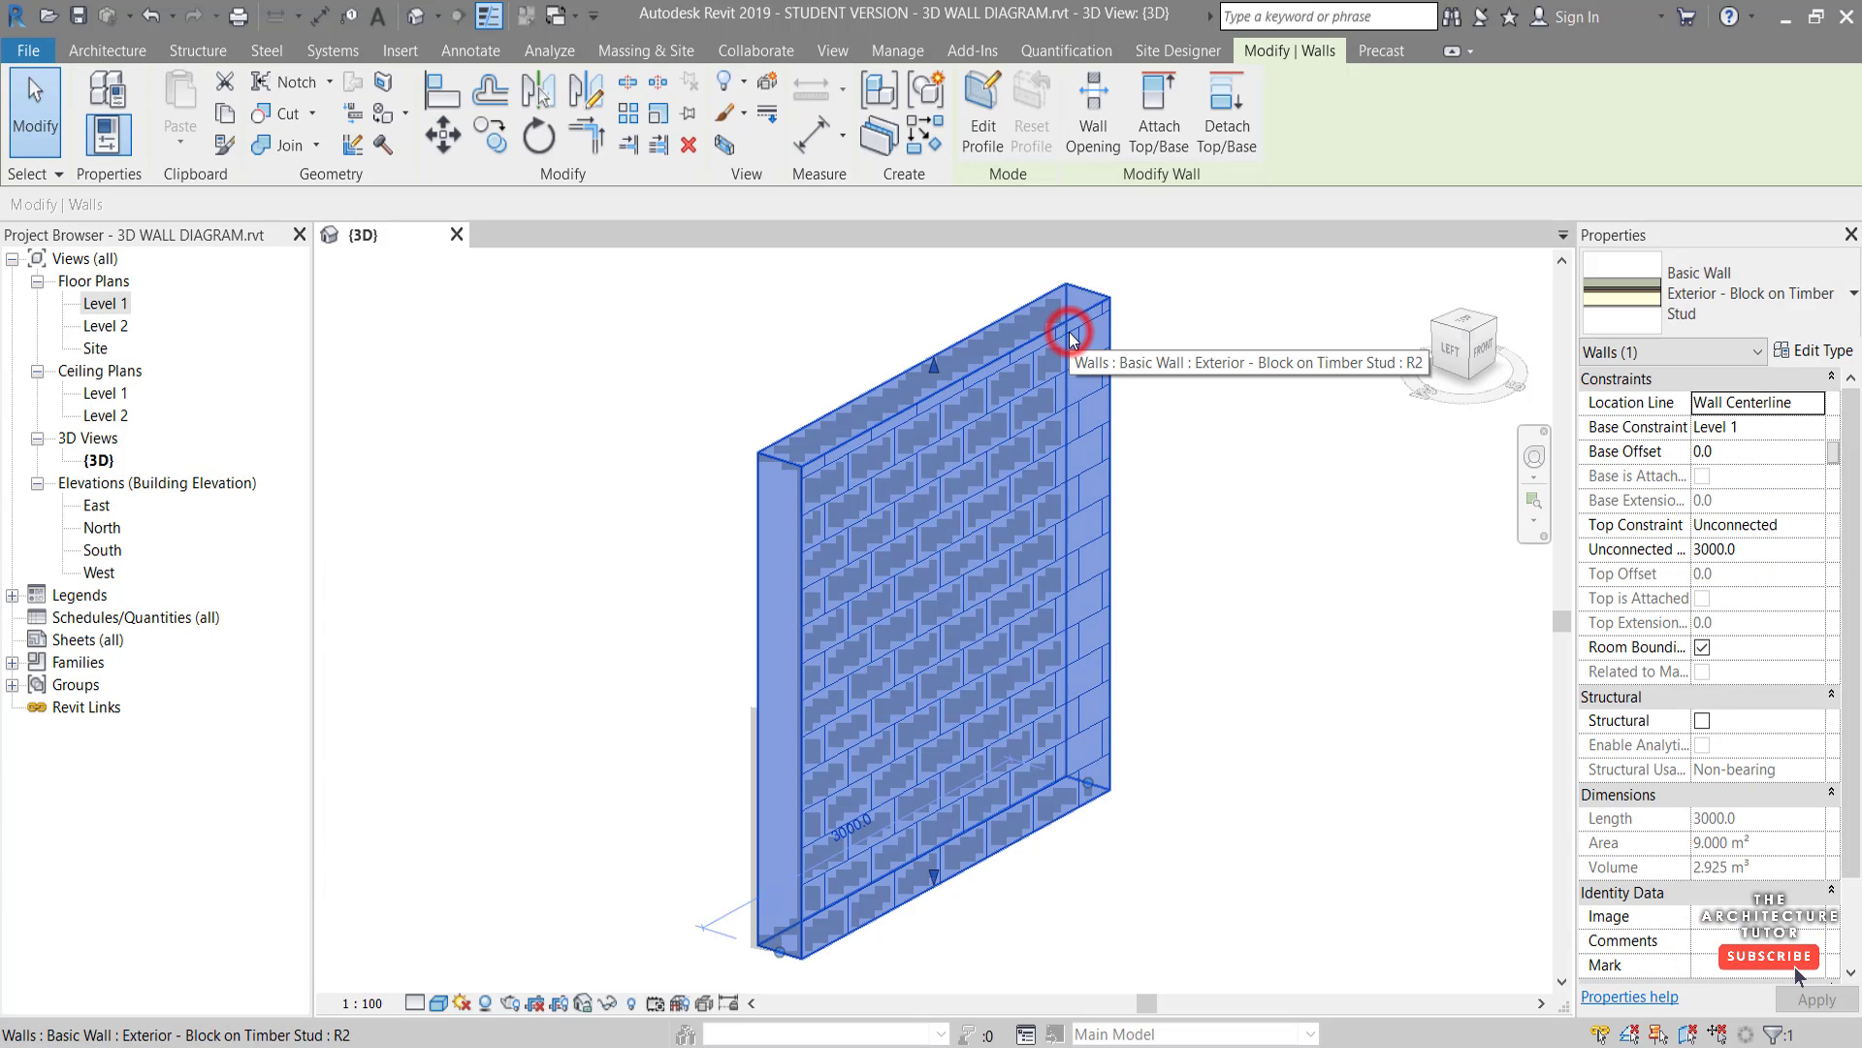
click(880, 136)
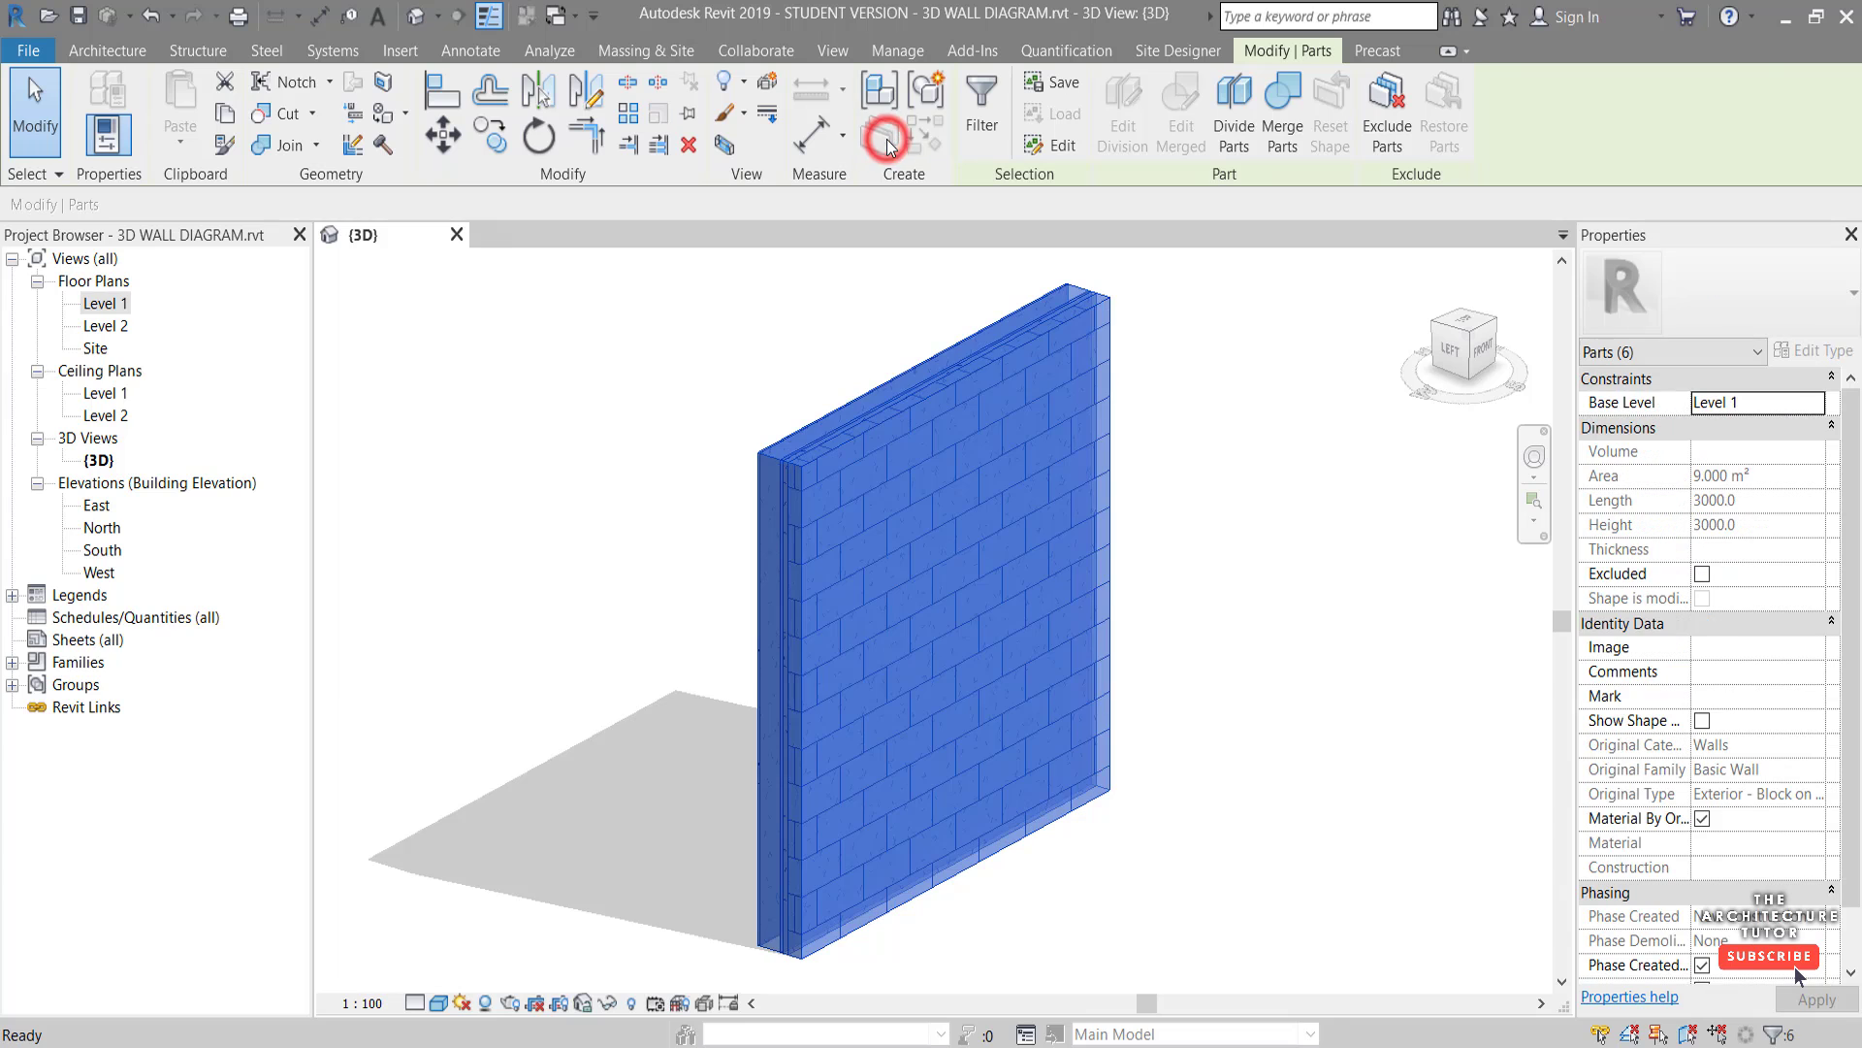
click(1240, 380)
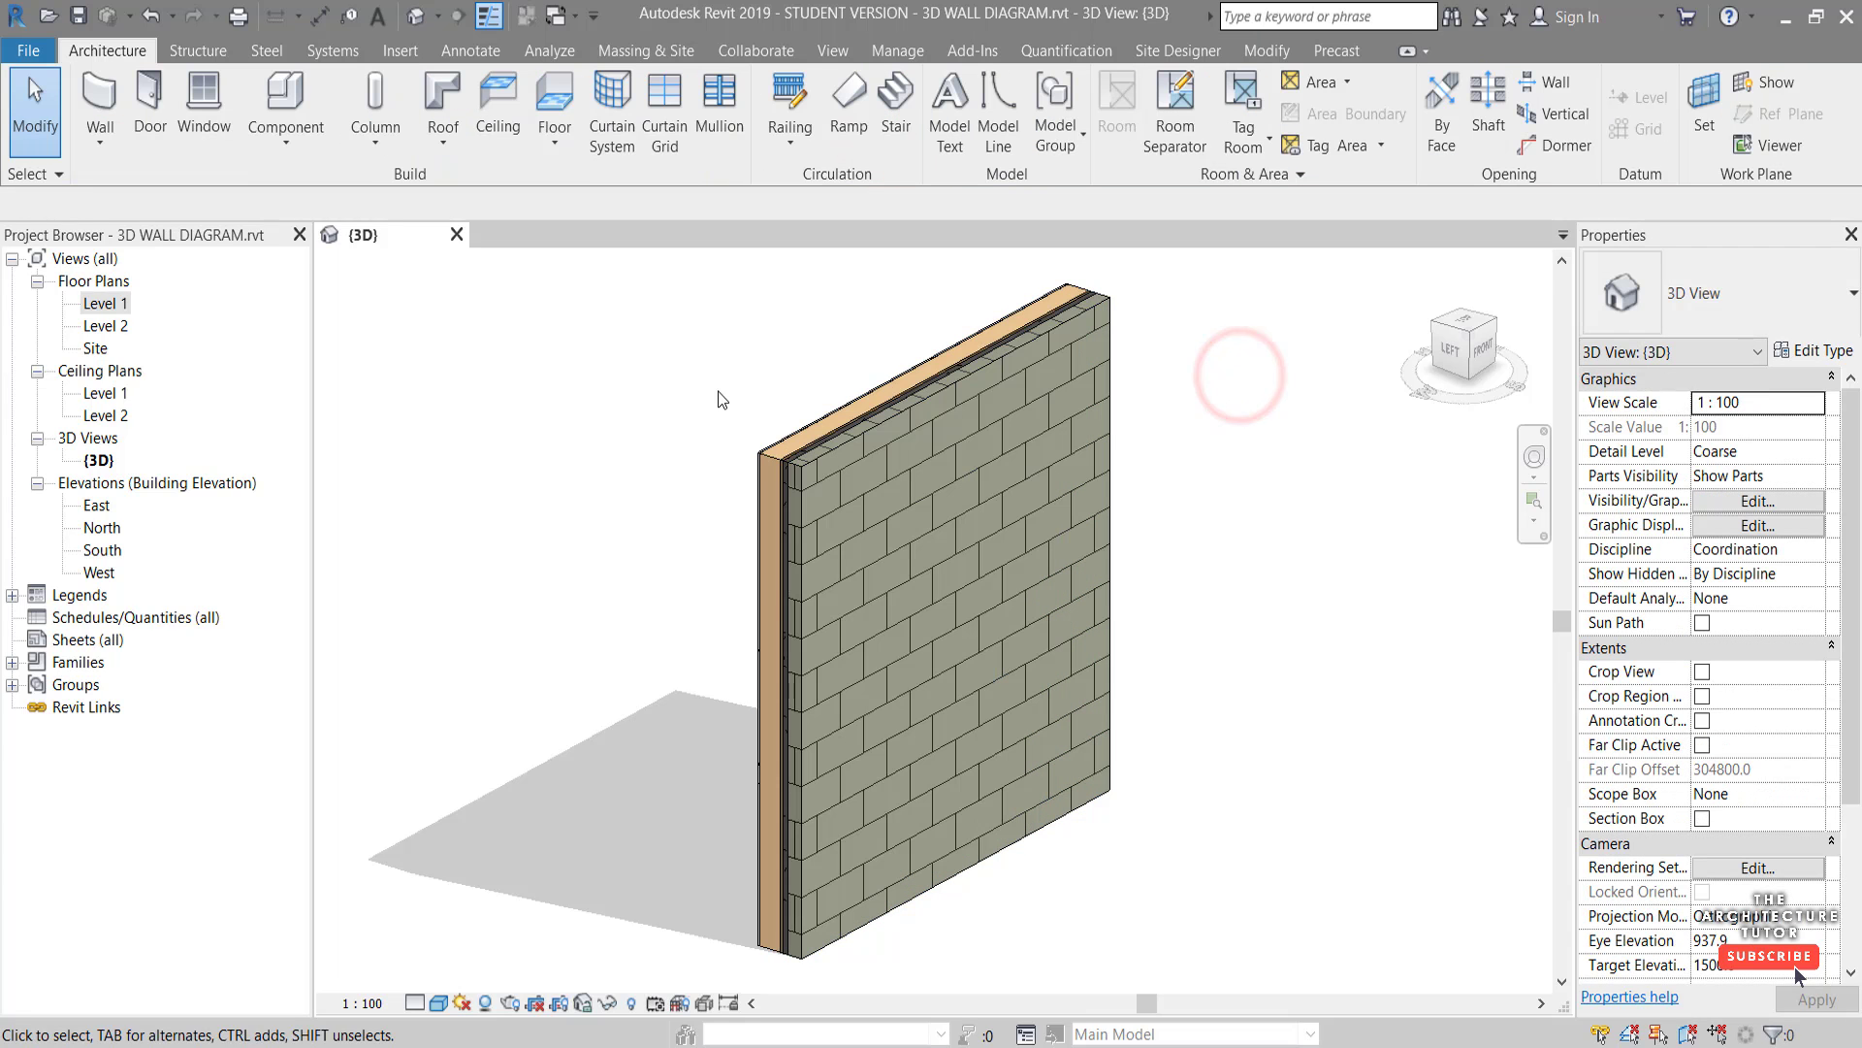
scroll(723, 399, up, 5)
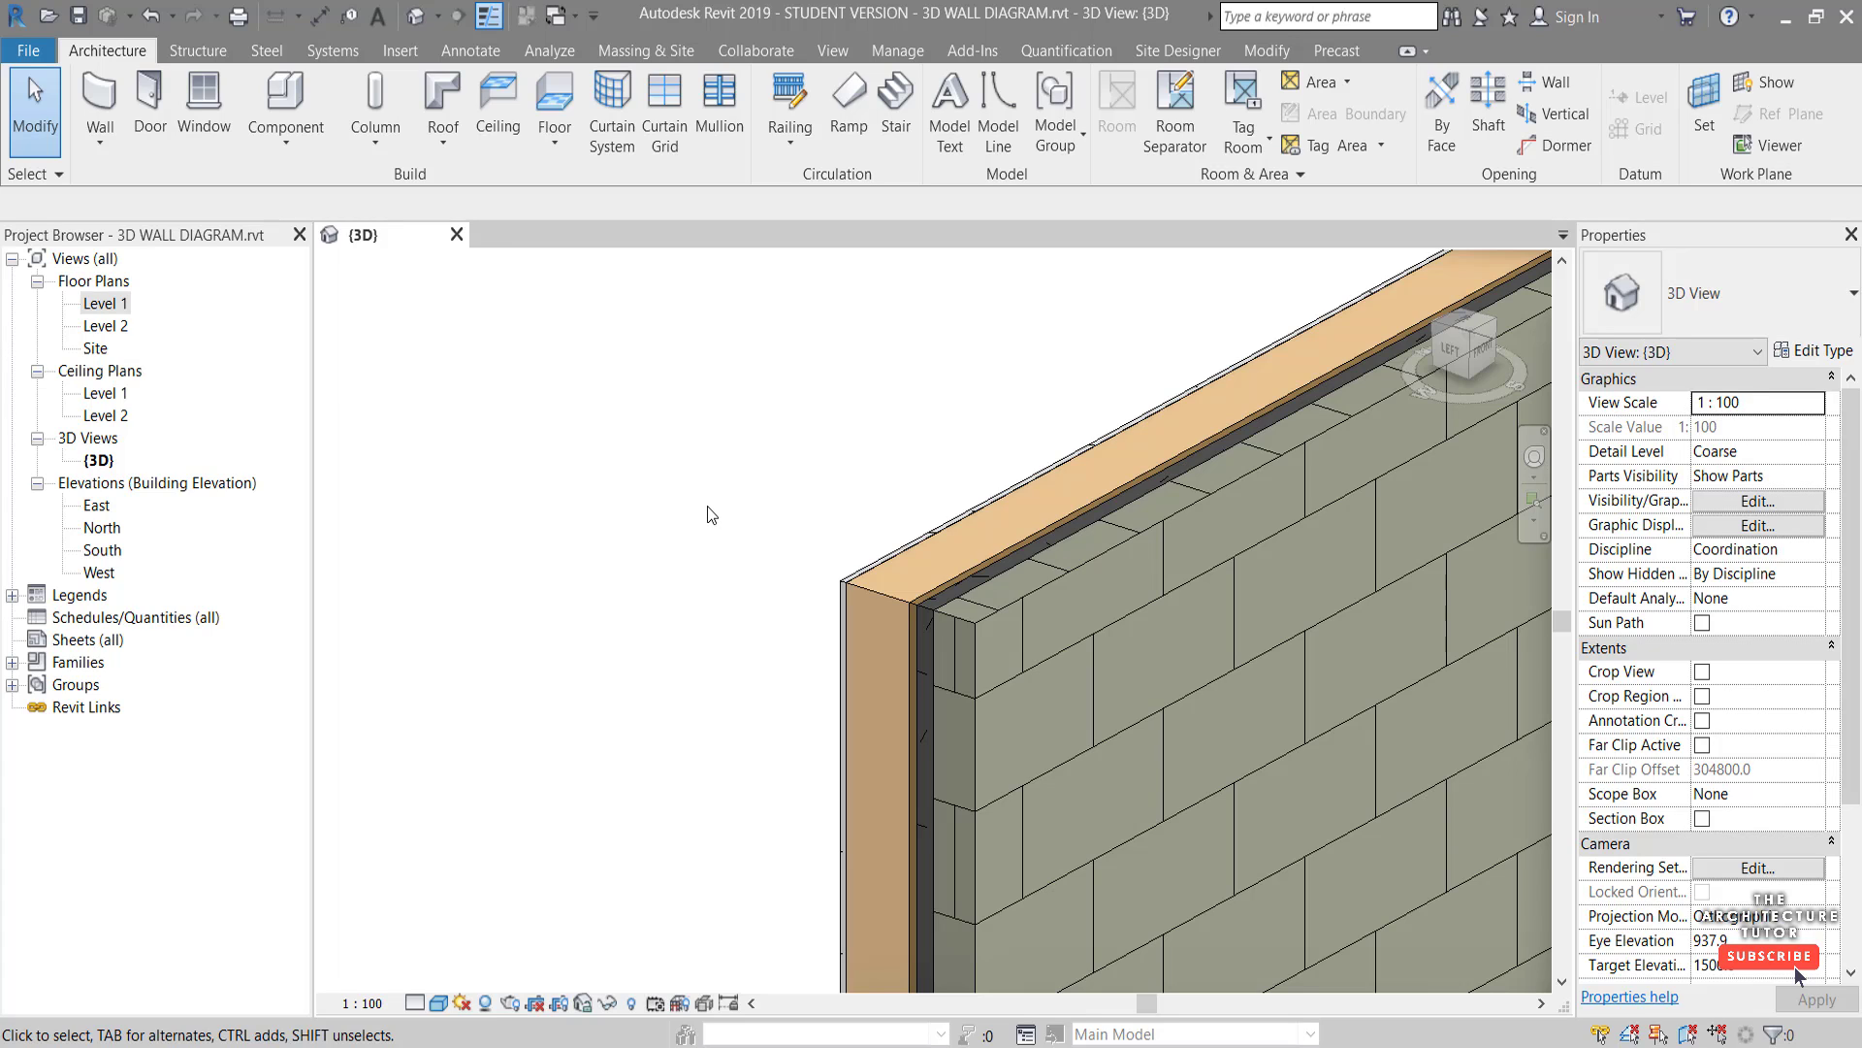
key(z)
key(f)
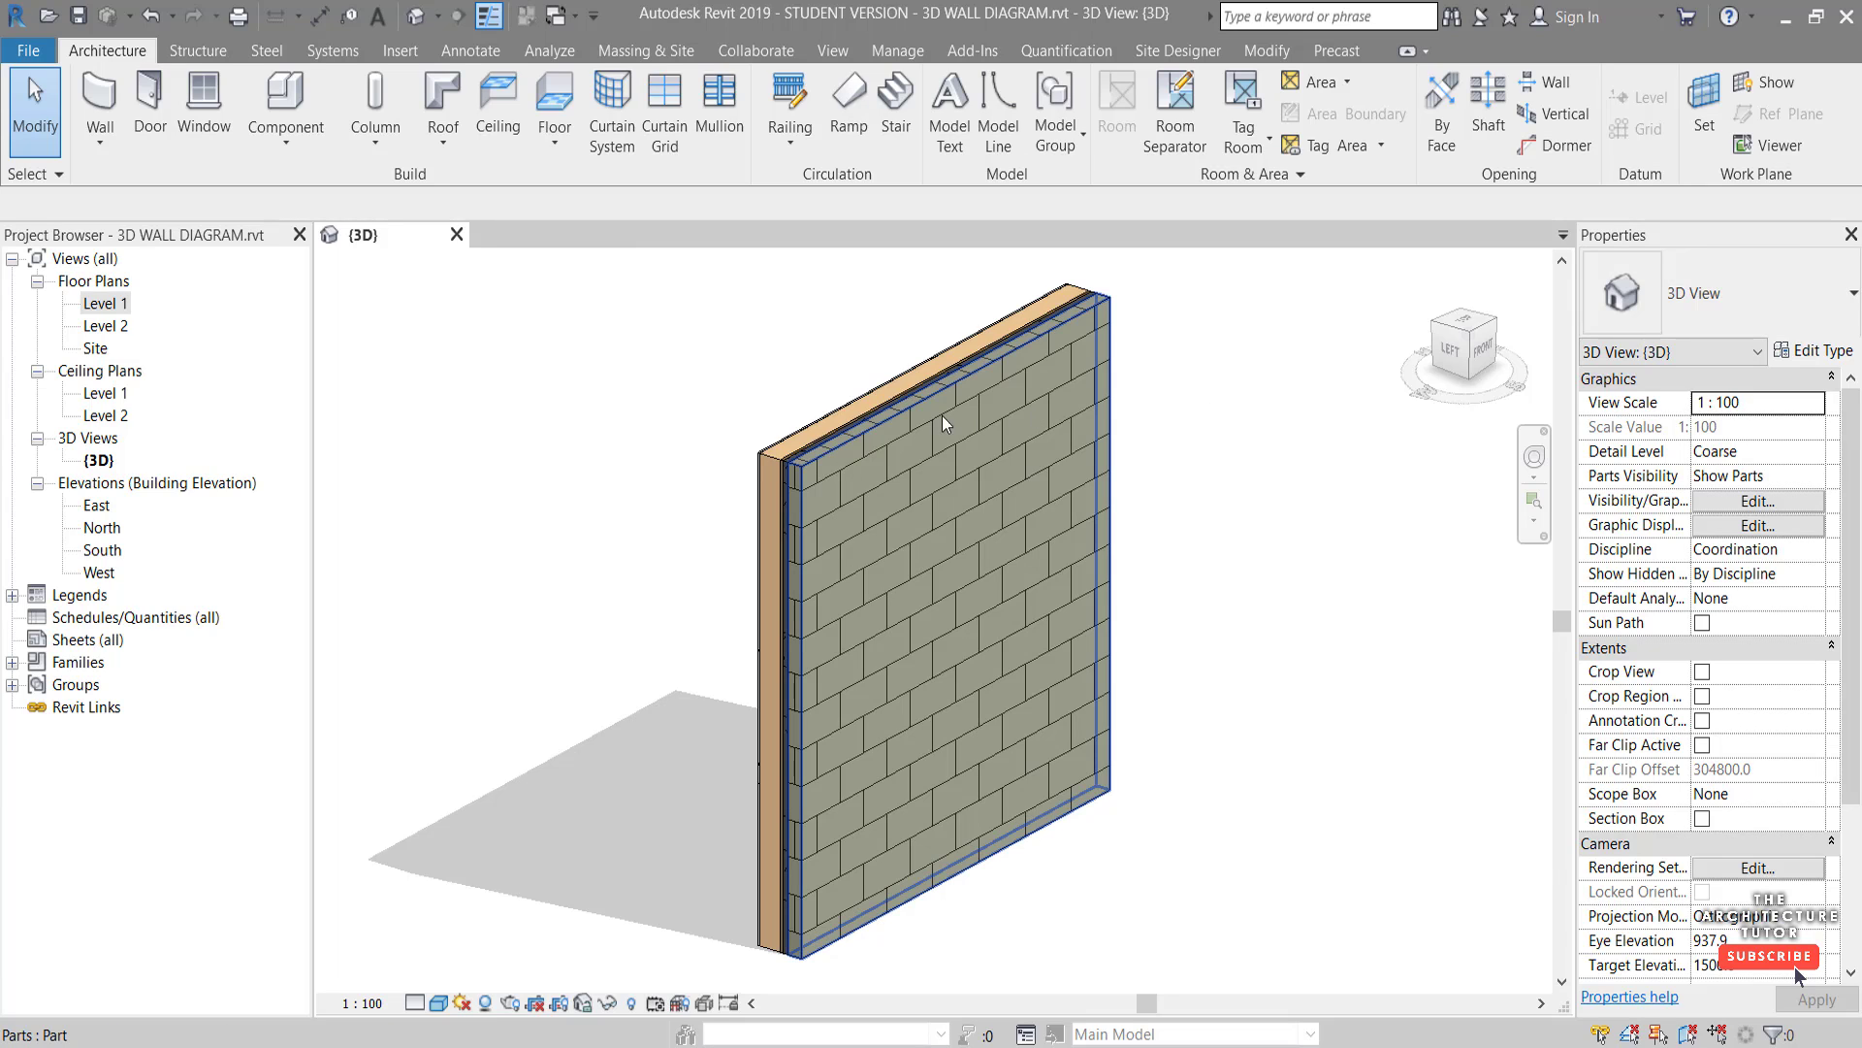
Divide the brick masonry part and begin editing its division sketch
click(861, 440)
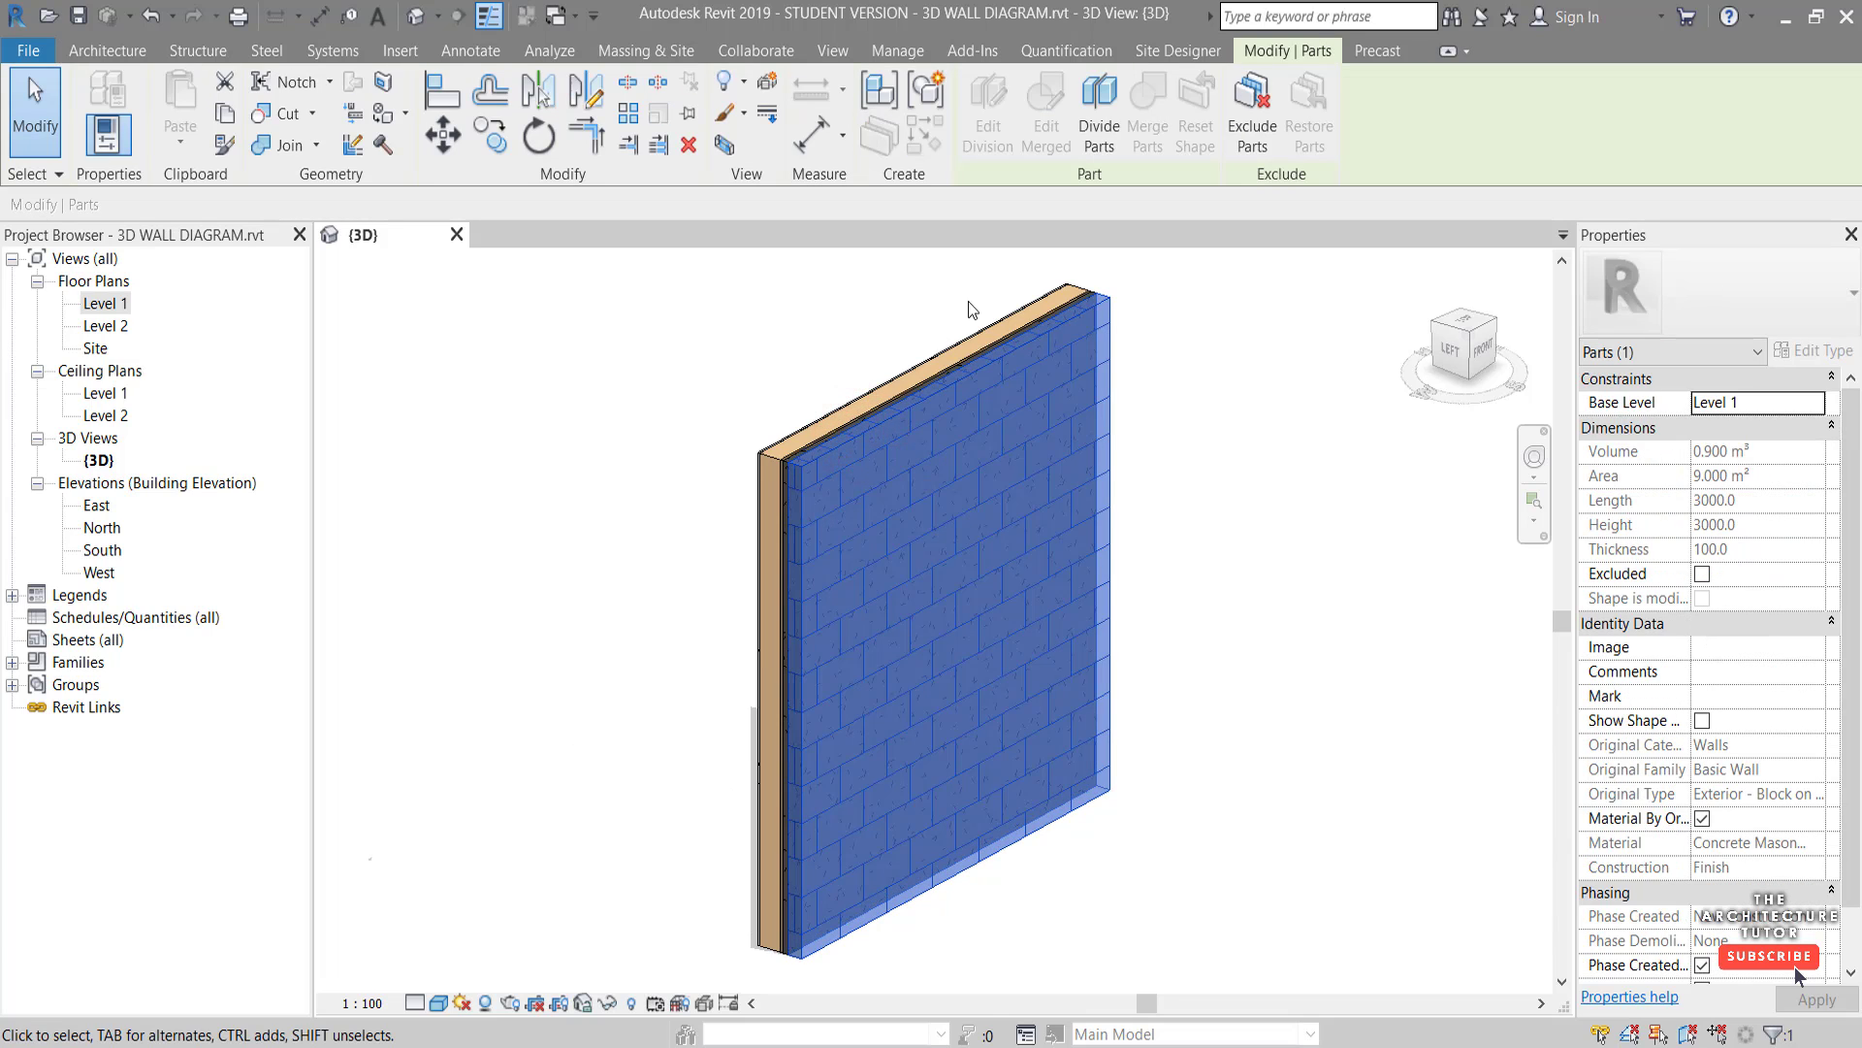
click(1091, 139)
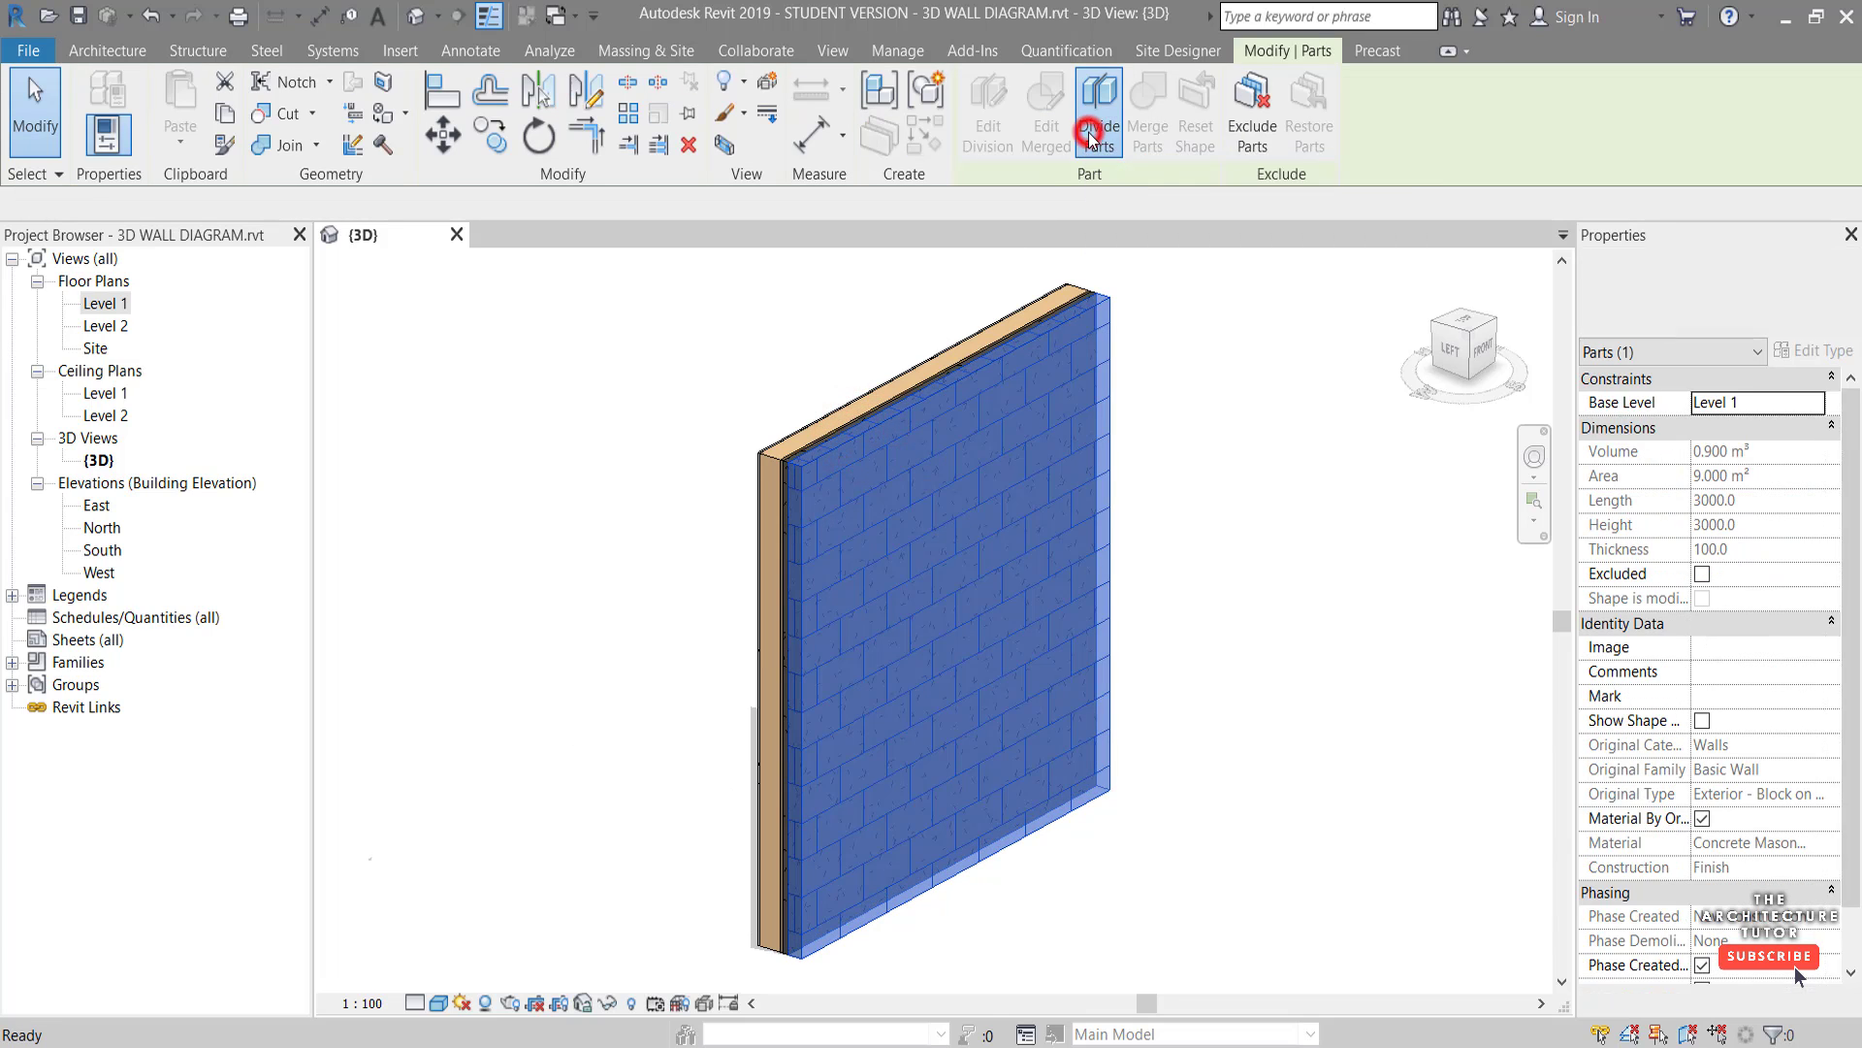
click(1030, 127)
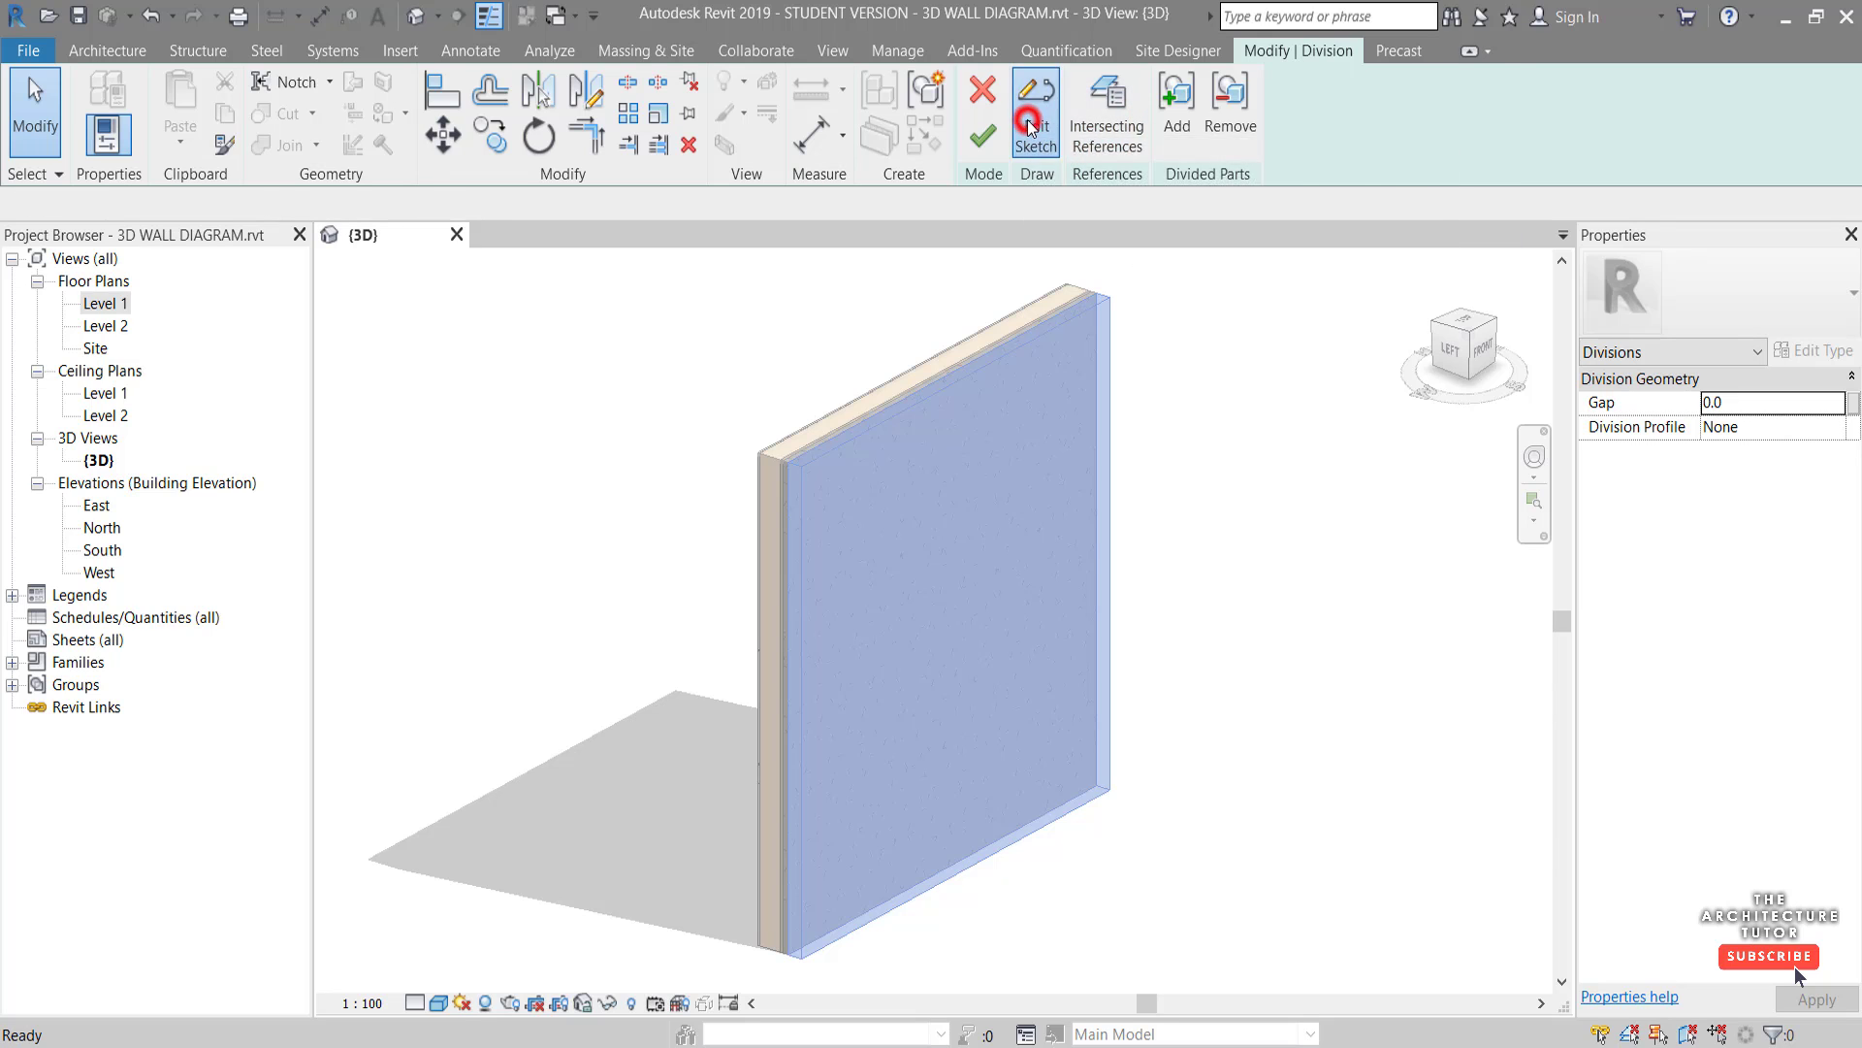
click(1193, 104)
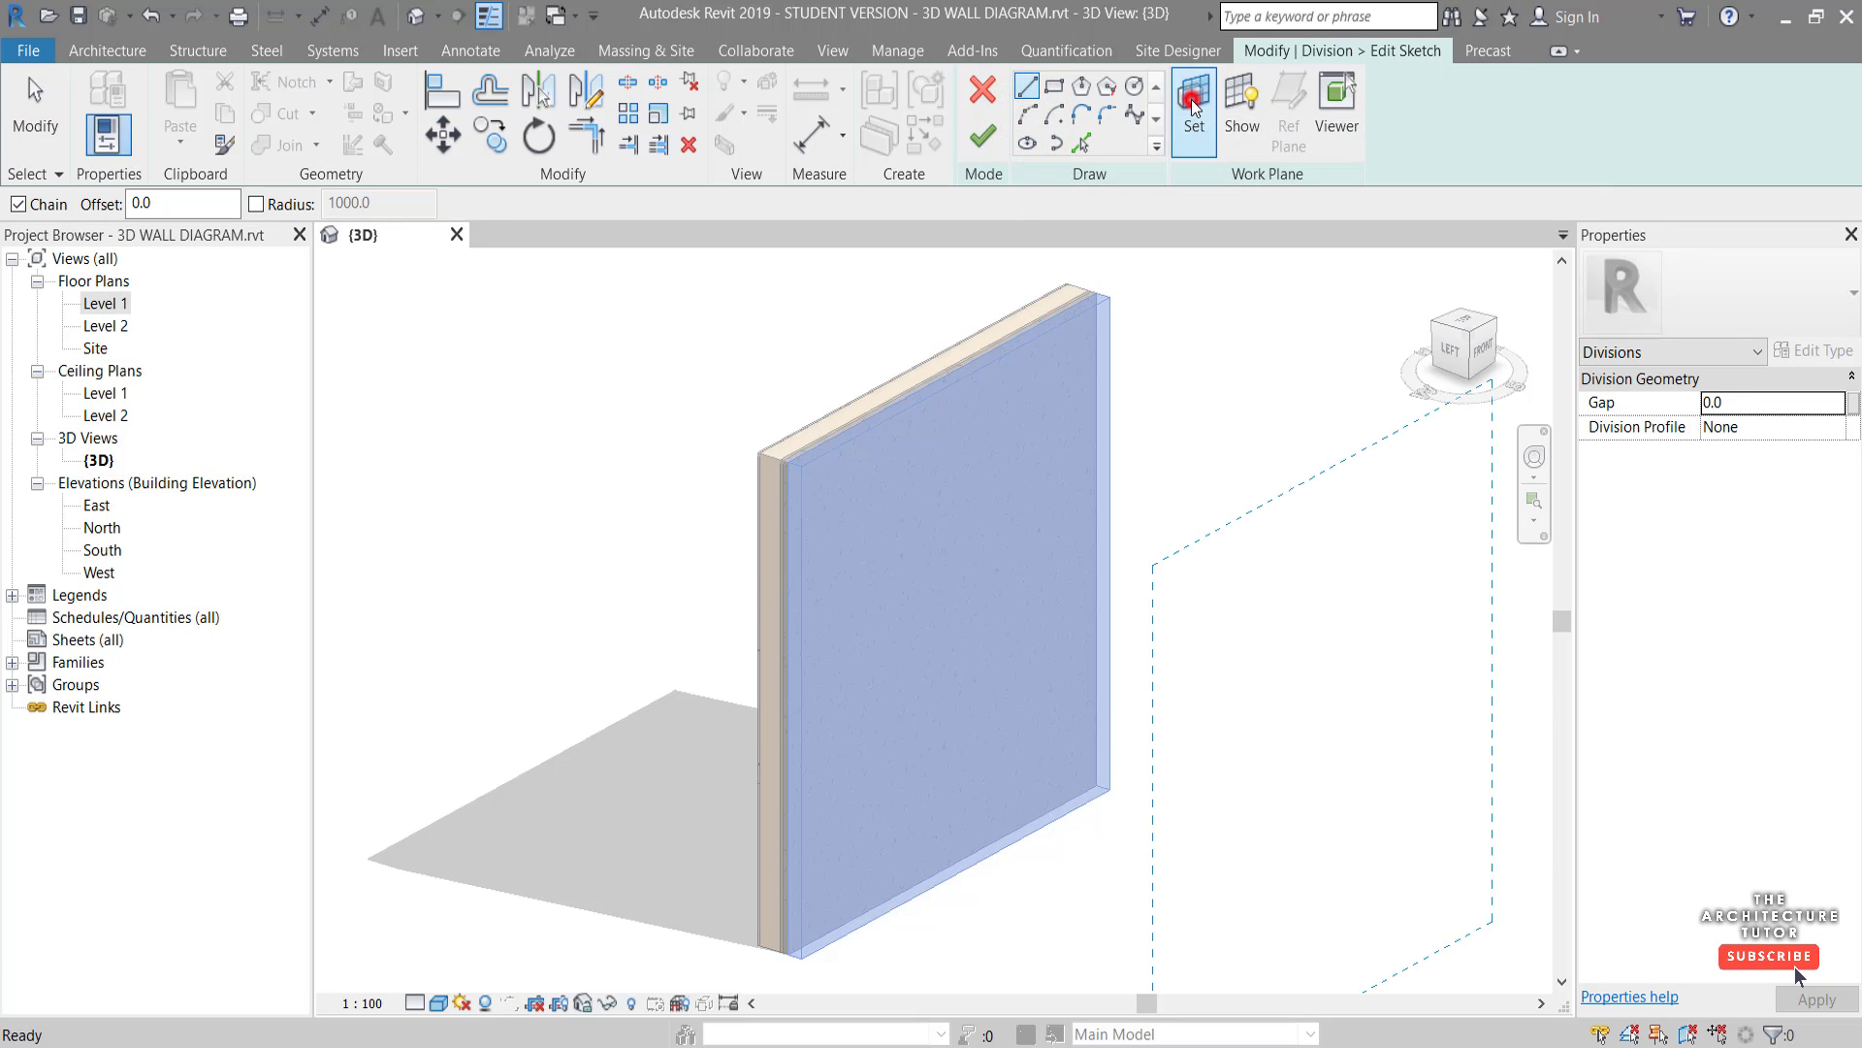
Pick the brick part's outer face as the sketch work plane and centre the wall face-on
click(766, 574)
click(847, 679)
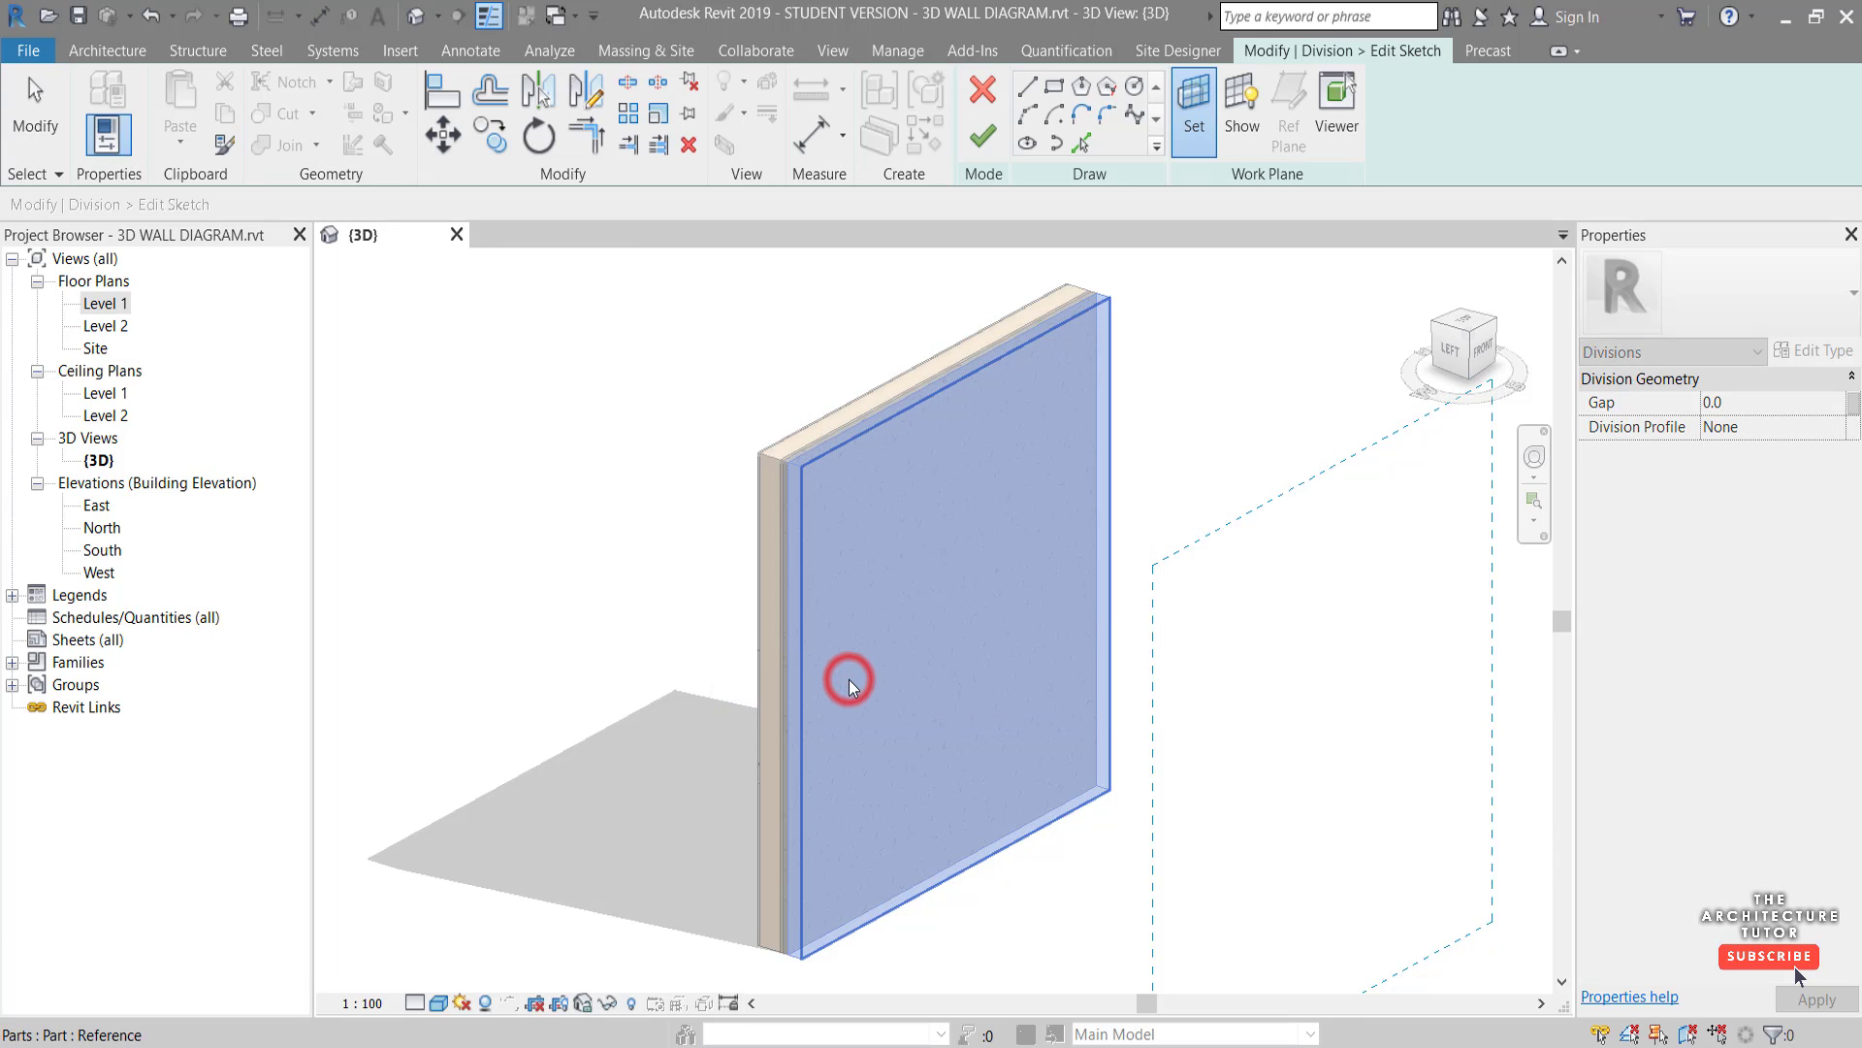
click(818, 474)
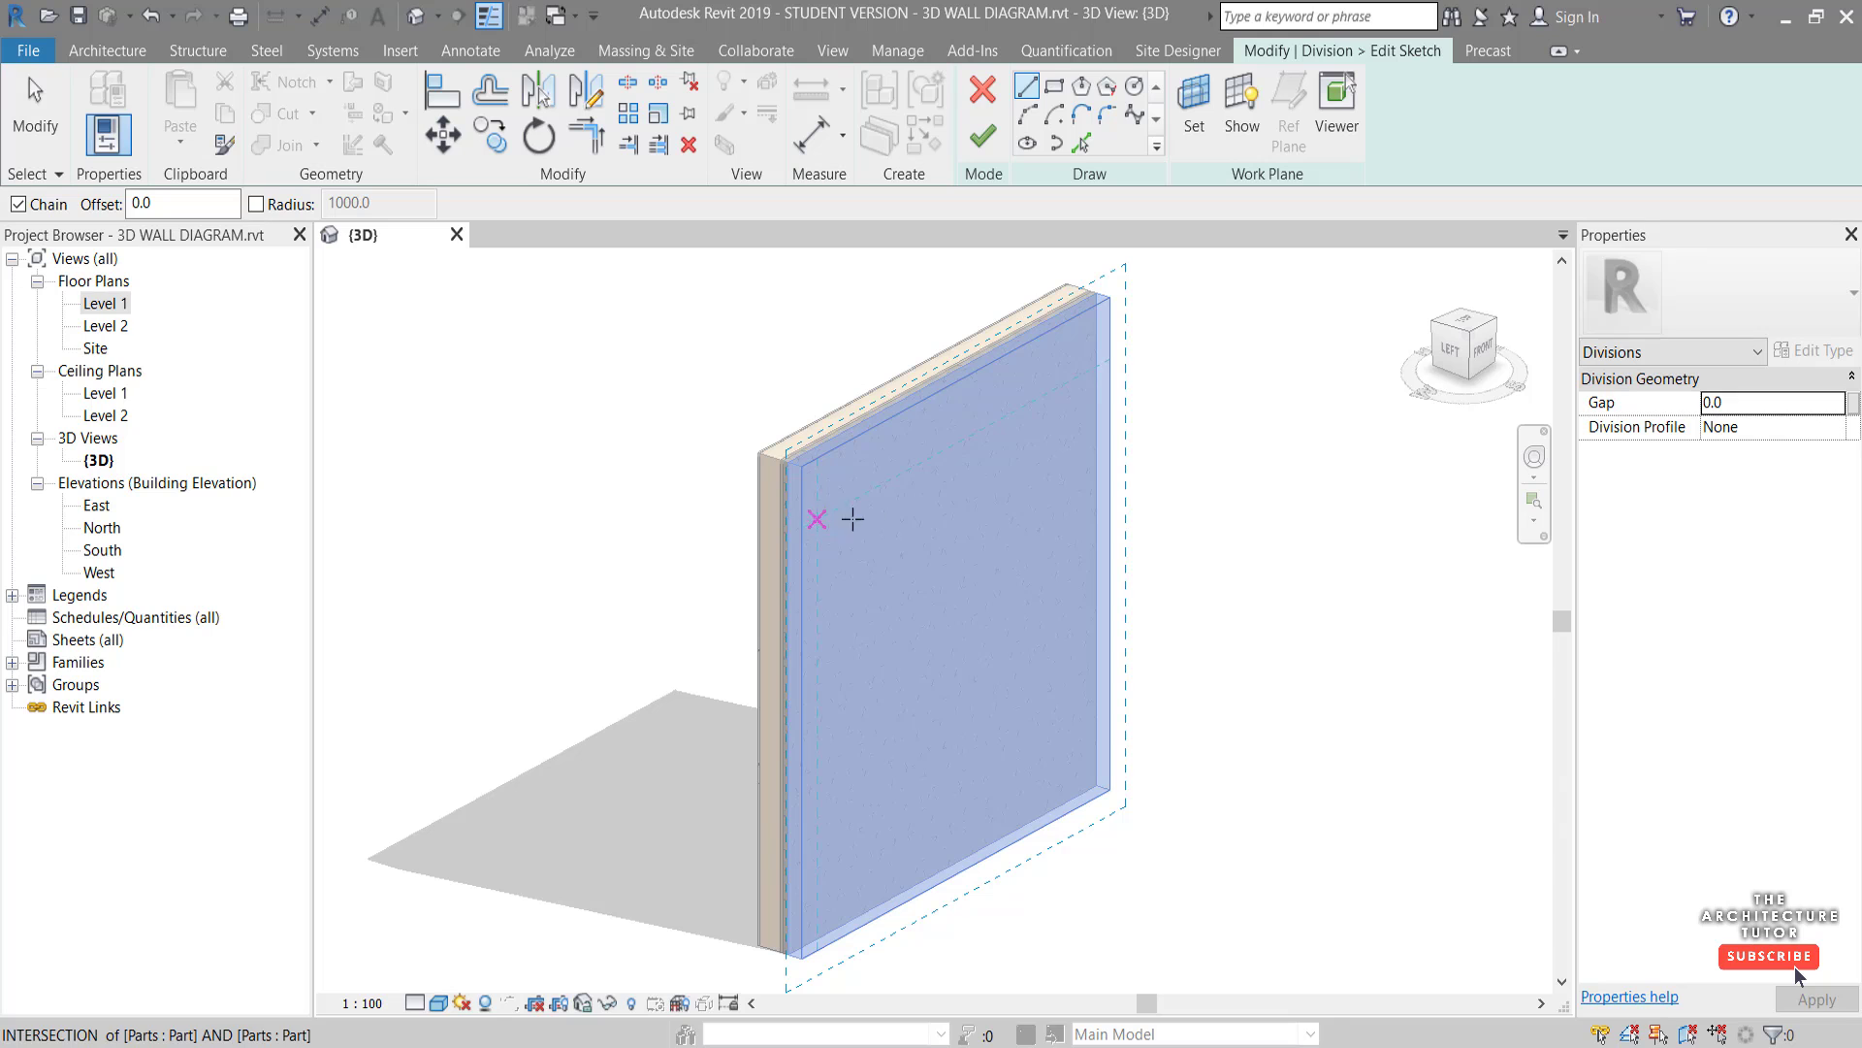
mouse_move(1152, 503)
shift+middle_down()
mouse_move(1110, 533)
mouse_move(1177, 494)
shift+middle_up()
key(Escape)
middle_drag(1298, 497, 986, 445)
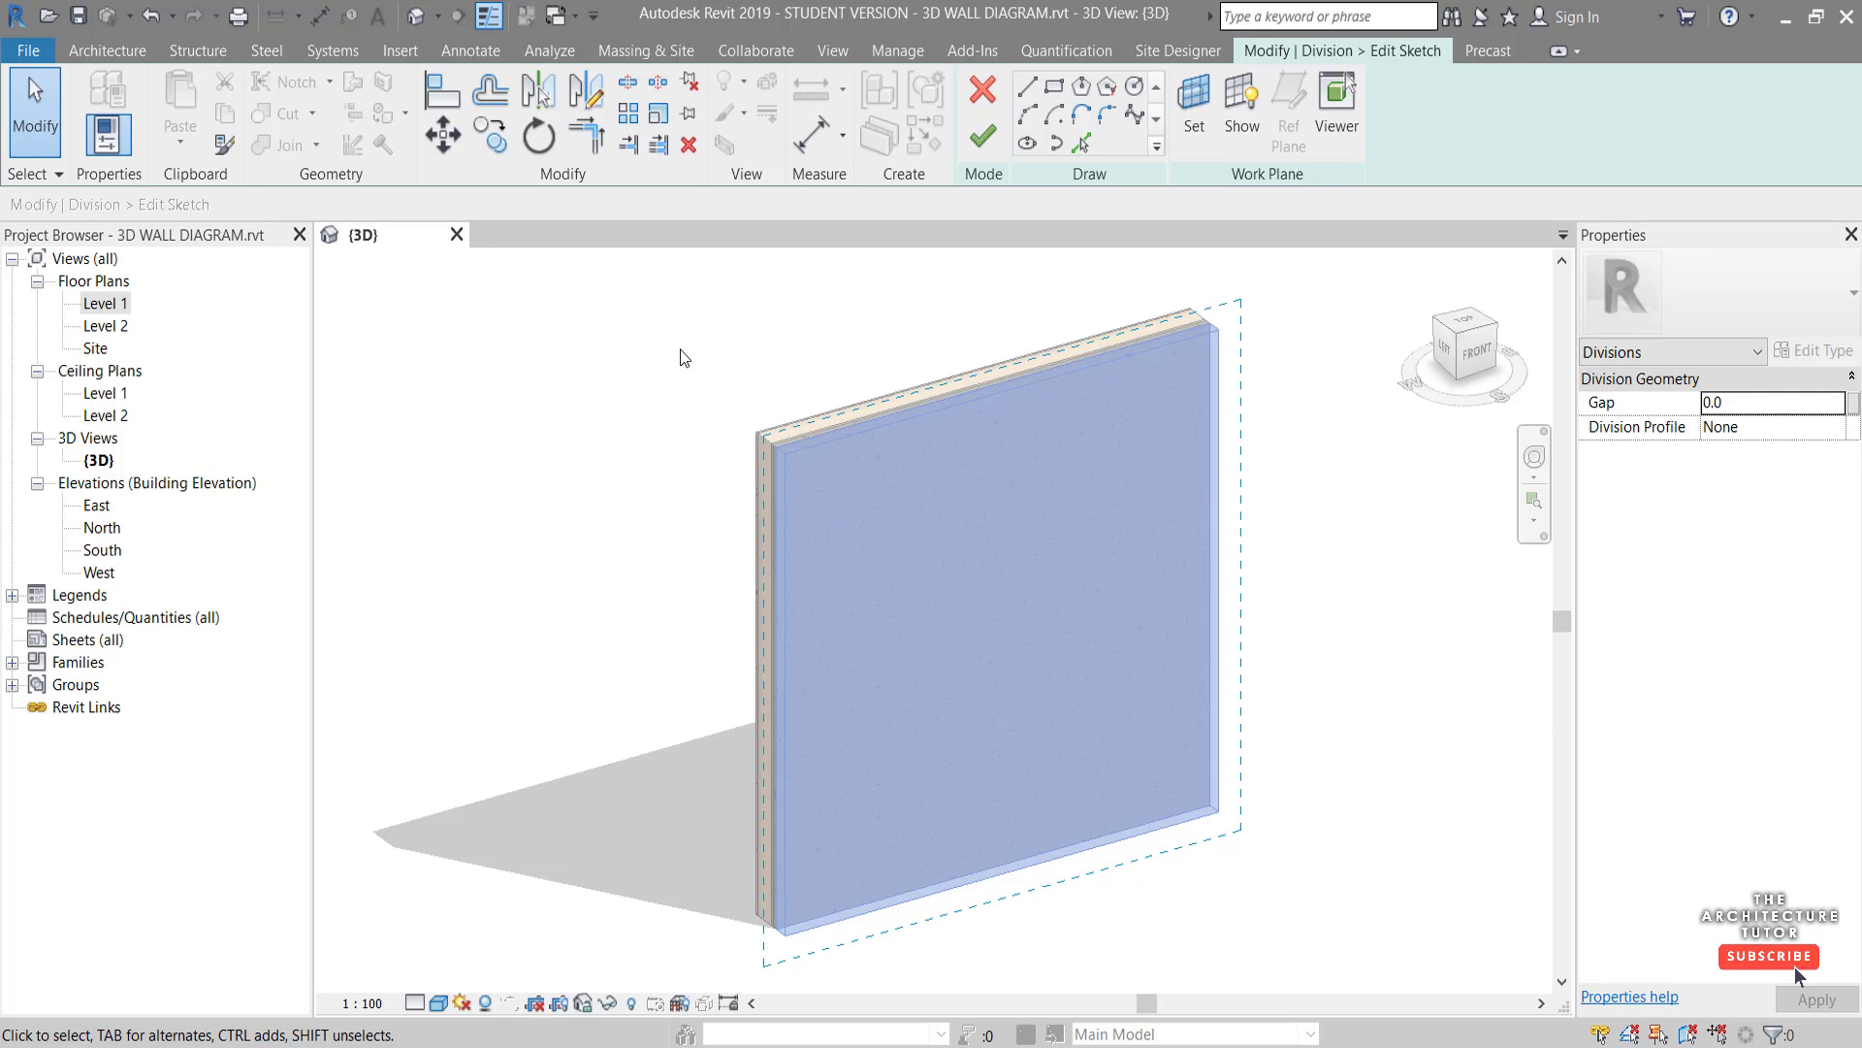
In the South elevation, sketch the lower division steps along block joints from the wall's left edge
double_click(103, 550)
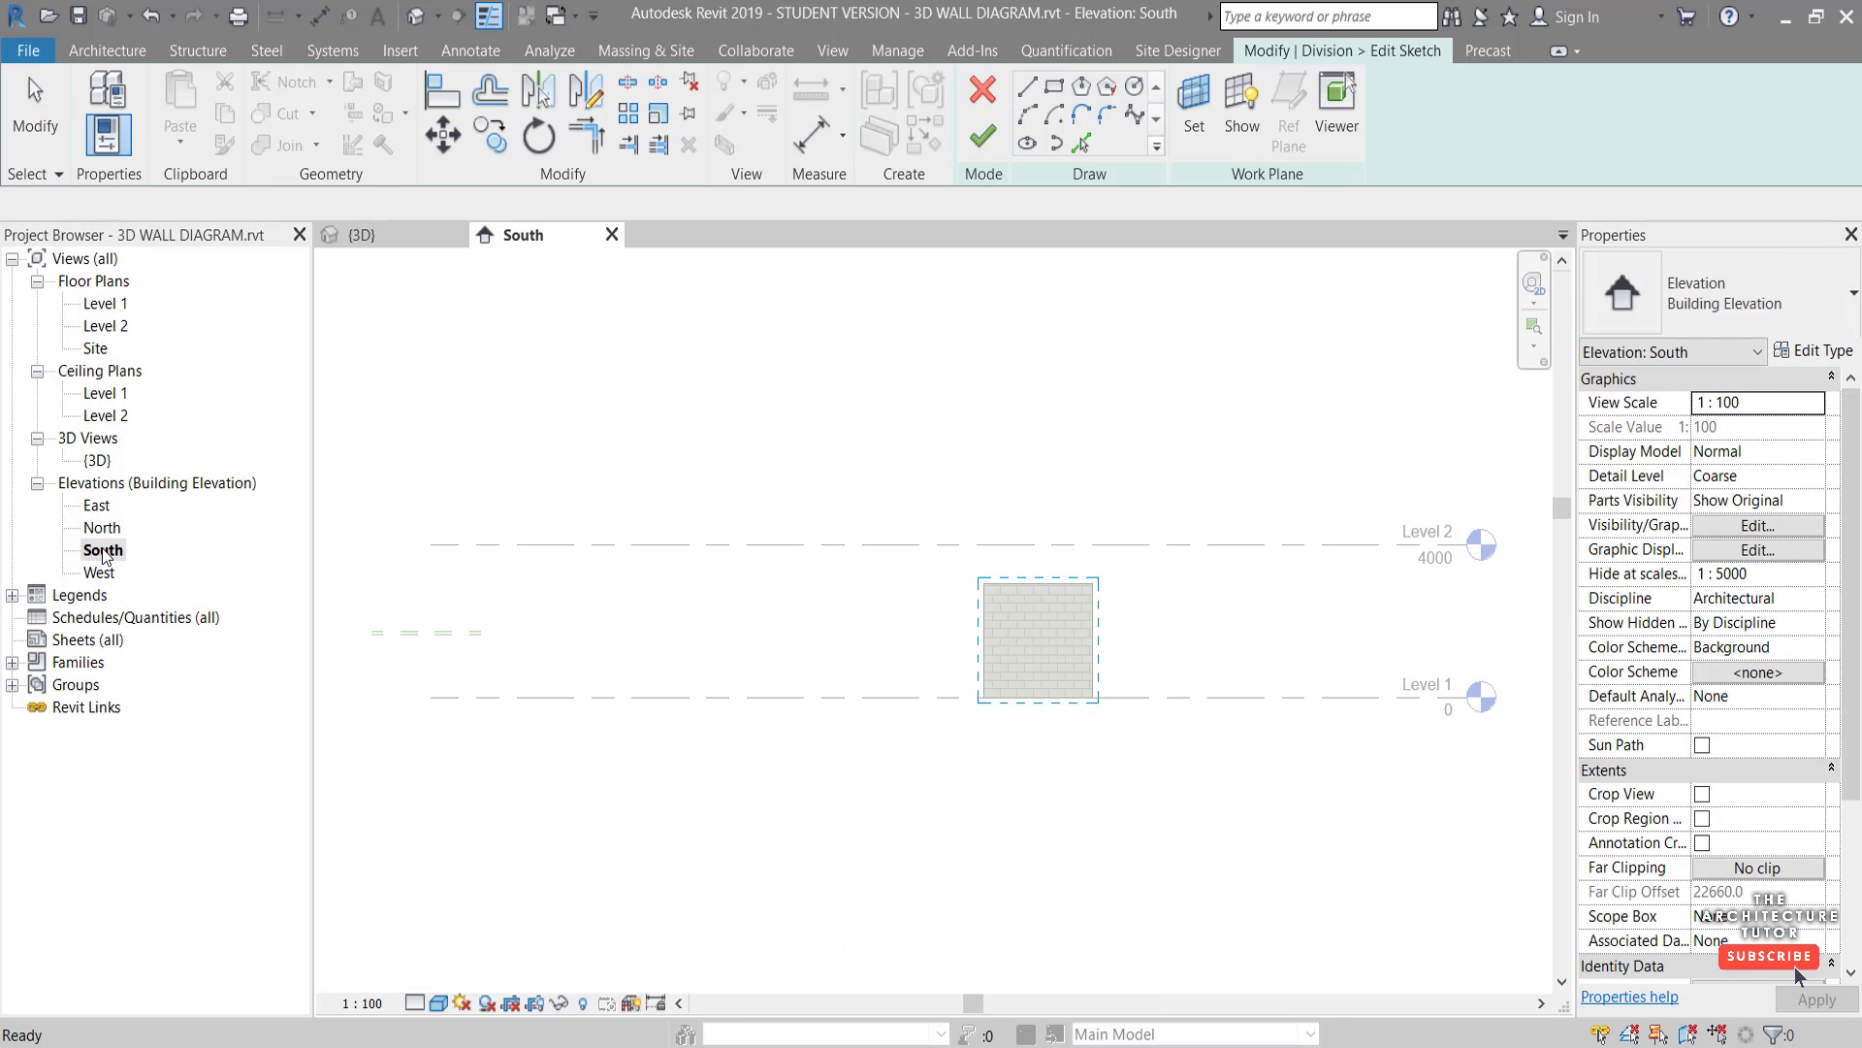
scroll(1094, 666, up, 6)
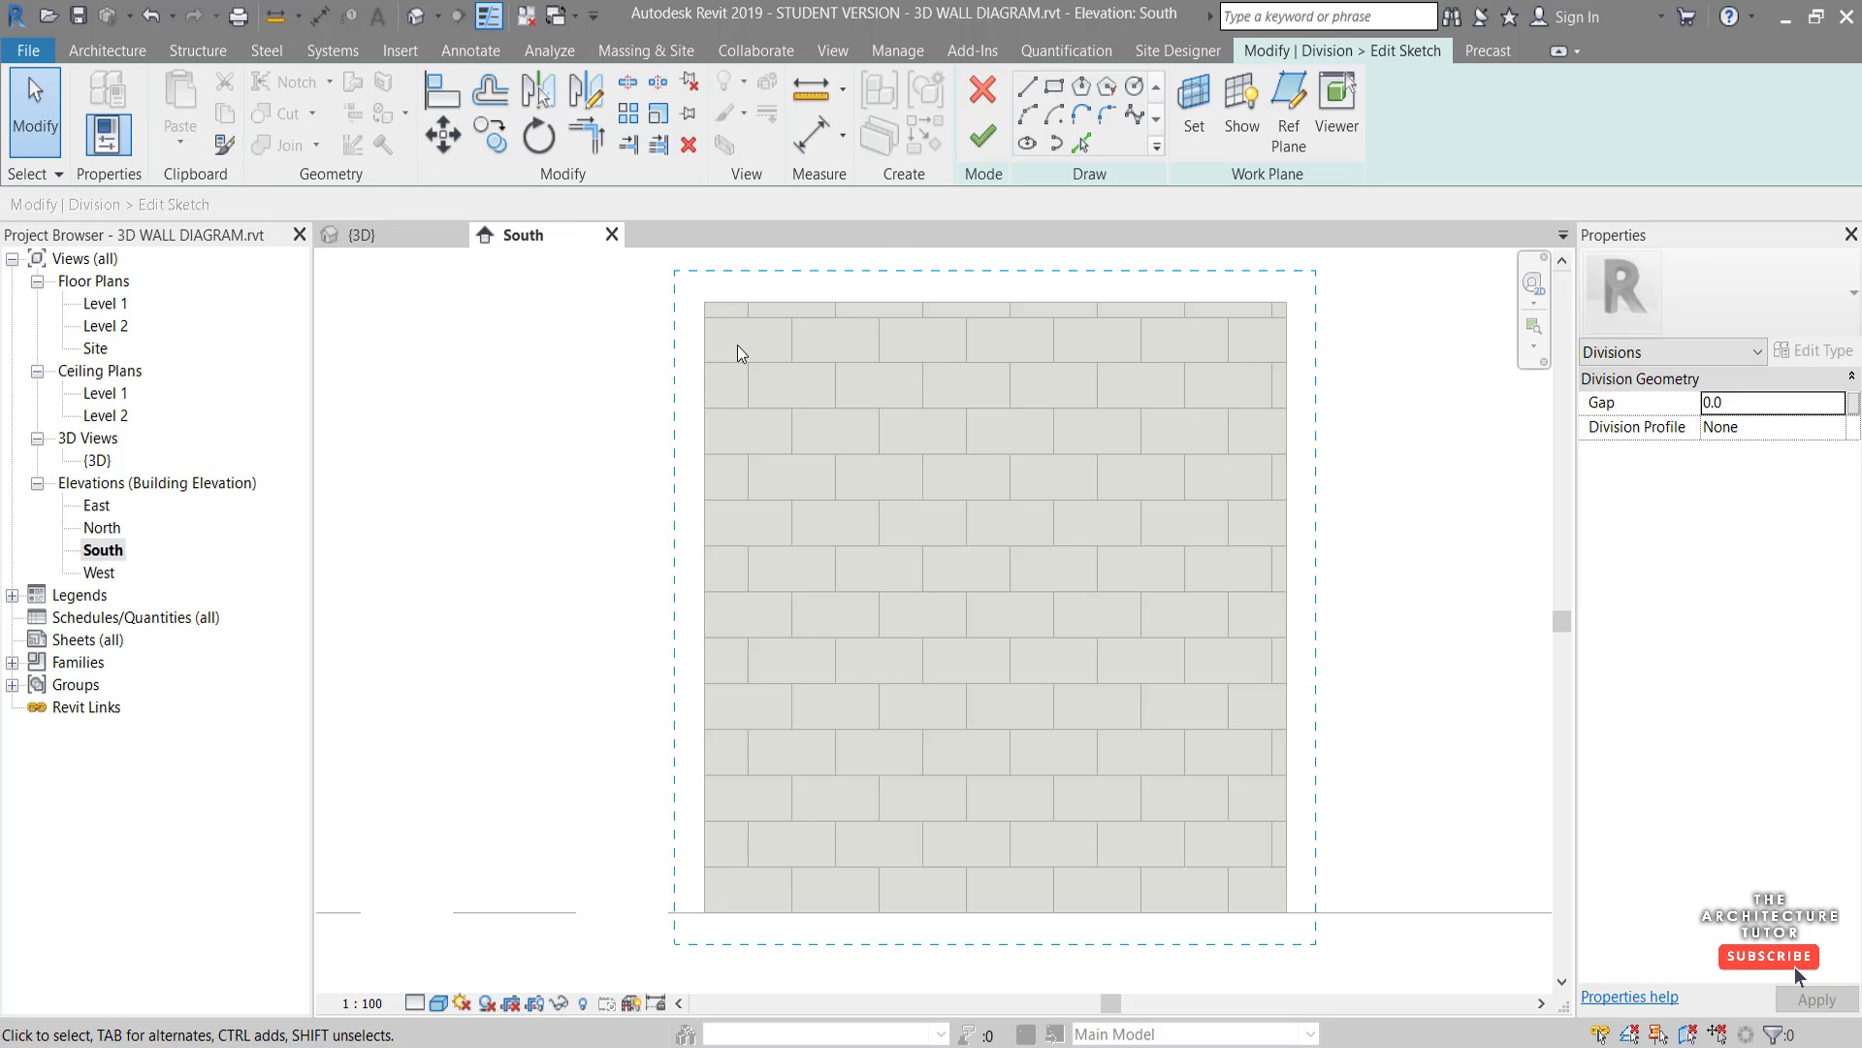
click(1028, 88)
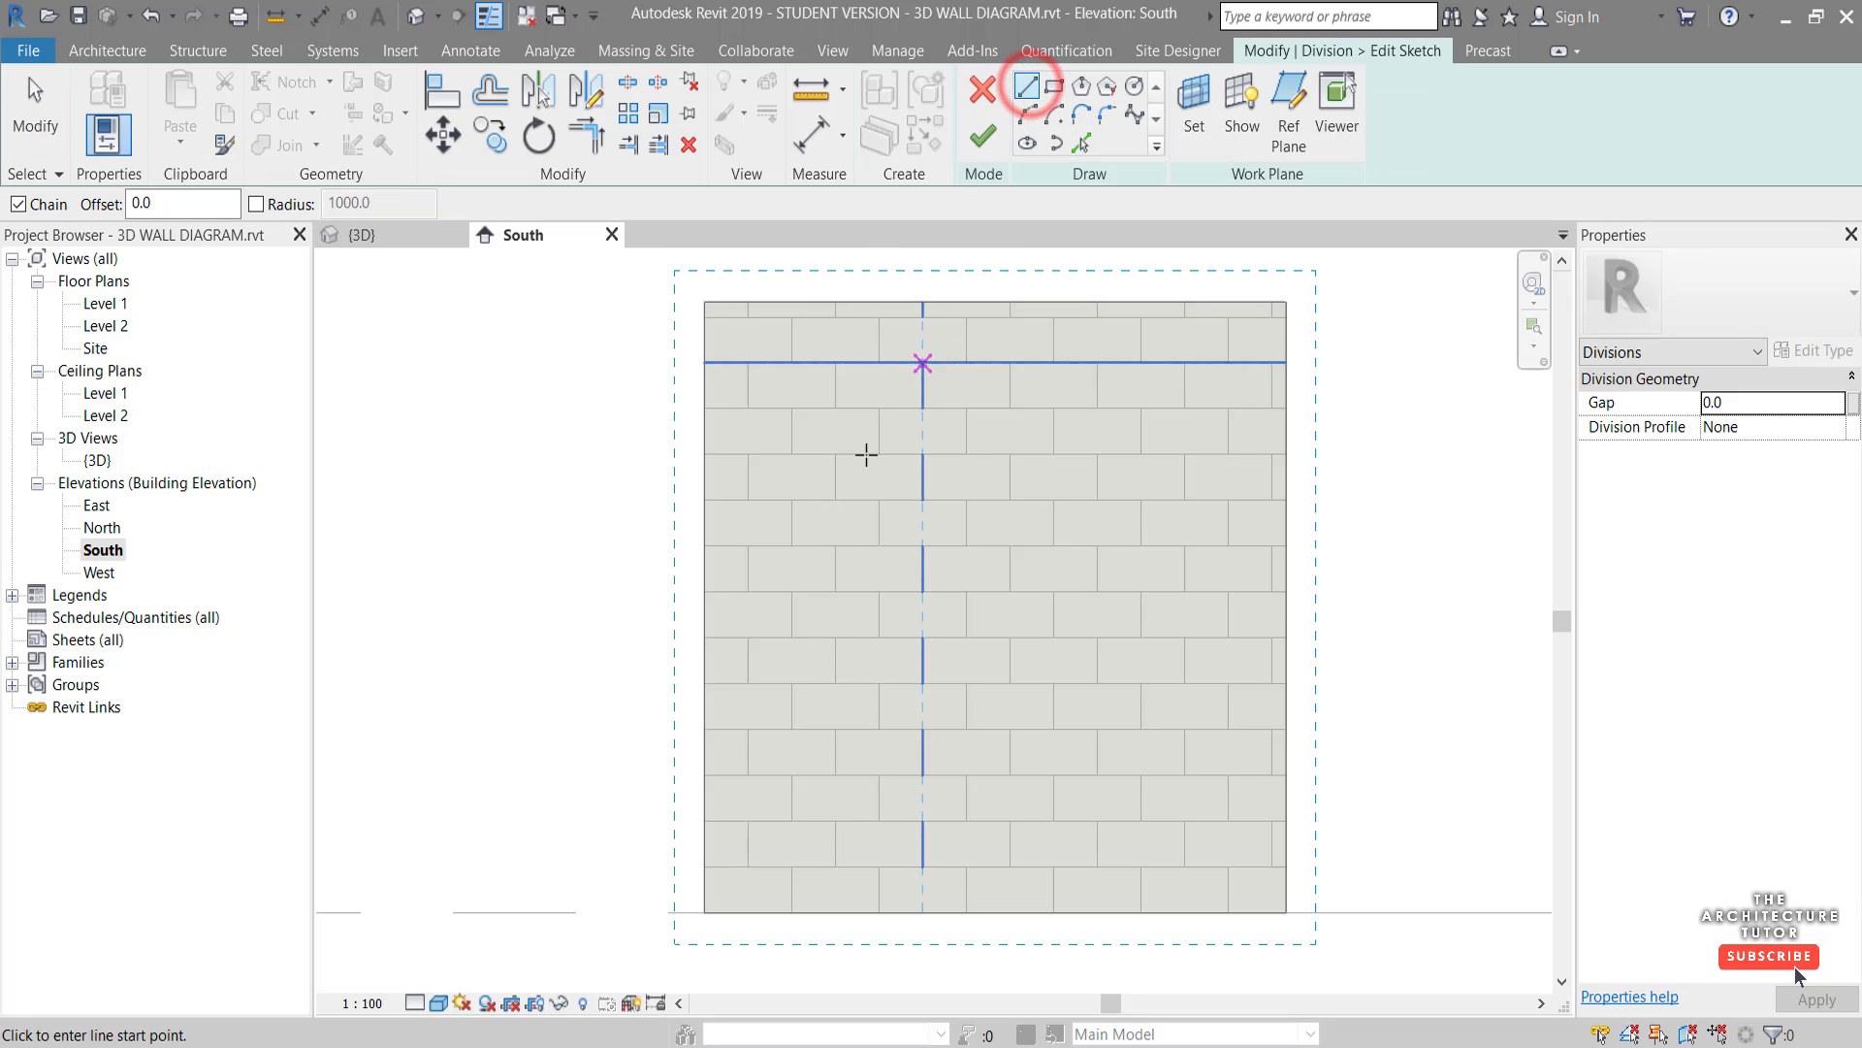
scroll(749, 594, up, 3)
scroll(747, 593, down, 2)
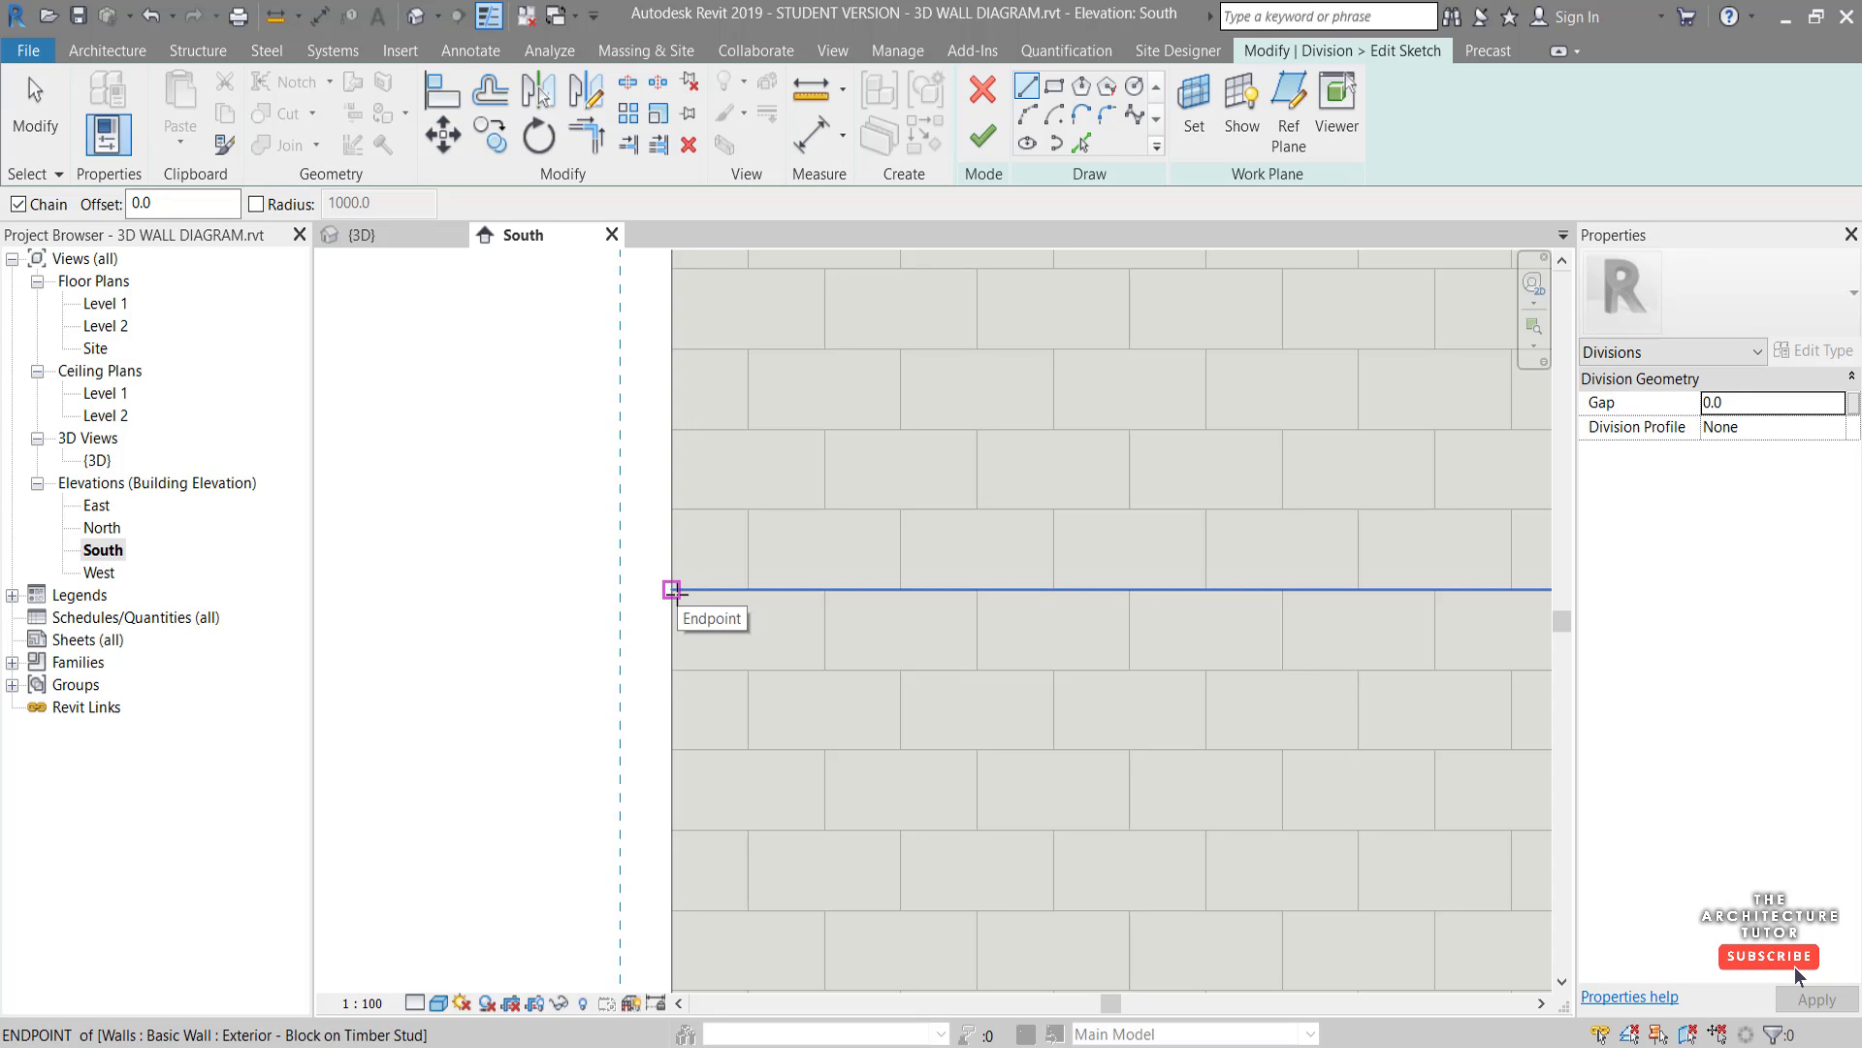
click(671, 589)
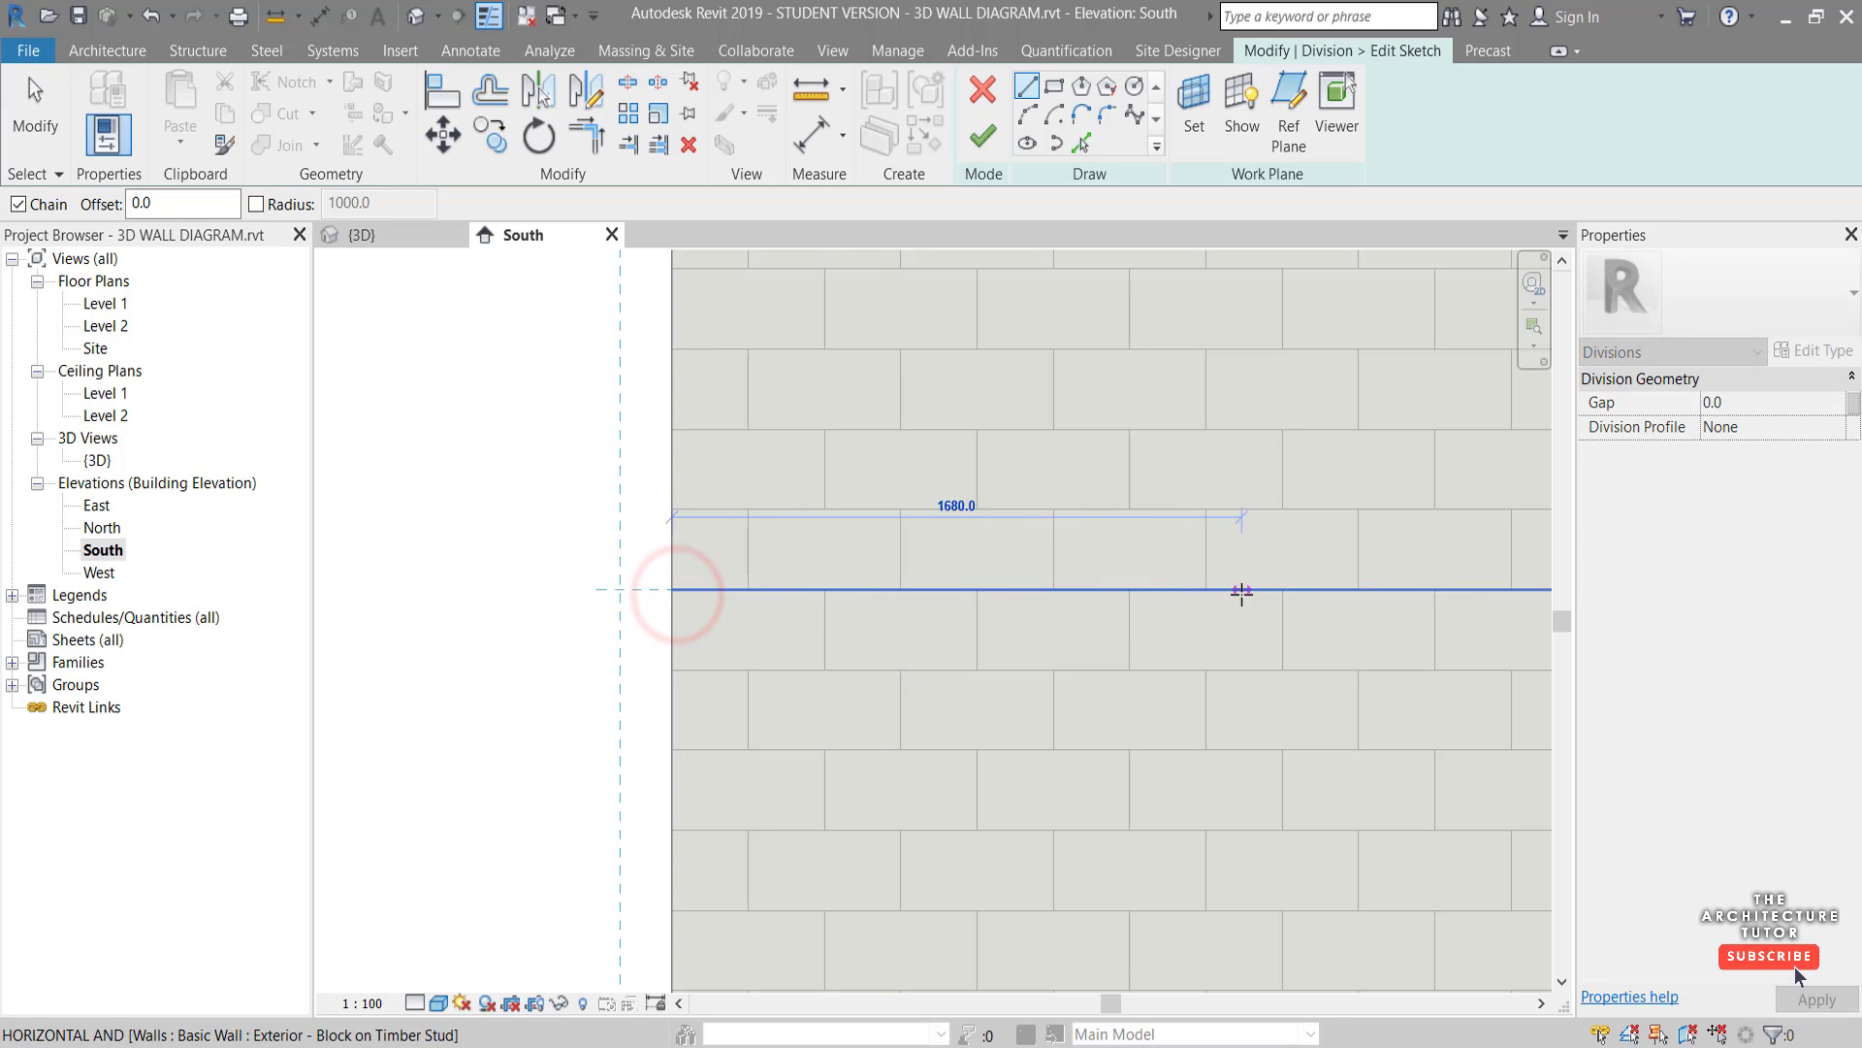
click(1206, 589)
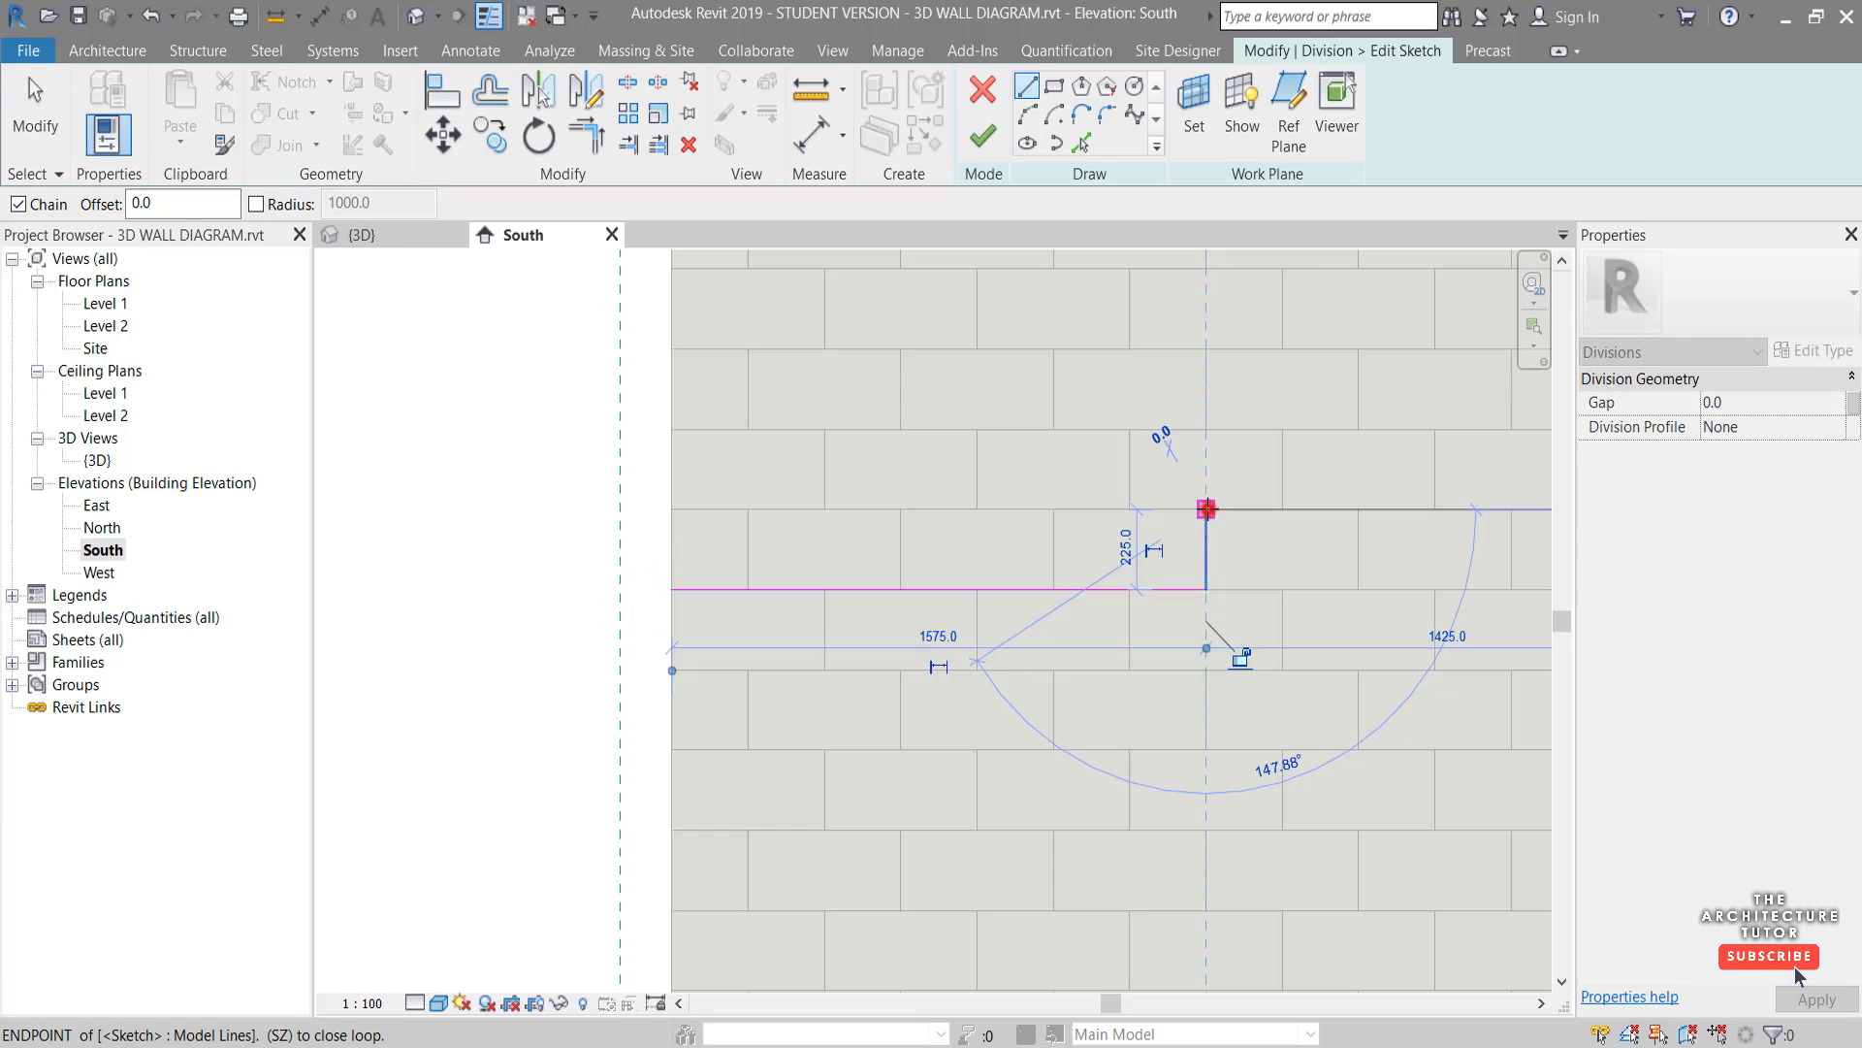
click(1206, 508)
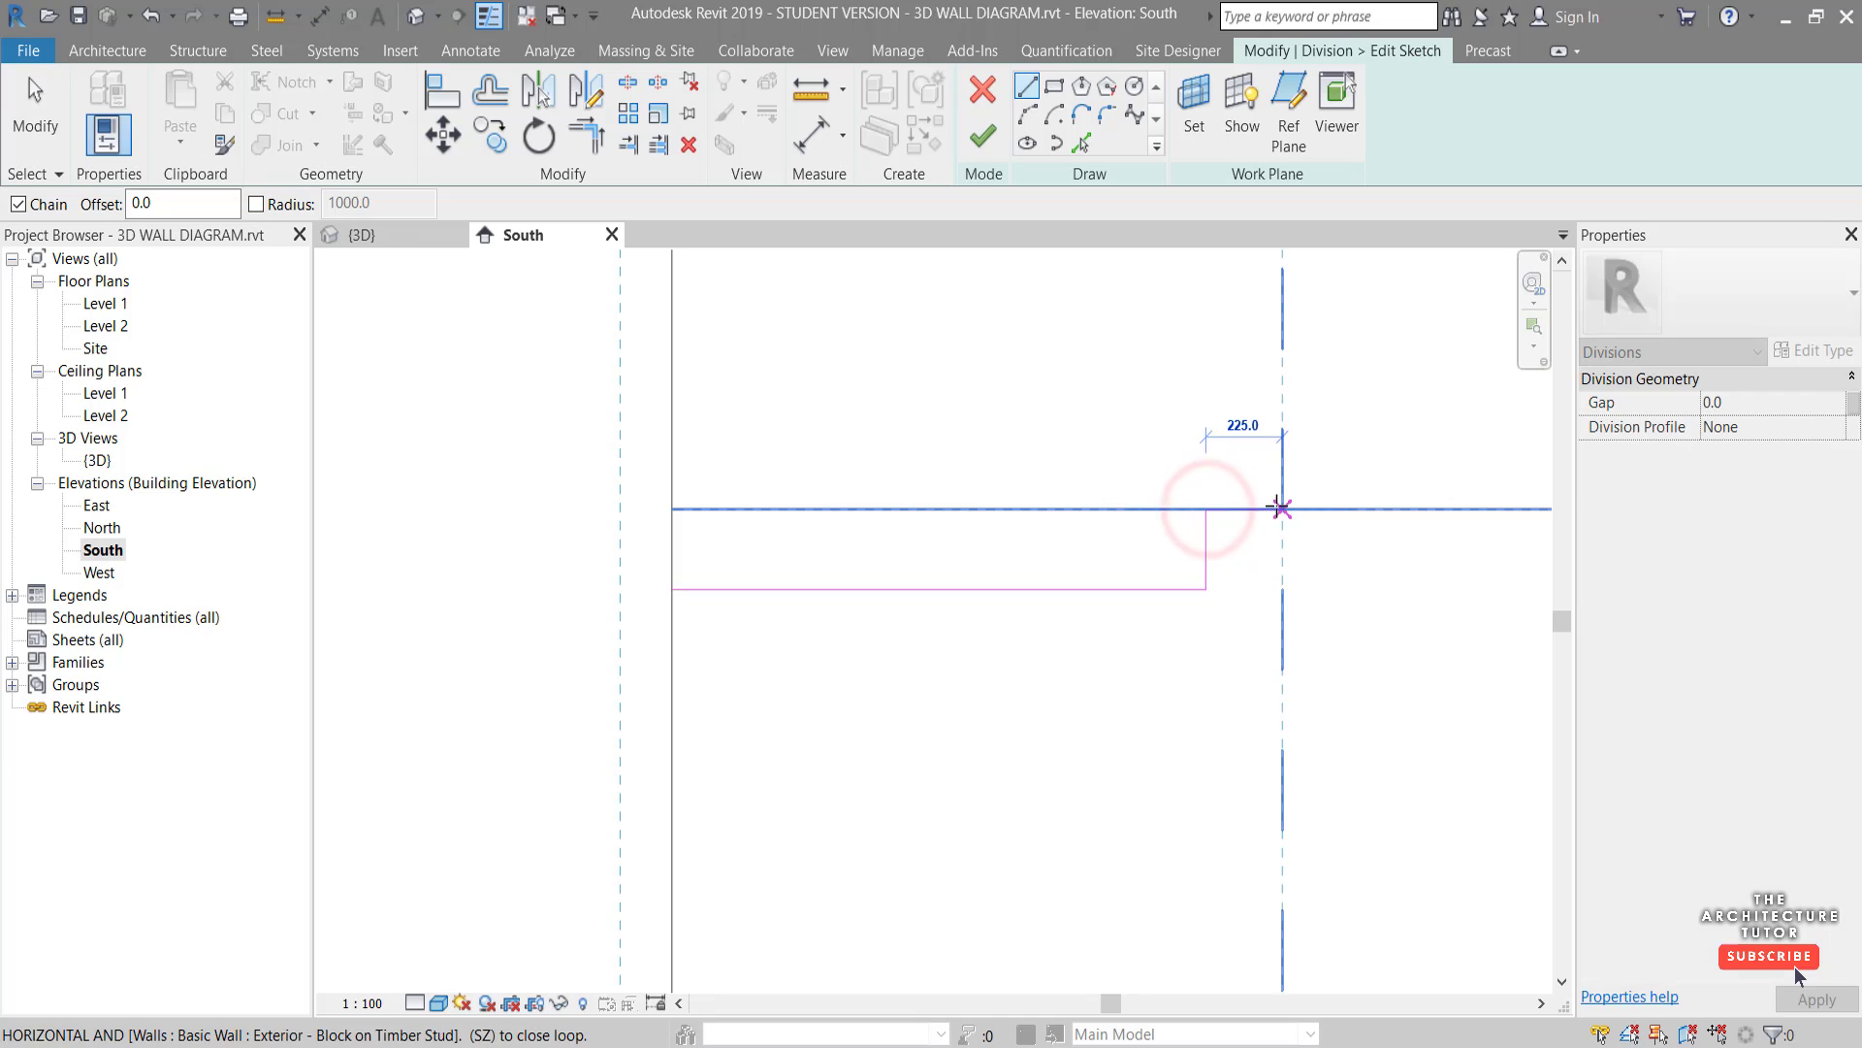
click(1281, 506)
scroll(1281, 473, down, 1)
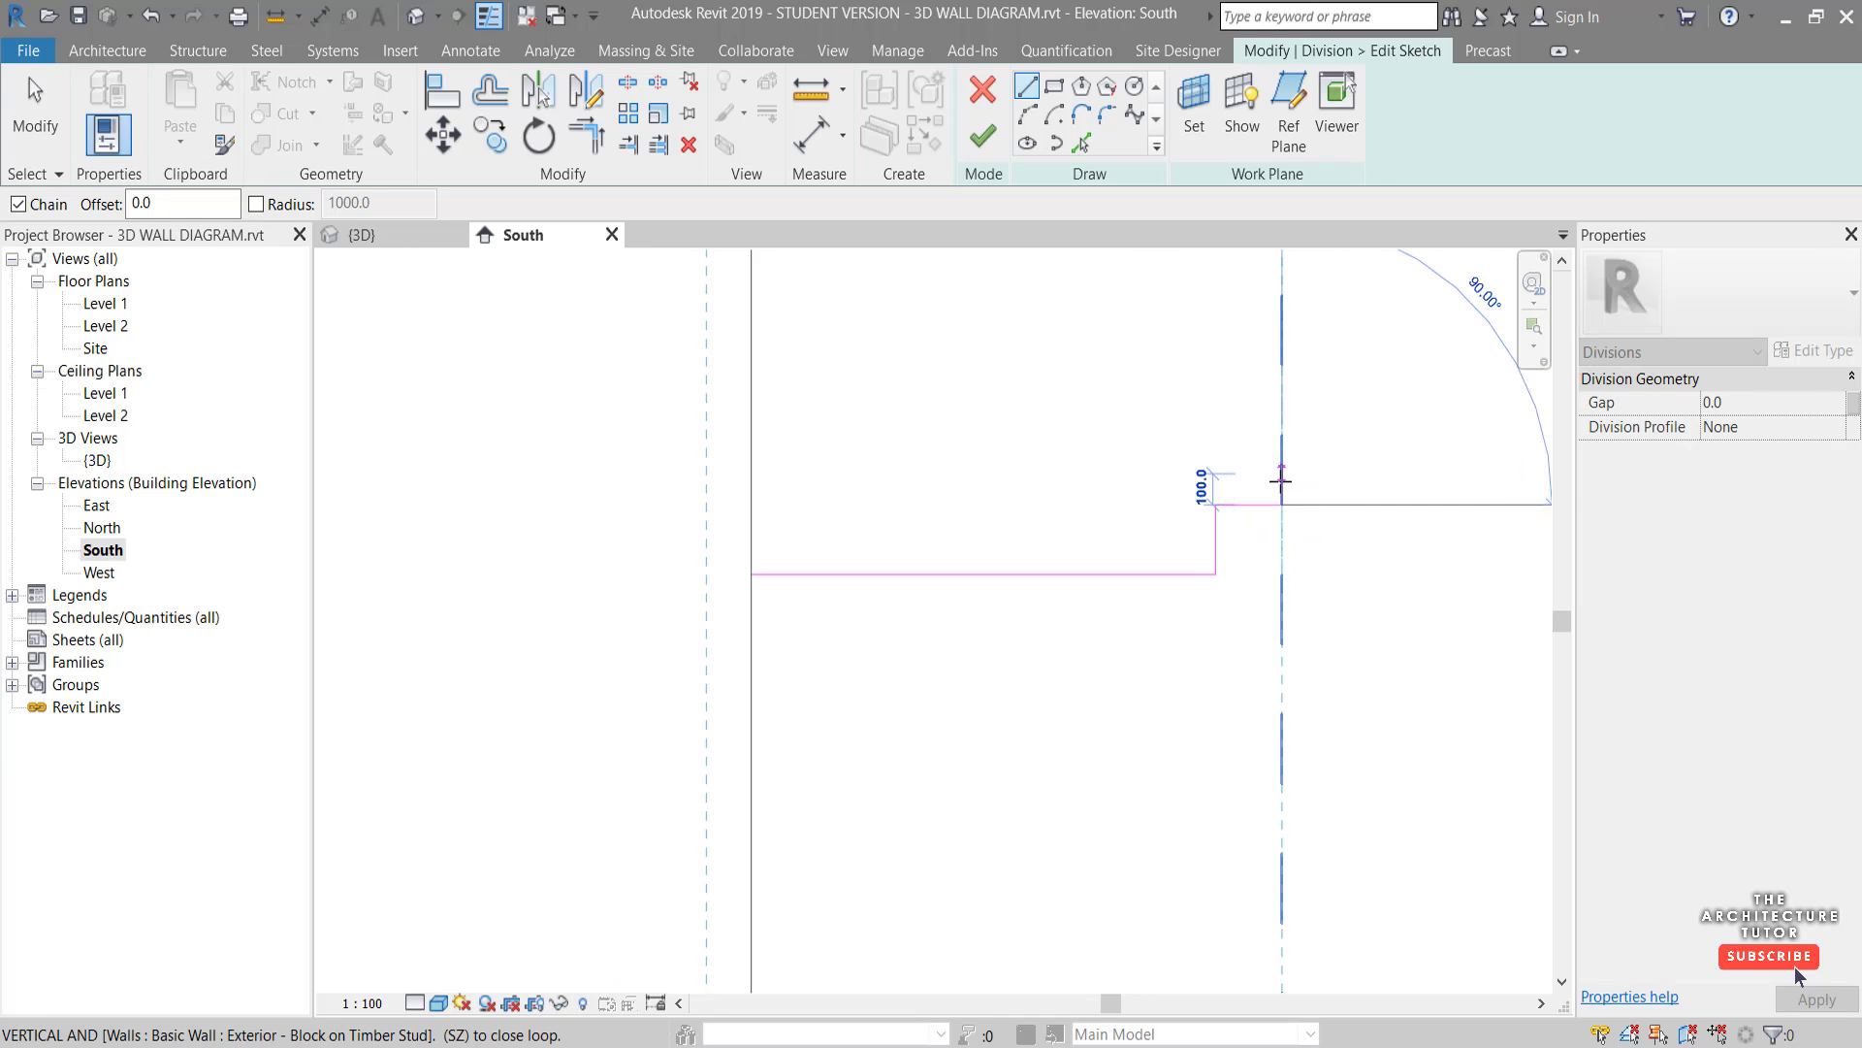
click(1281, 435)
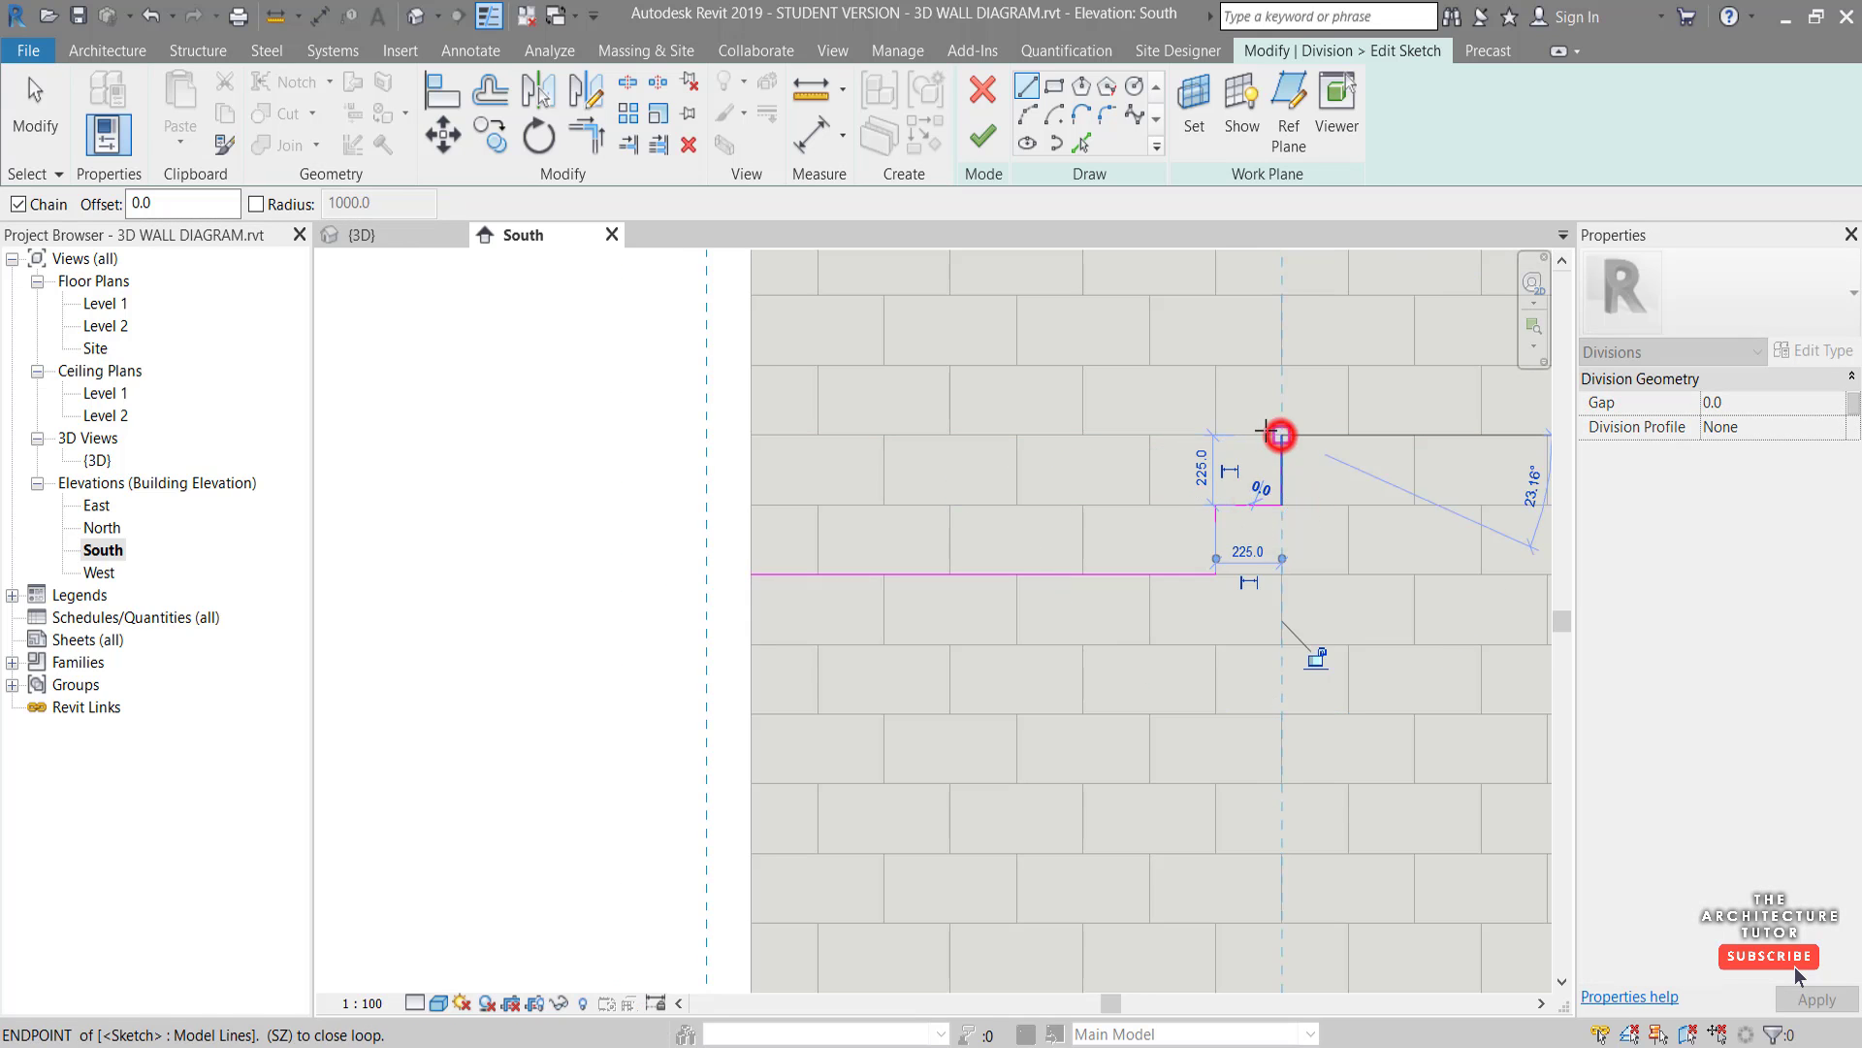
click(1218, 434)
click(1216, 369)
middle_drag(1313, 364, 881, 588)
Continue the stepped line up the block courses, ending above the wall top
click(983, 593)
click(983, 523)
click(786, 523)
click(786, 460)
click(850, 453)
click(851, 383)
click(916, 384)
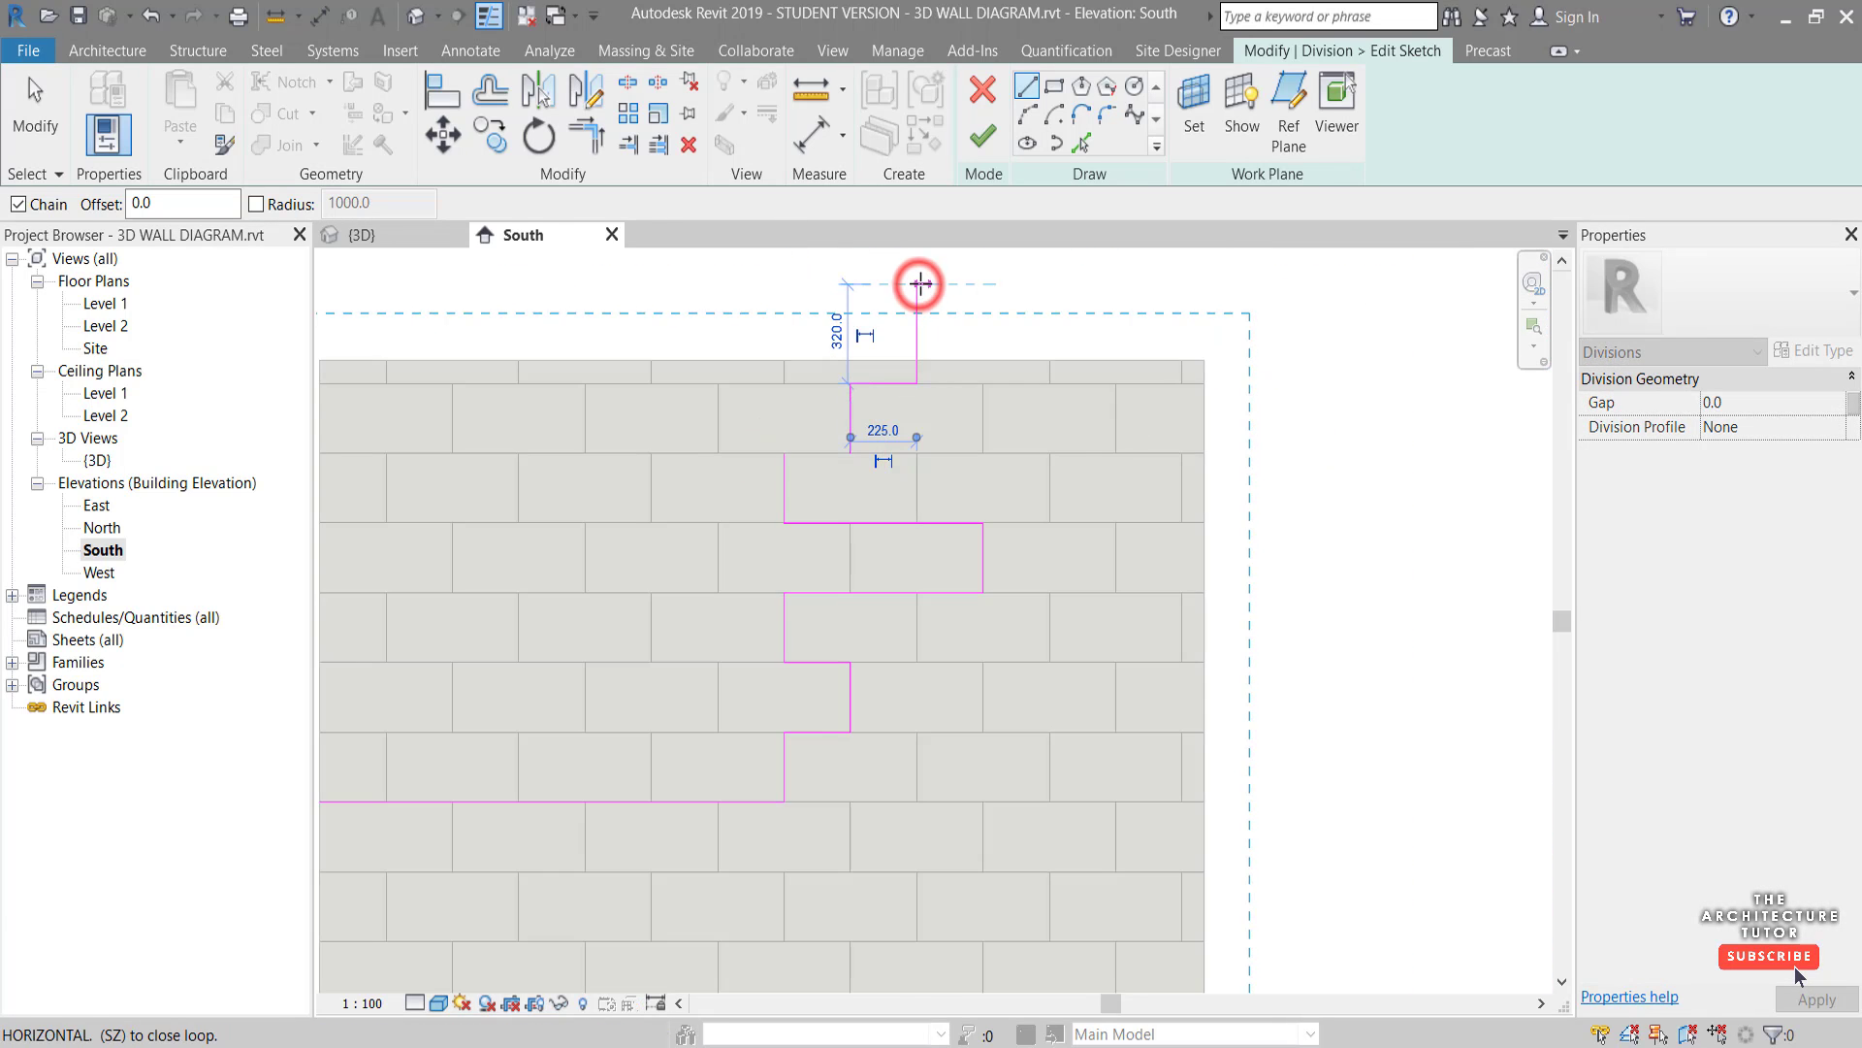
click(917, 287)
key(Escape)
key(Escape)
Extend the bottom sketch line past the wall's left edge
scroll(937, 312, down, 1)
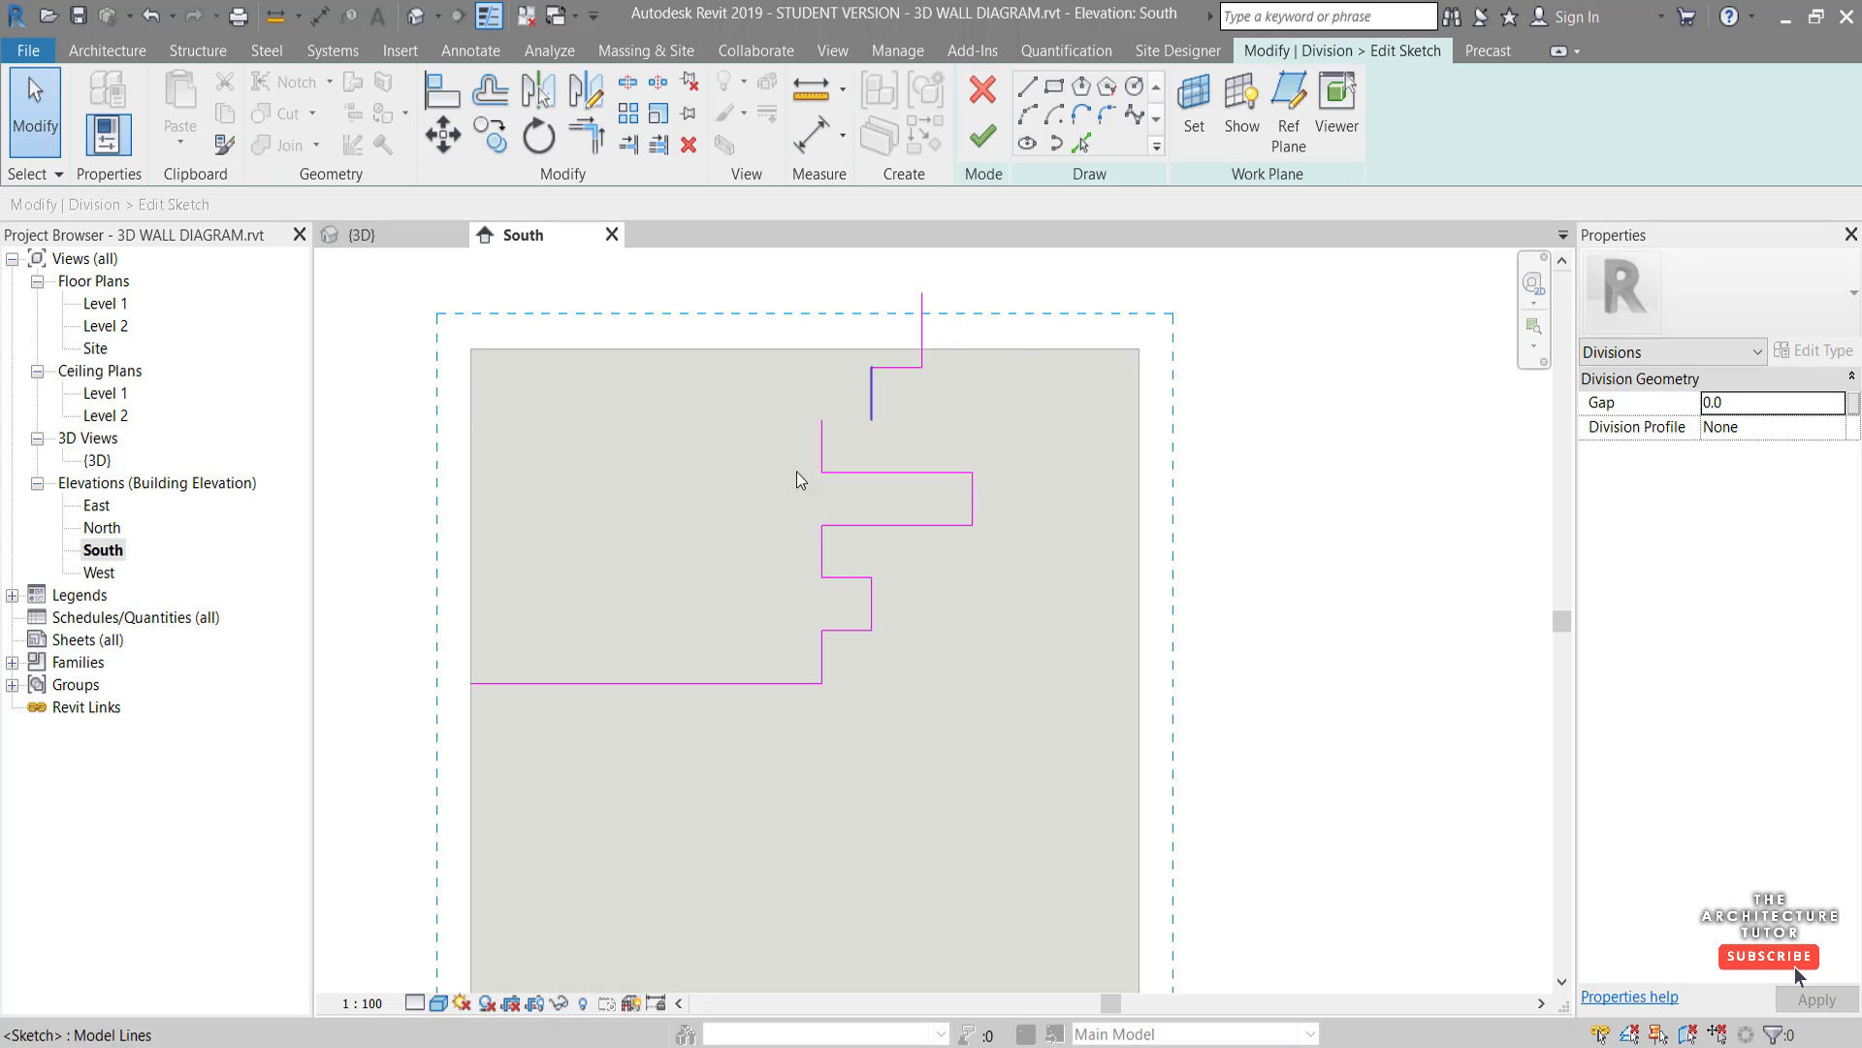
middle_drag(755, 557, 1010, 557)
click(836, 683)
drag(719, 684, 659, 684)
key(Escape)
scroll(1115, 427, up, 2)
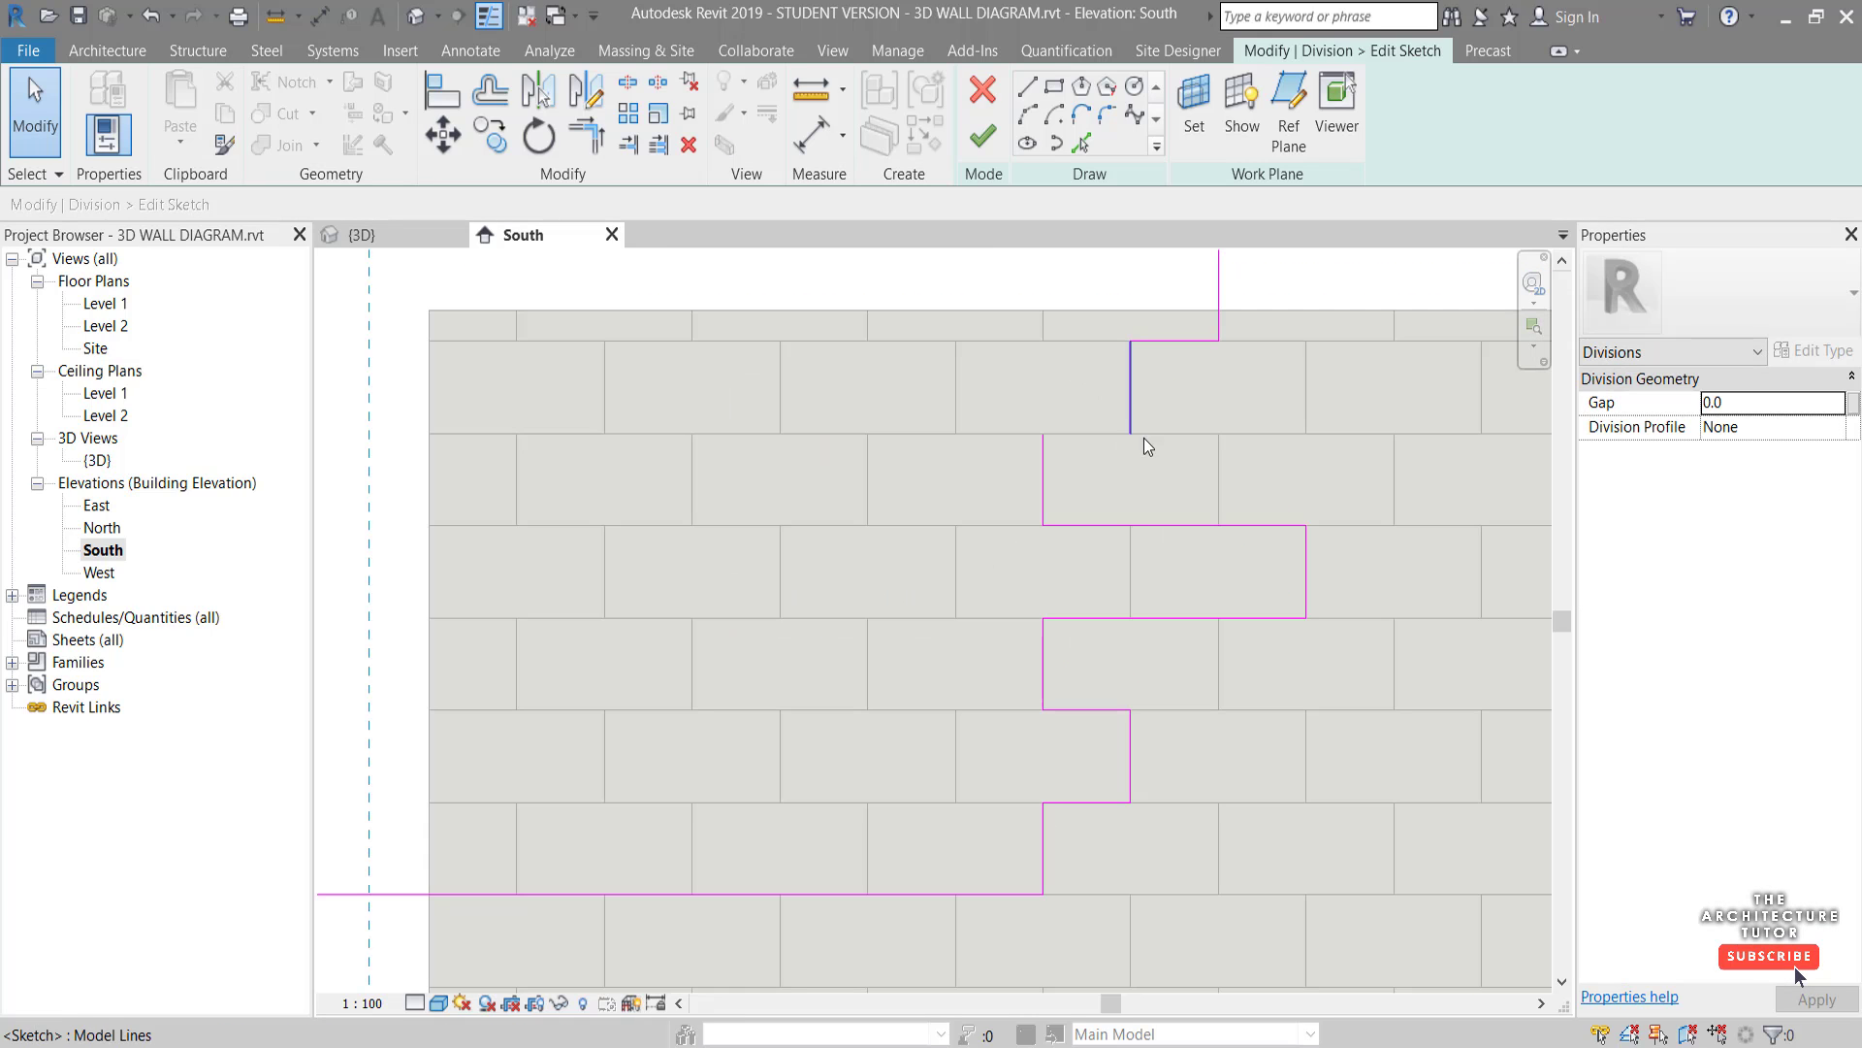
click(1027, 86)
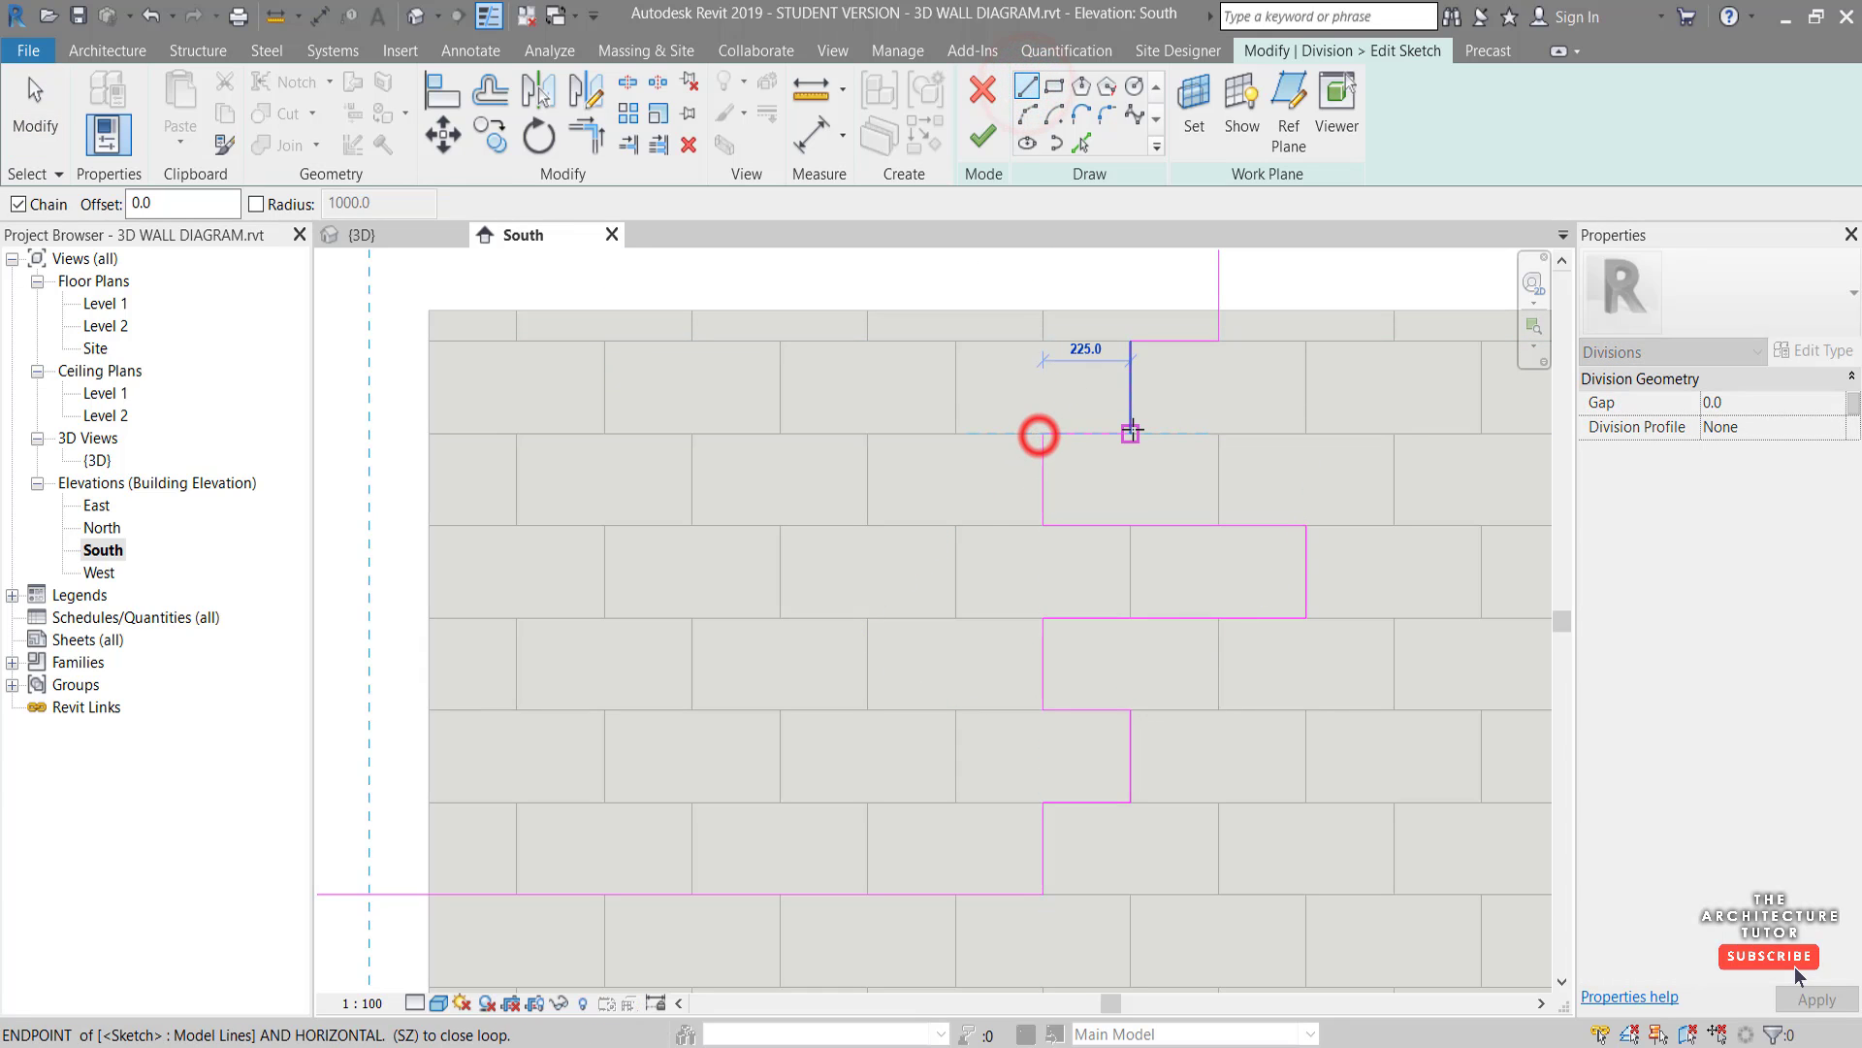
scroll(960, 407, down, 4)
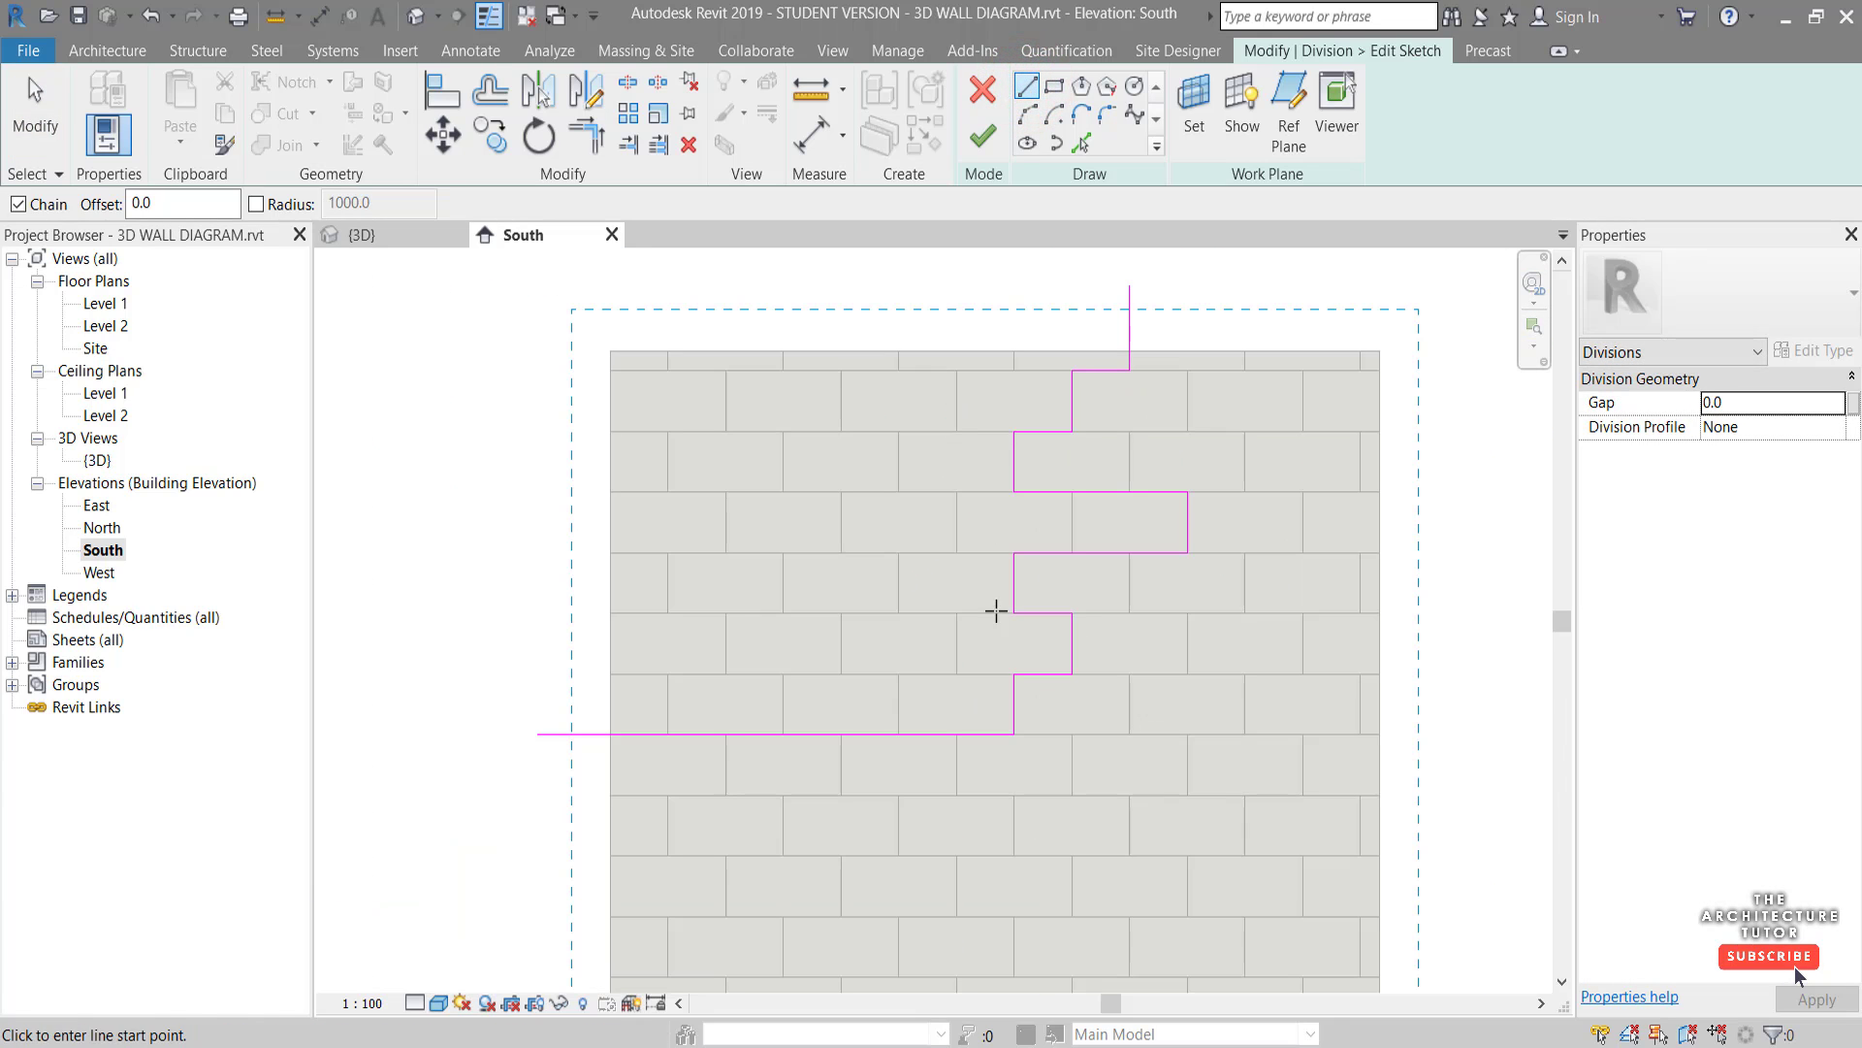
key(Escape)
Shift the lower stepped segments left onto the block joints and finish the division
drag(1028, 676, 1114, 778)
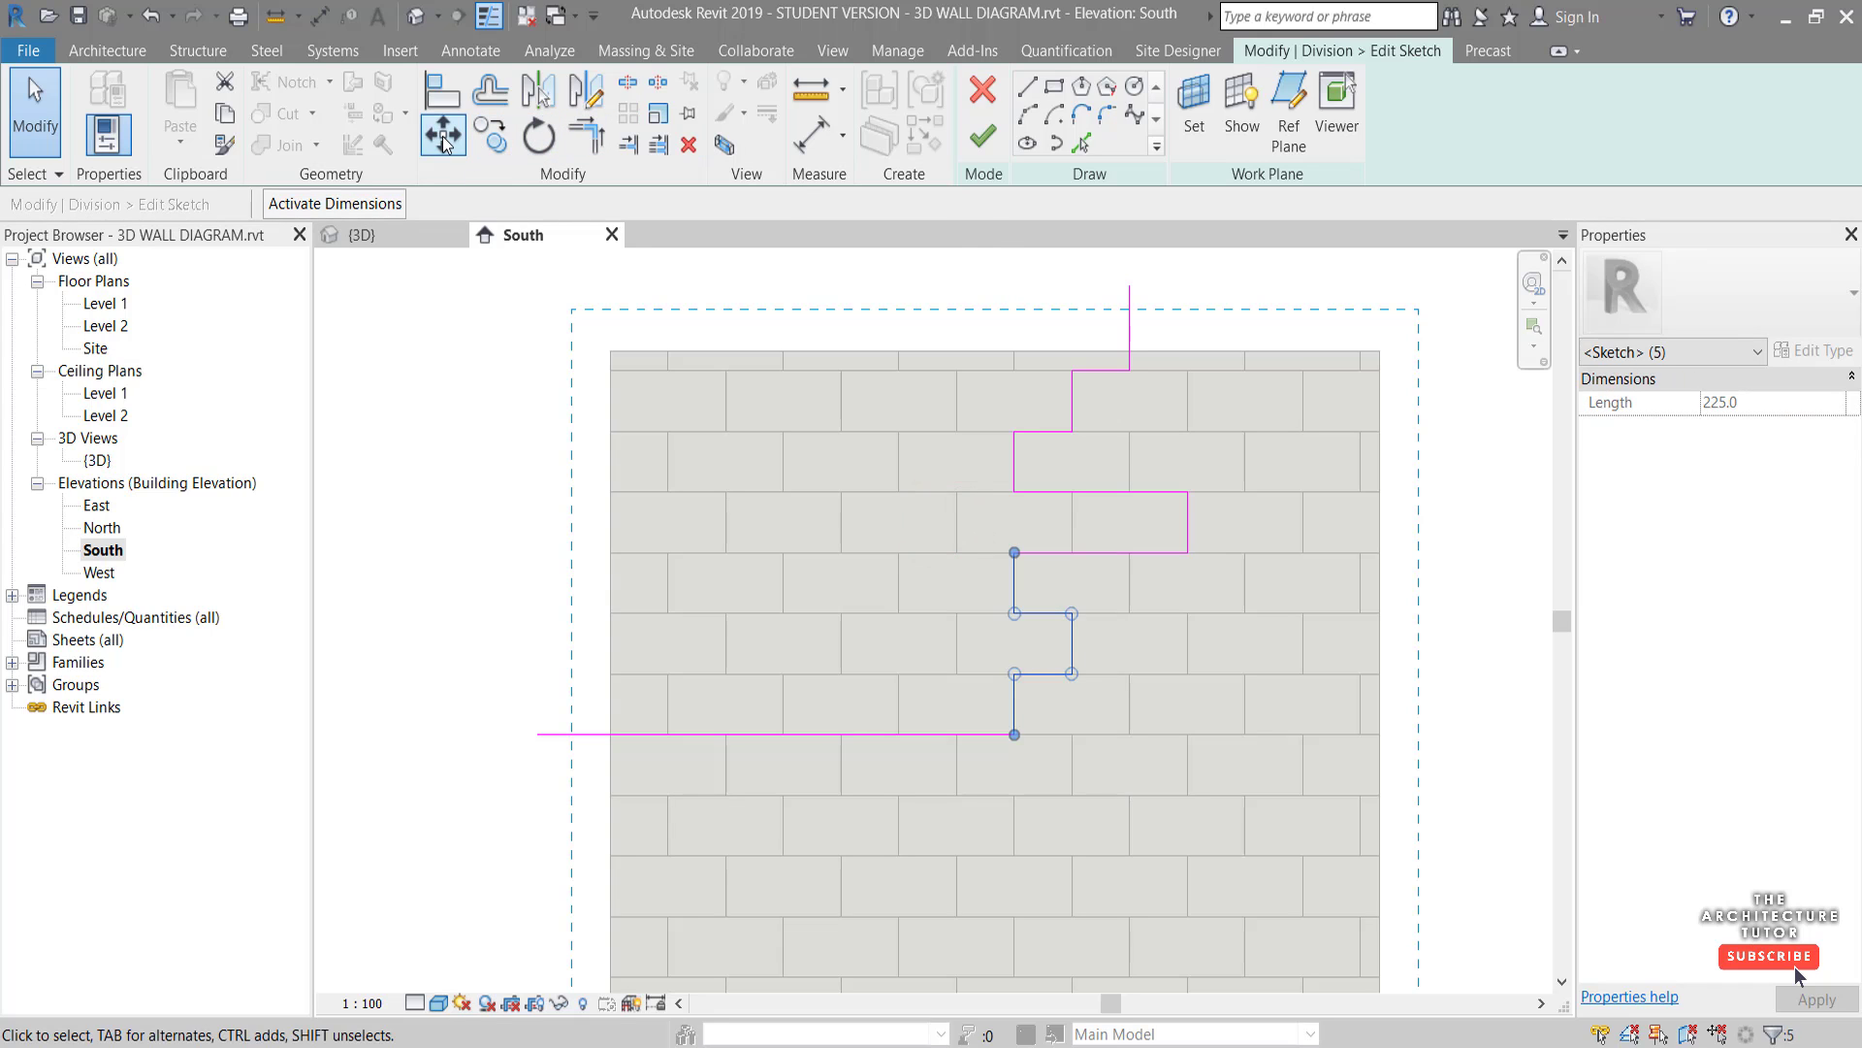
drag(873, 725, 892, 722)
click(921, 858)
drag(1185, 521, 1077, 524)
click(1156, 536)
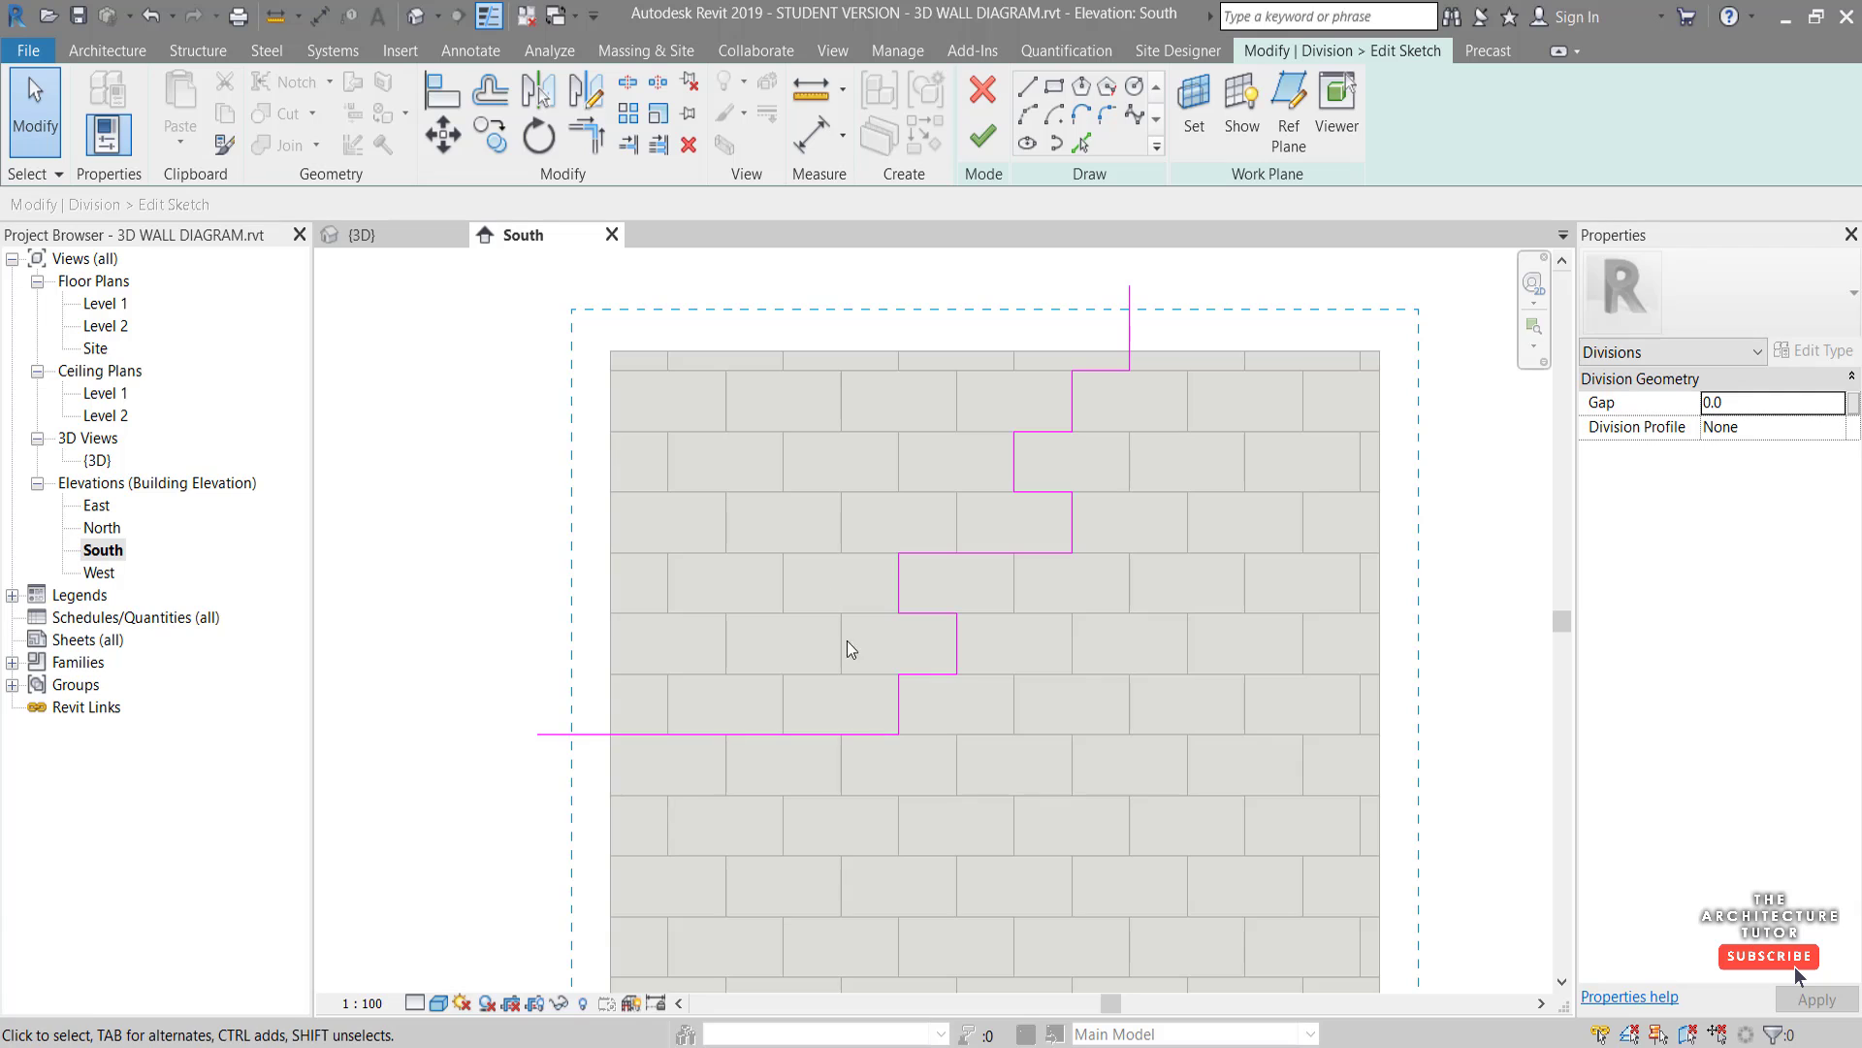
click(987, 139)
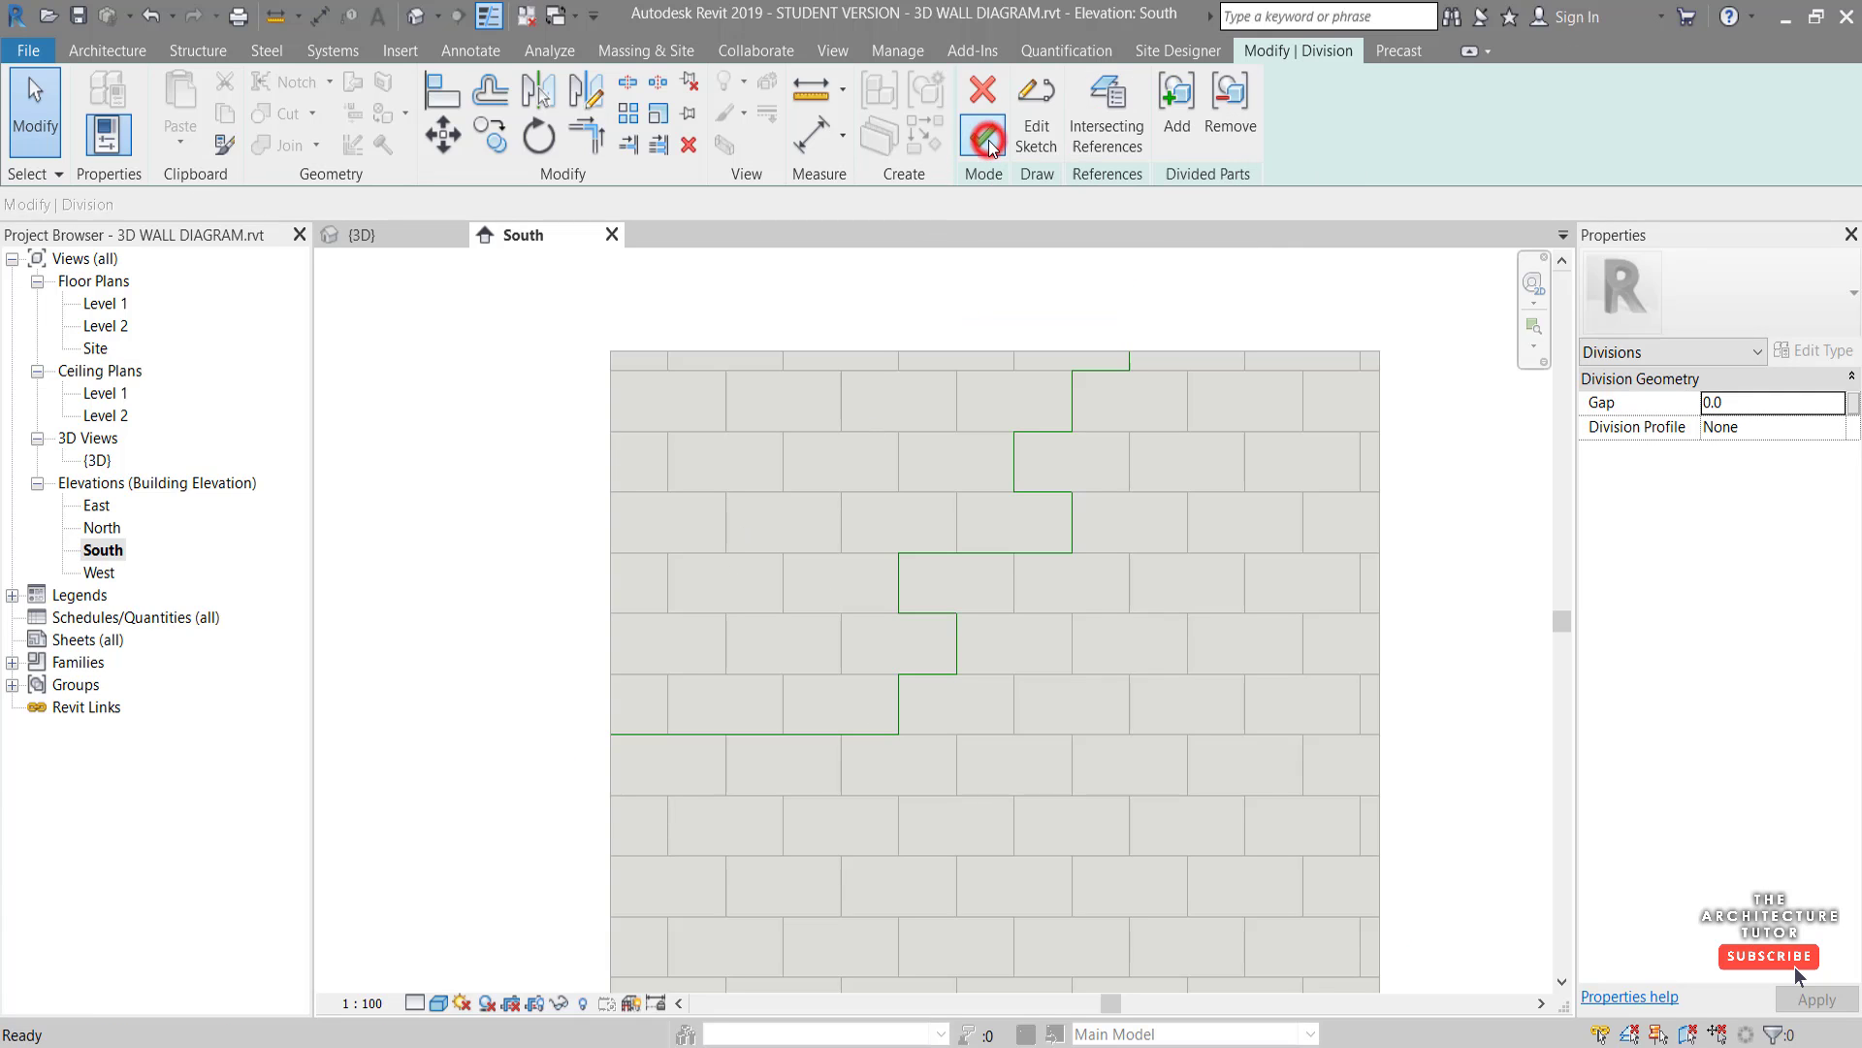
Back in the 3D view, inspect the divided upper masonry part
click(400, 233)
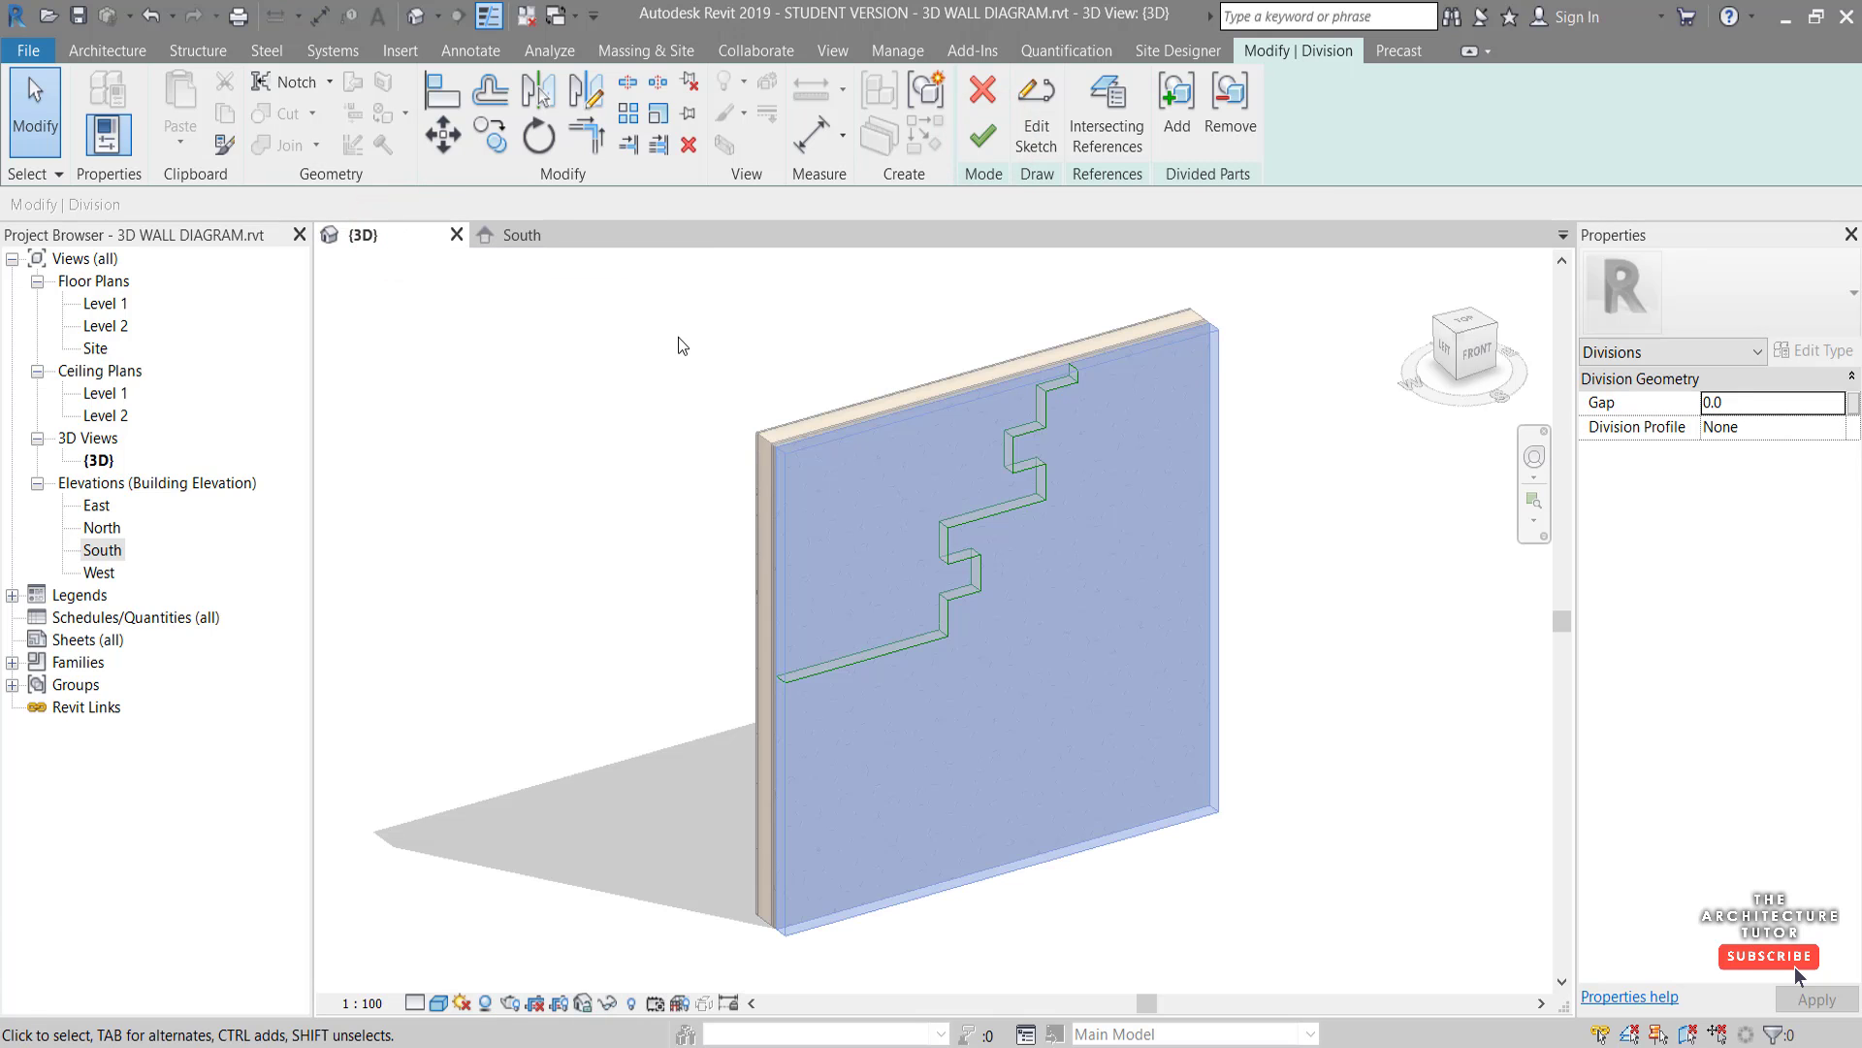
click(984, 141)
click(753, 352)
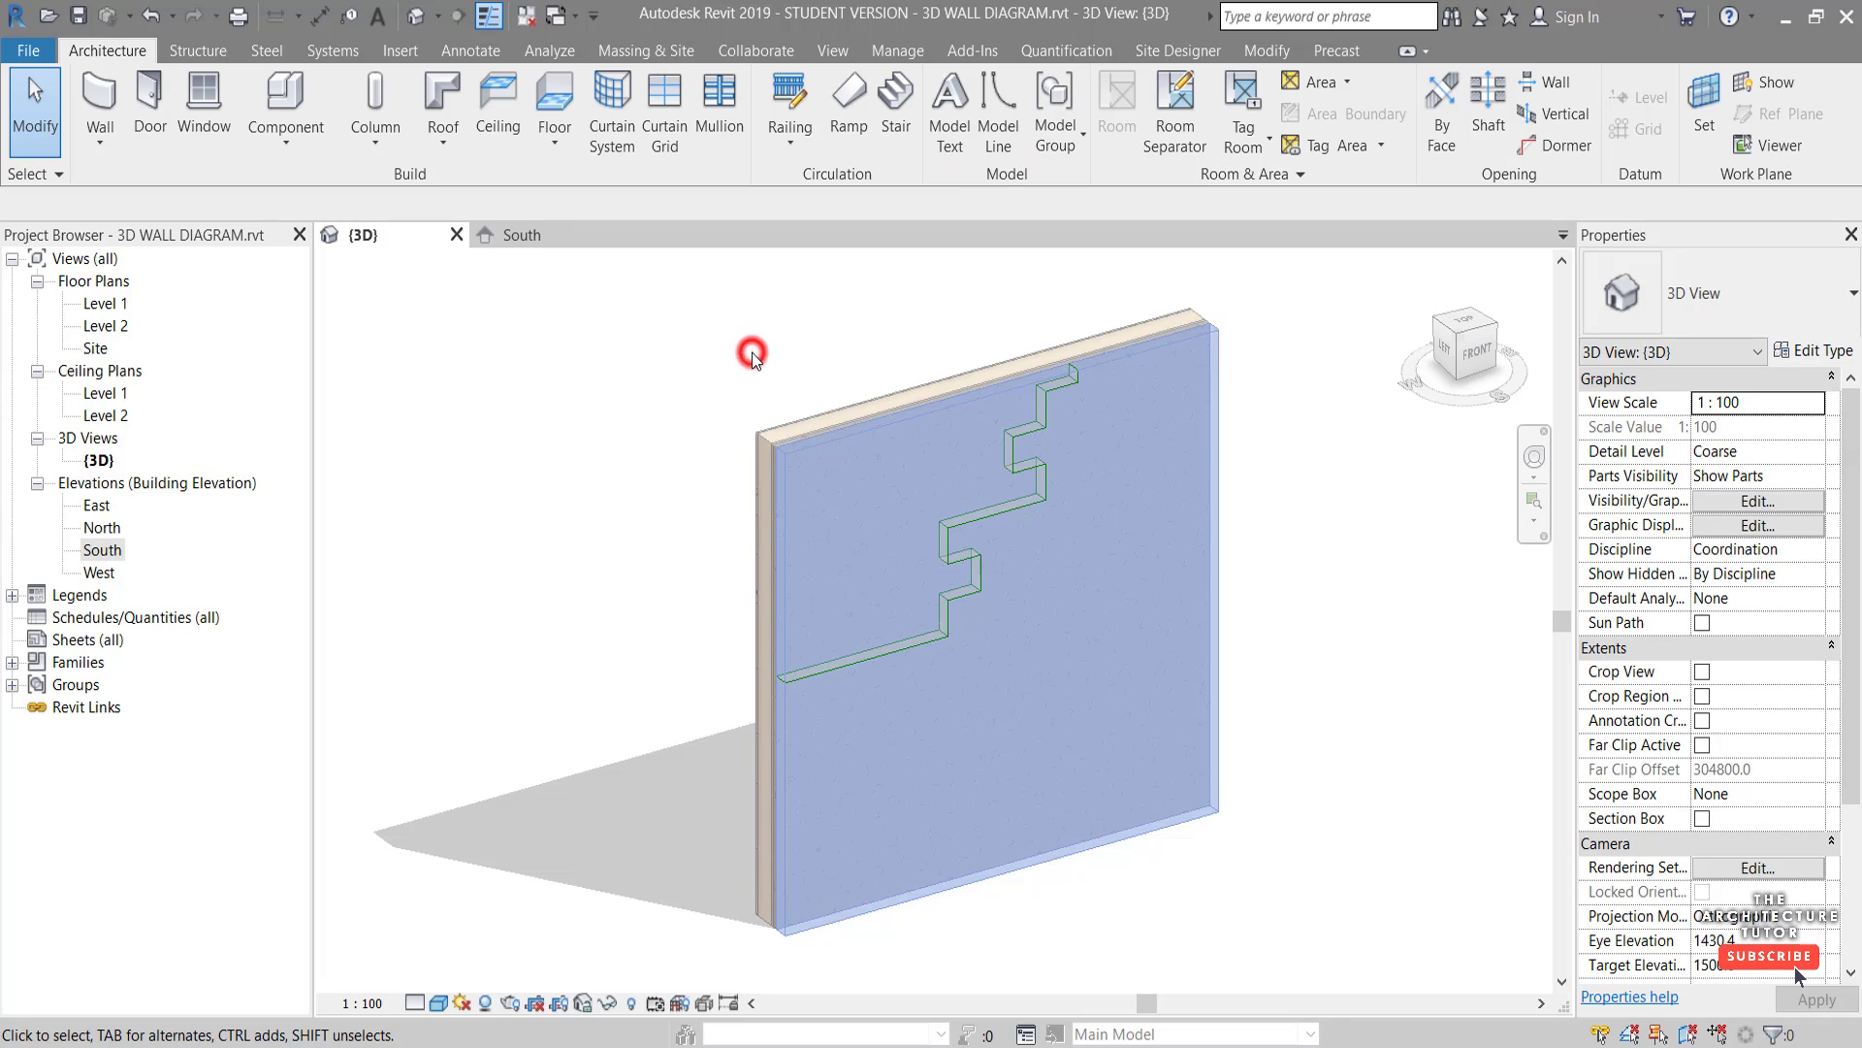
click(922, 415)
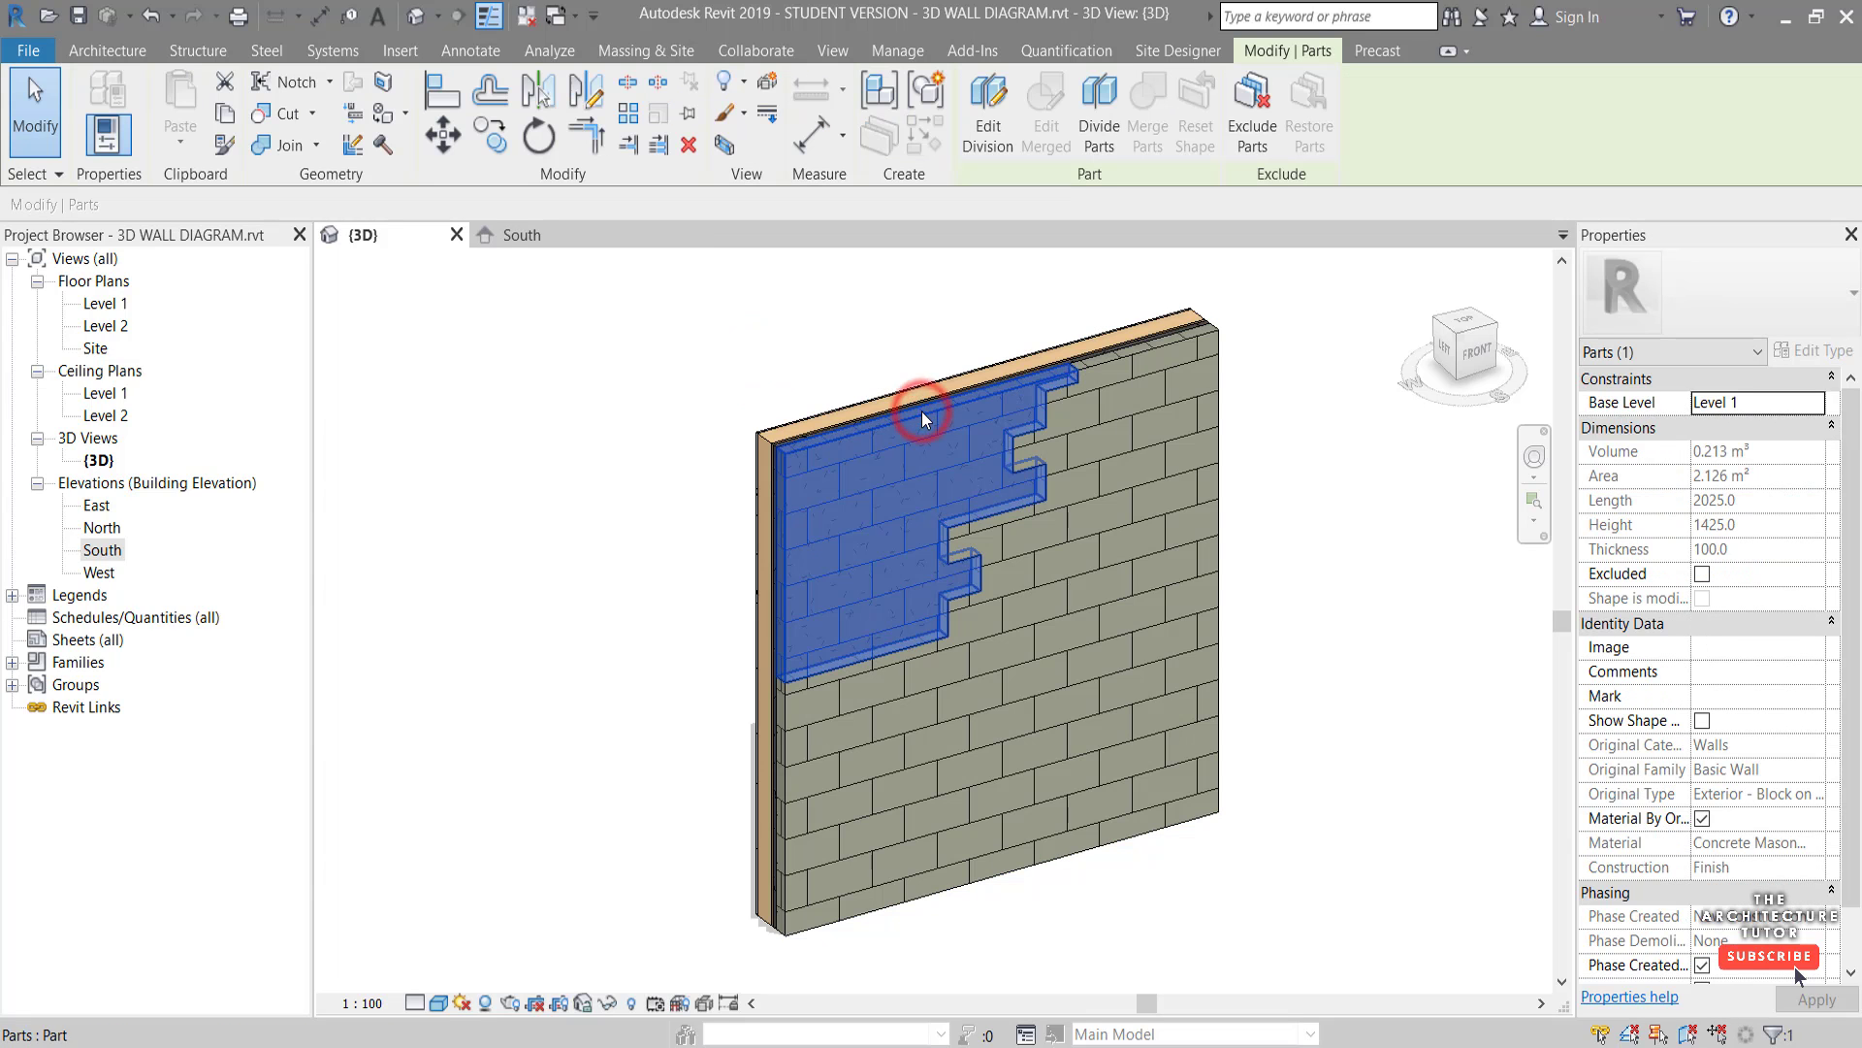
click(735, 380)
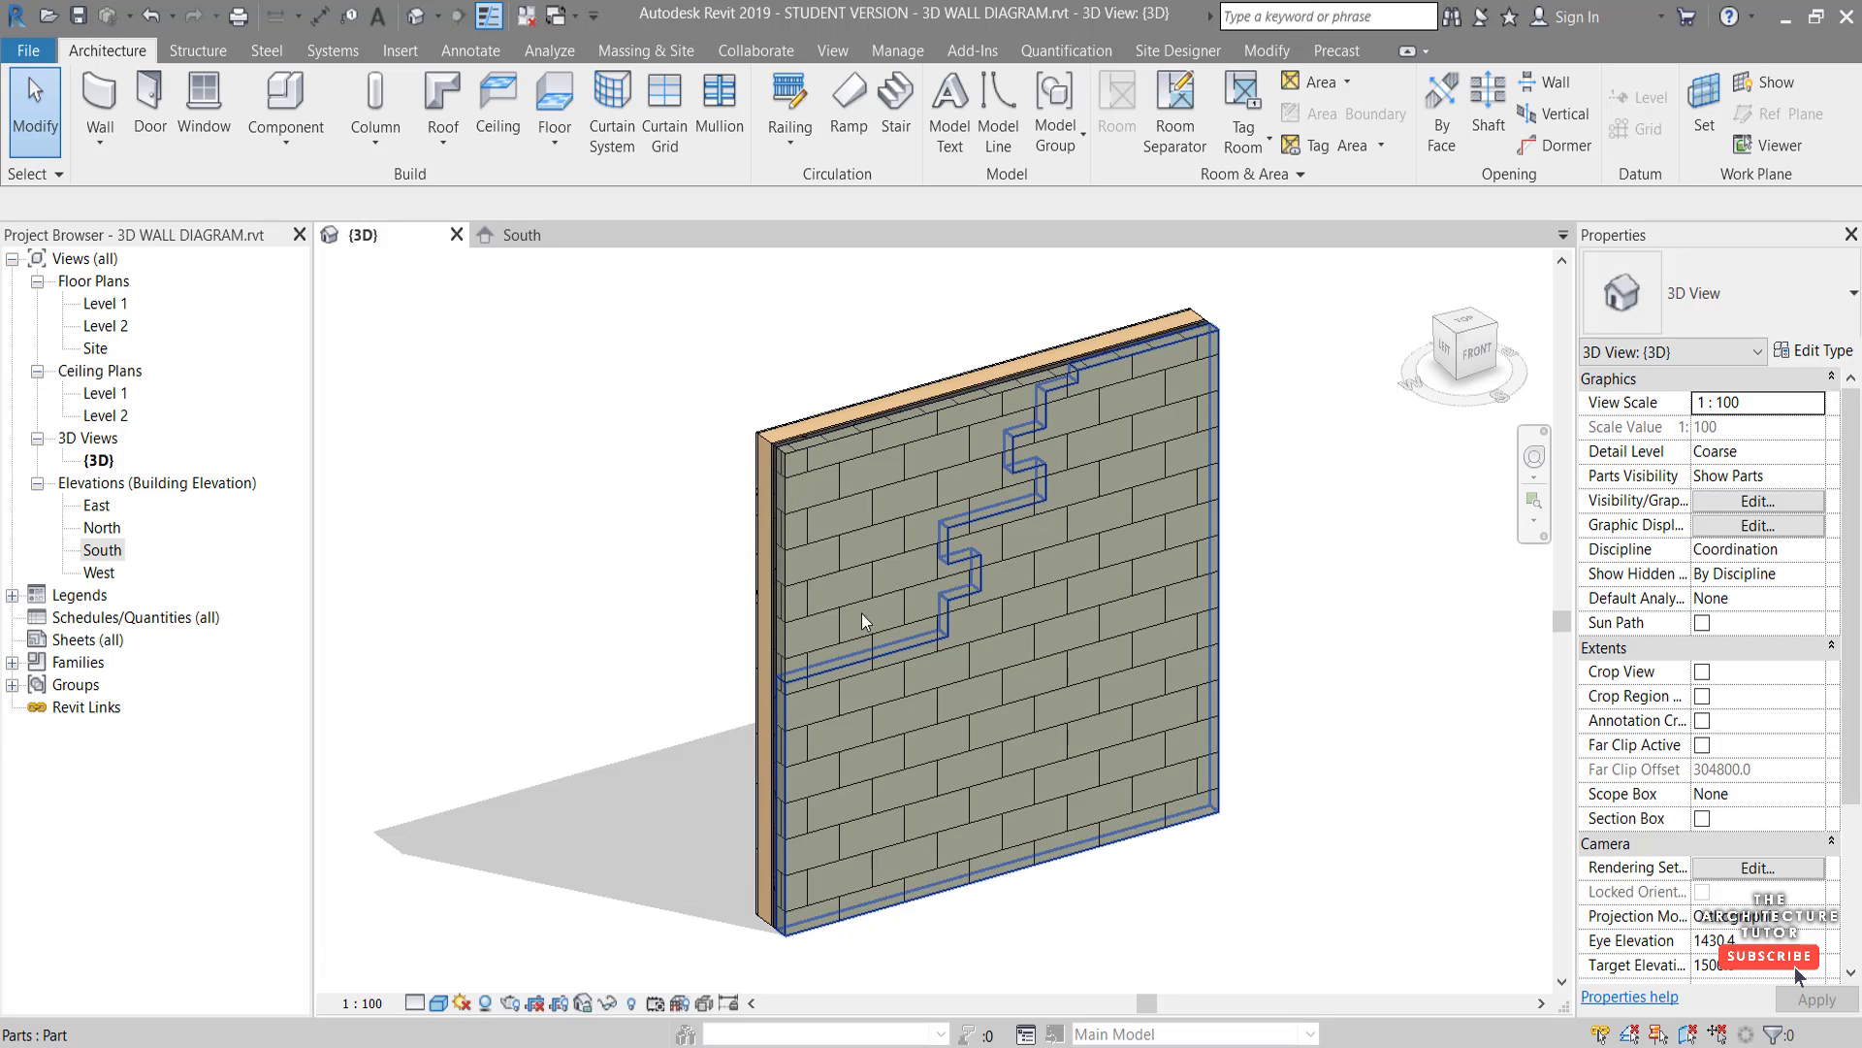
Exclude the stepped upper block part to expose the dark cavity fill behind
click(821, 456)
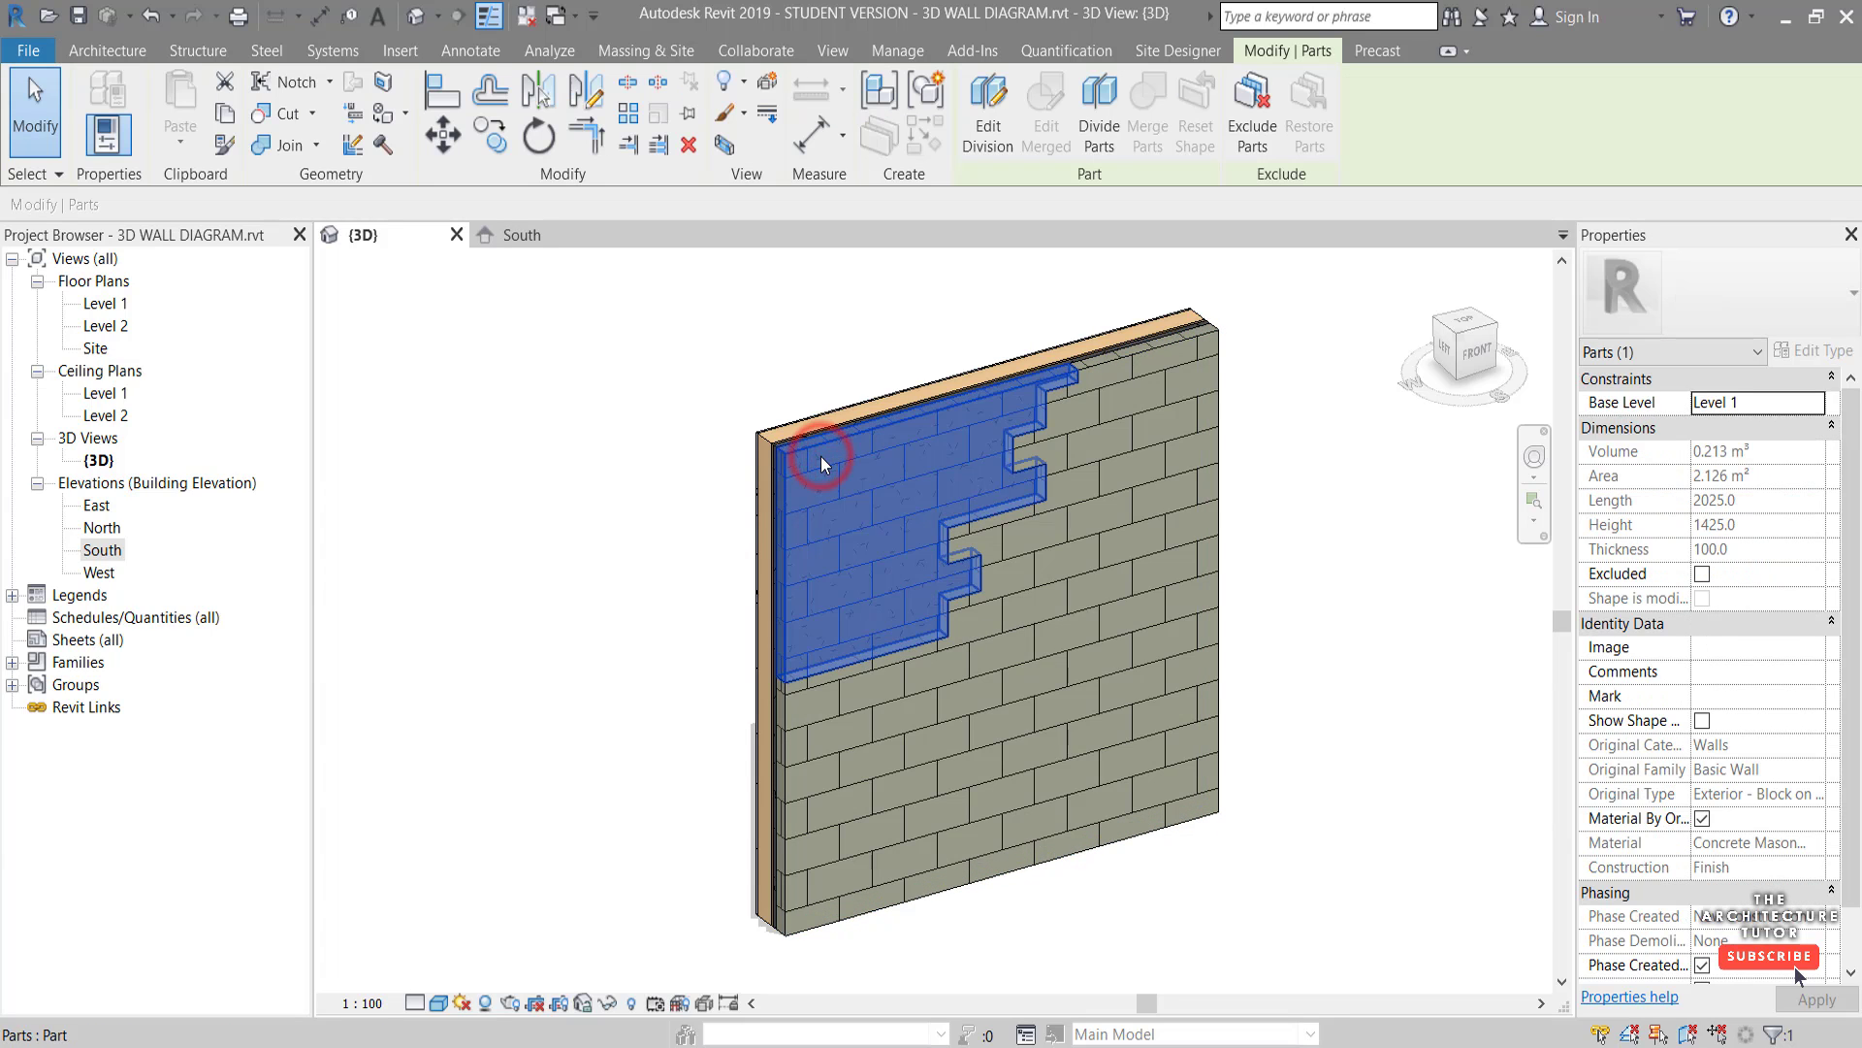
click(1248, 129)
click(658, 402)
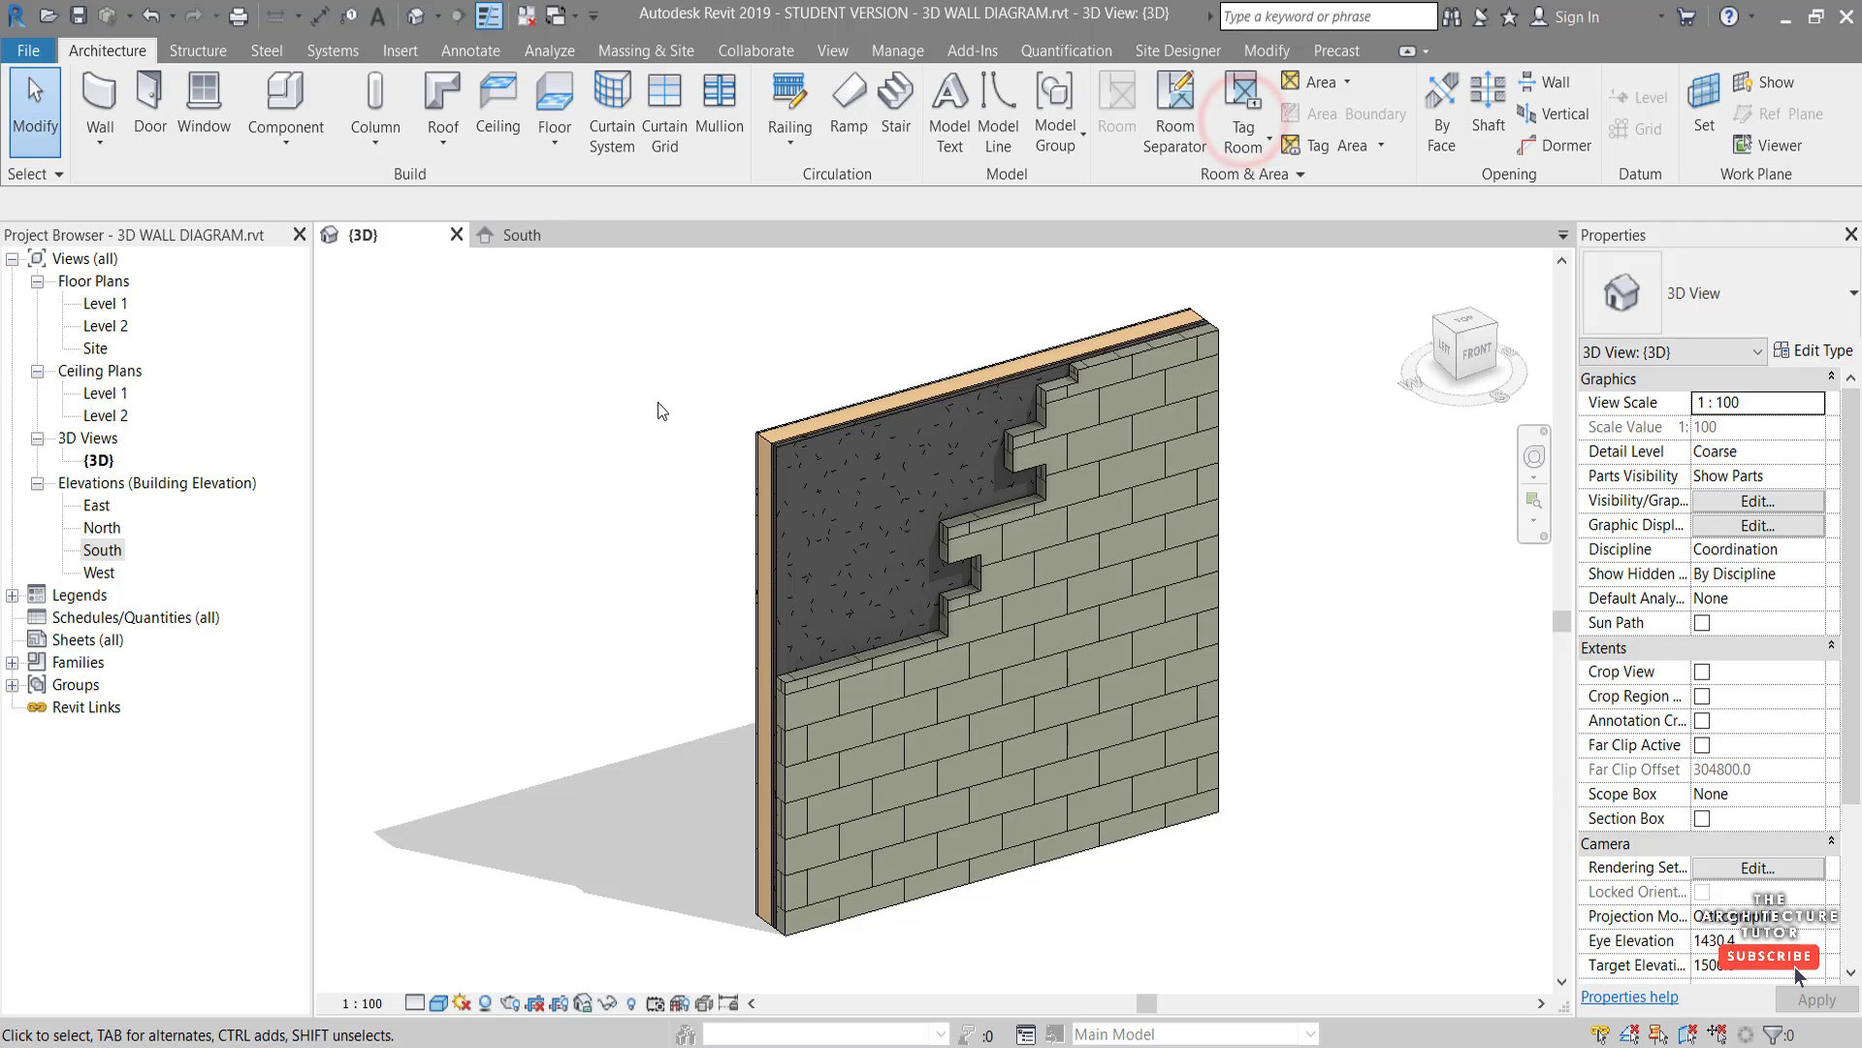
scroll(1039, 683, up, 3)
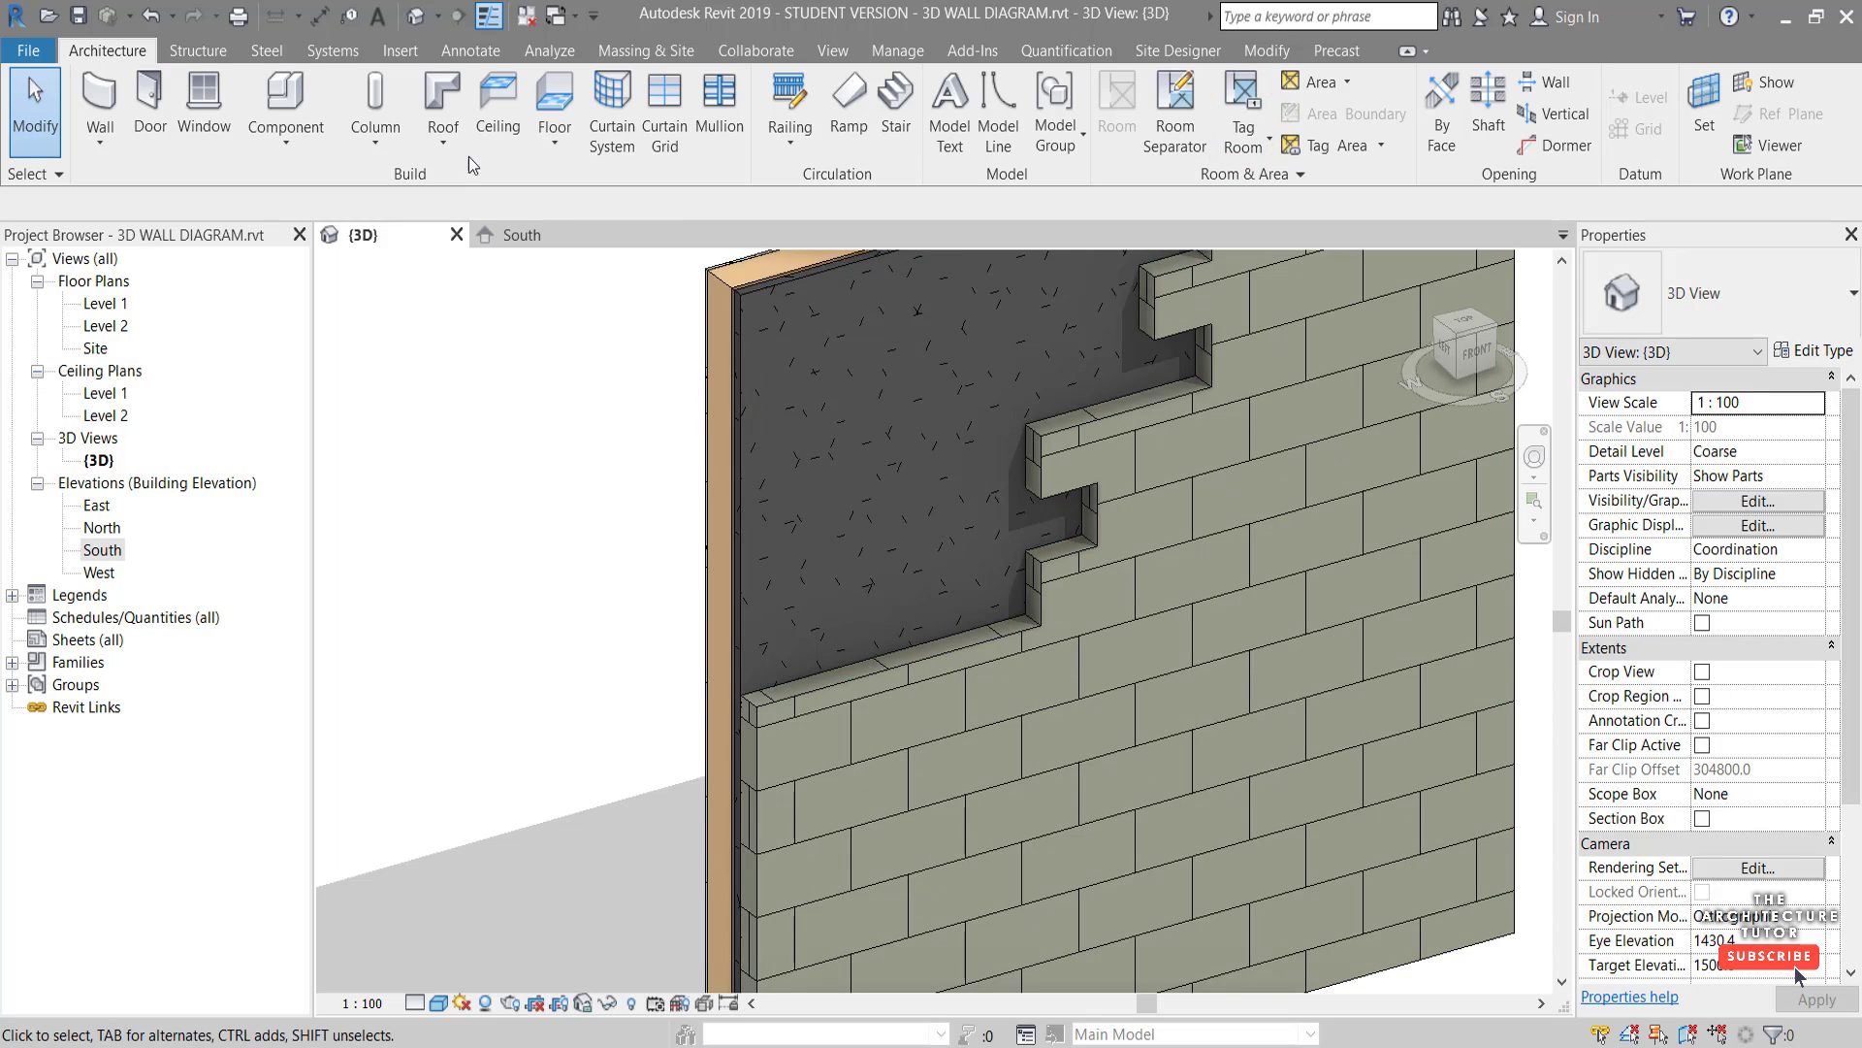
Align the upper block part's horizontal and vertical joints to the lower wall's block courses
click(1267, 50)
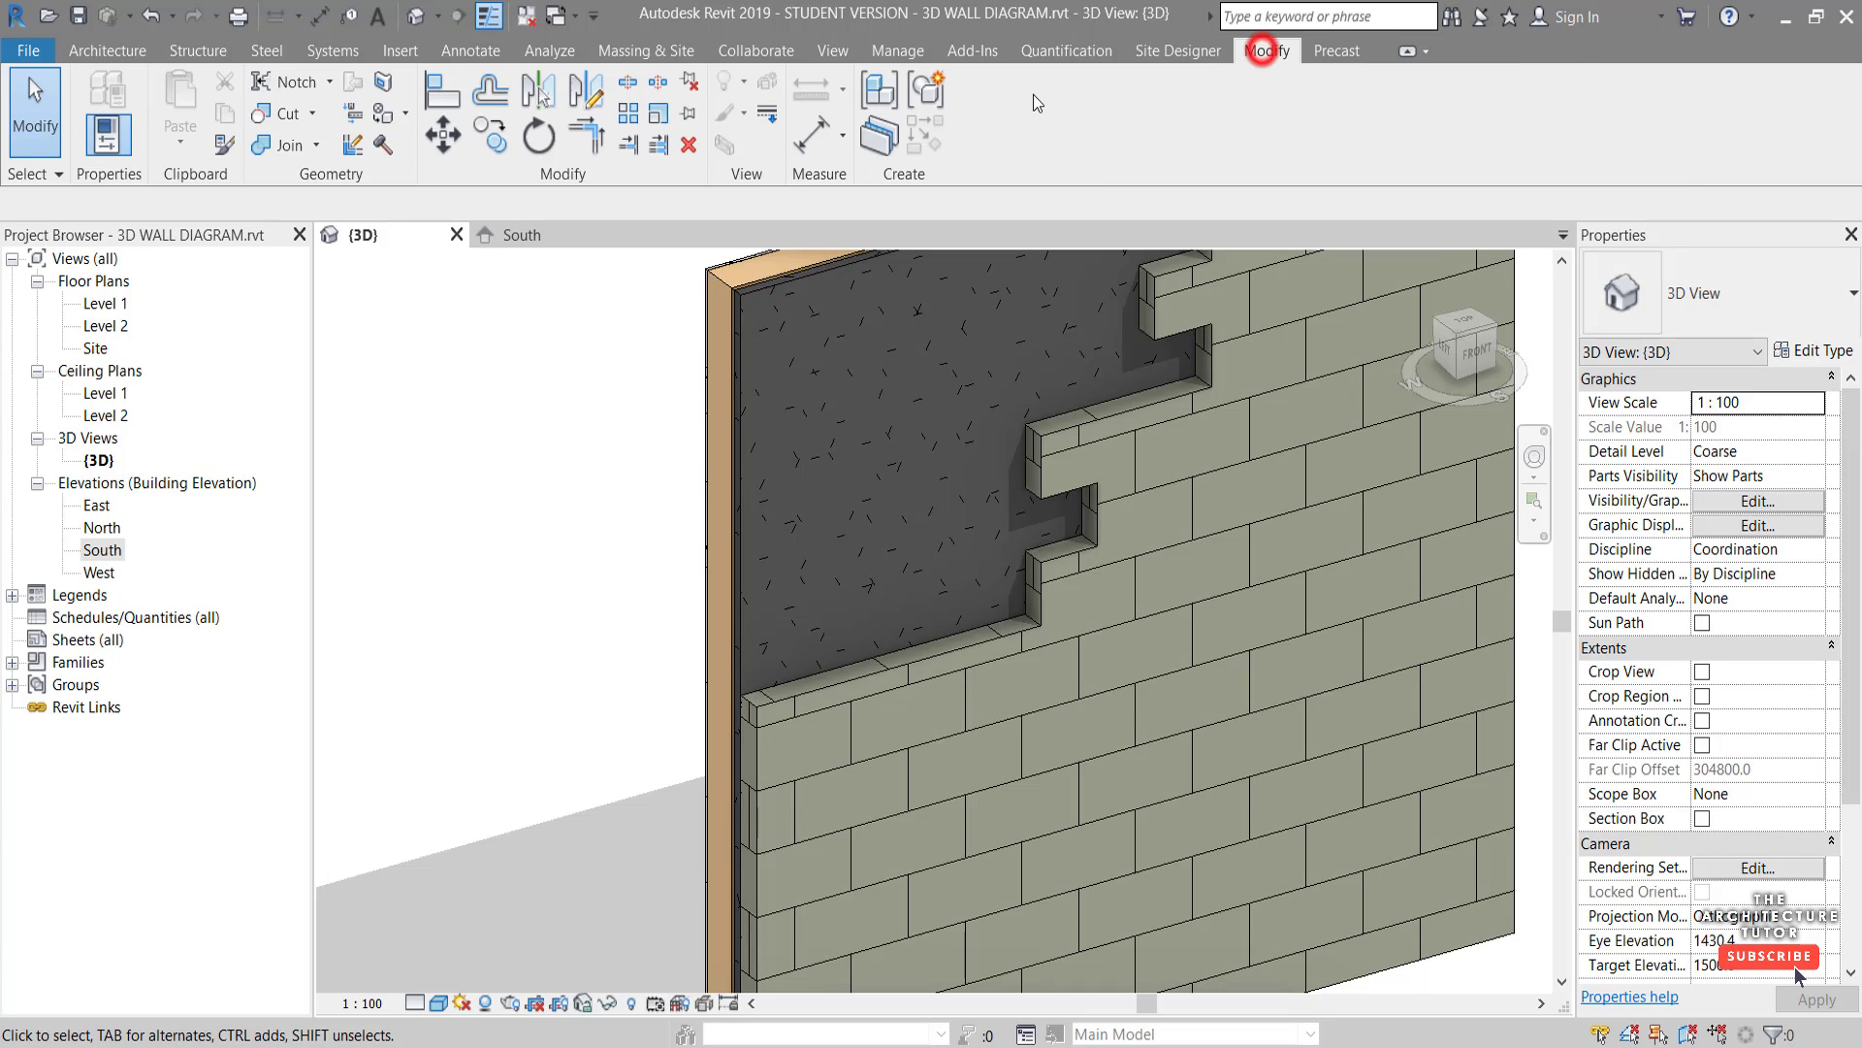
click(444, 90)
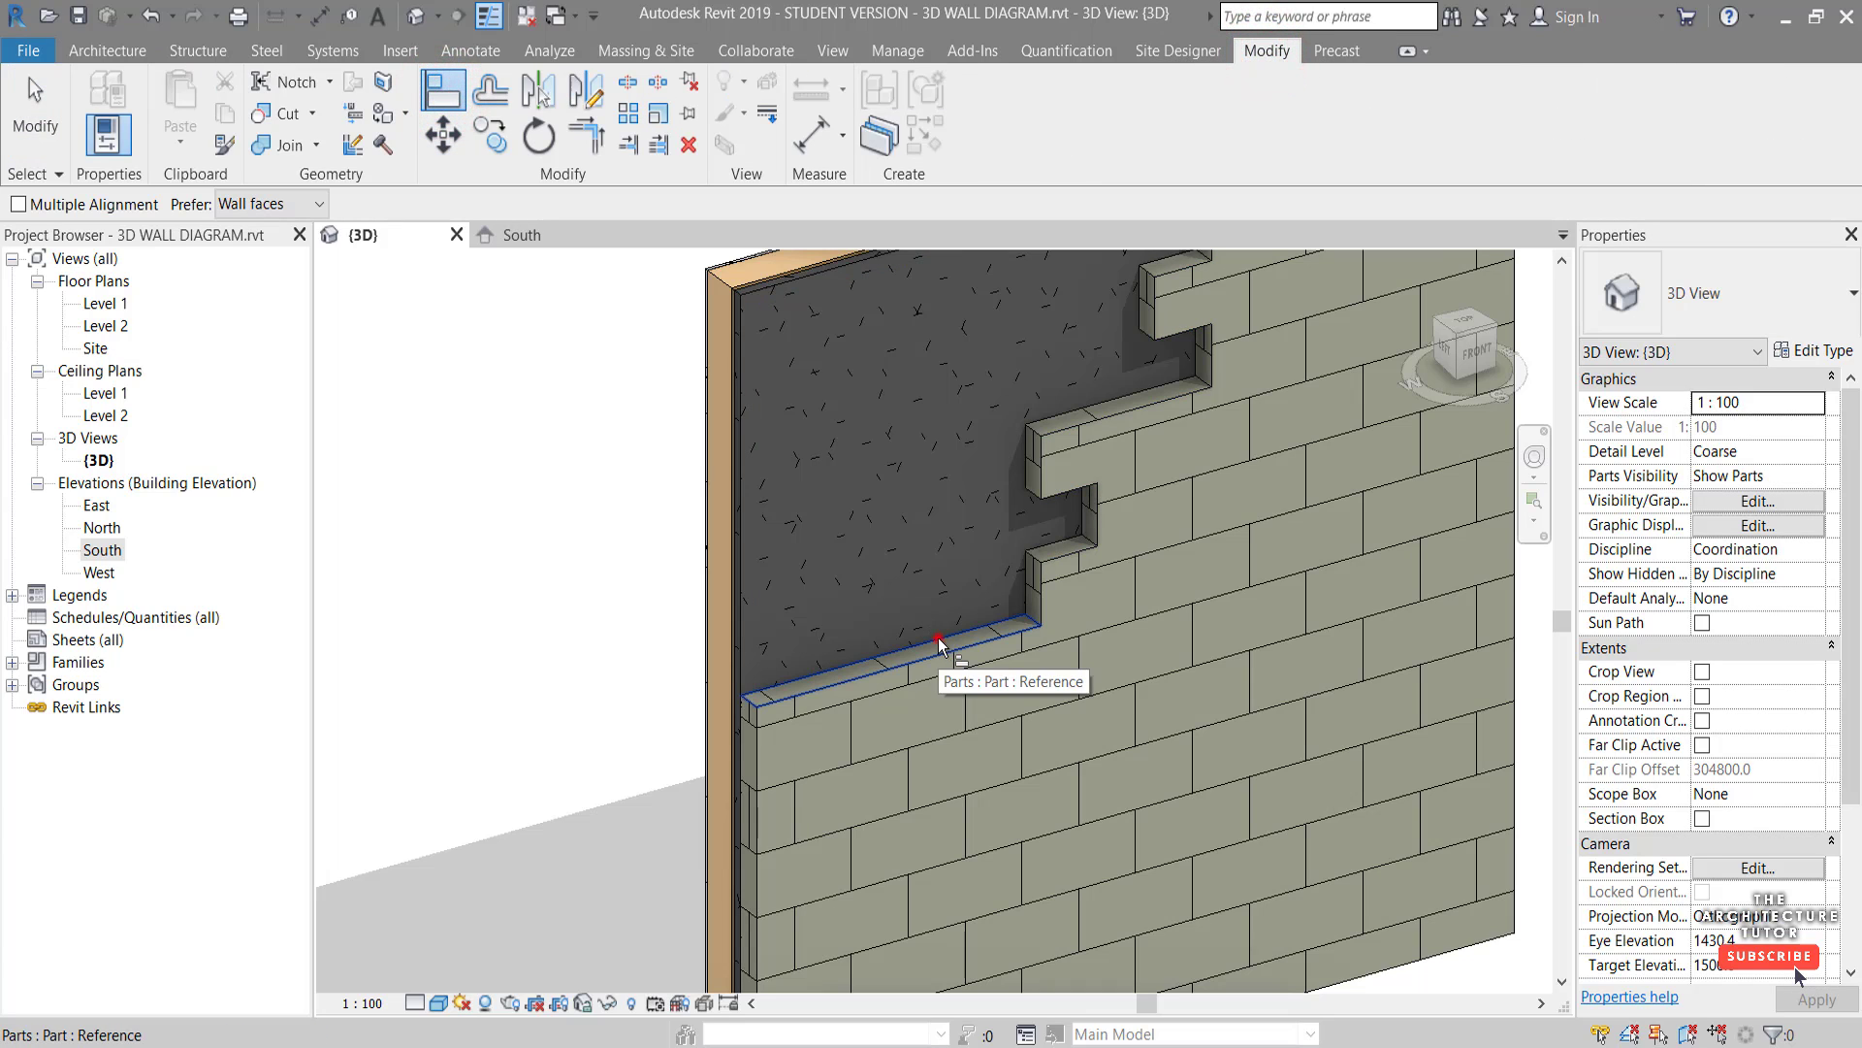
click(939, 637)
click(947, 667)
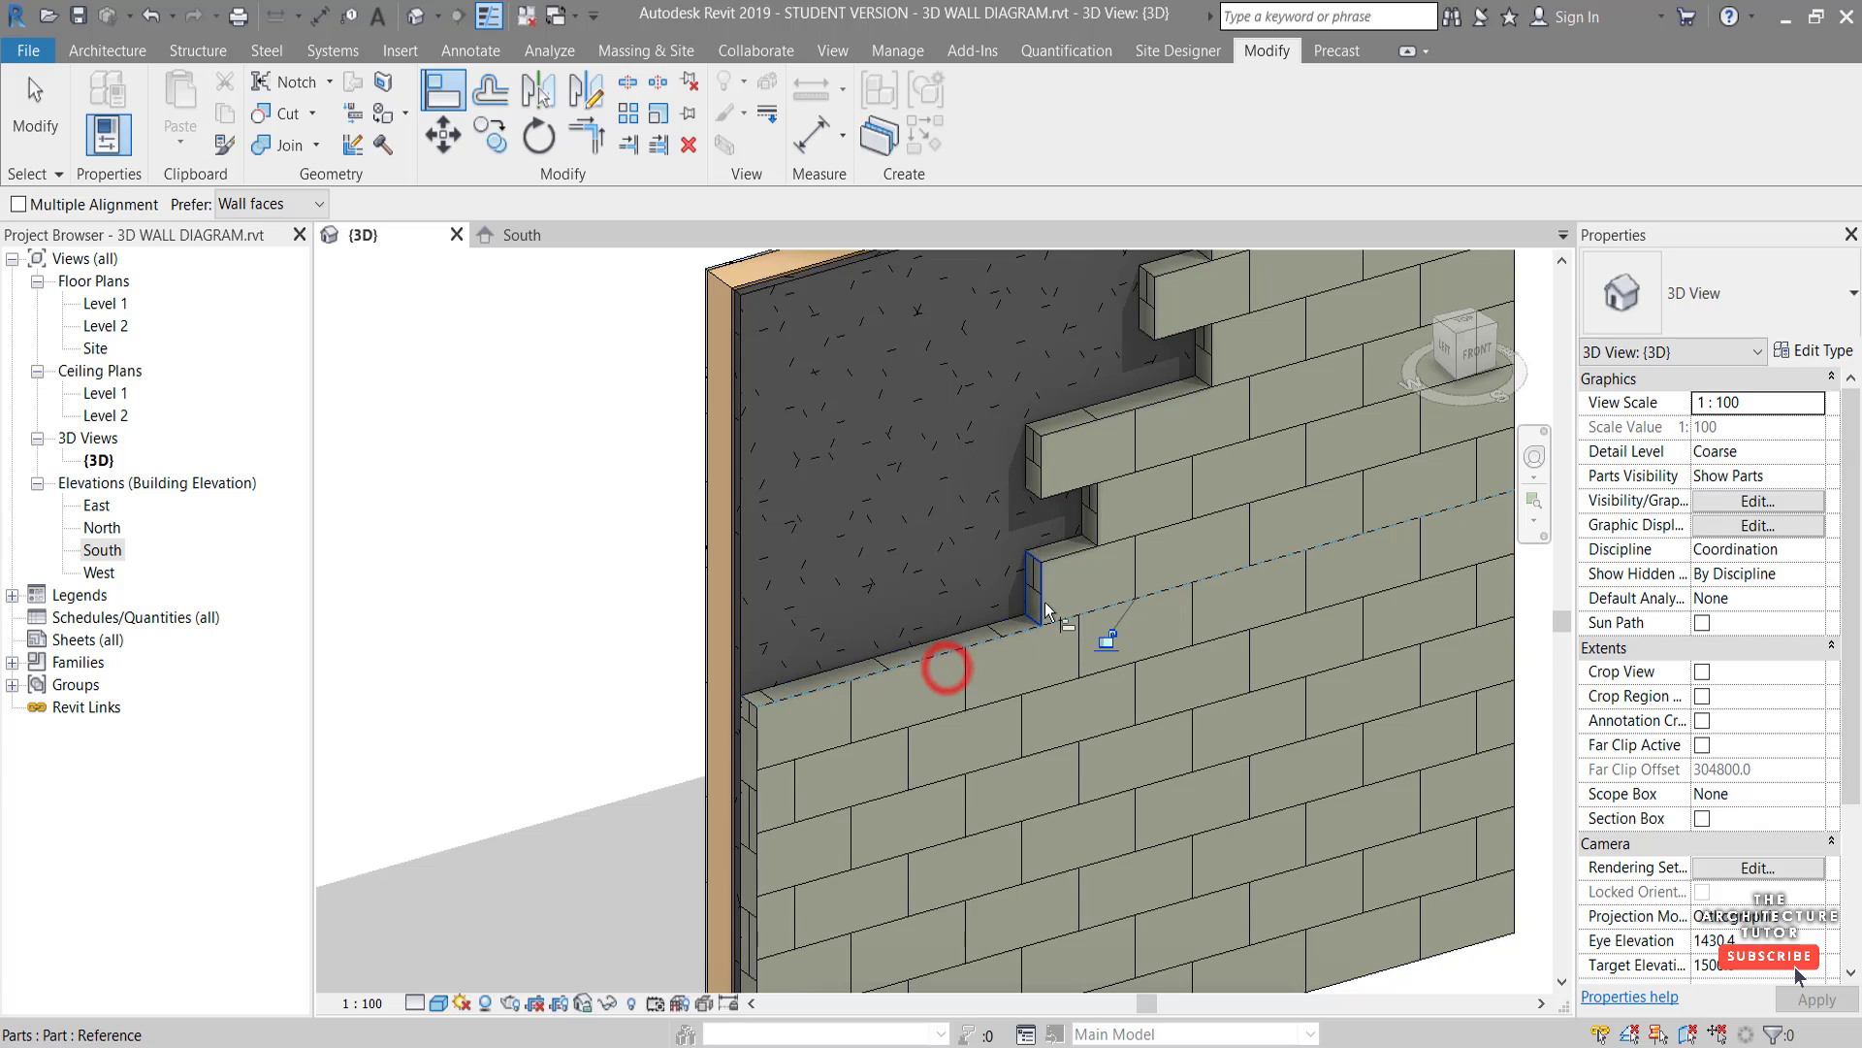
click(1040, 593)
click(1129, 564)
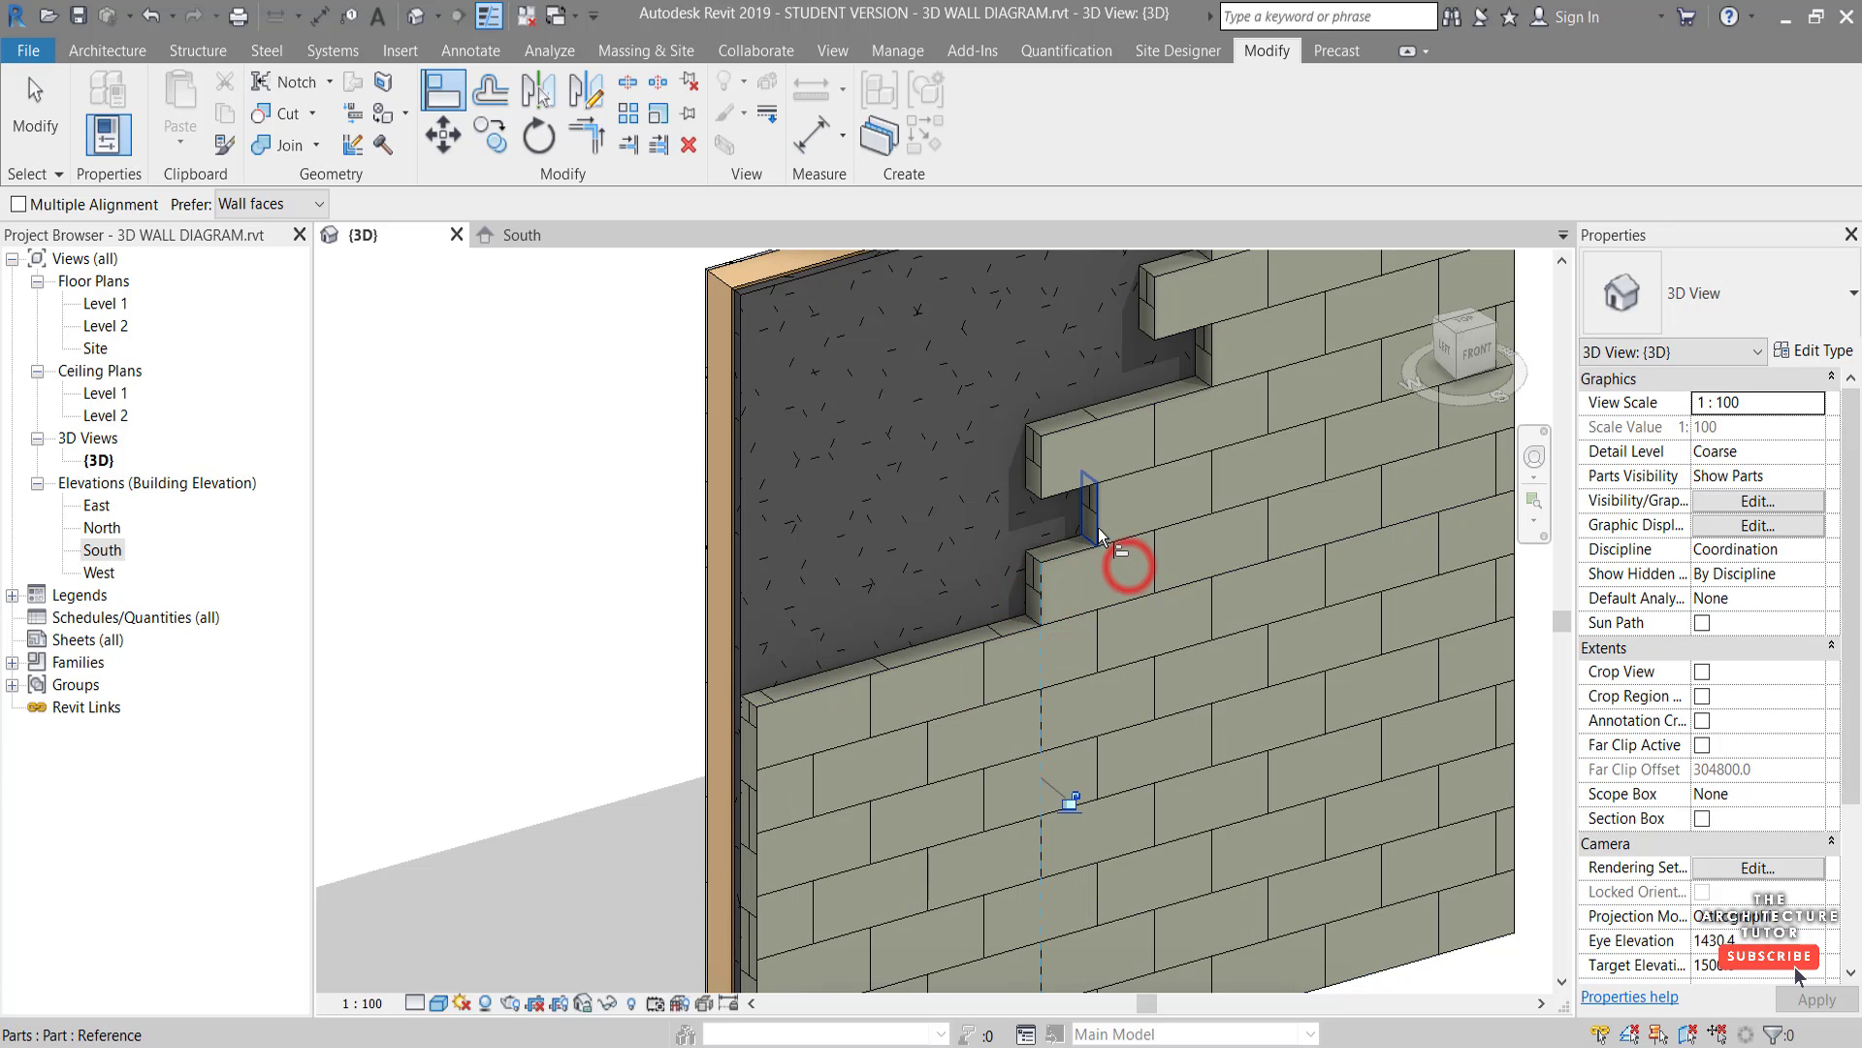
key(Escape)
key(Escape)
scroll(614, 739, down, 3)
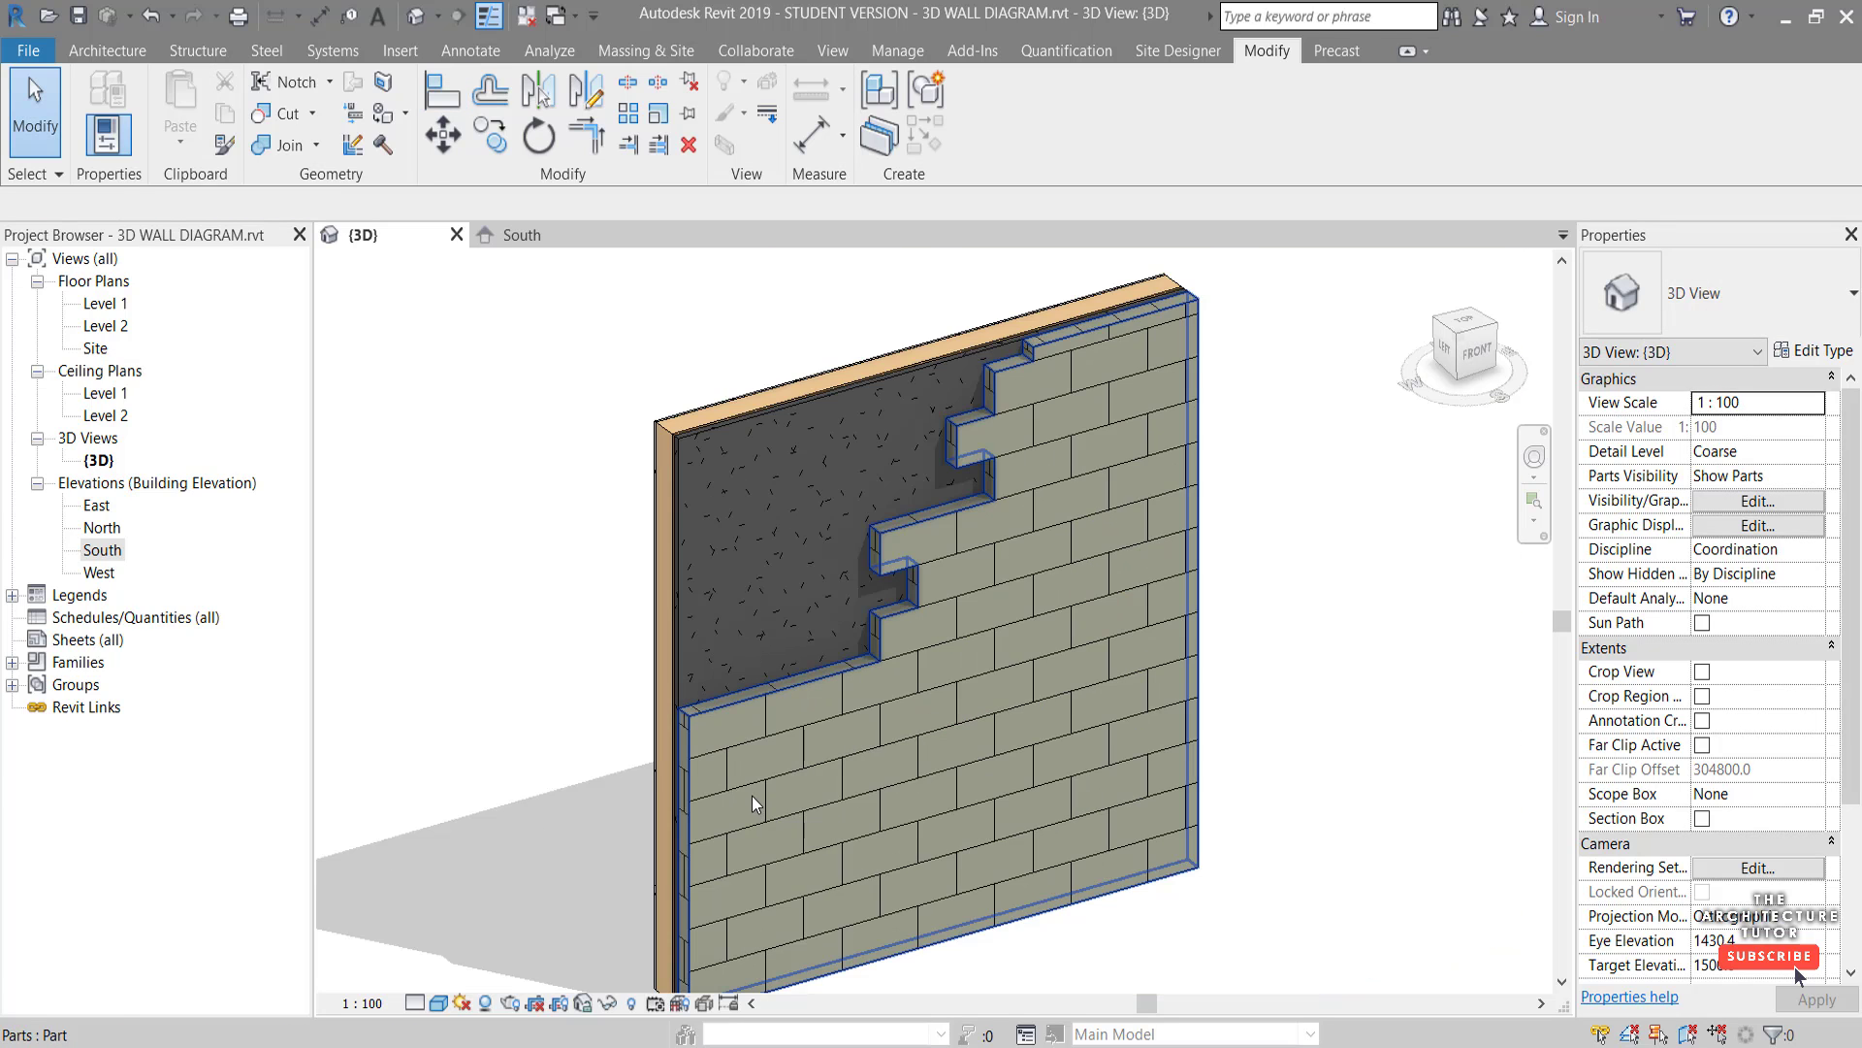
scroll(752, 795, up, 3)
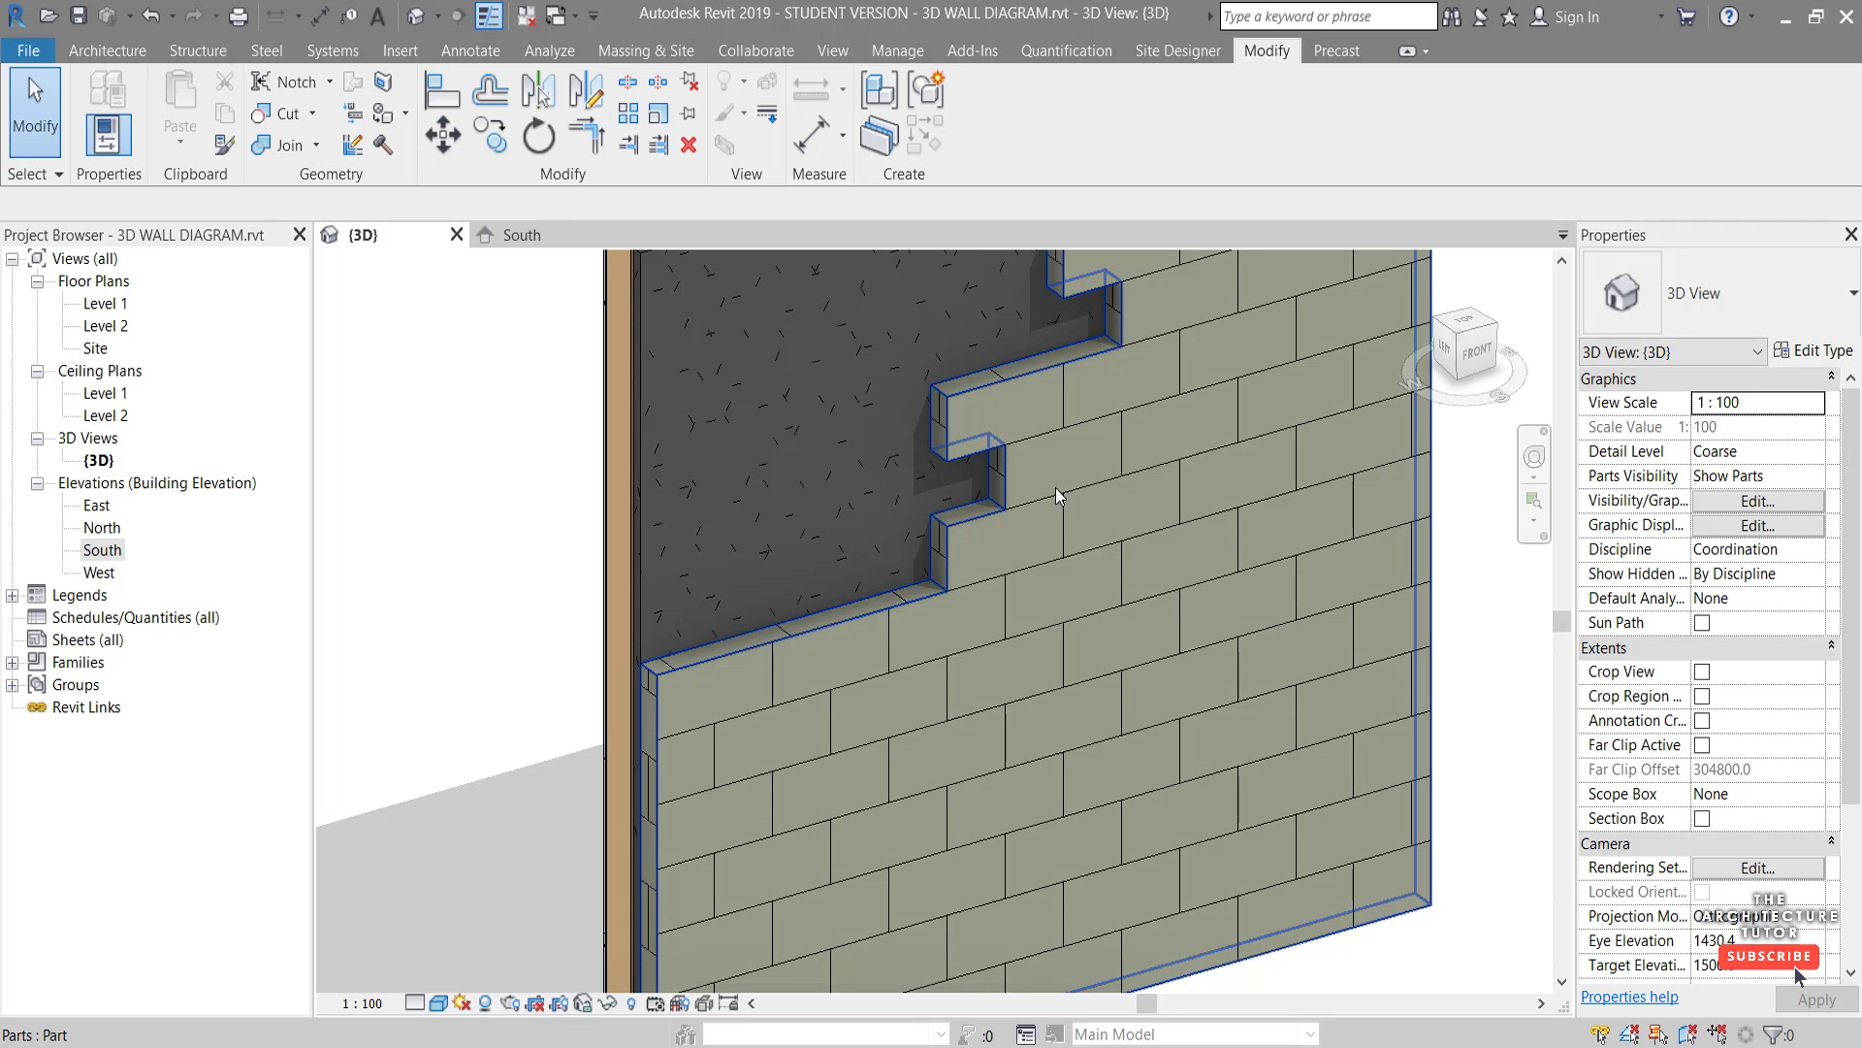
scroll(1051, 699, down, 5)
shift+middle_drag(1051, 699, 813, 477)
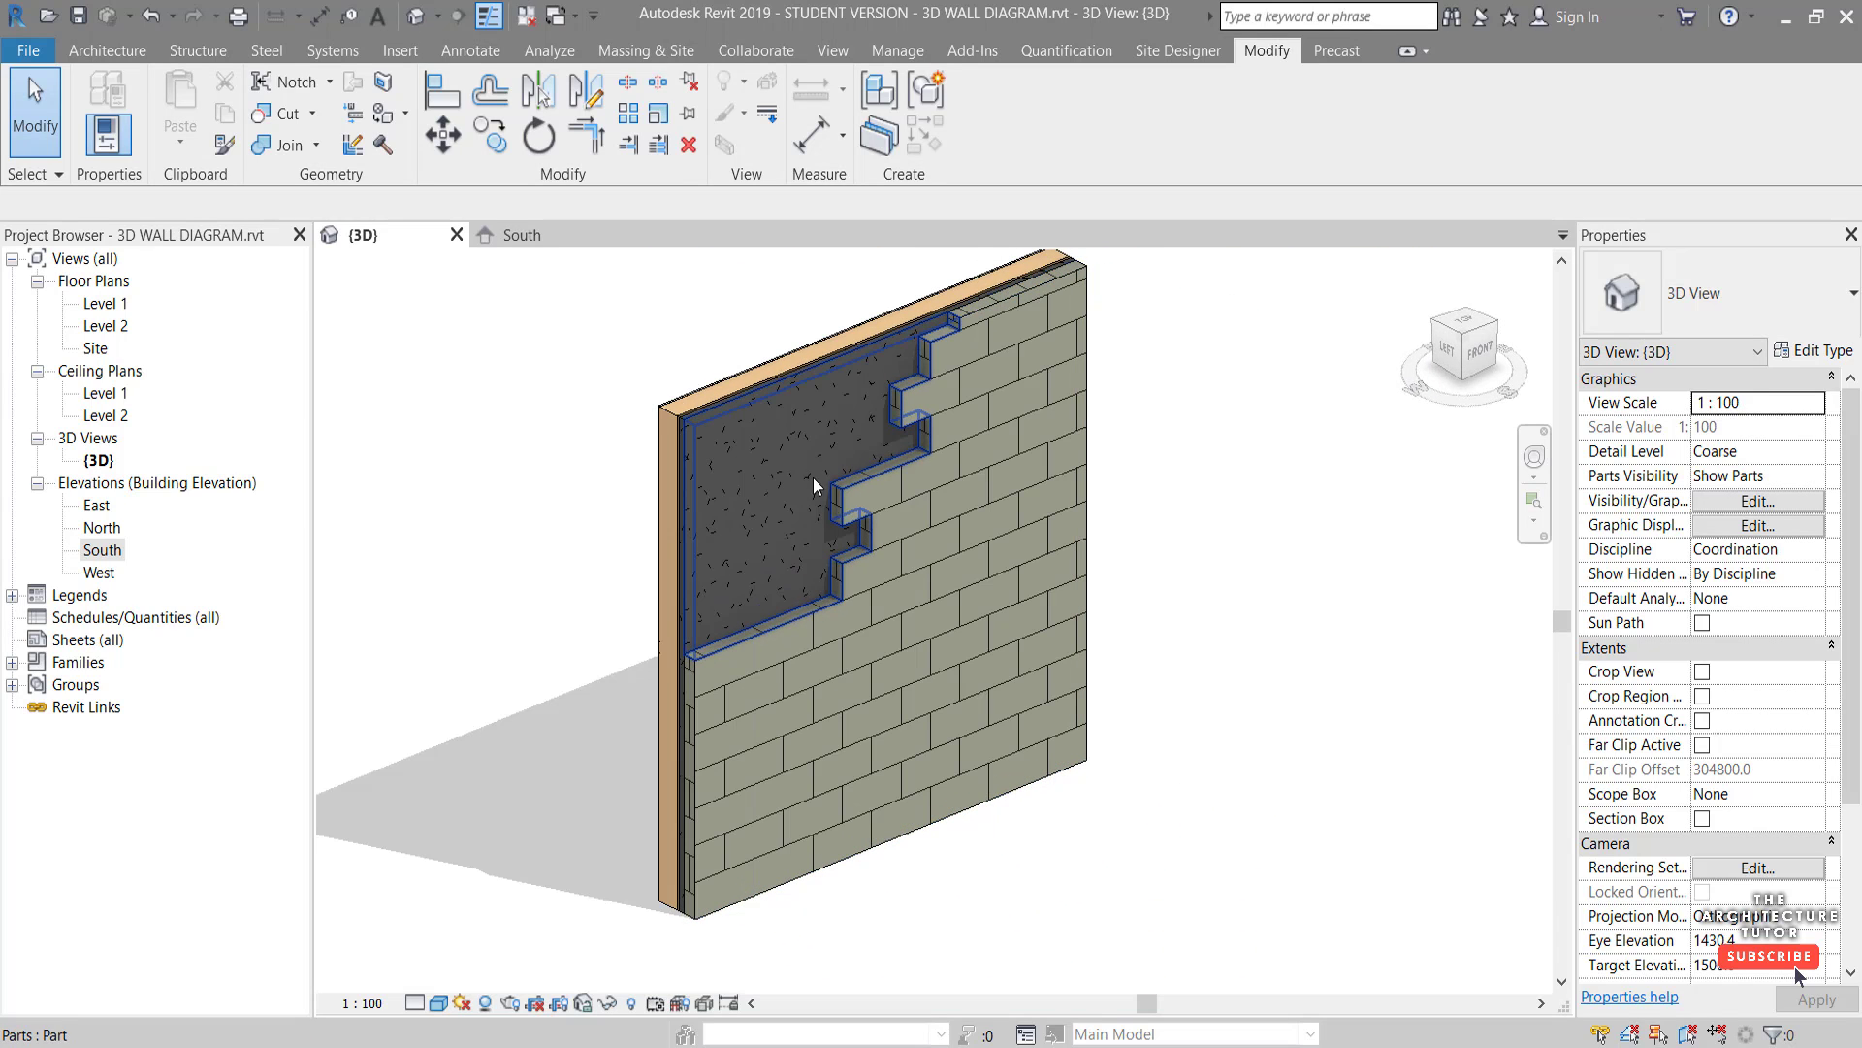
Select the cavity-fill part and open its division sketch in the South elevation
click(699, 415)
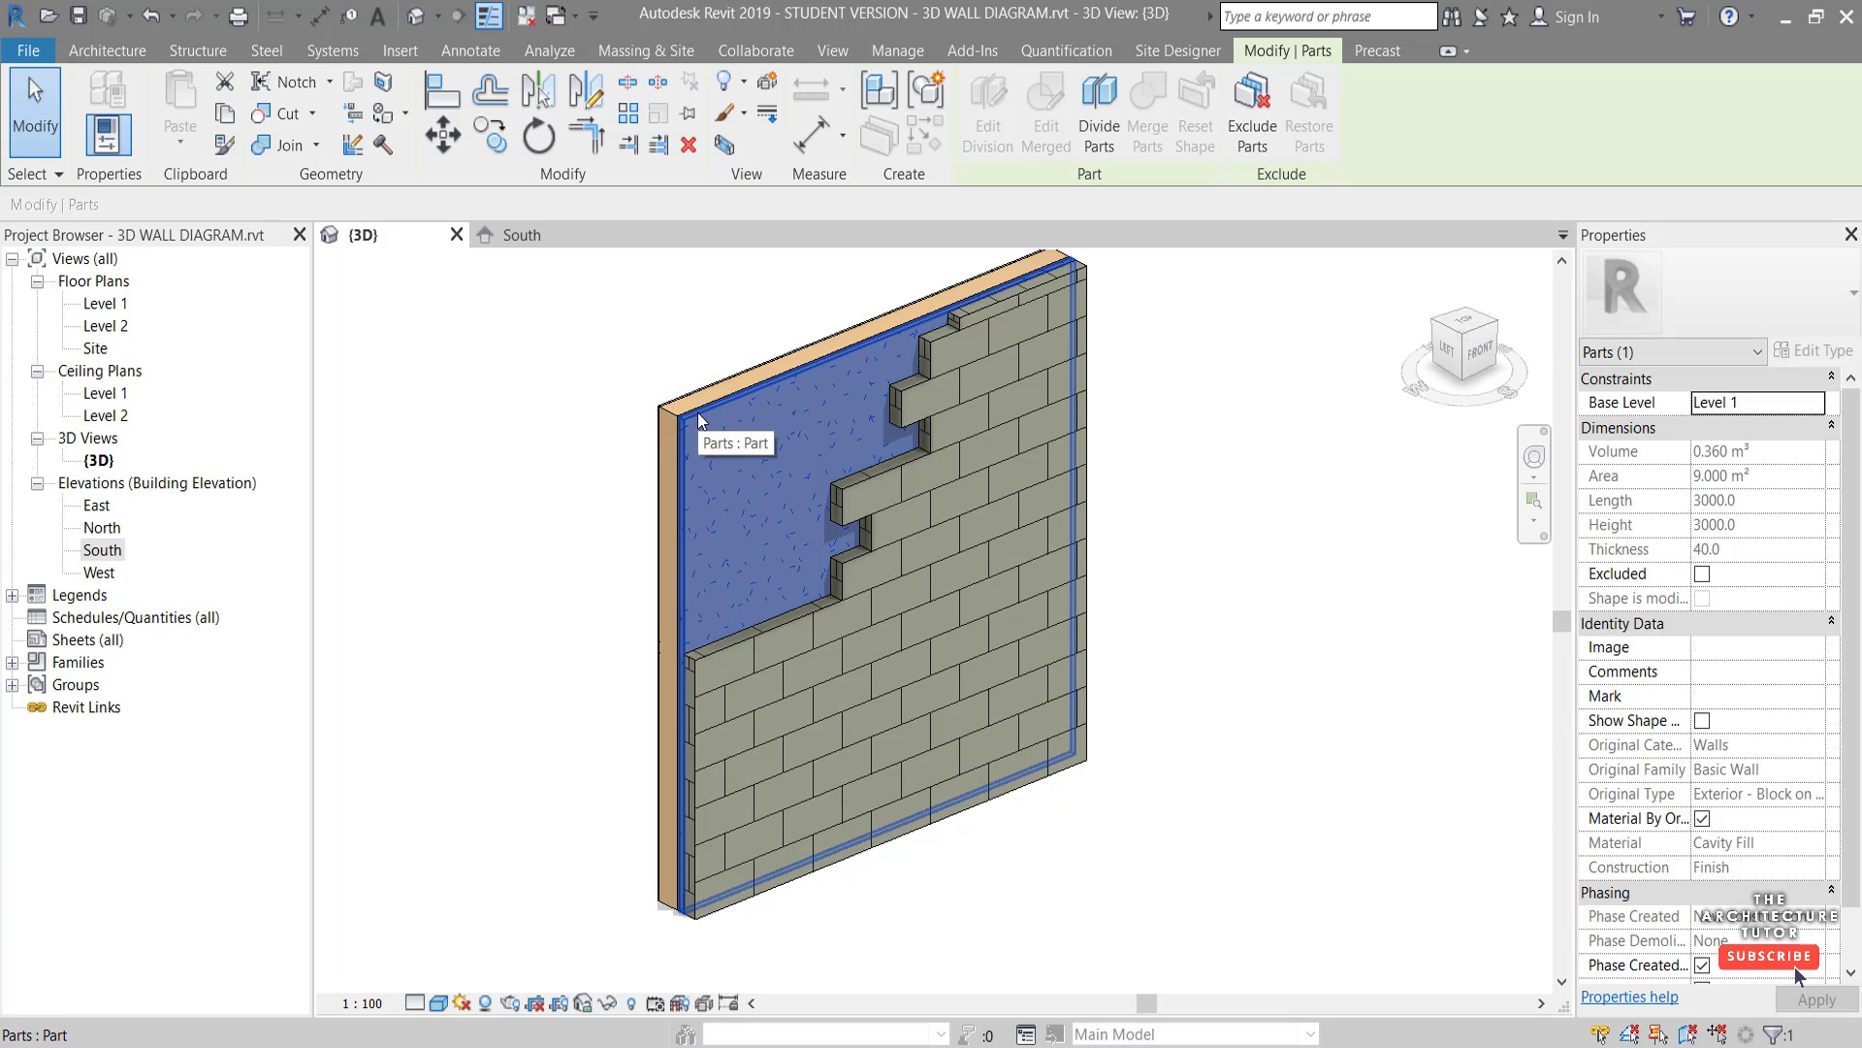
click(1099, 112)
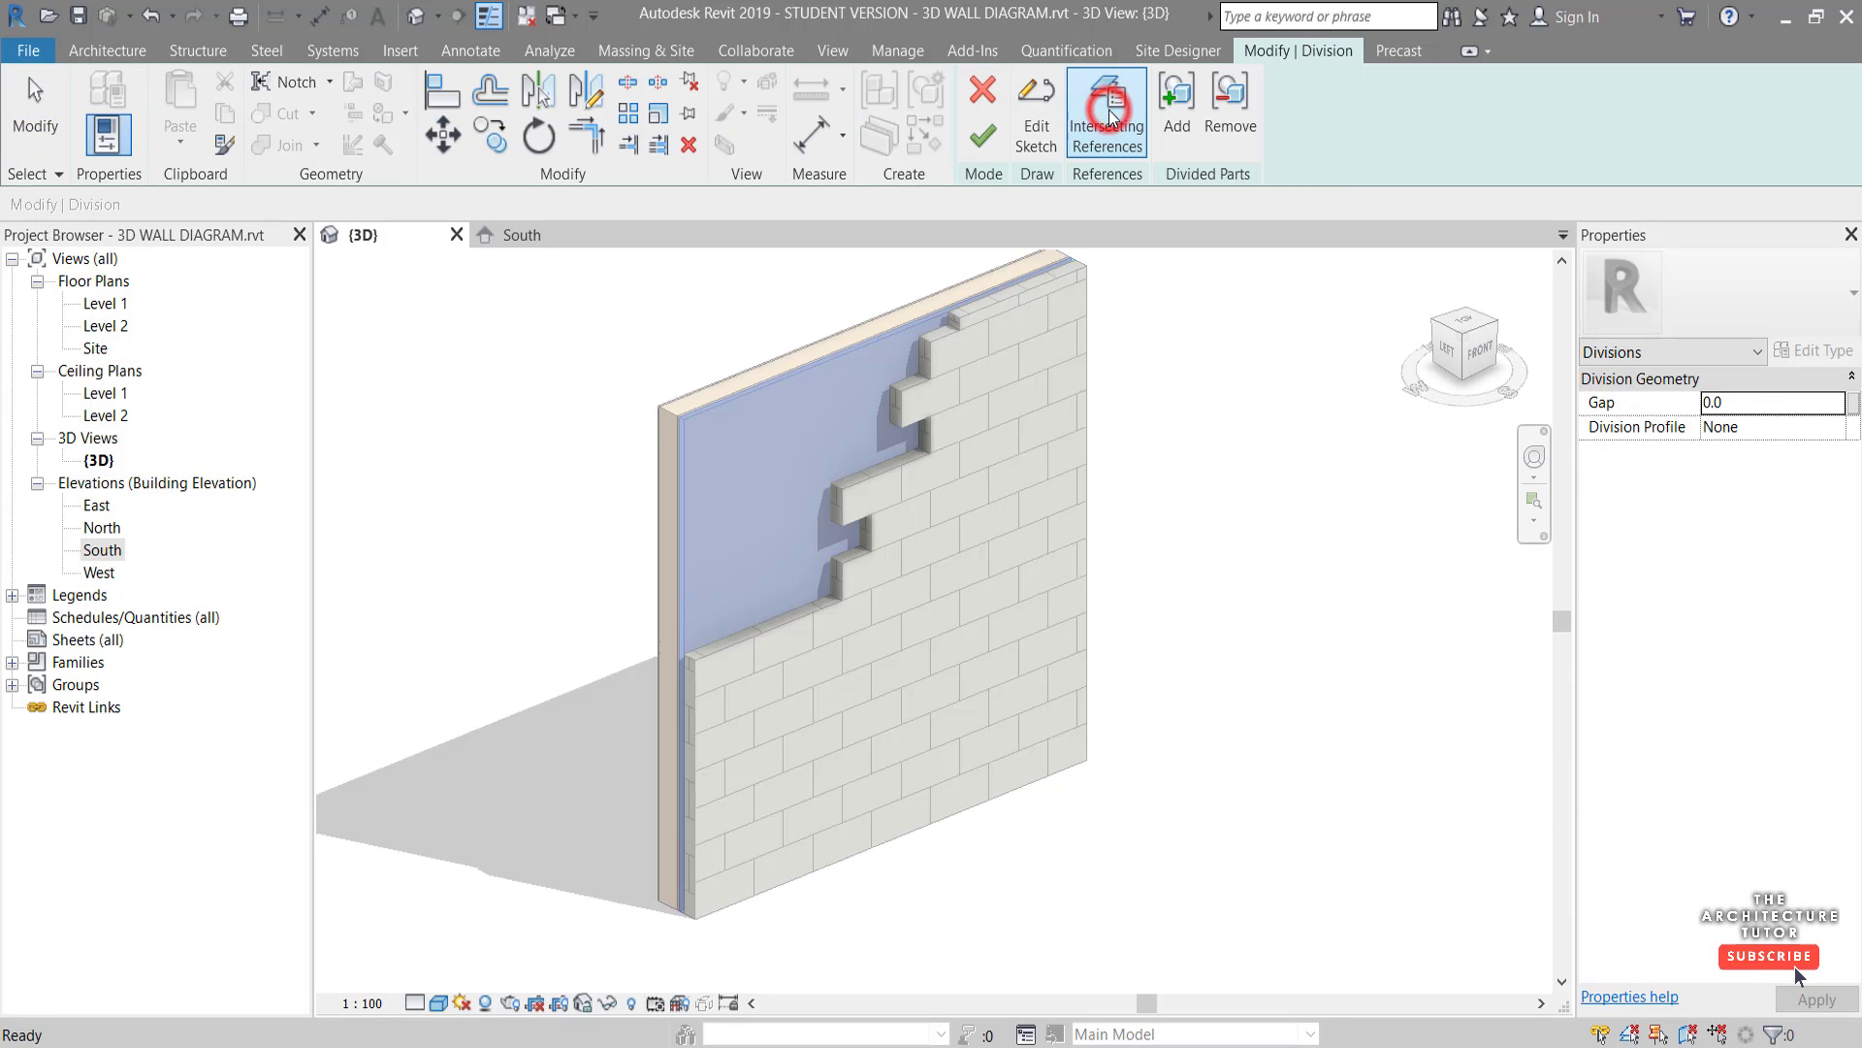
click(1030, 135)
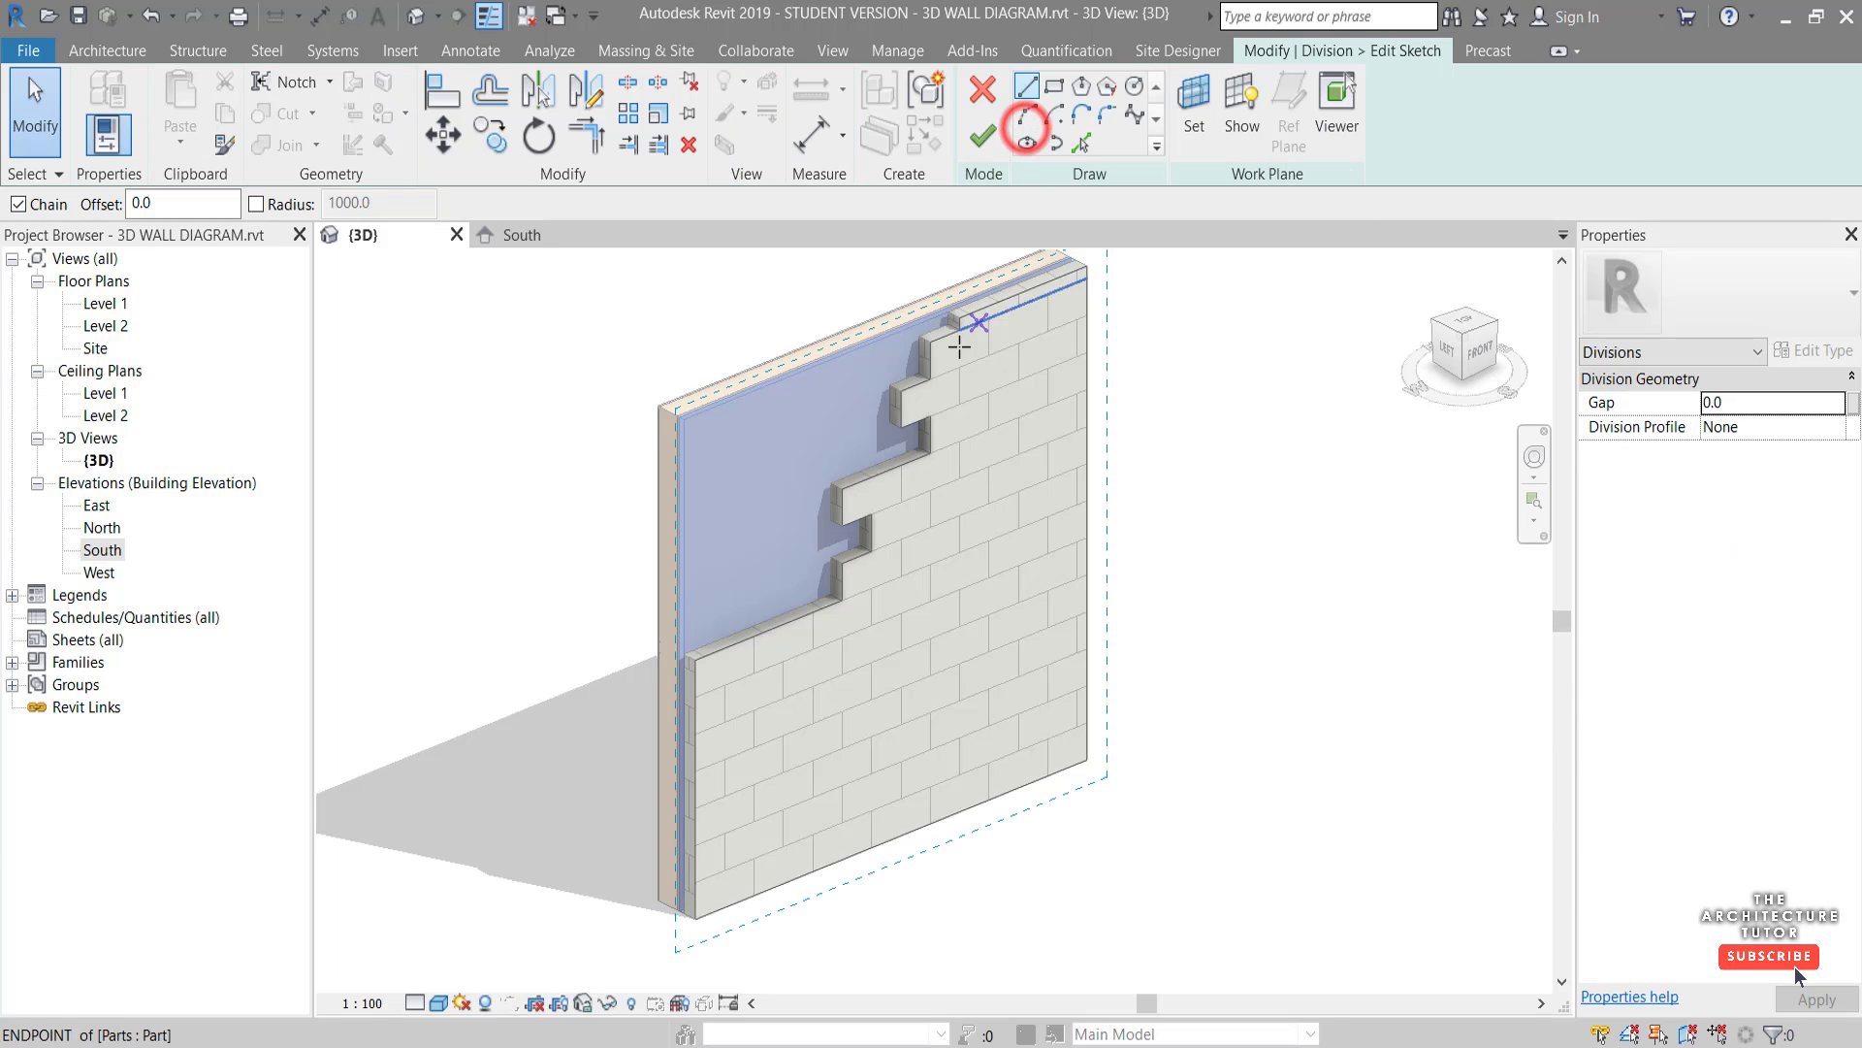
click(549, 238)
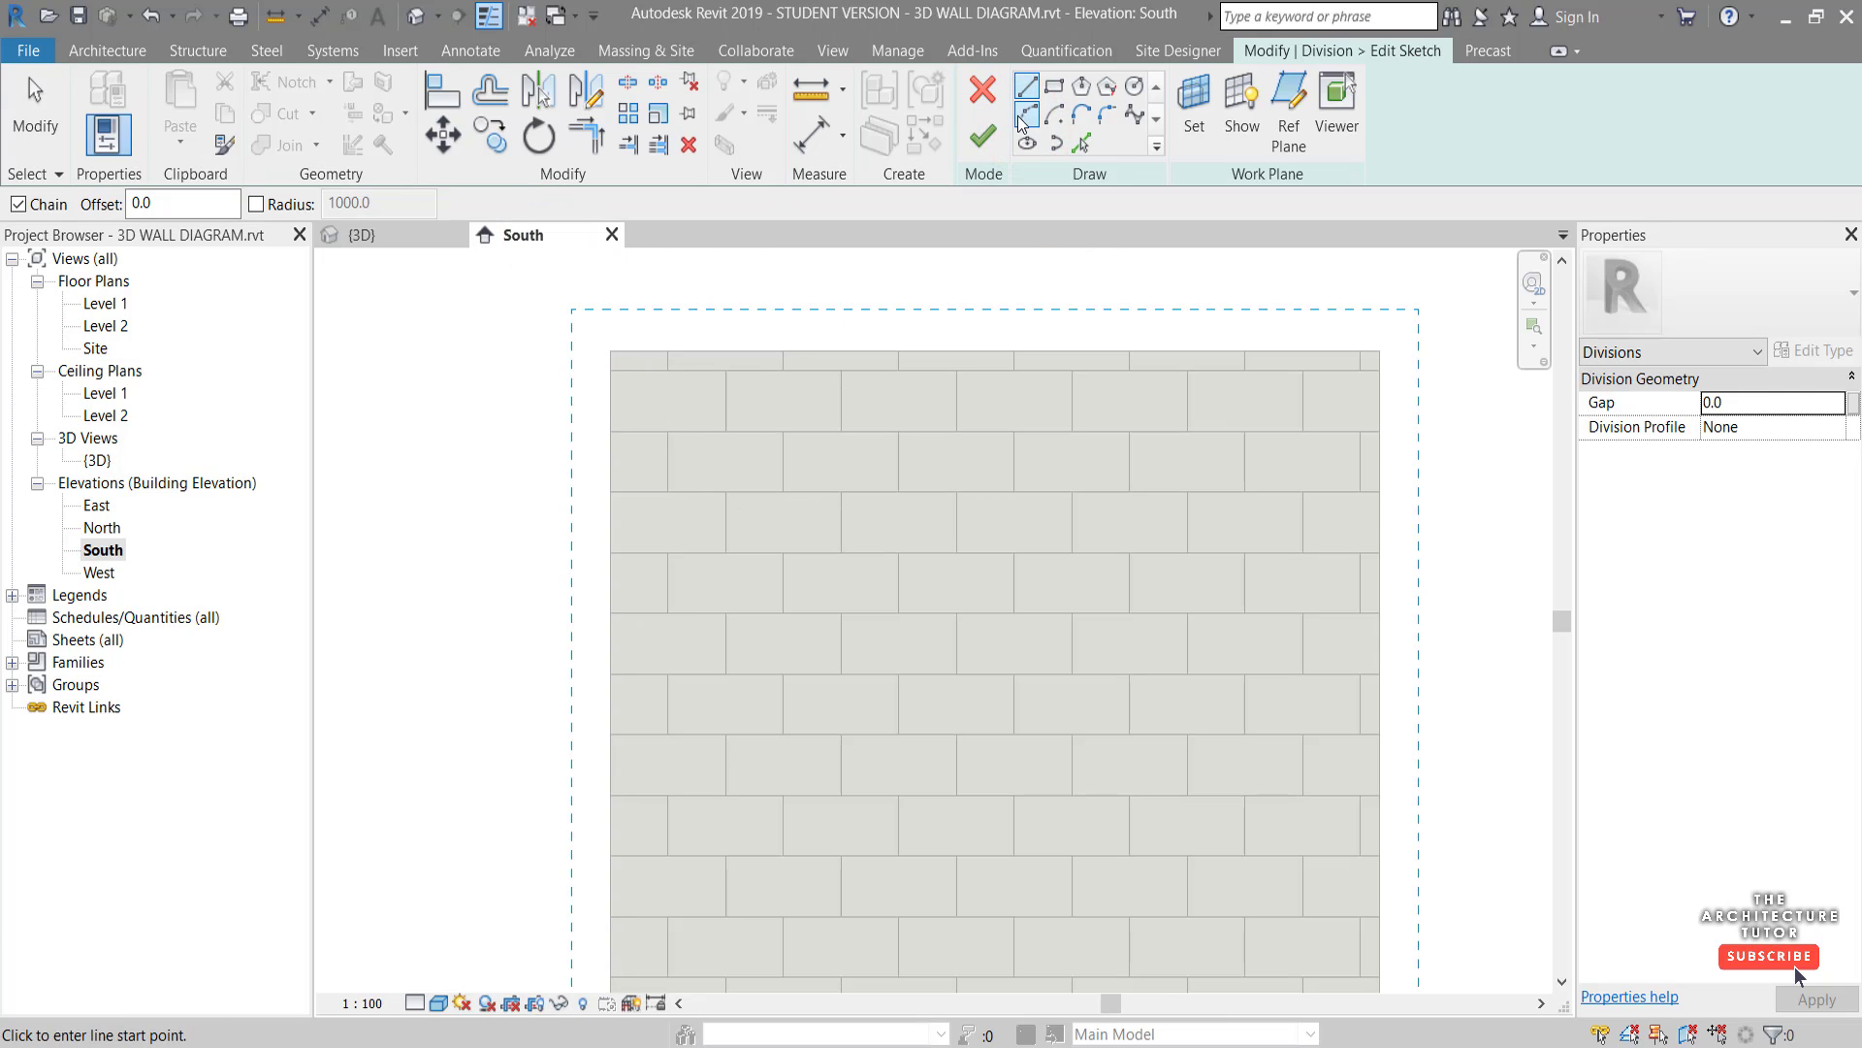
Sketch an S-shaped line of chained arcs across the wall past its top, then finish the sketch
click(503, 732)
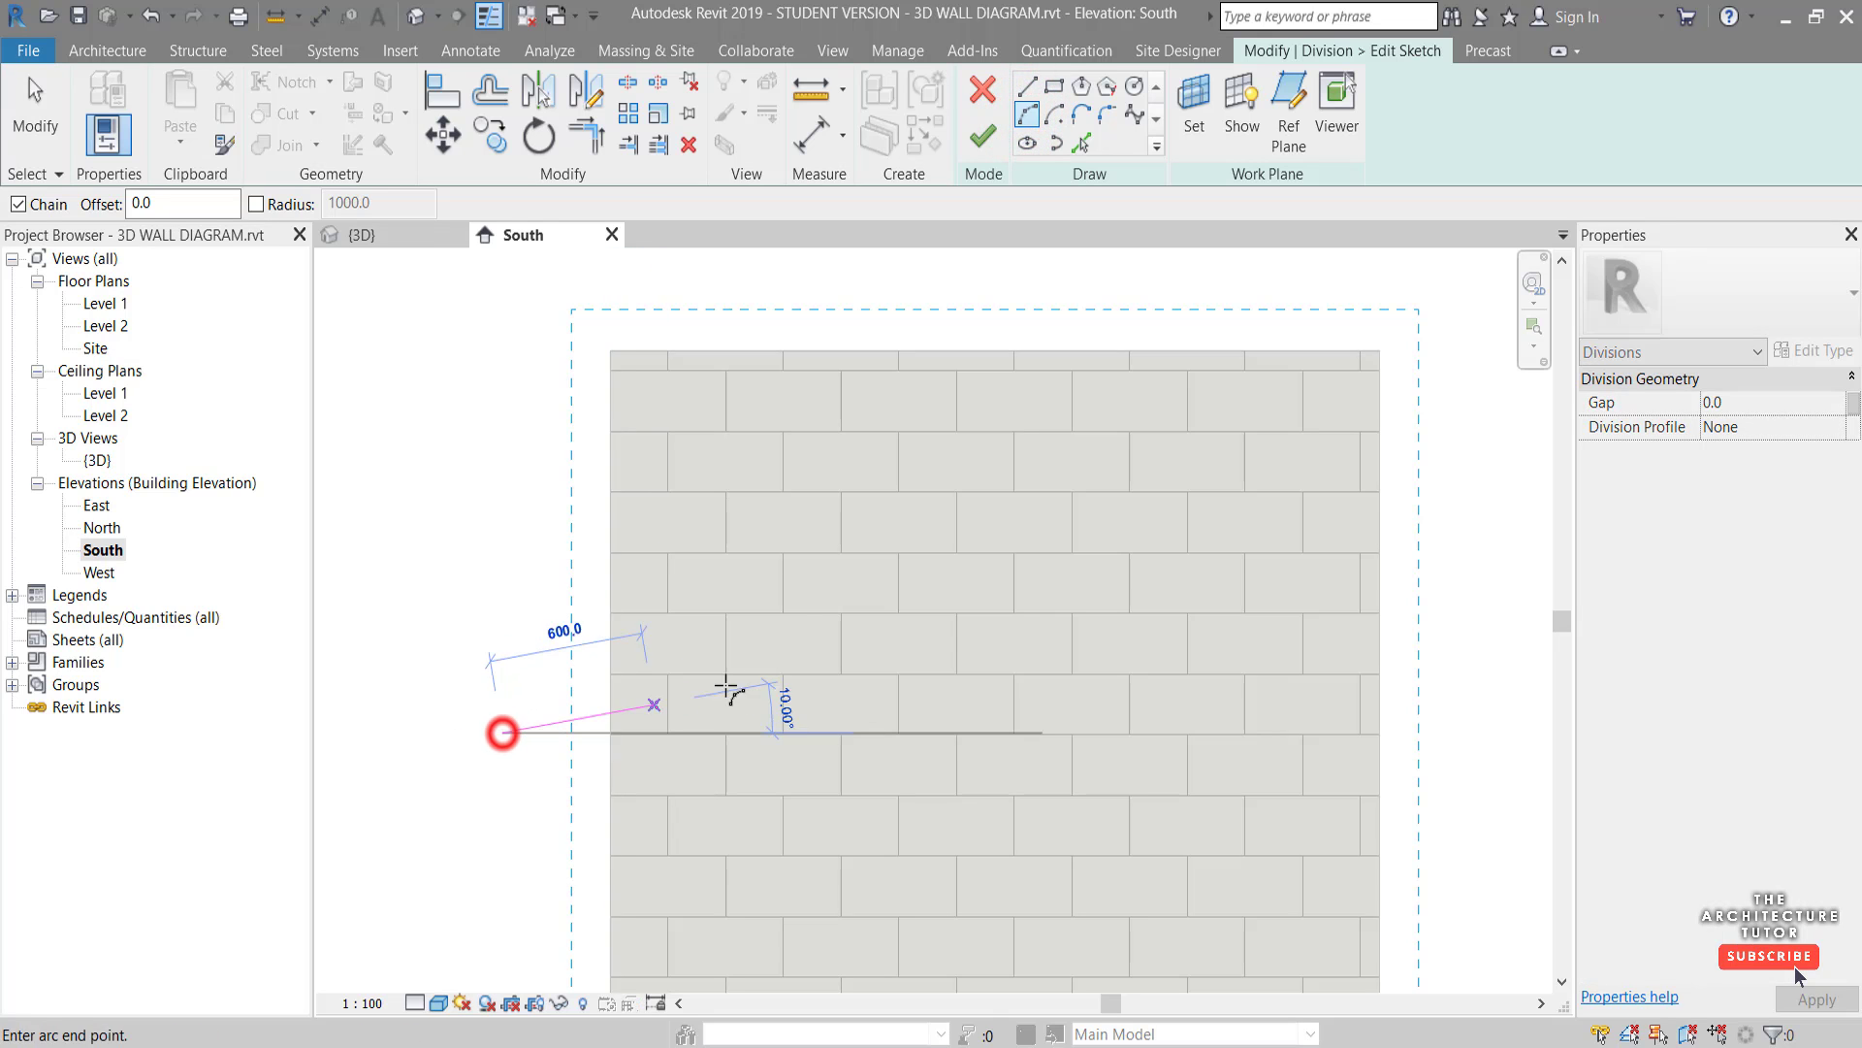
click(791, 570)
click(728, 653)
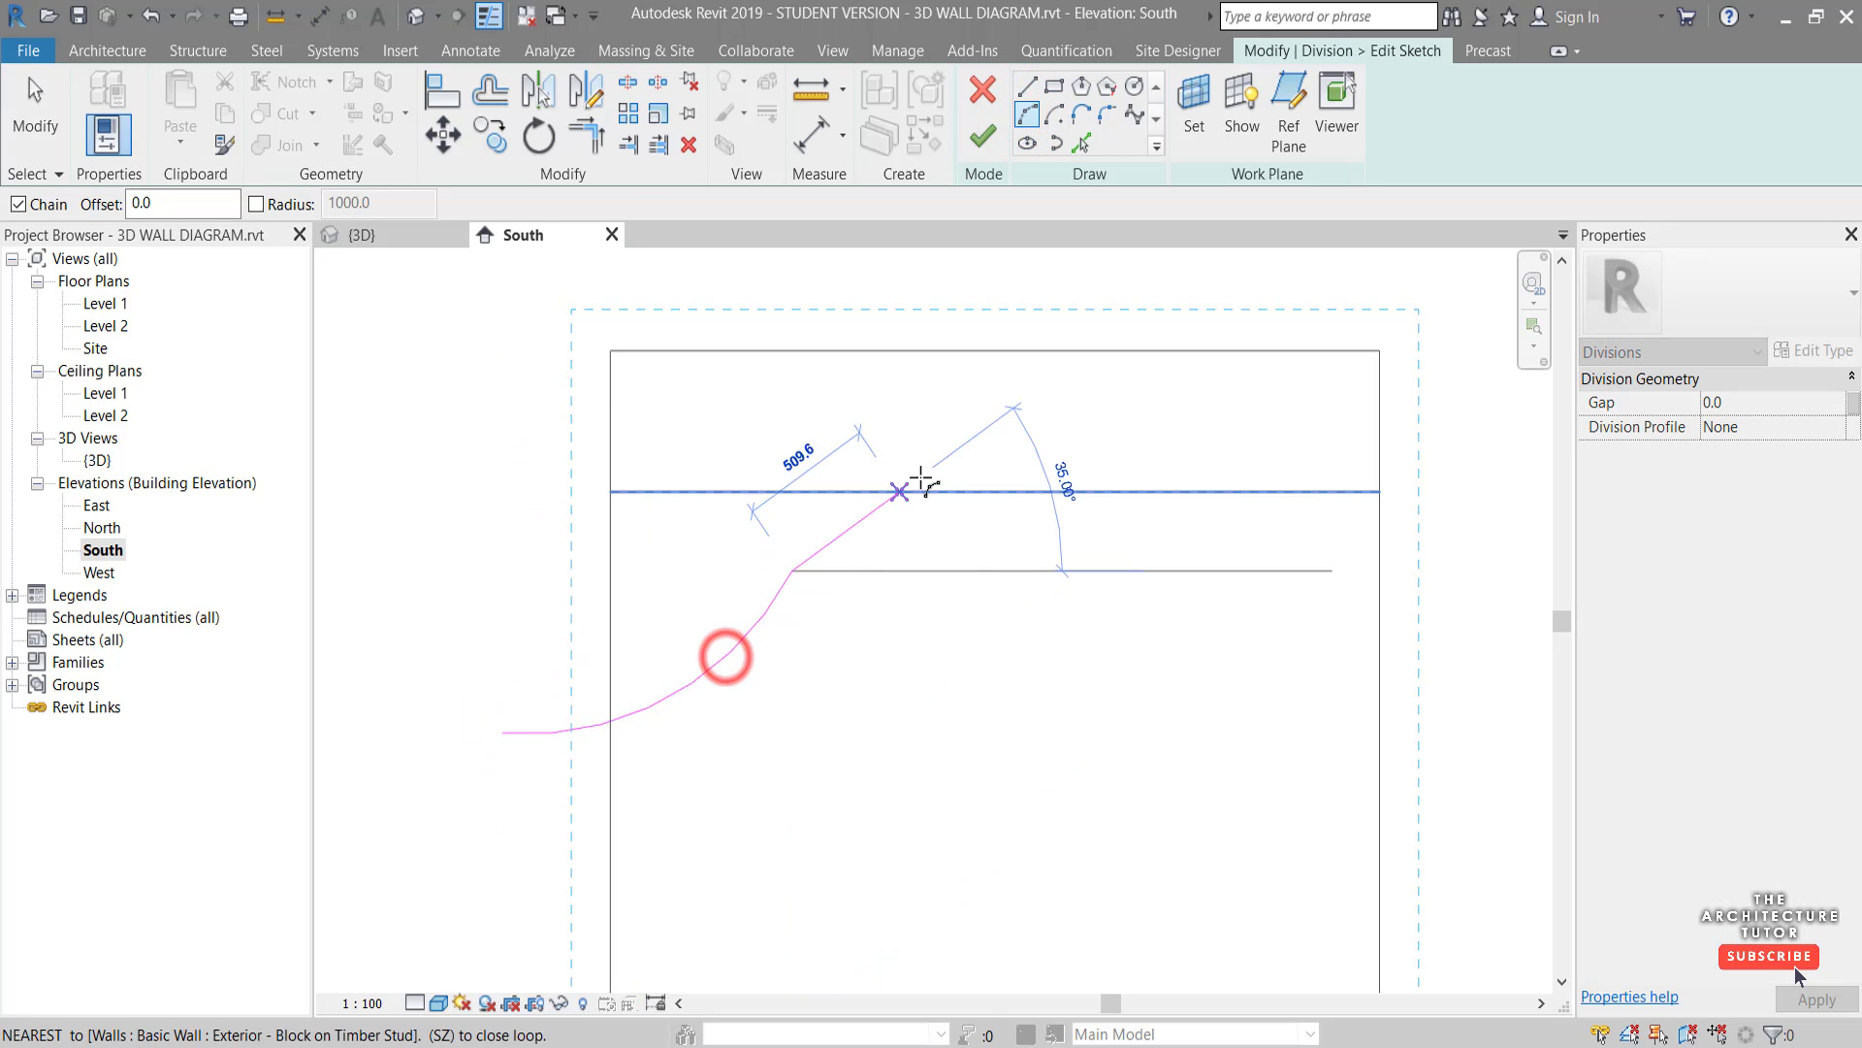
click(952, 452)
click(898, 473)
click(1137, 275)
click(1060, 394)
key(Escape)
key(Escape)
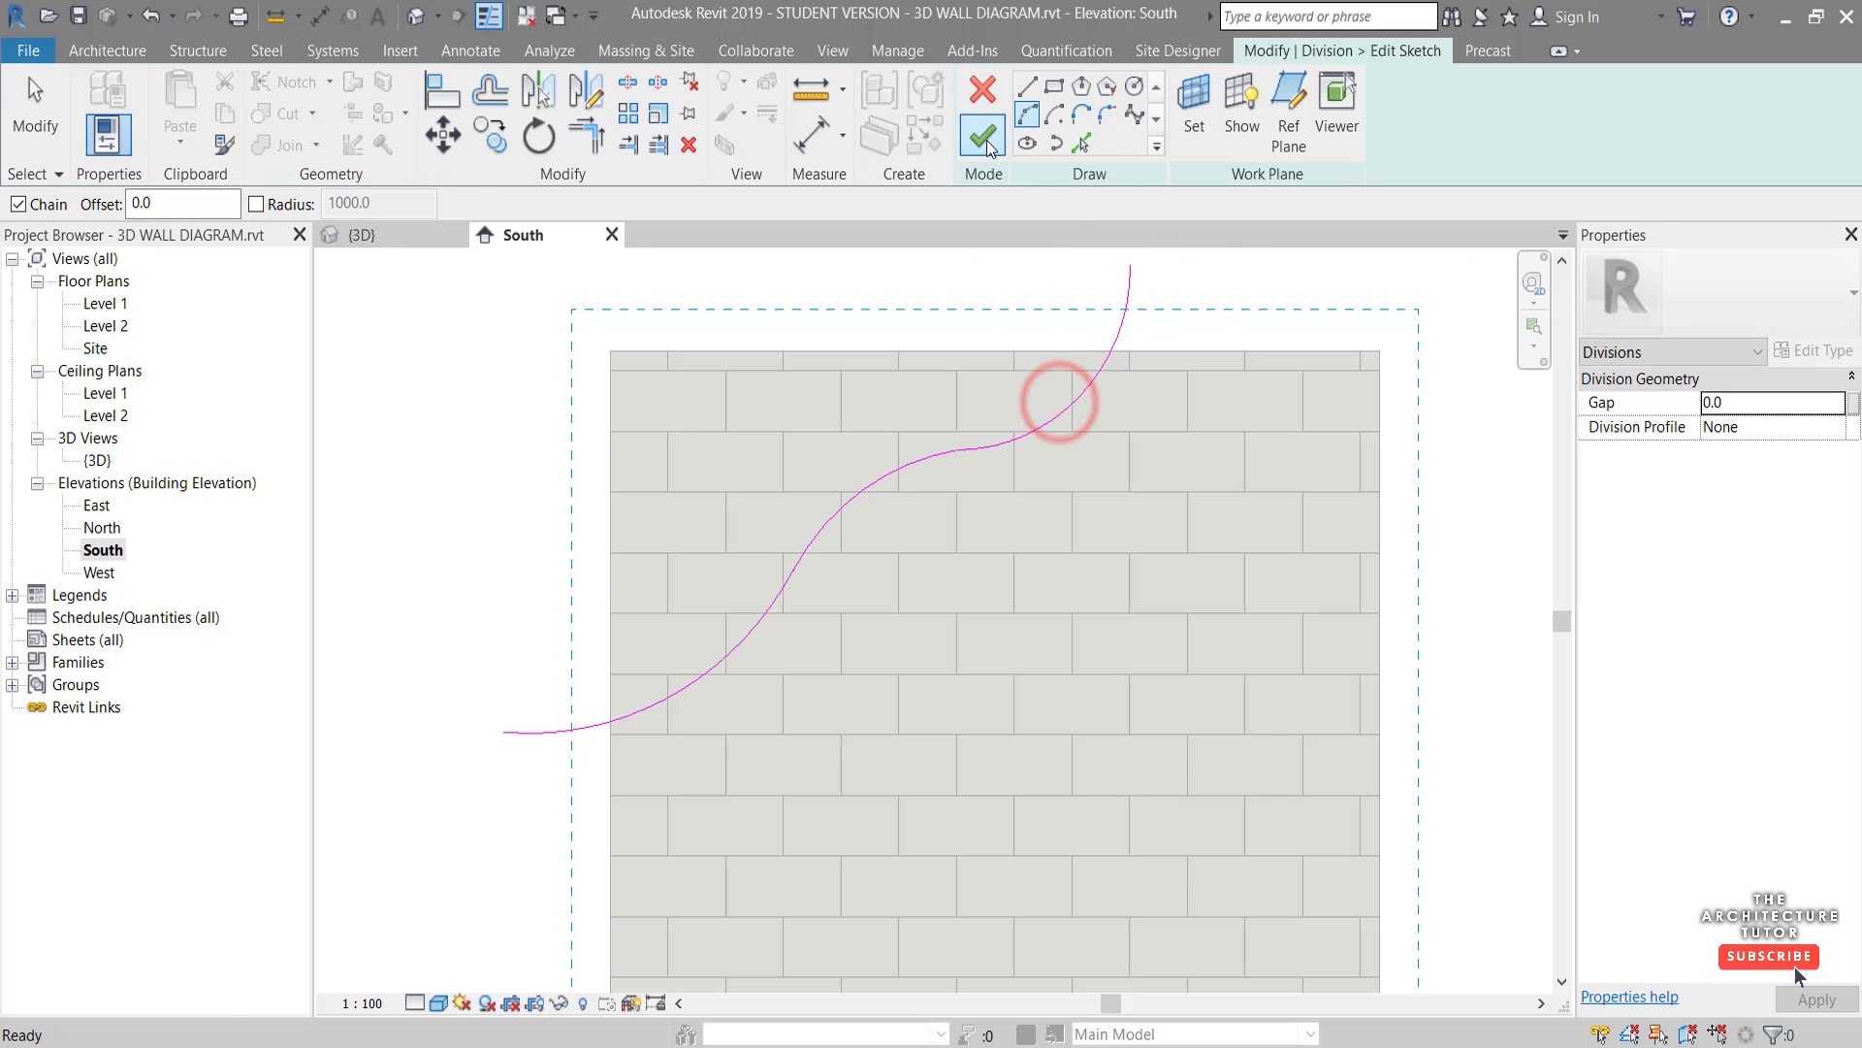
click(984, 142)
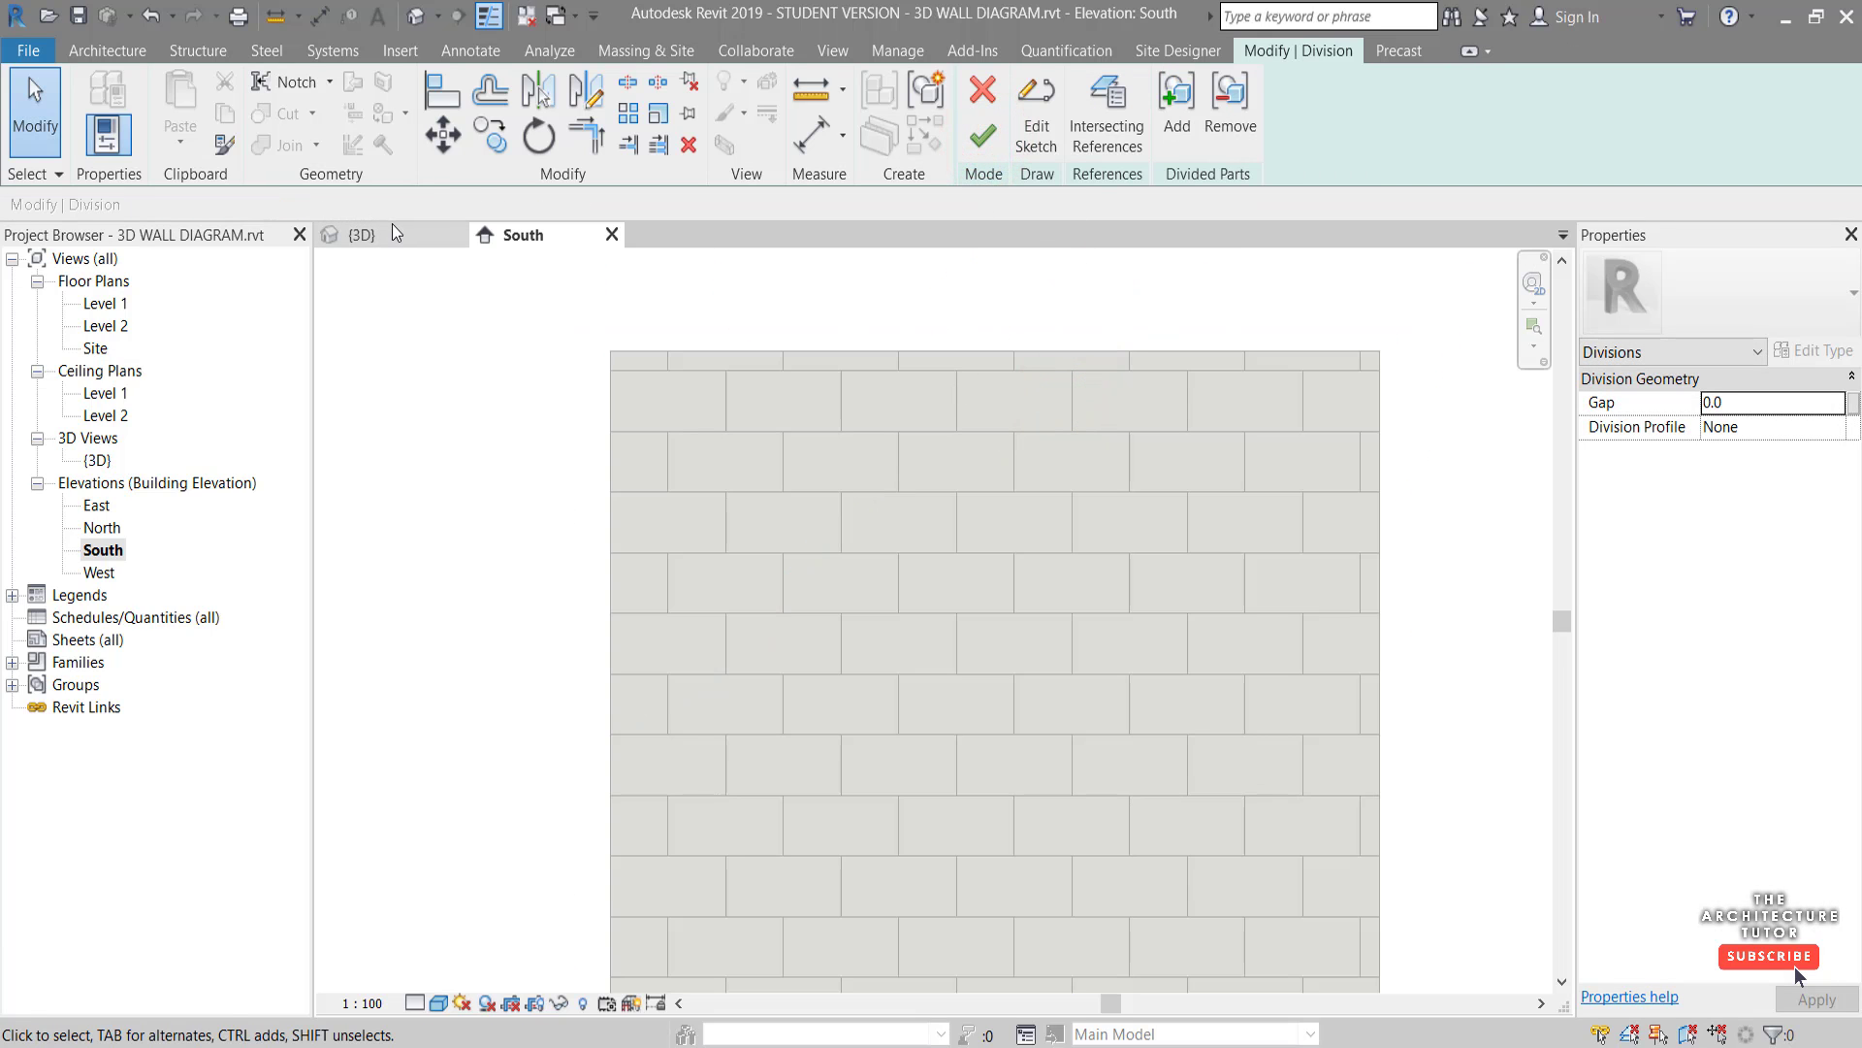
Back in 3D, finish the division and exclude the upper curved cavity-fill piece
click(430, 233)
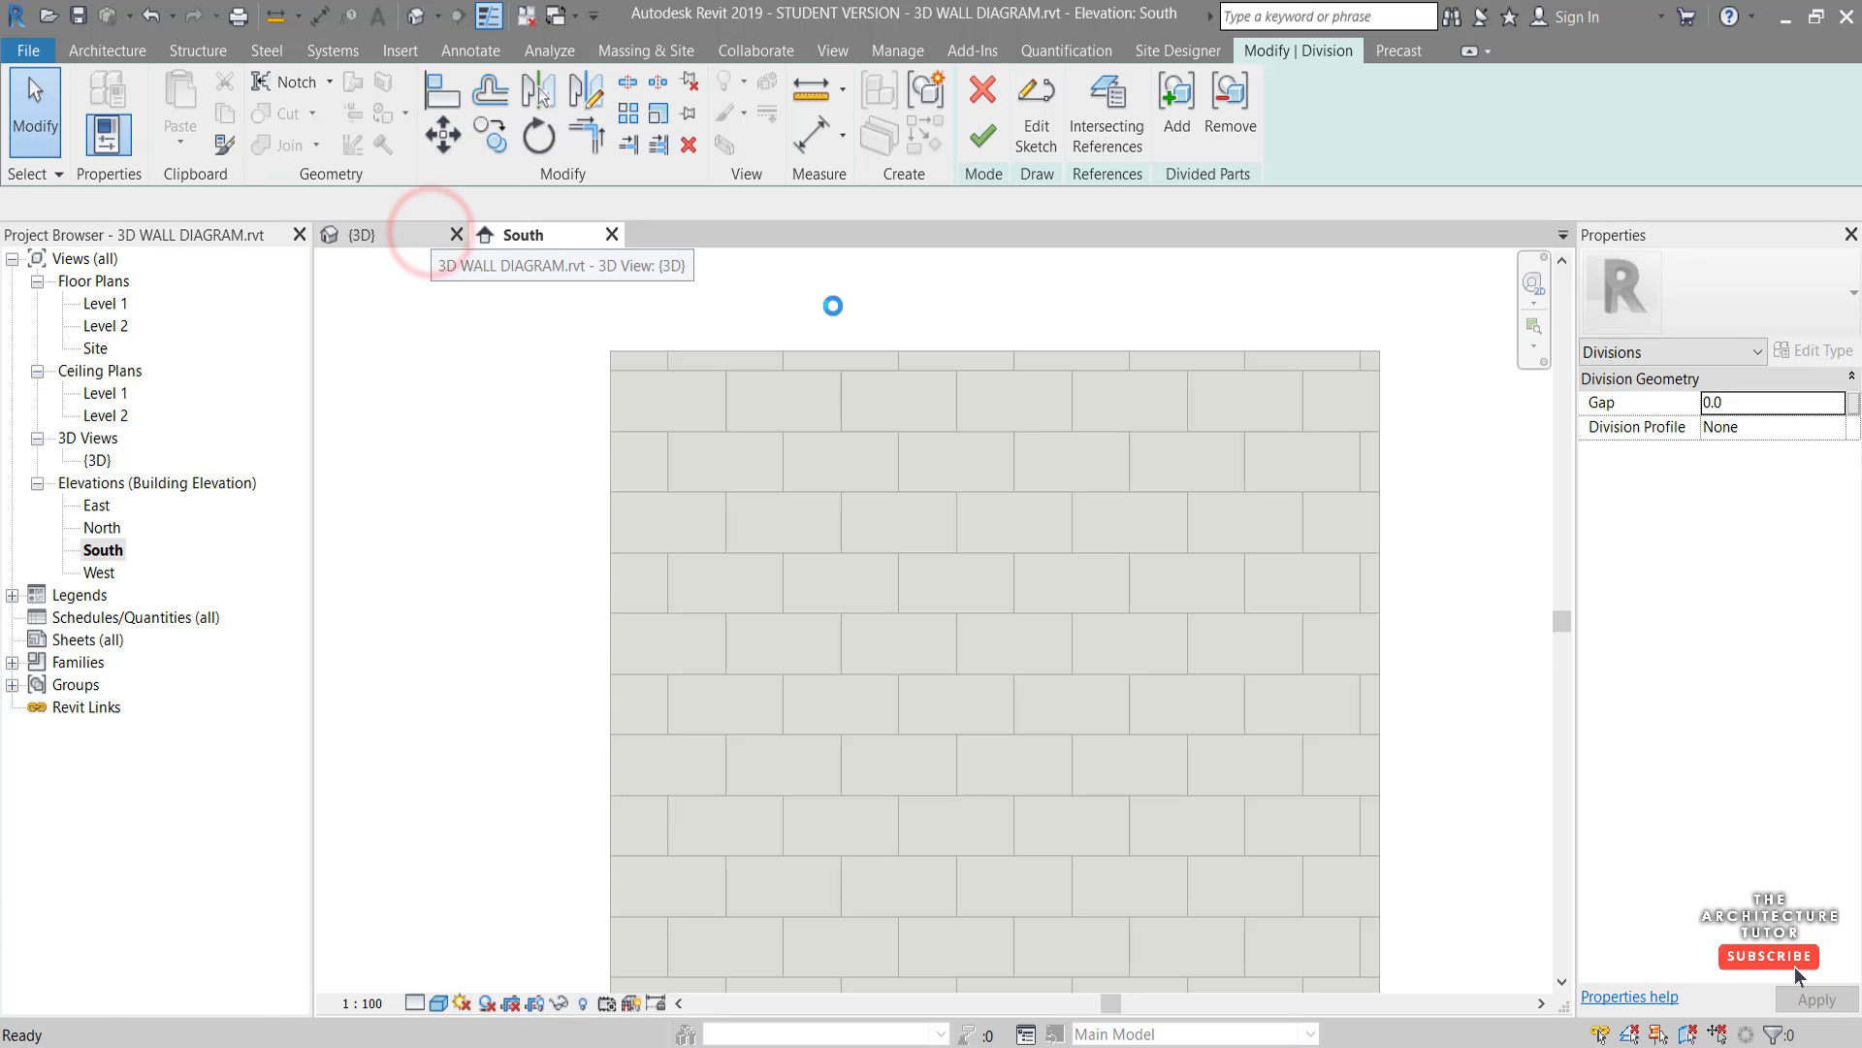
click(981, 139)
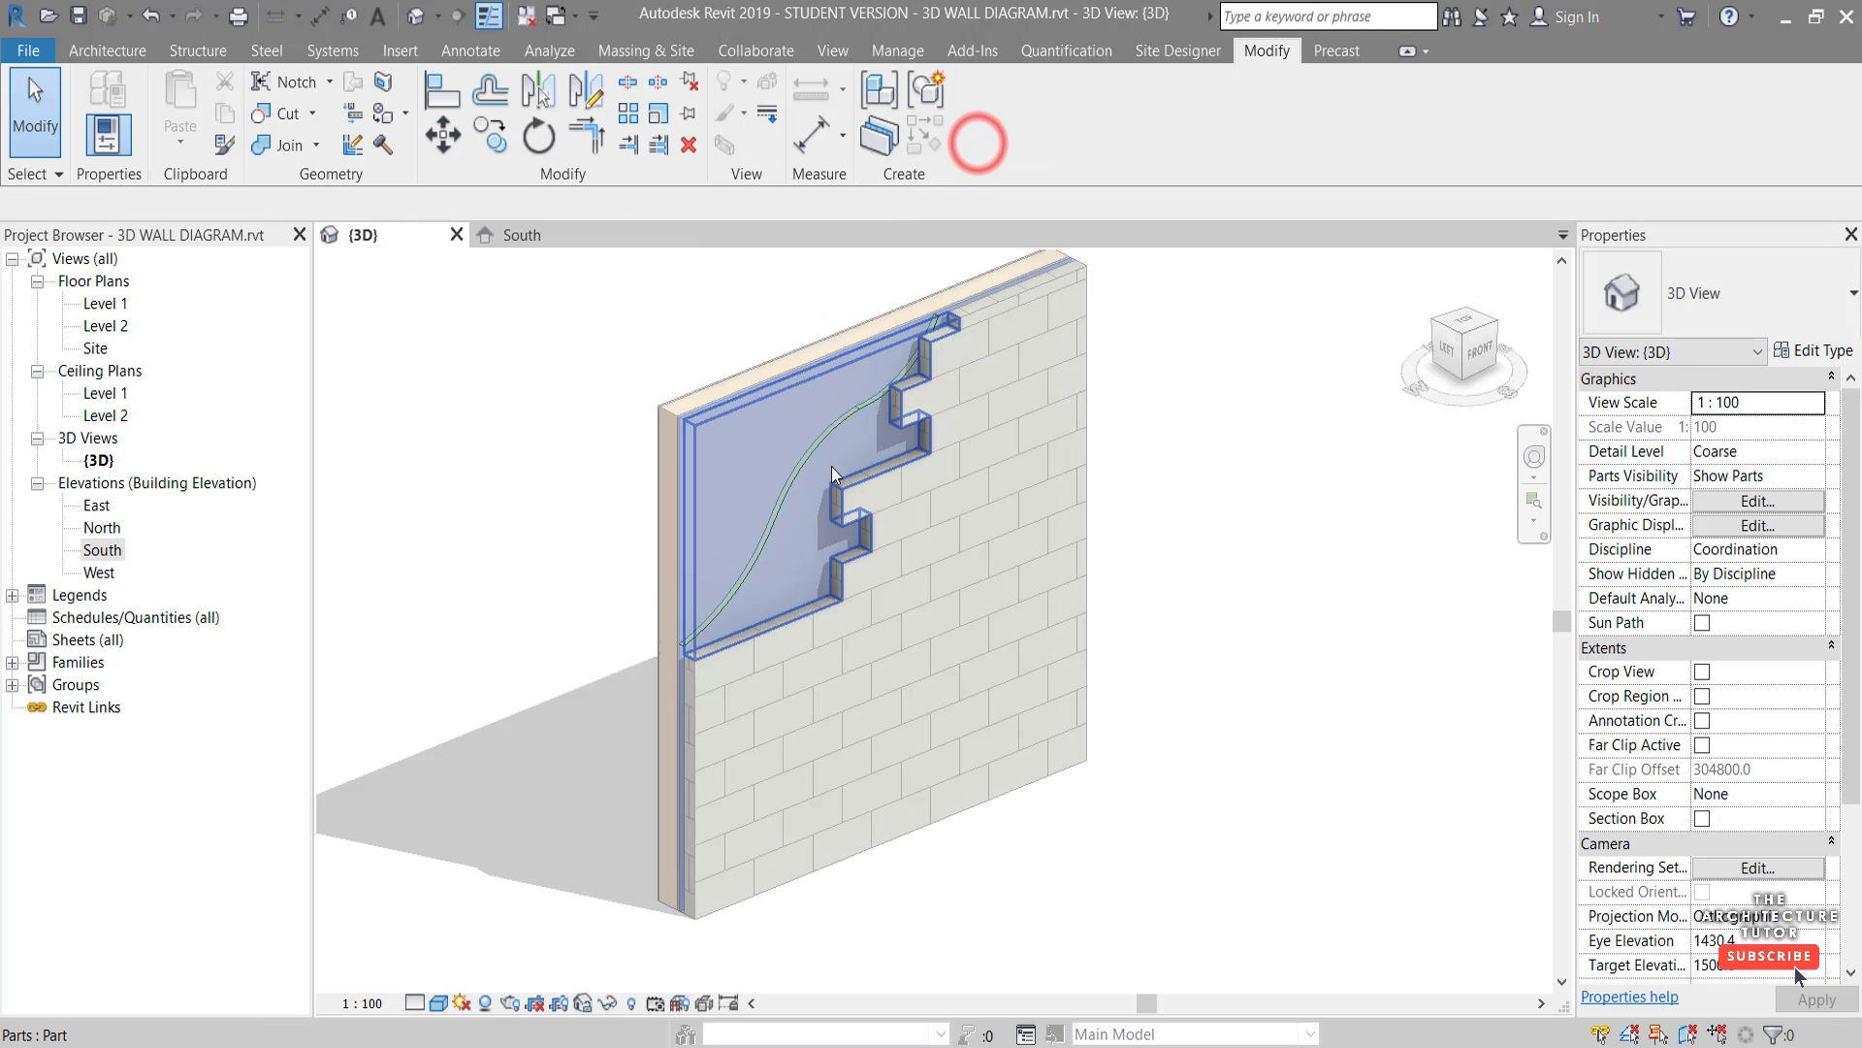
click(801, 458)
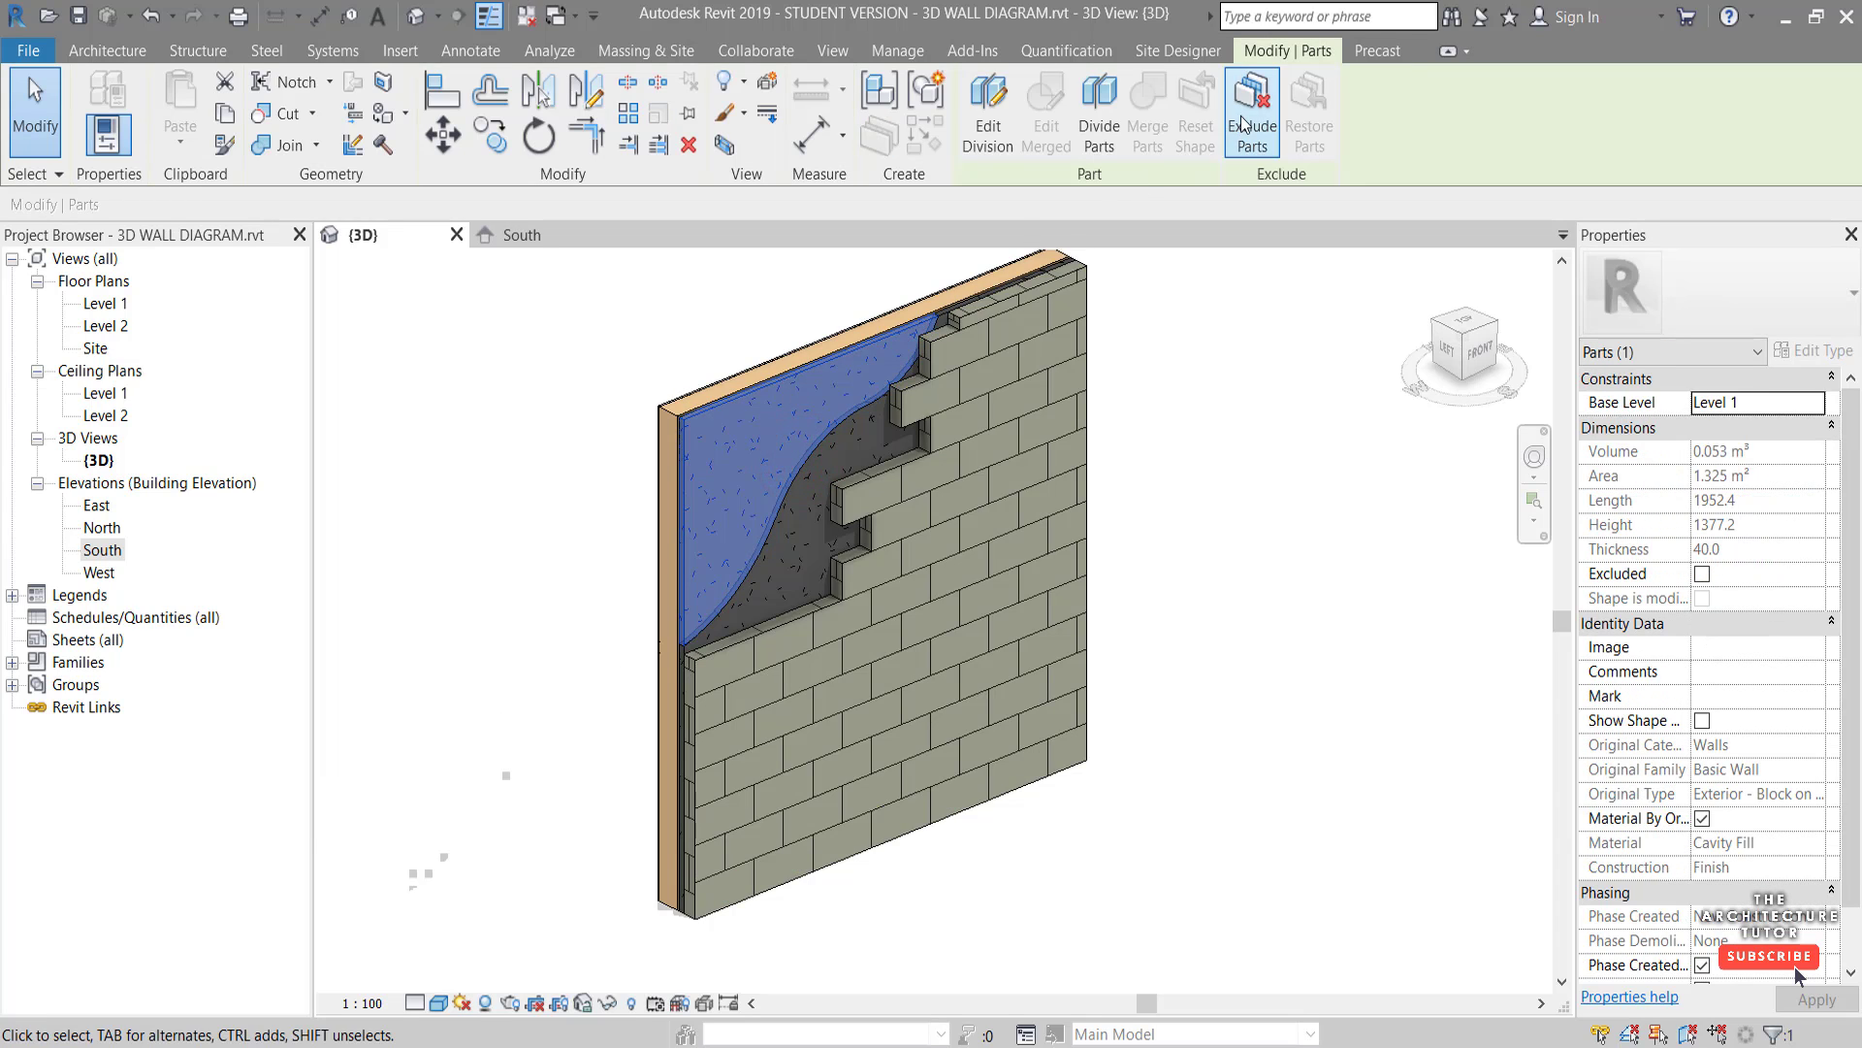
click(1244, 121)
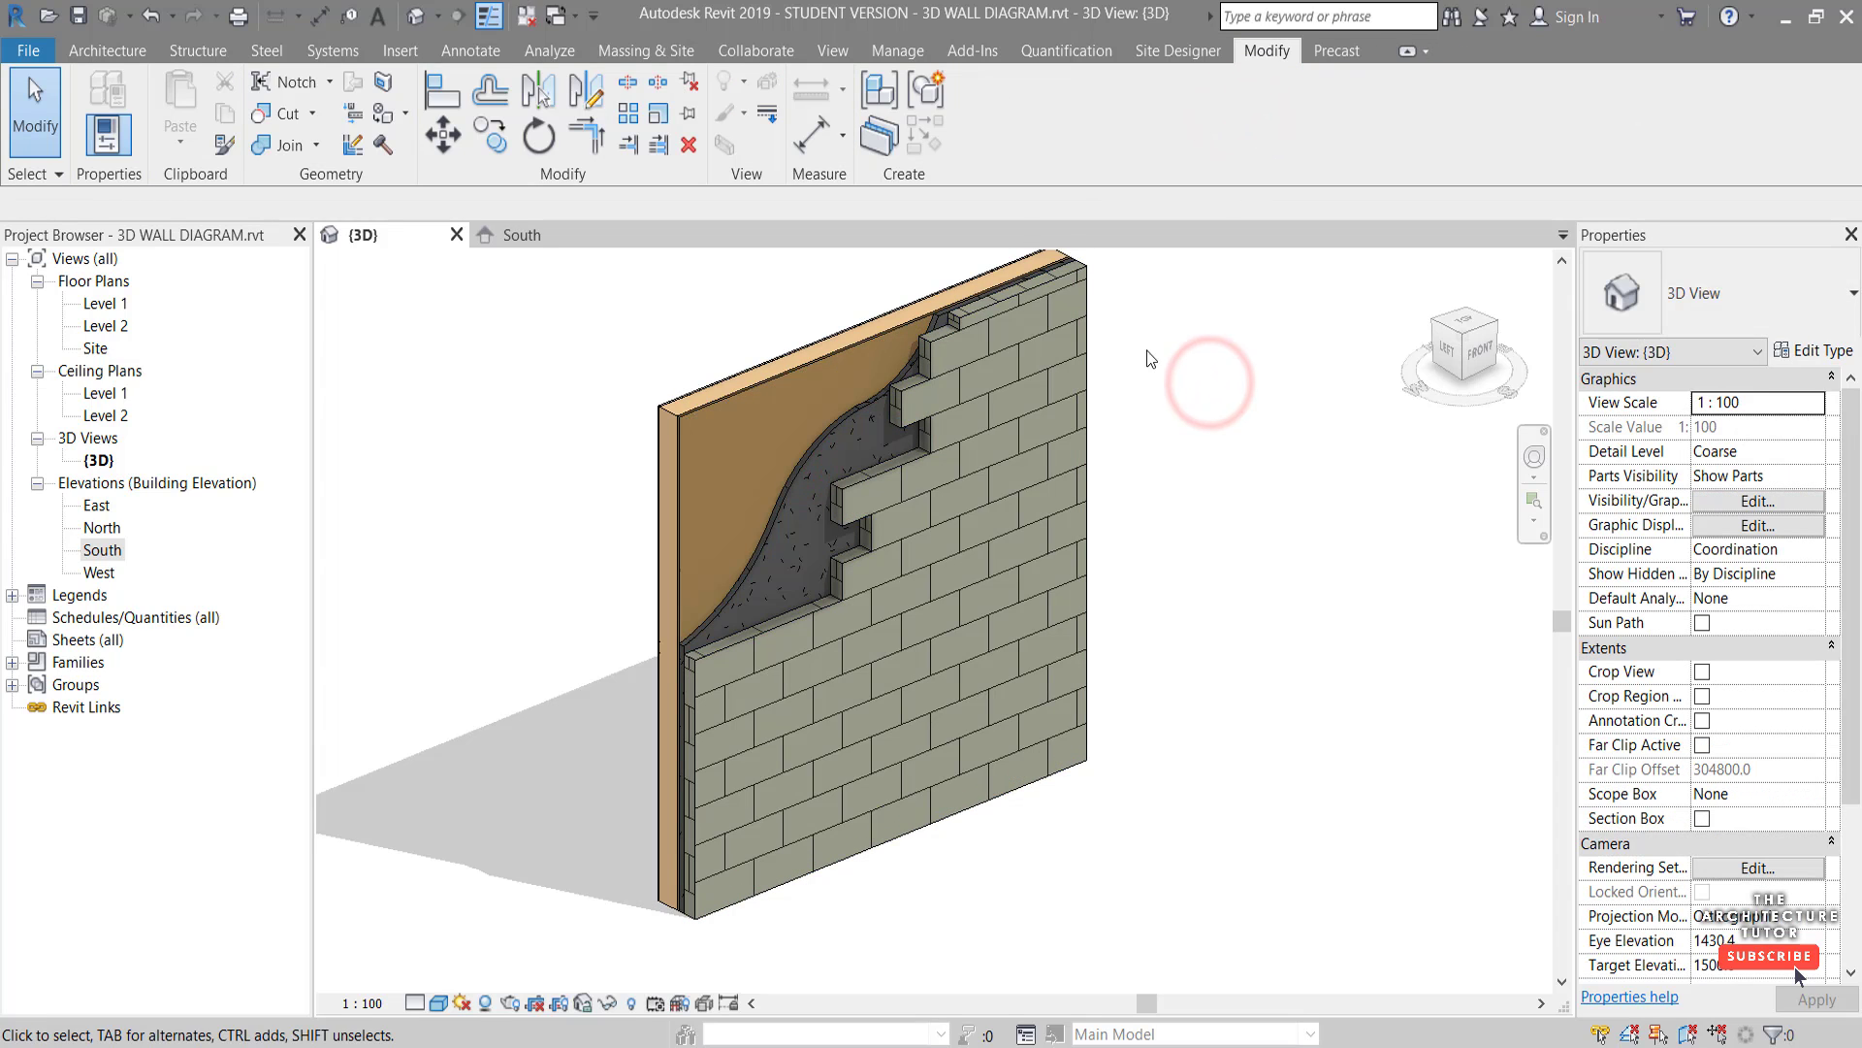
scroll(735, 314, up, 2)
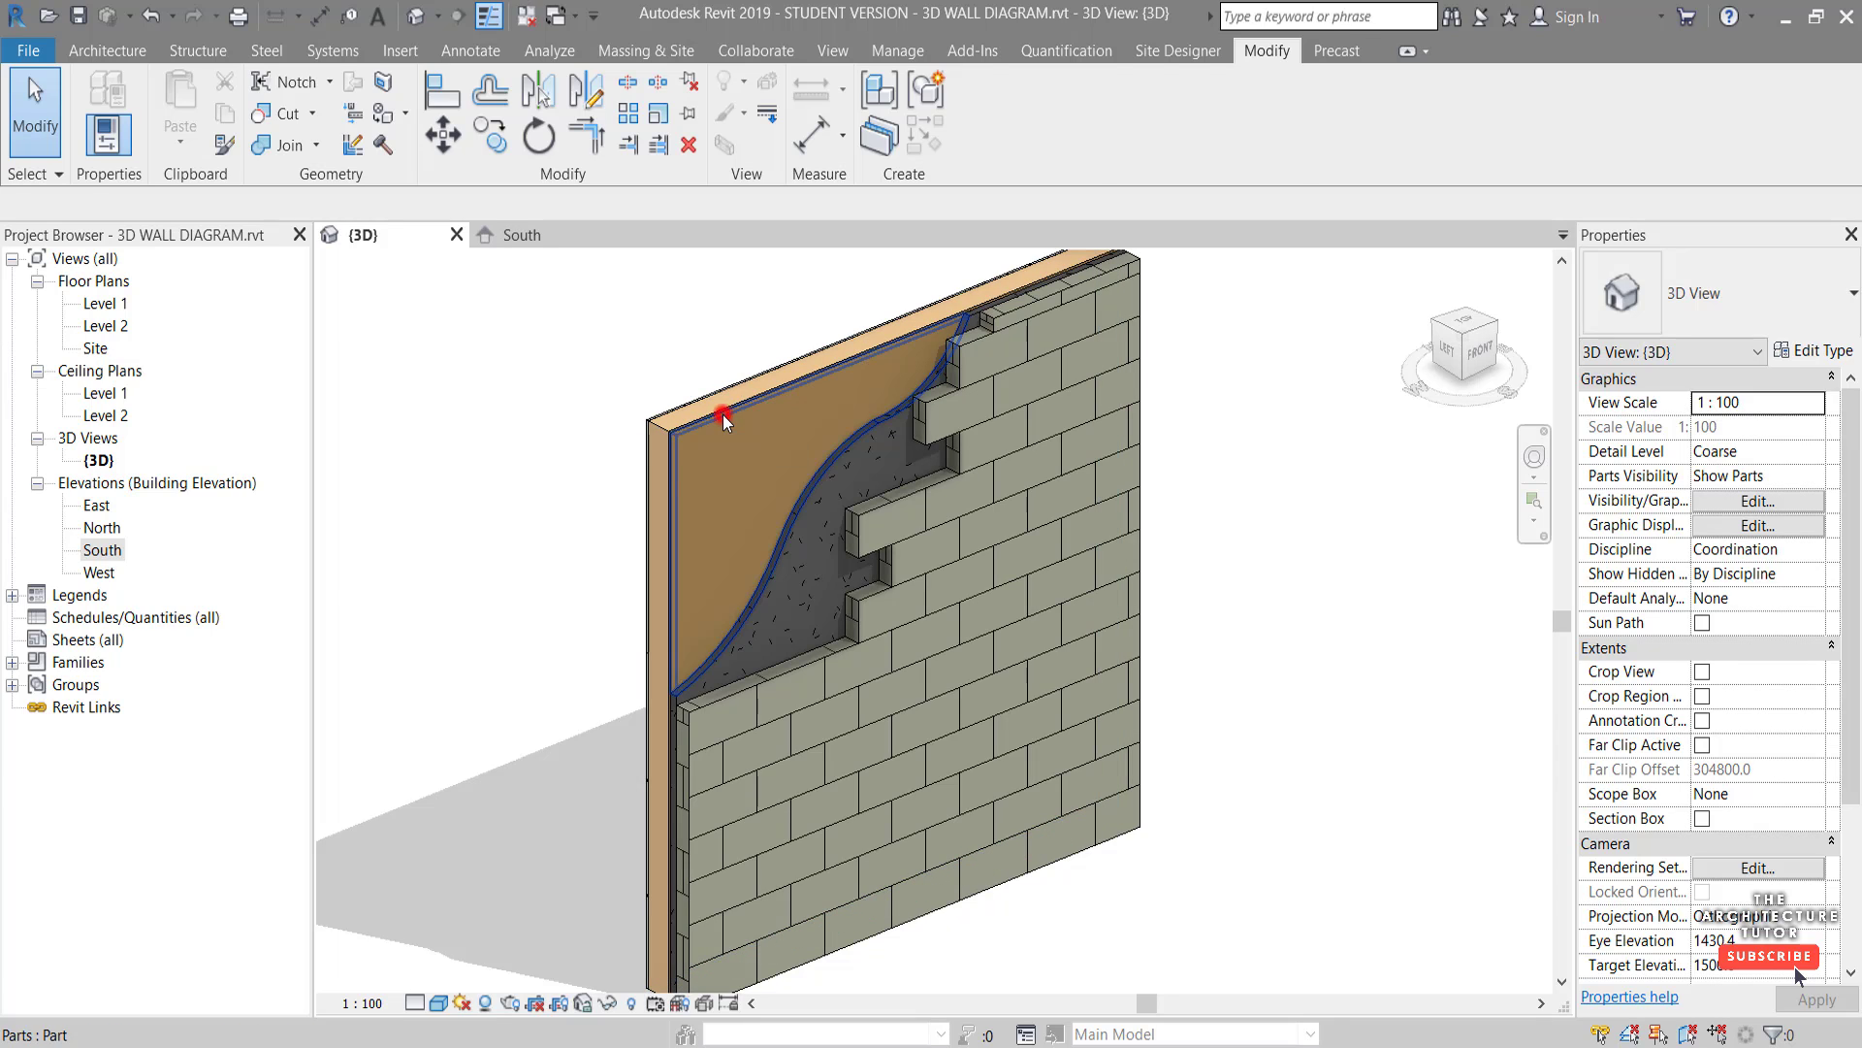
Hide the excluded curved cavity-fill piece and stepped block part in the 3D view
click(723, 415)
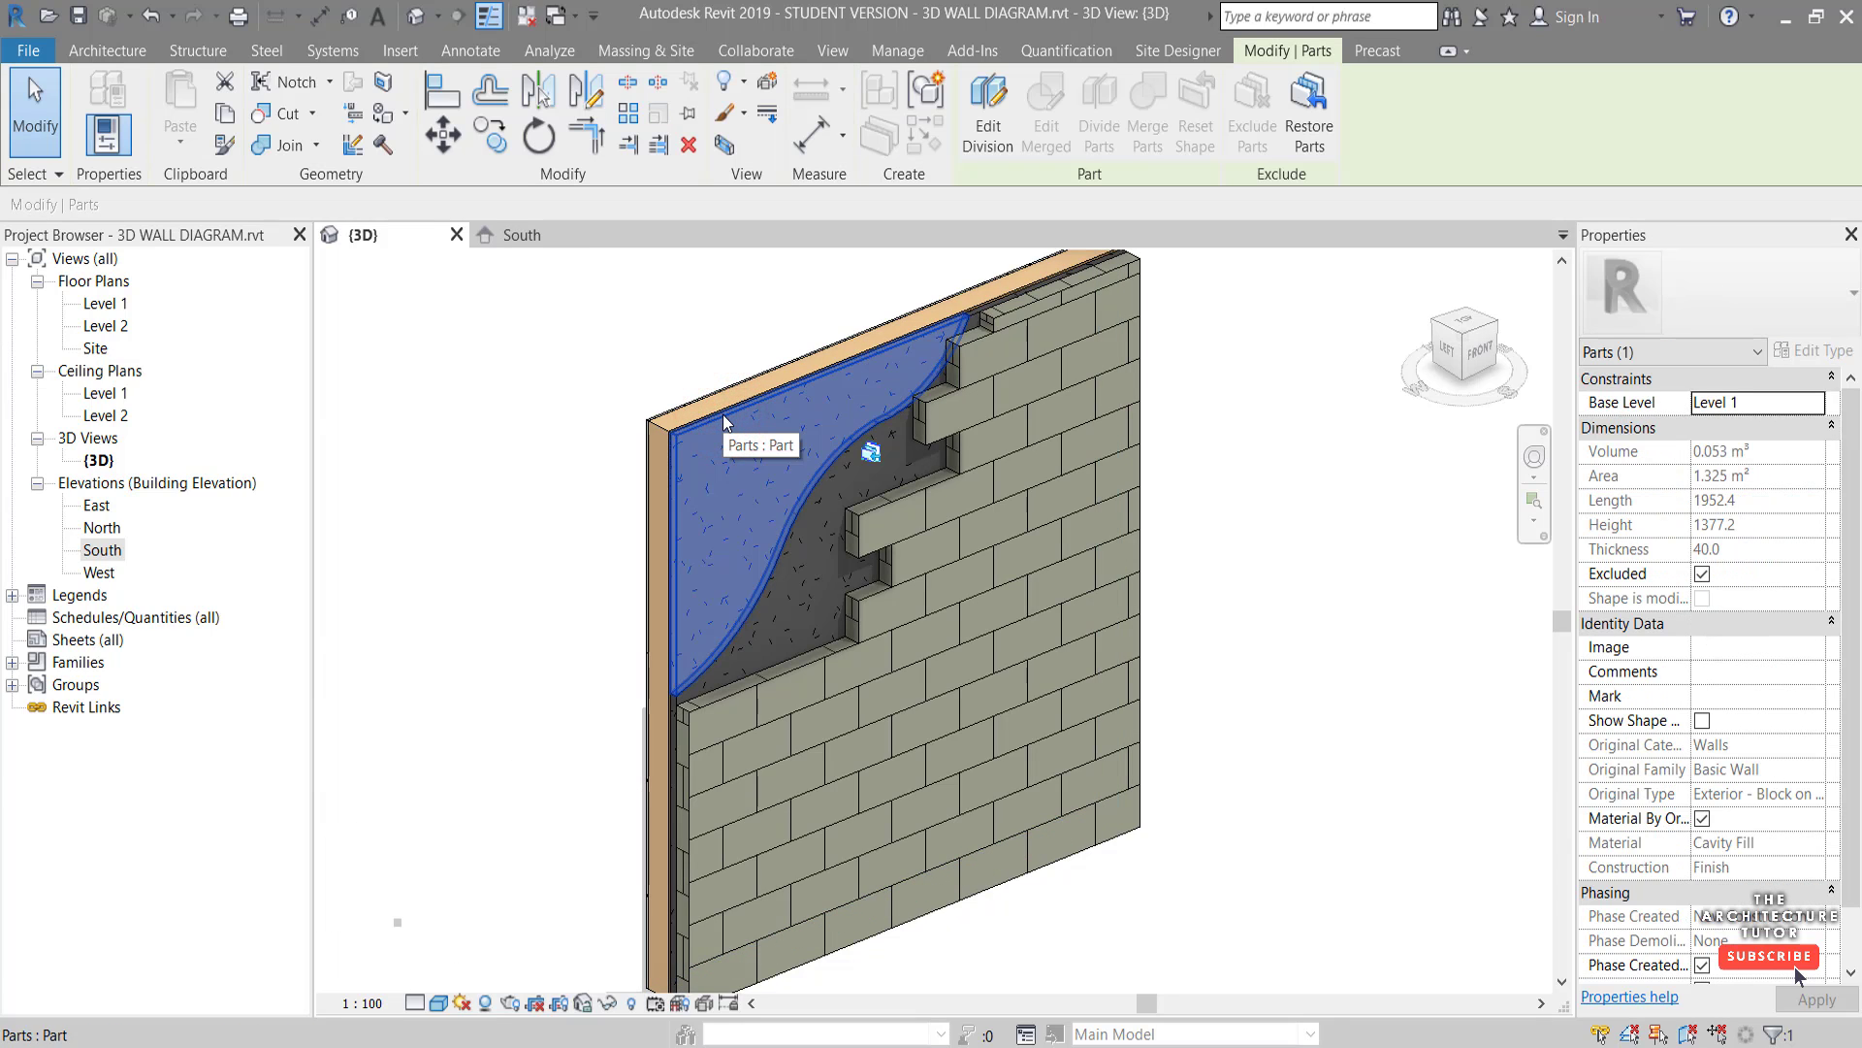
right_click(724, 415)
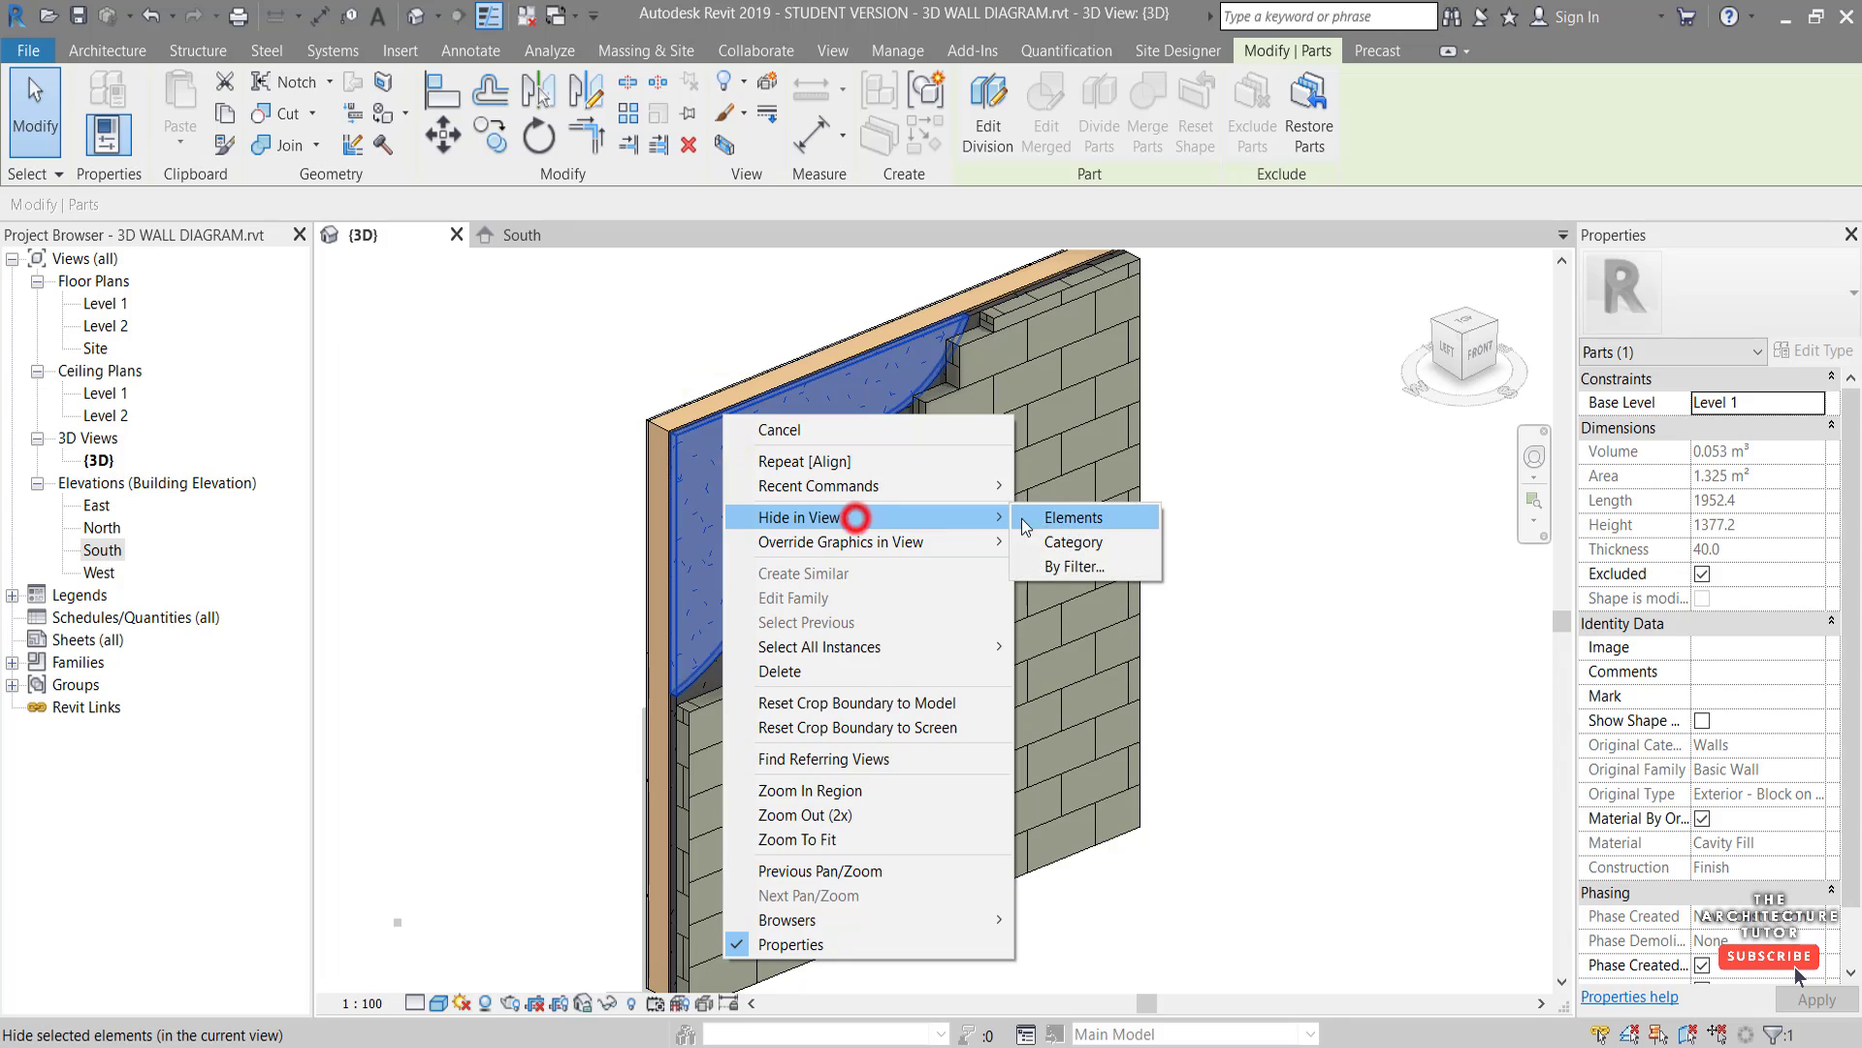
click(1044, 516)
click(846, 473)
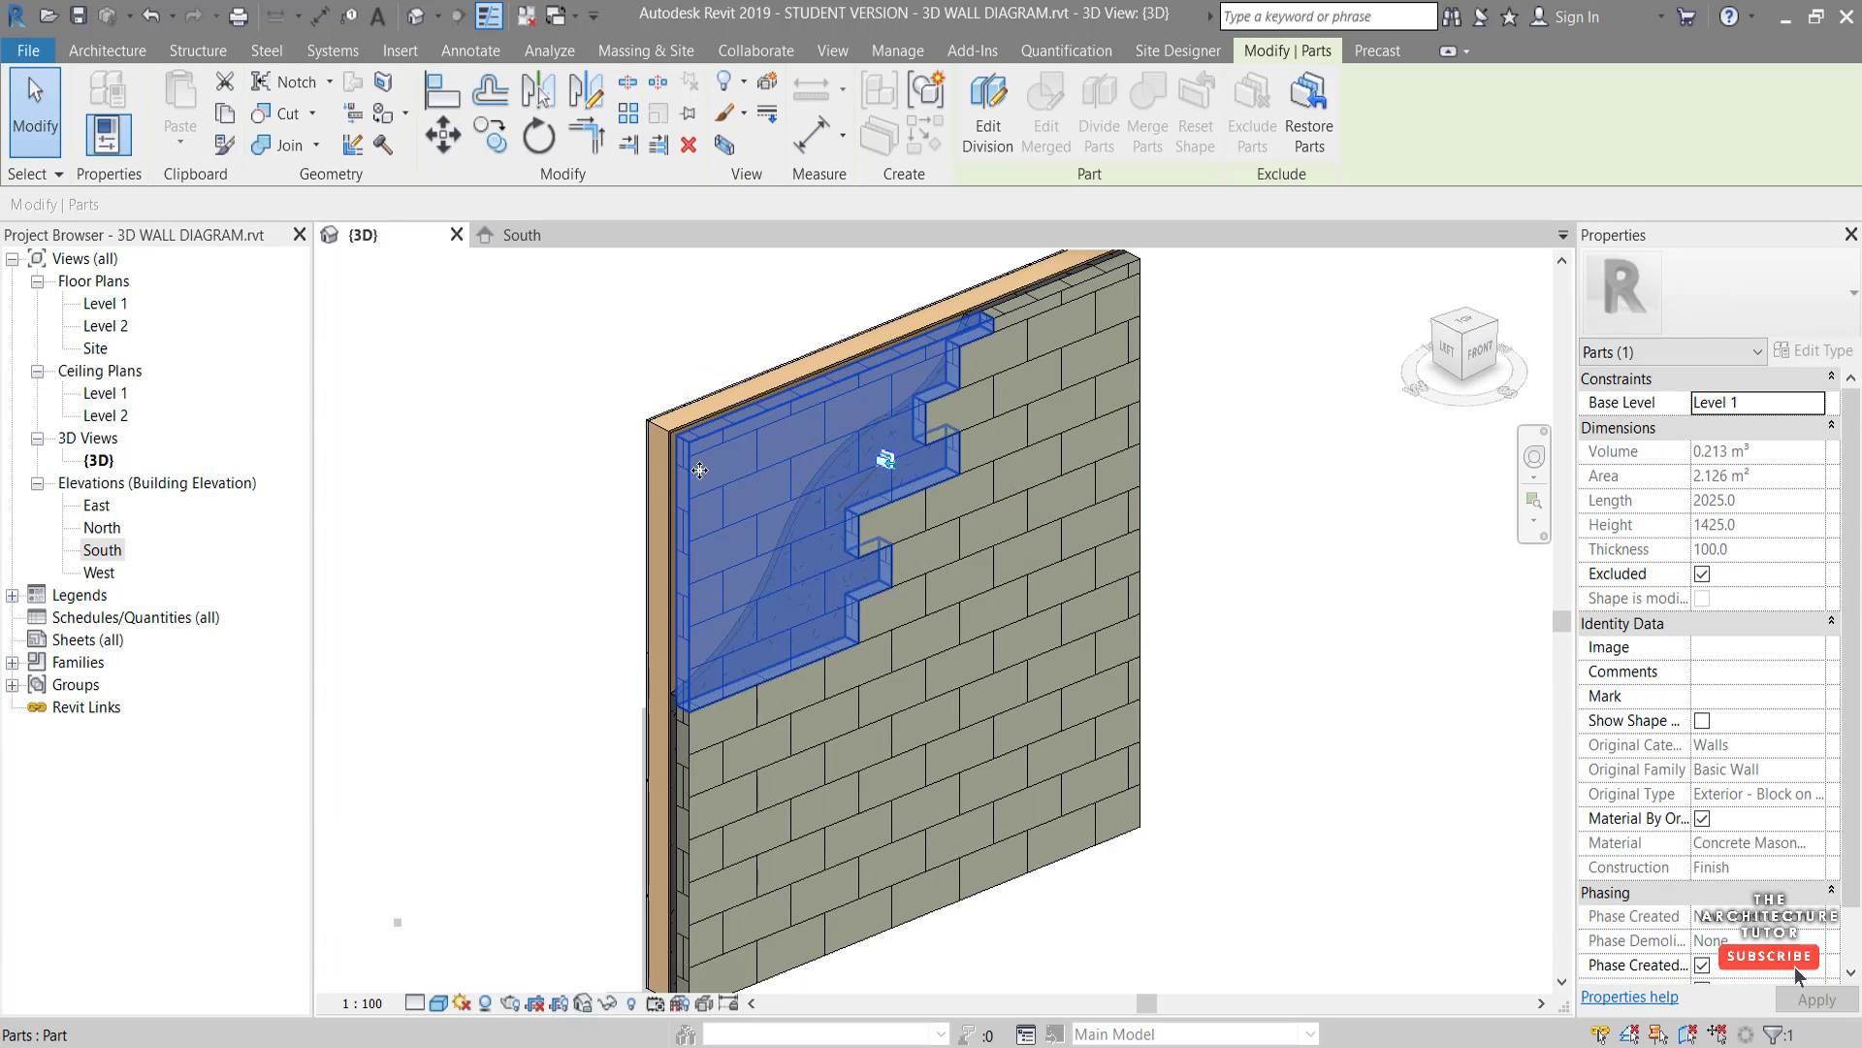
right_click(716, 411)
click(882, 530)
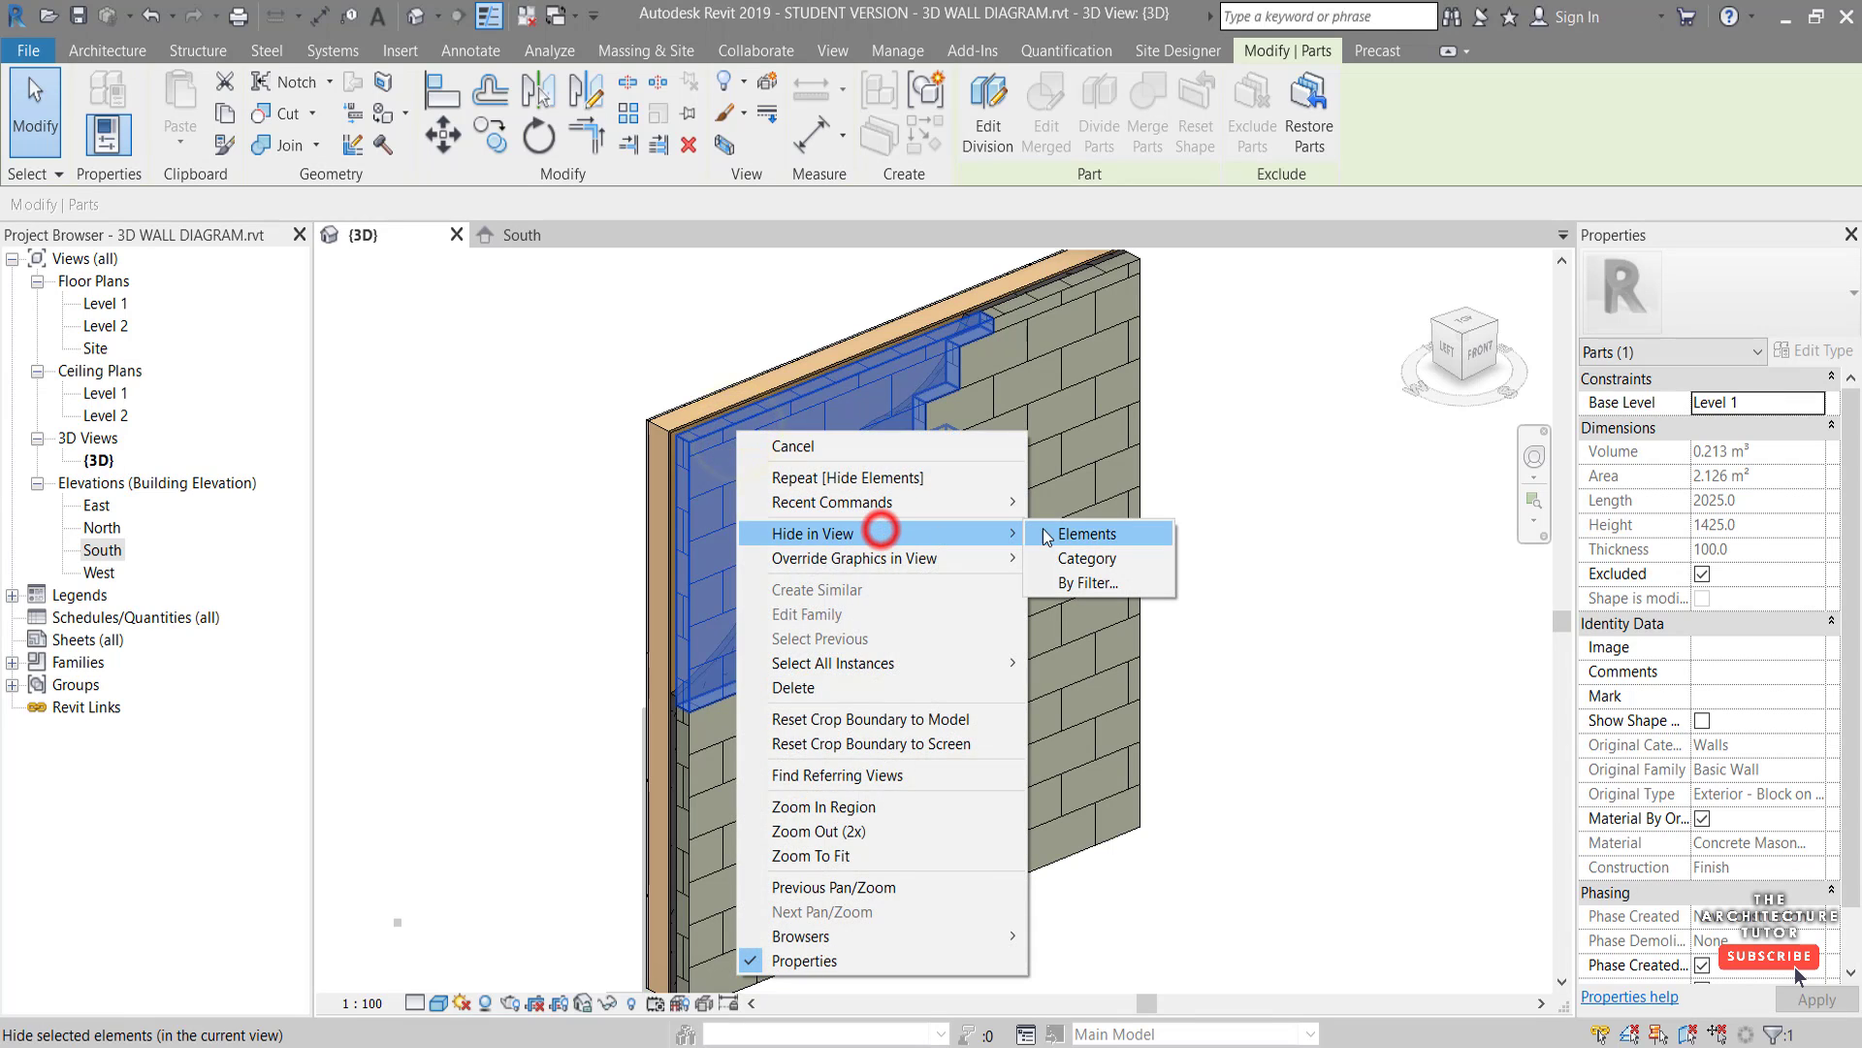
click(1053, 529)
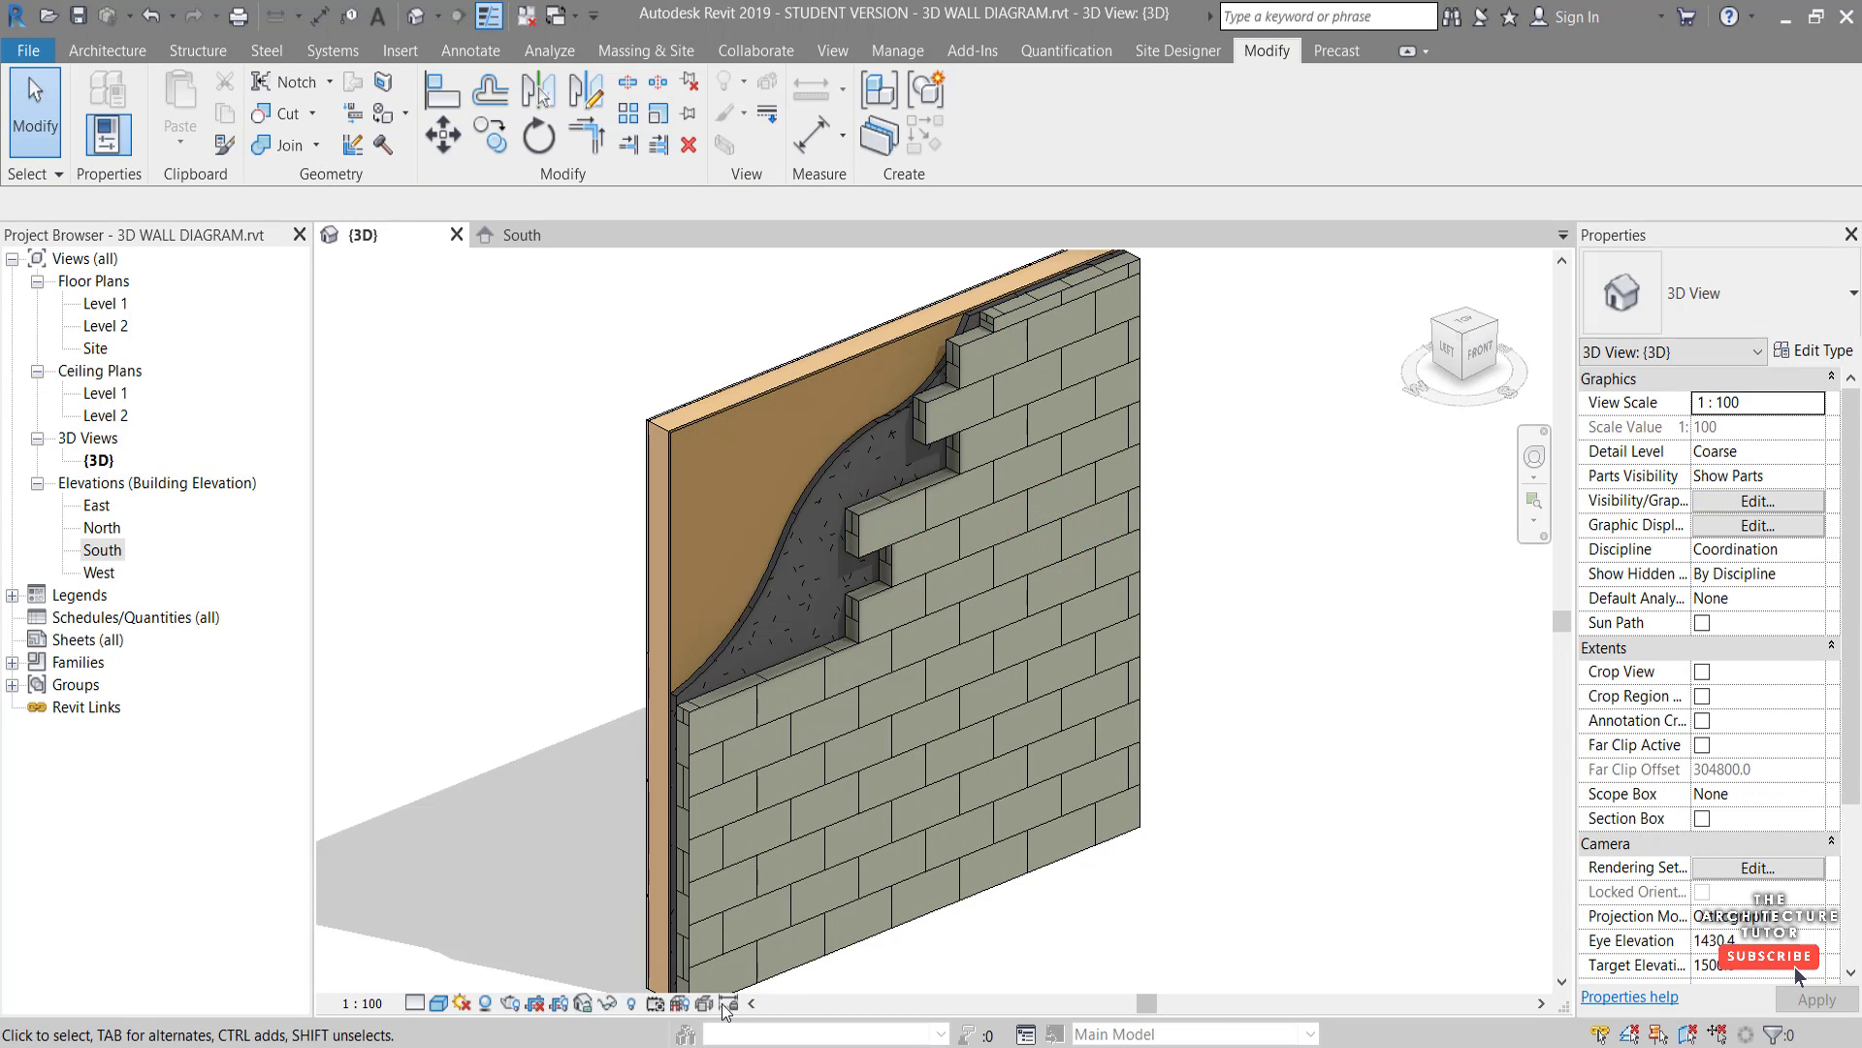
click(632, 1005)
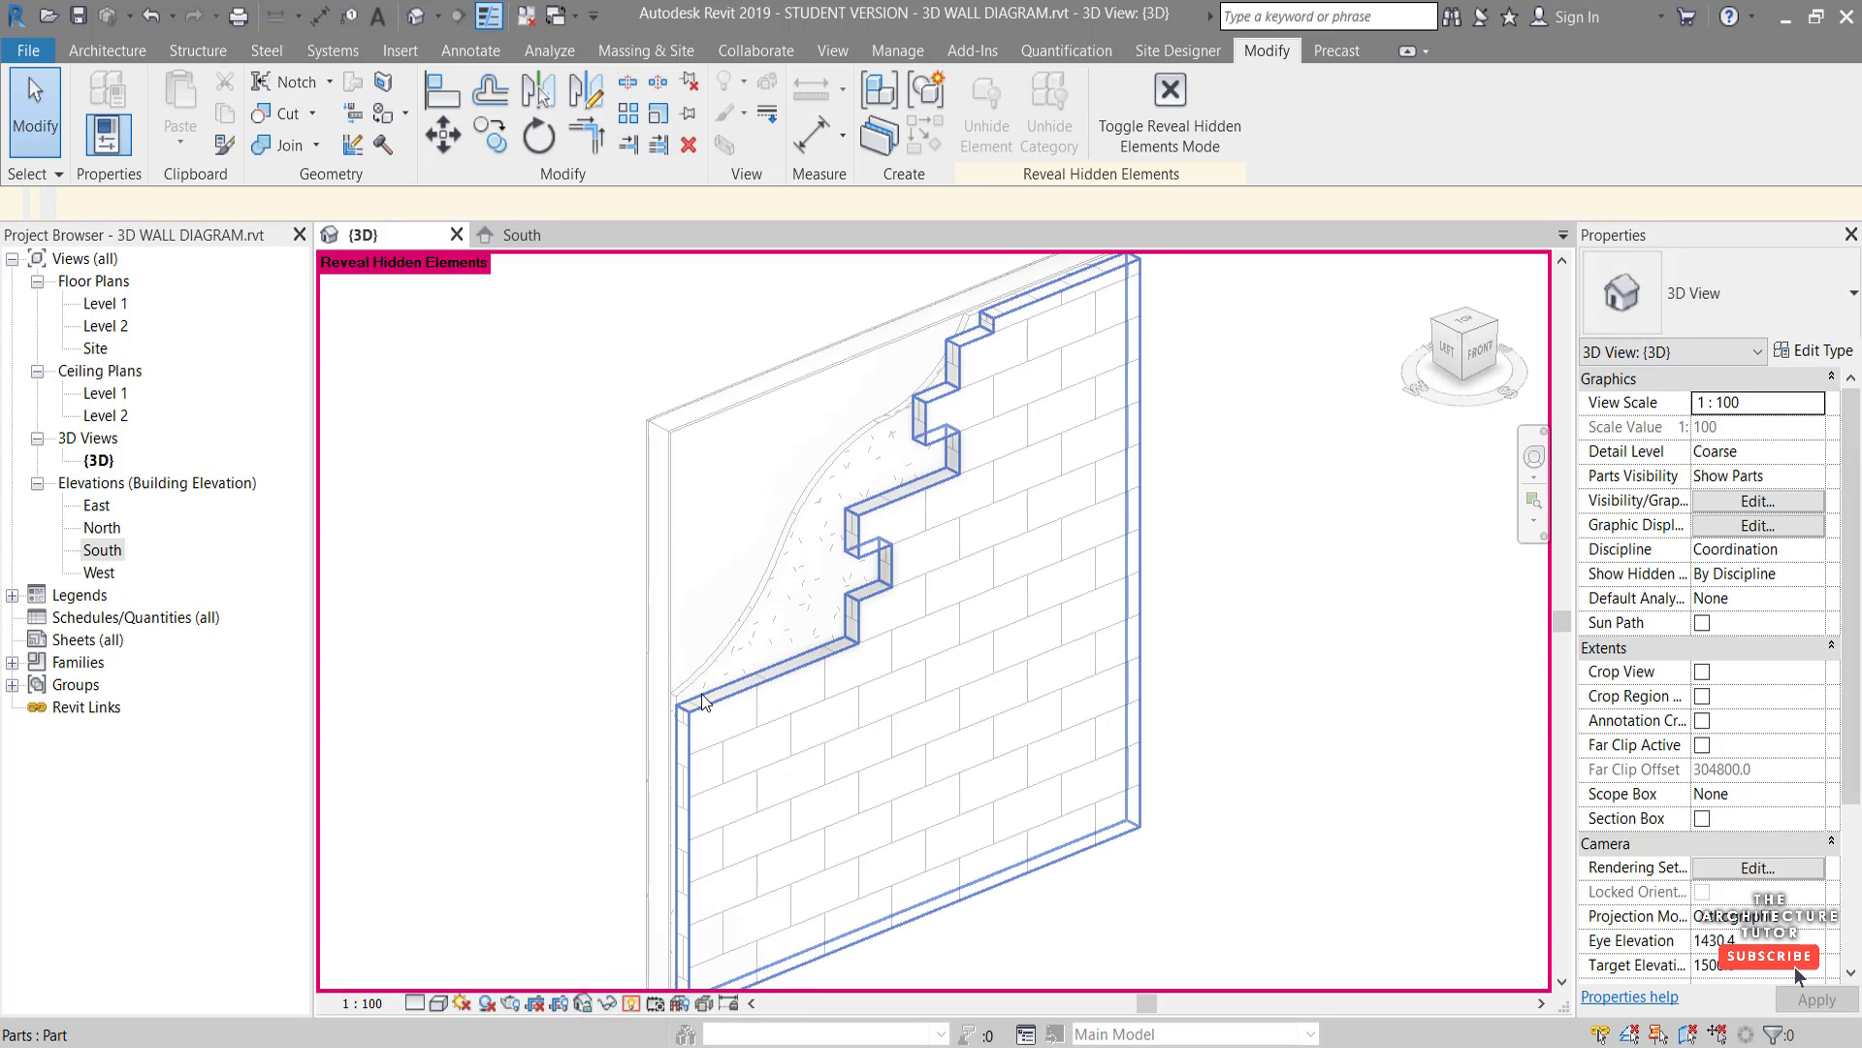
click(633, 1005)
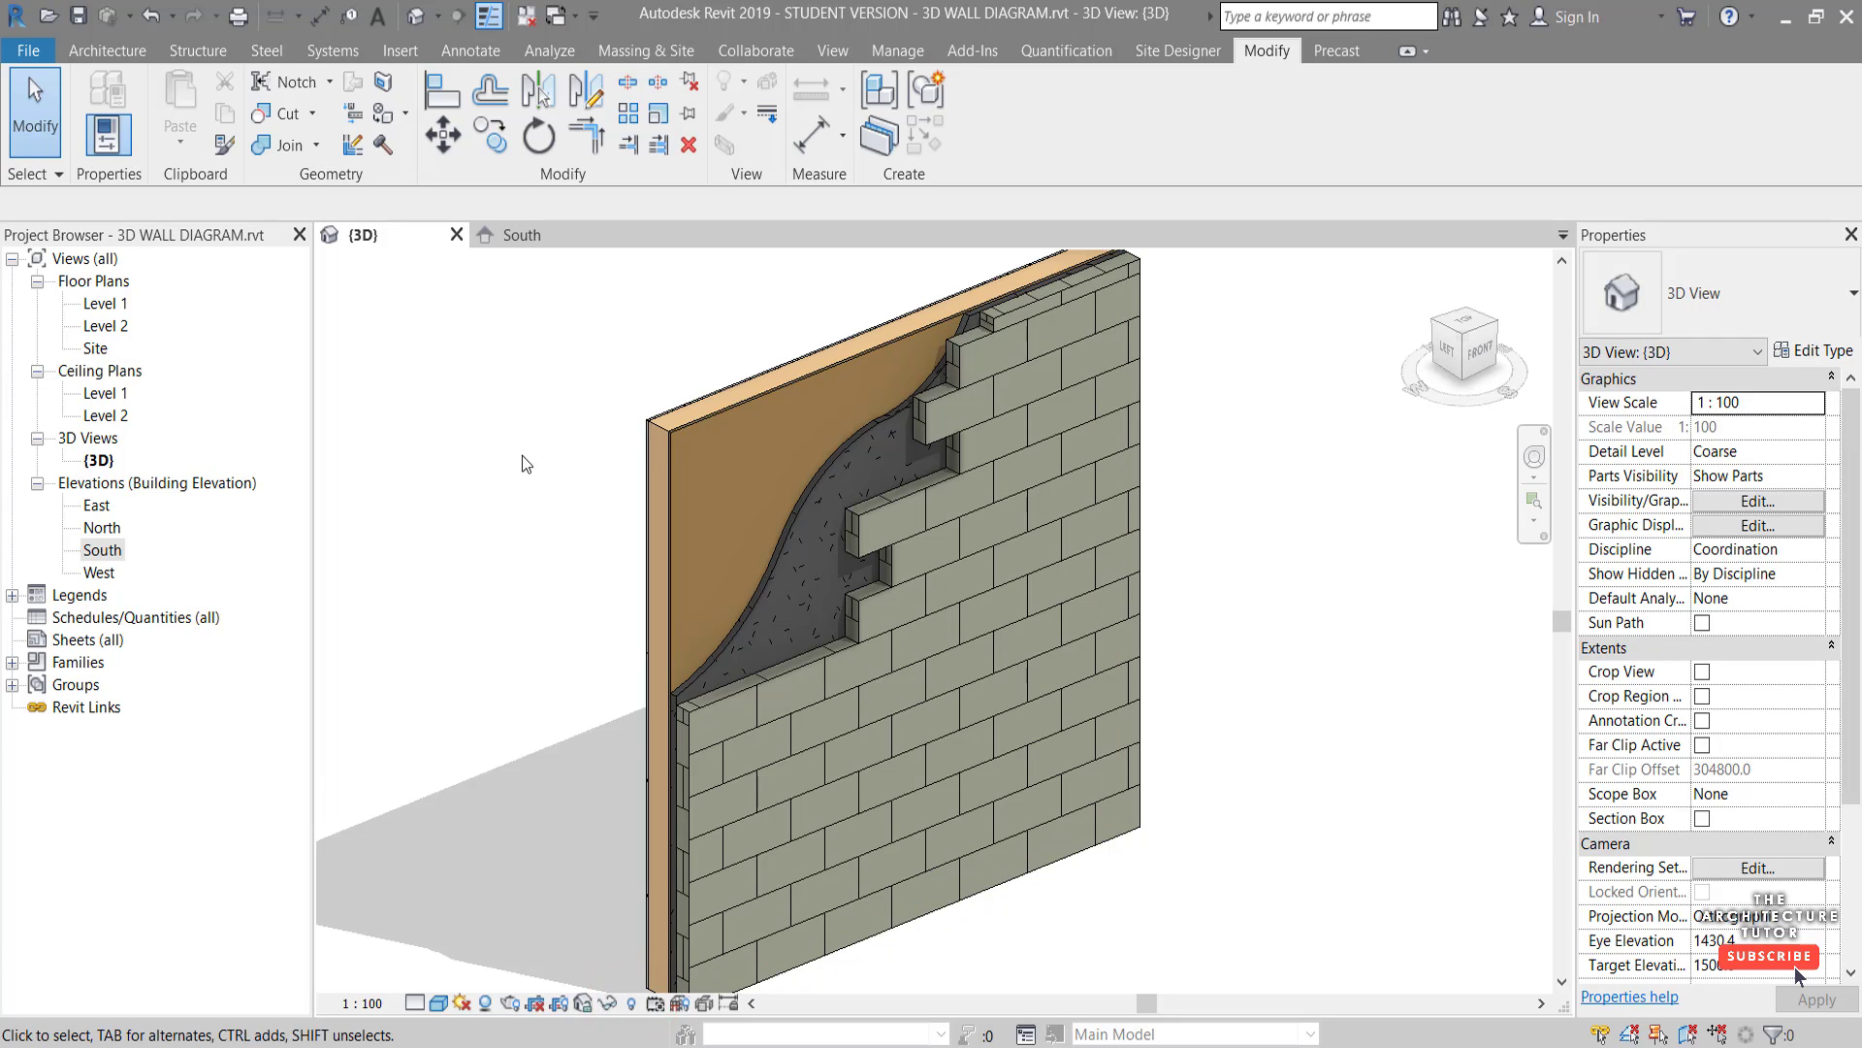
scroll(559, 476, up, 3)
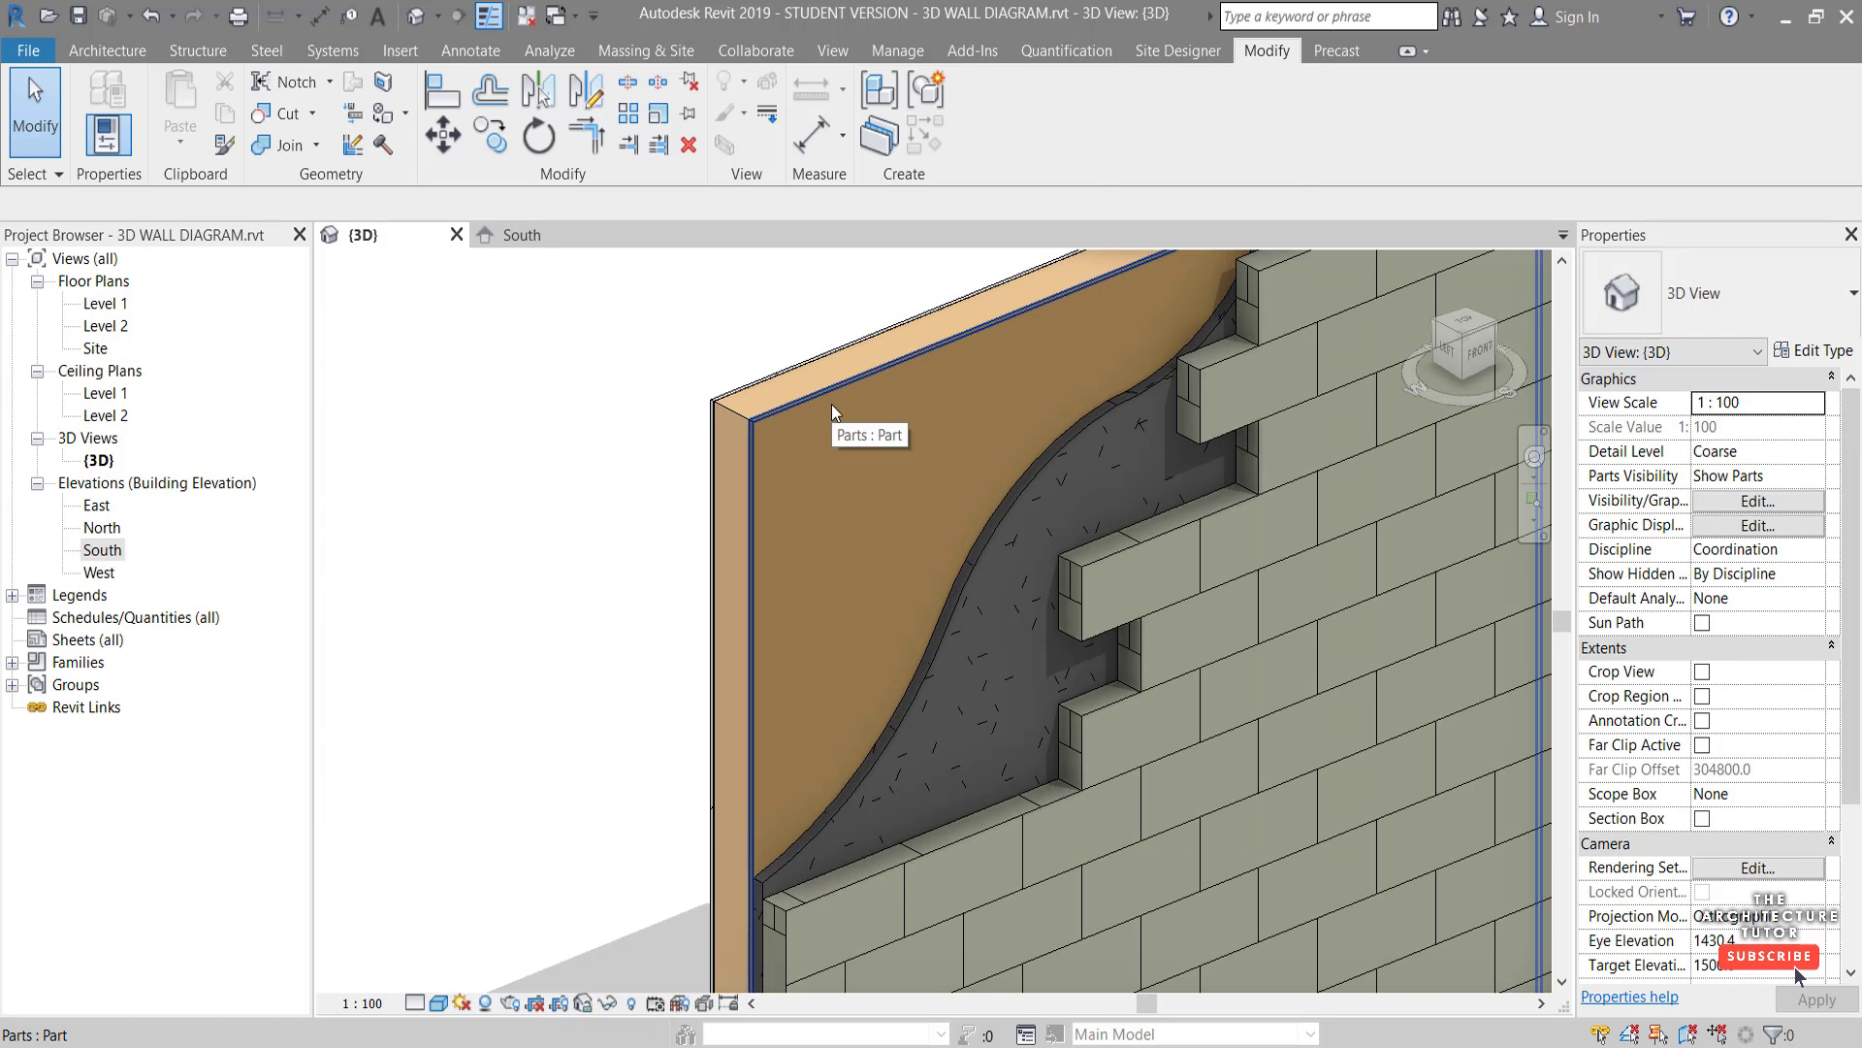
Select the plywood sheathing part and open a division sketch in the South elevation
click(832, 403)
click(1101, 105)
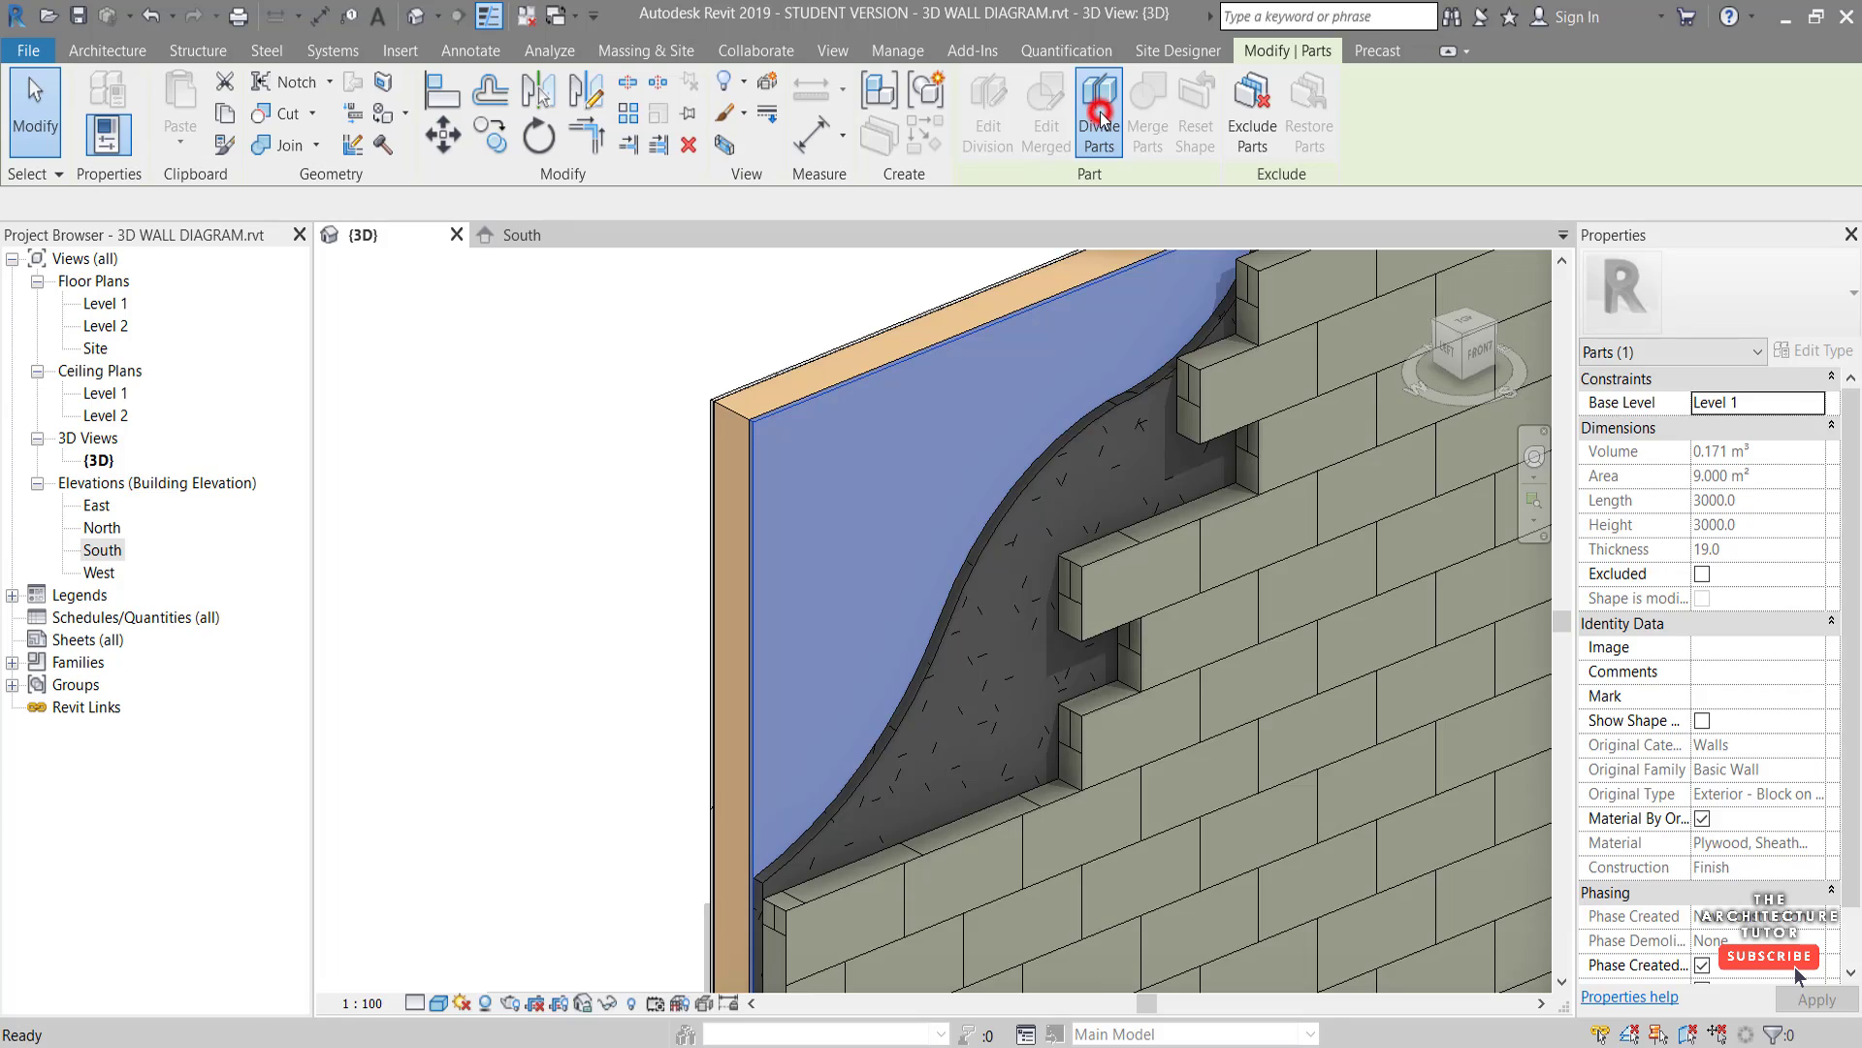
click(1018, 322)
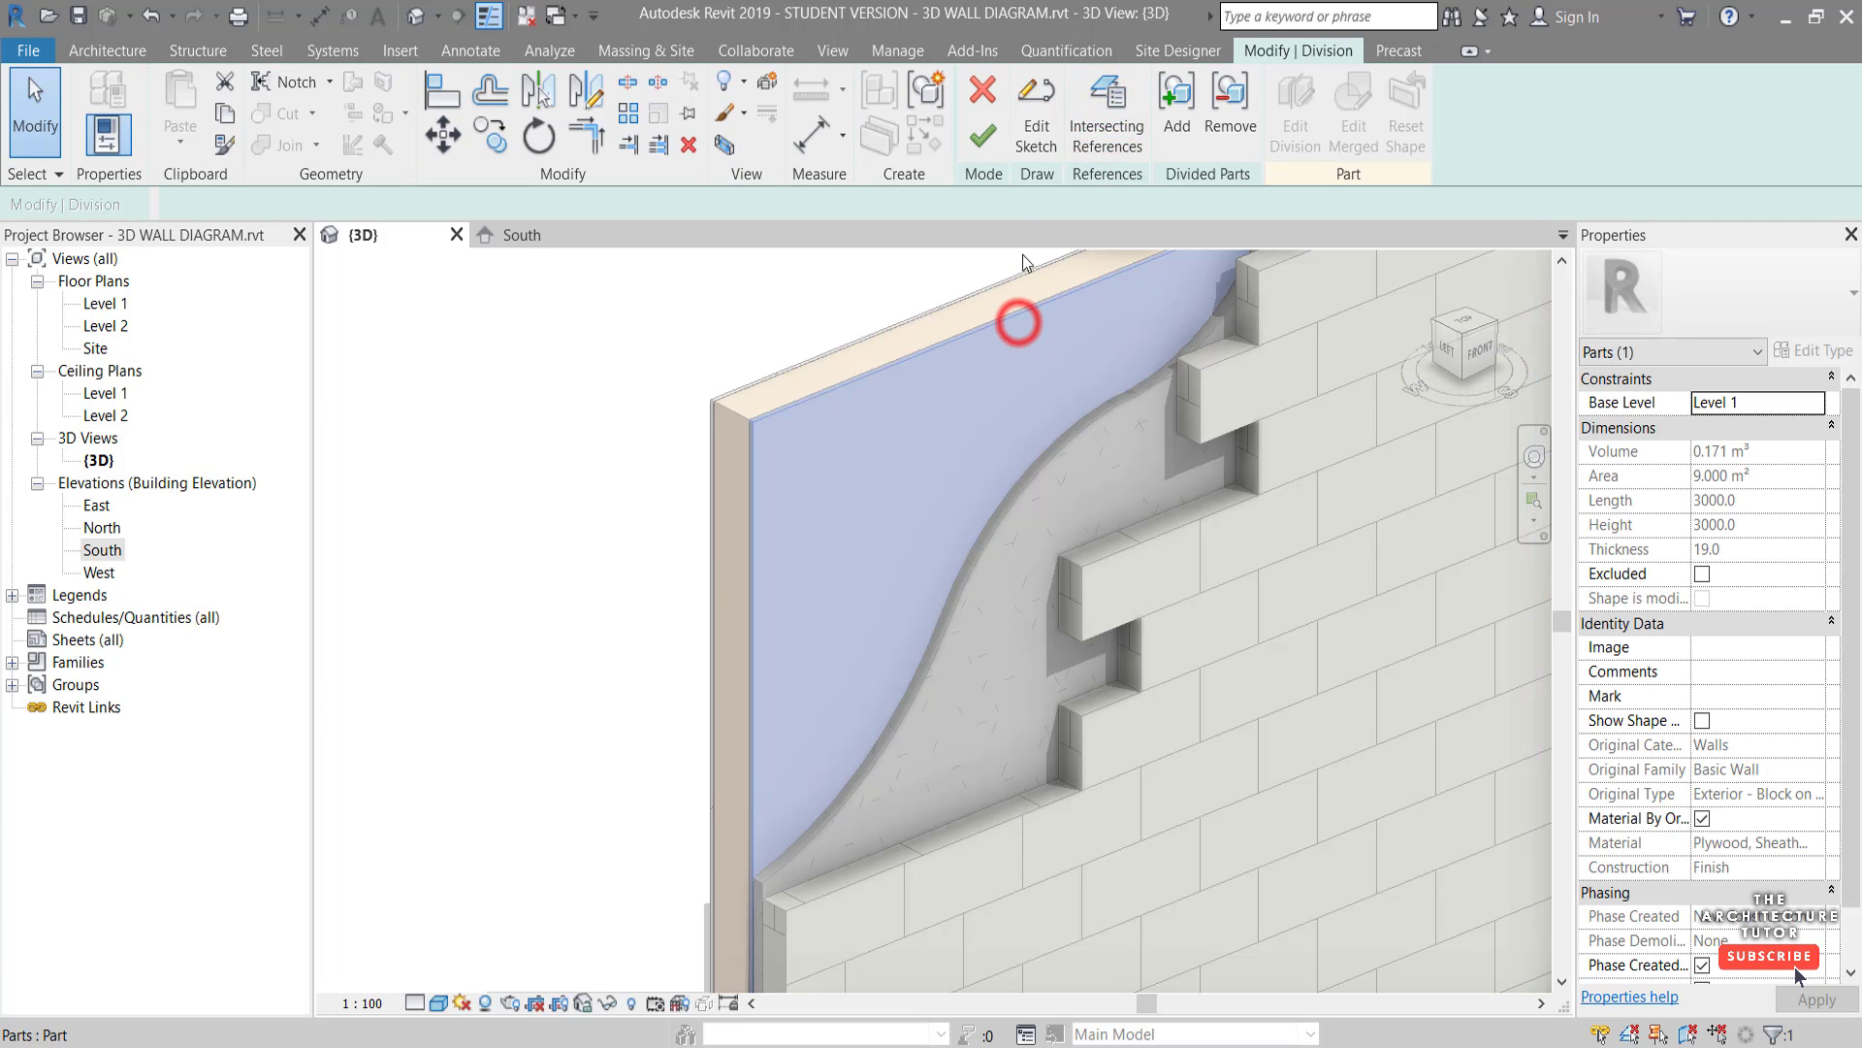
click(1031, 143)
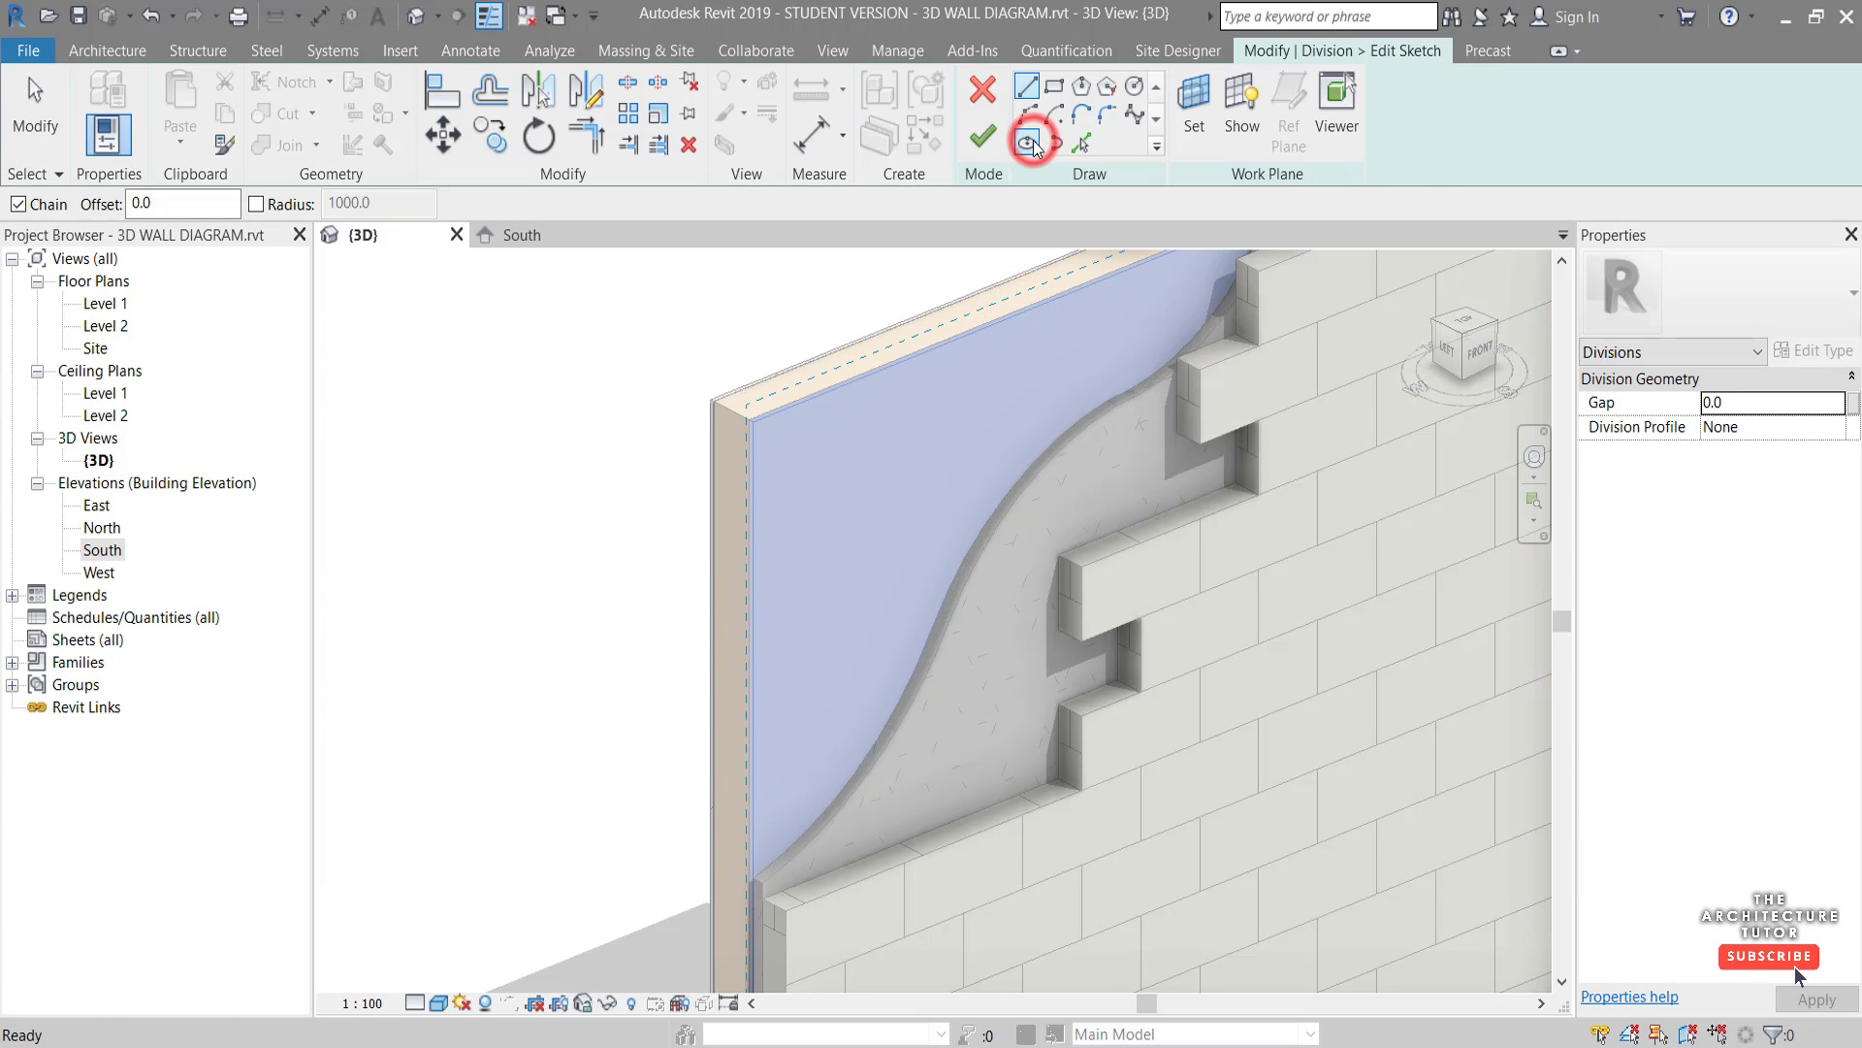
click(544, 234)
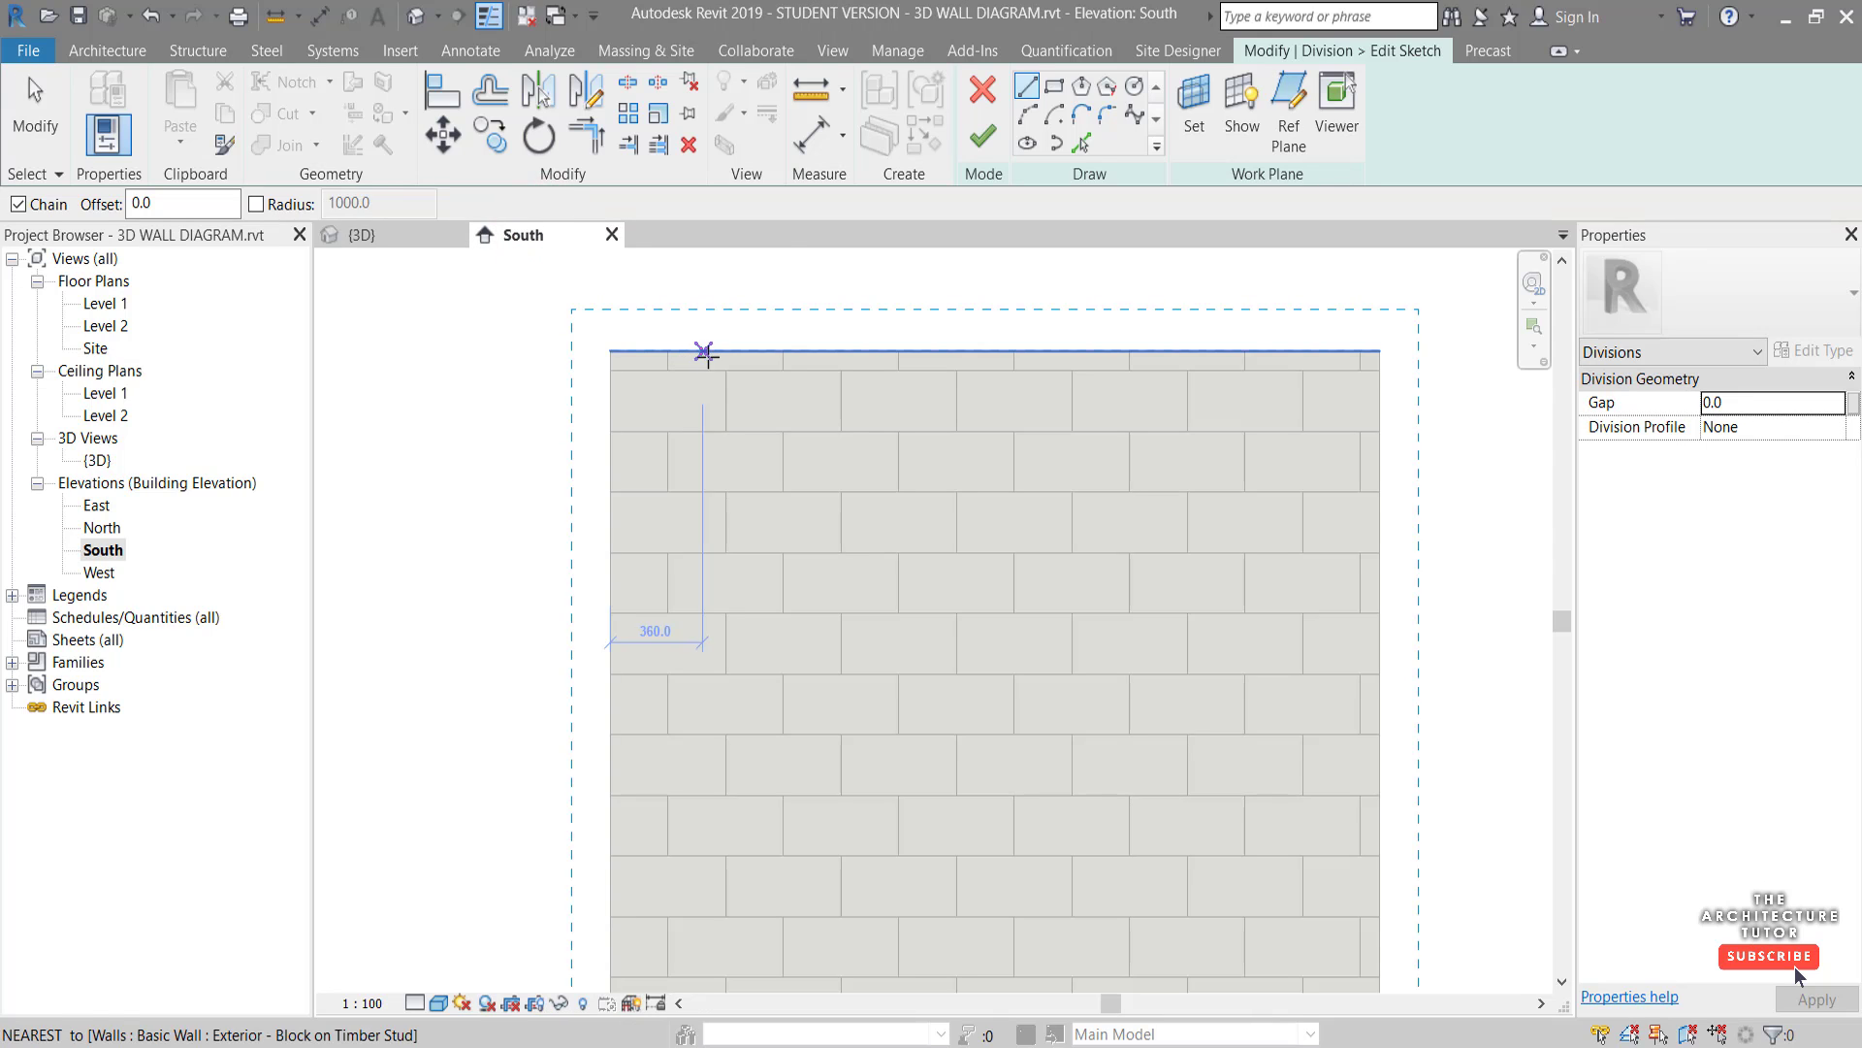
Draw chained start-end-radius arcs from the wall's left edge past its top, finish, return to 3D
click(1028, 113)
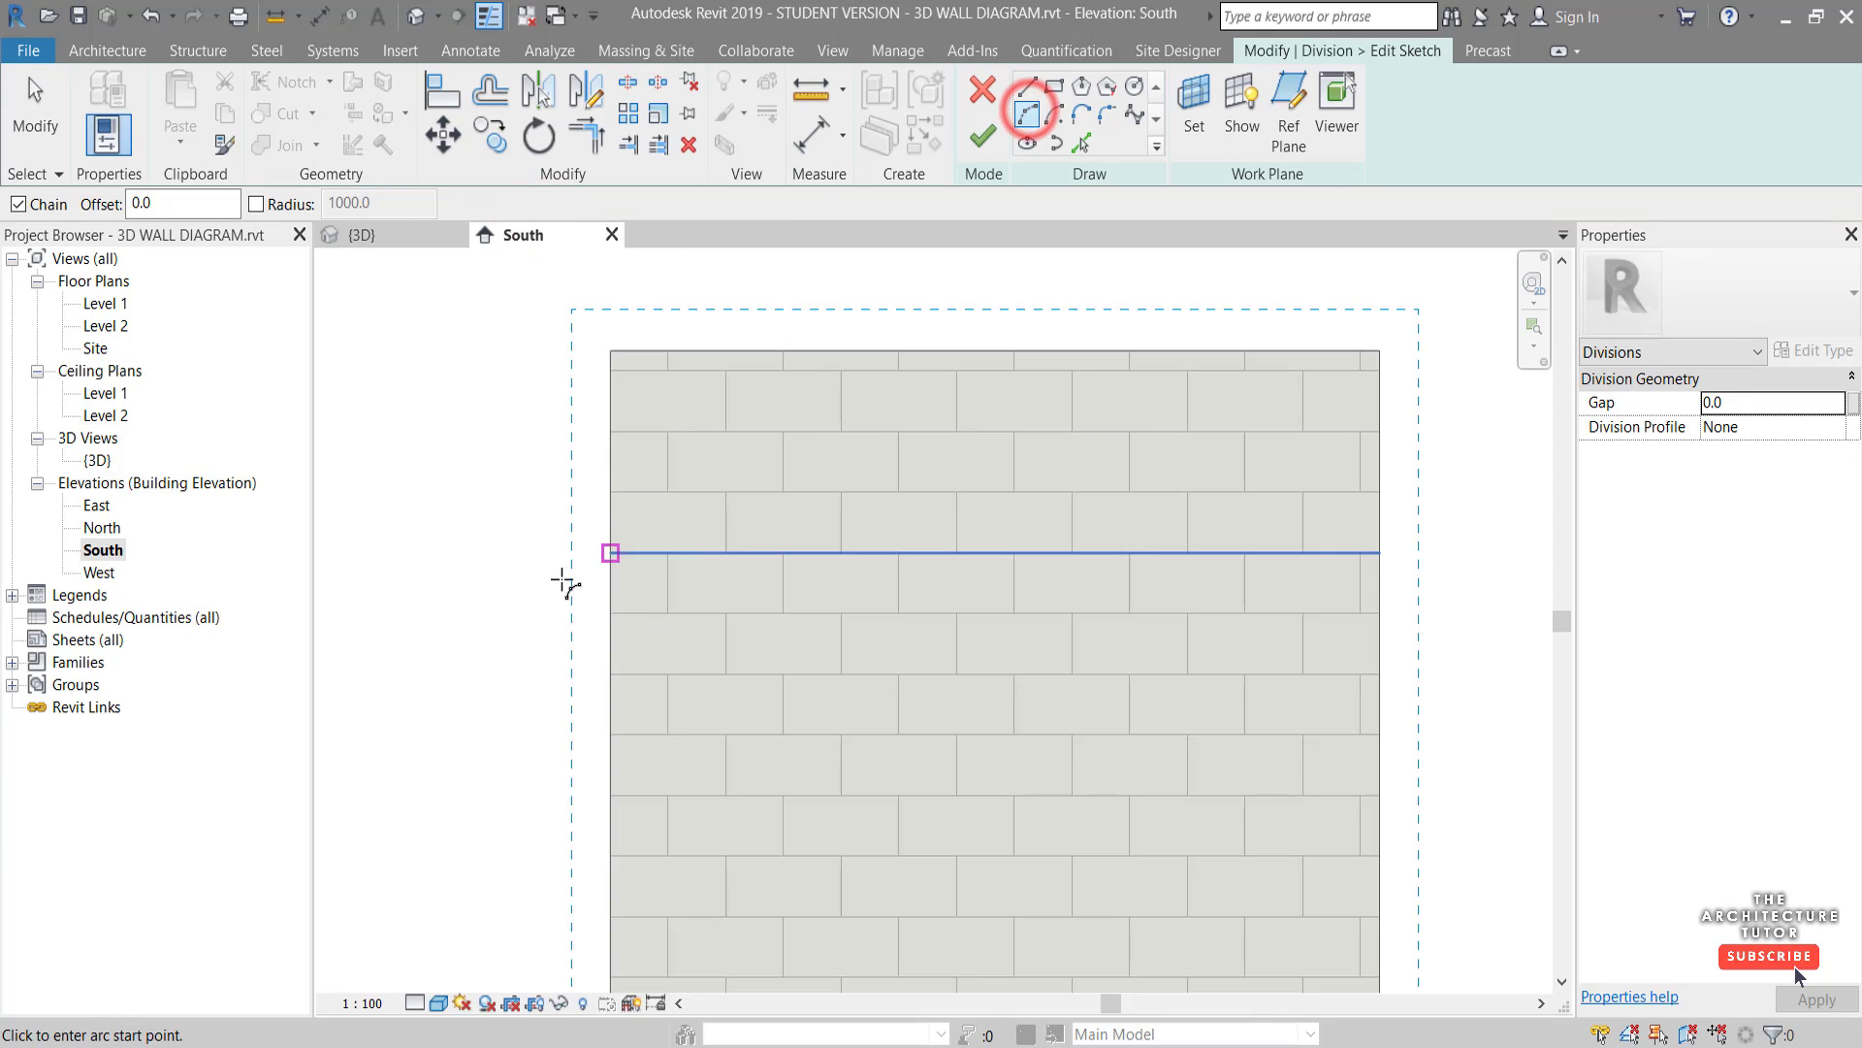
click(415, 692)
click(773, 478)
click(726, 599)
click(964, 387)
click(904, 386)
click(1090, 276)
click(1059, 356)
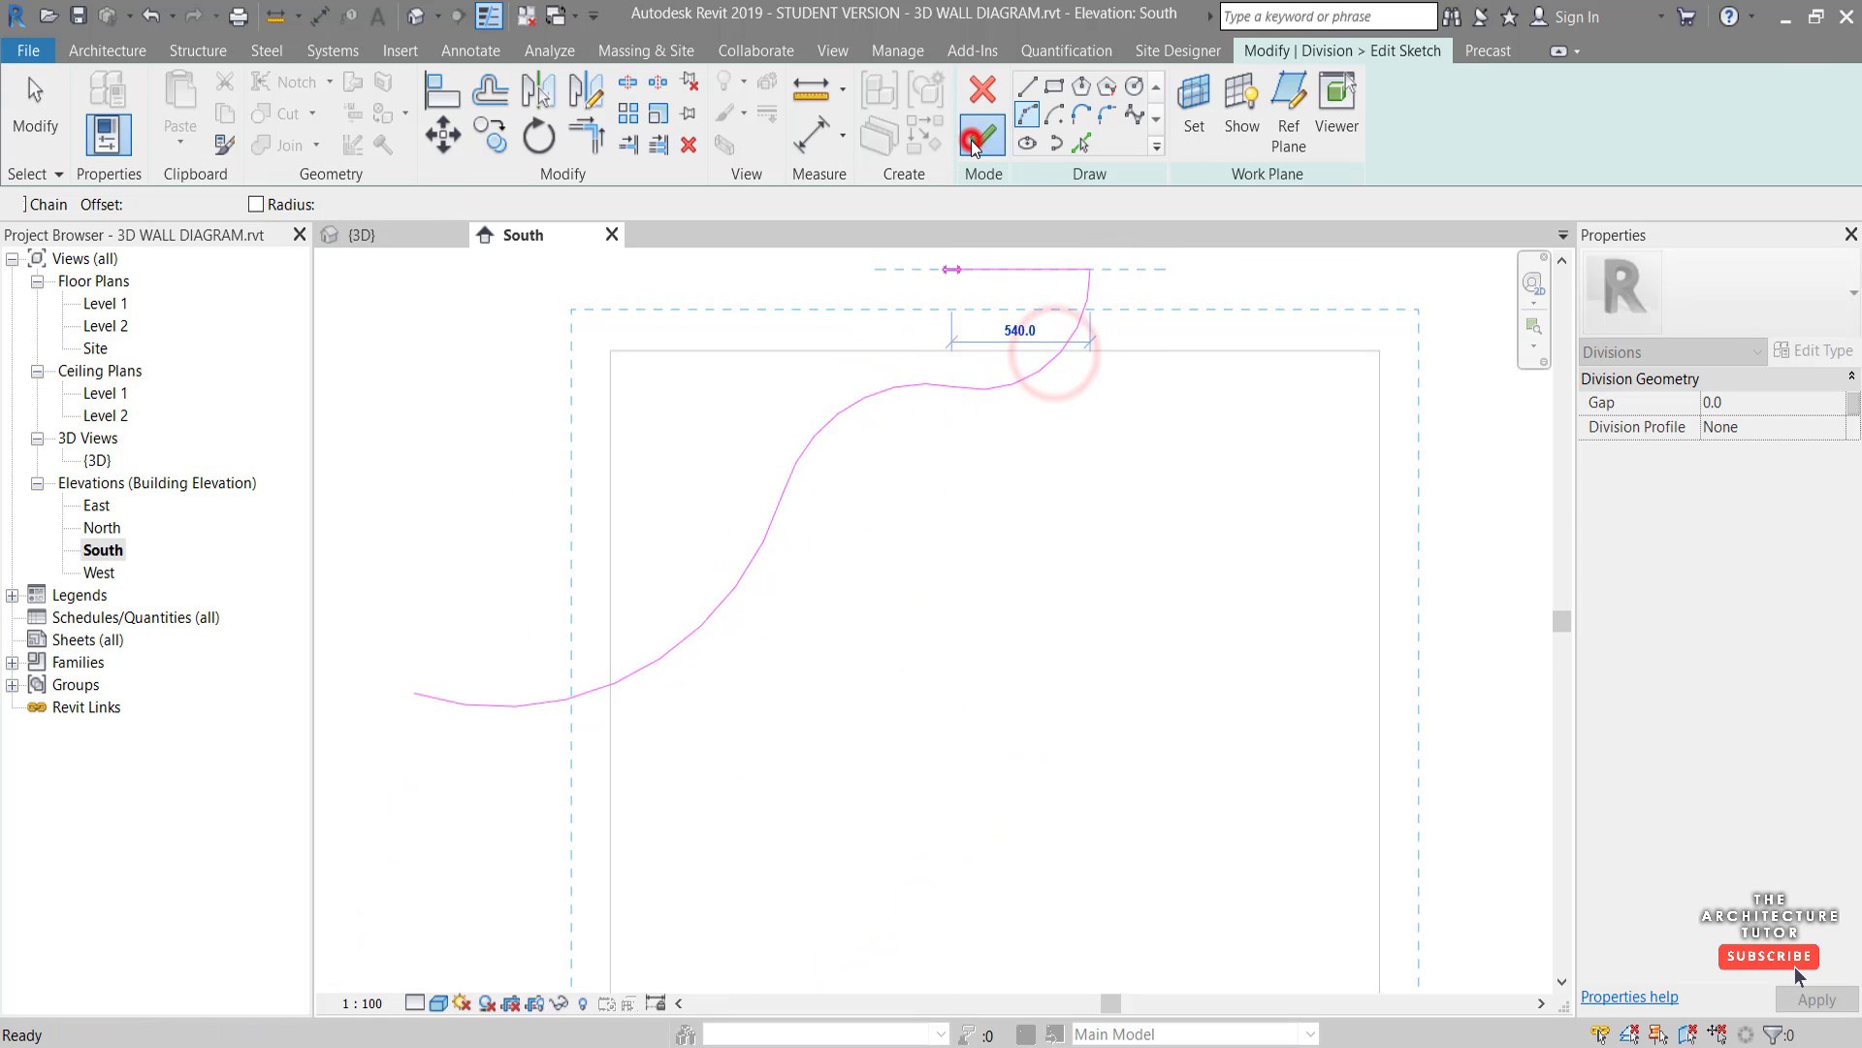
click(983, 137)
click(415, 236)
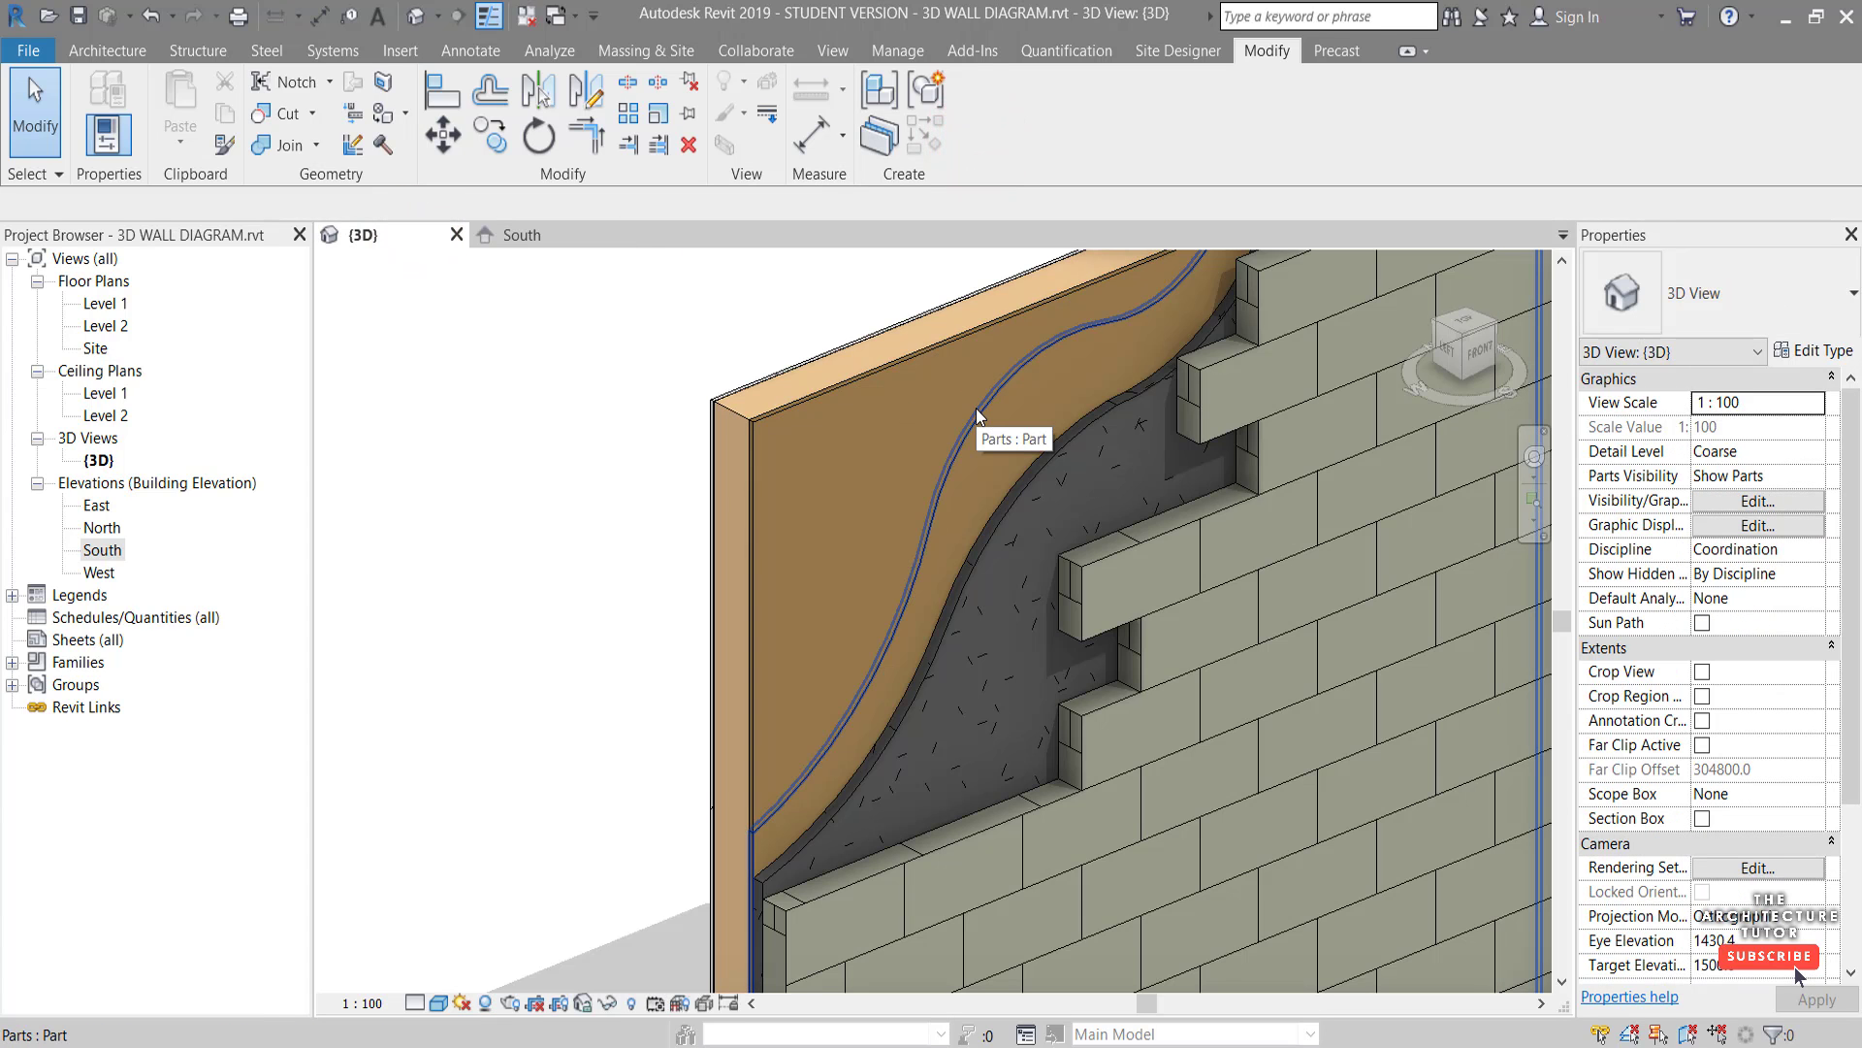
Hide the upper plywood piece in the 3D view
click(940, 371)
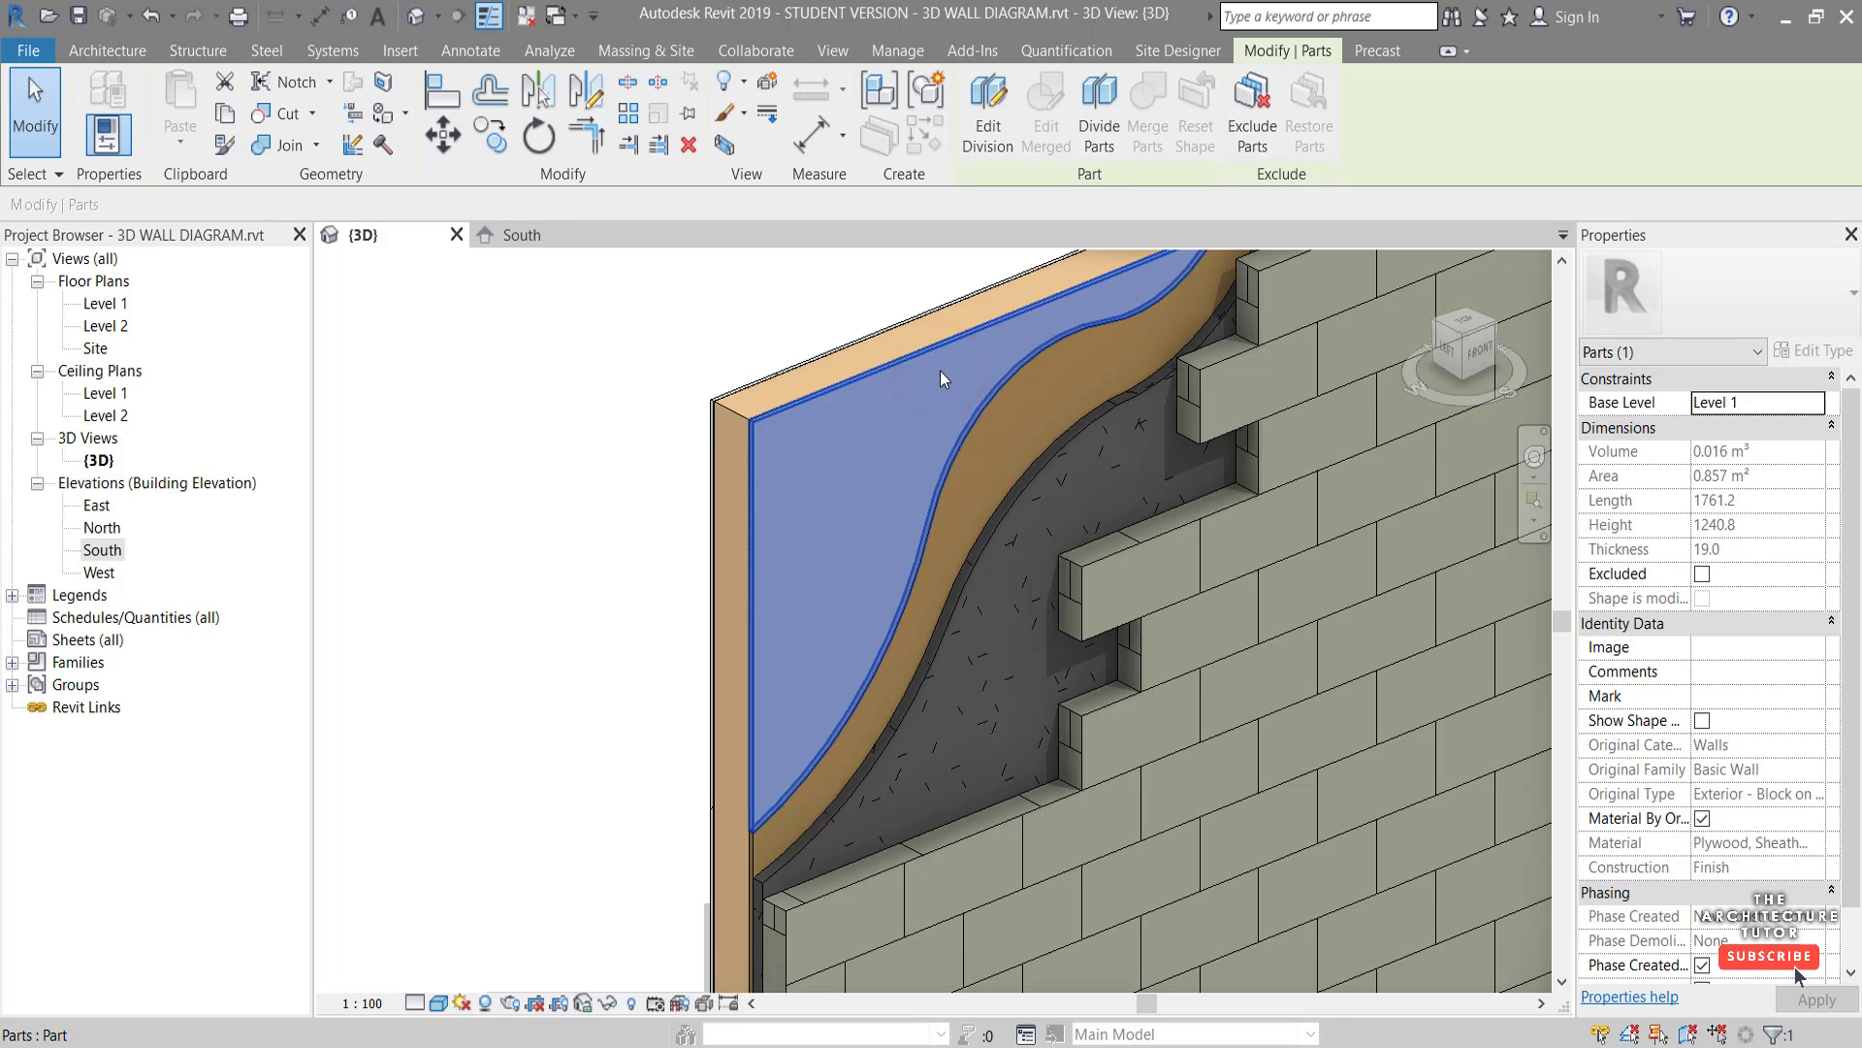
right_click(939, 370)
click(1009, 473)
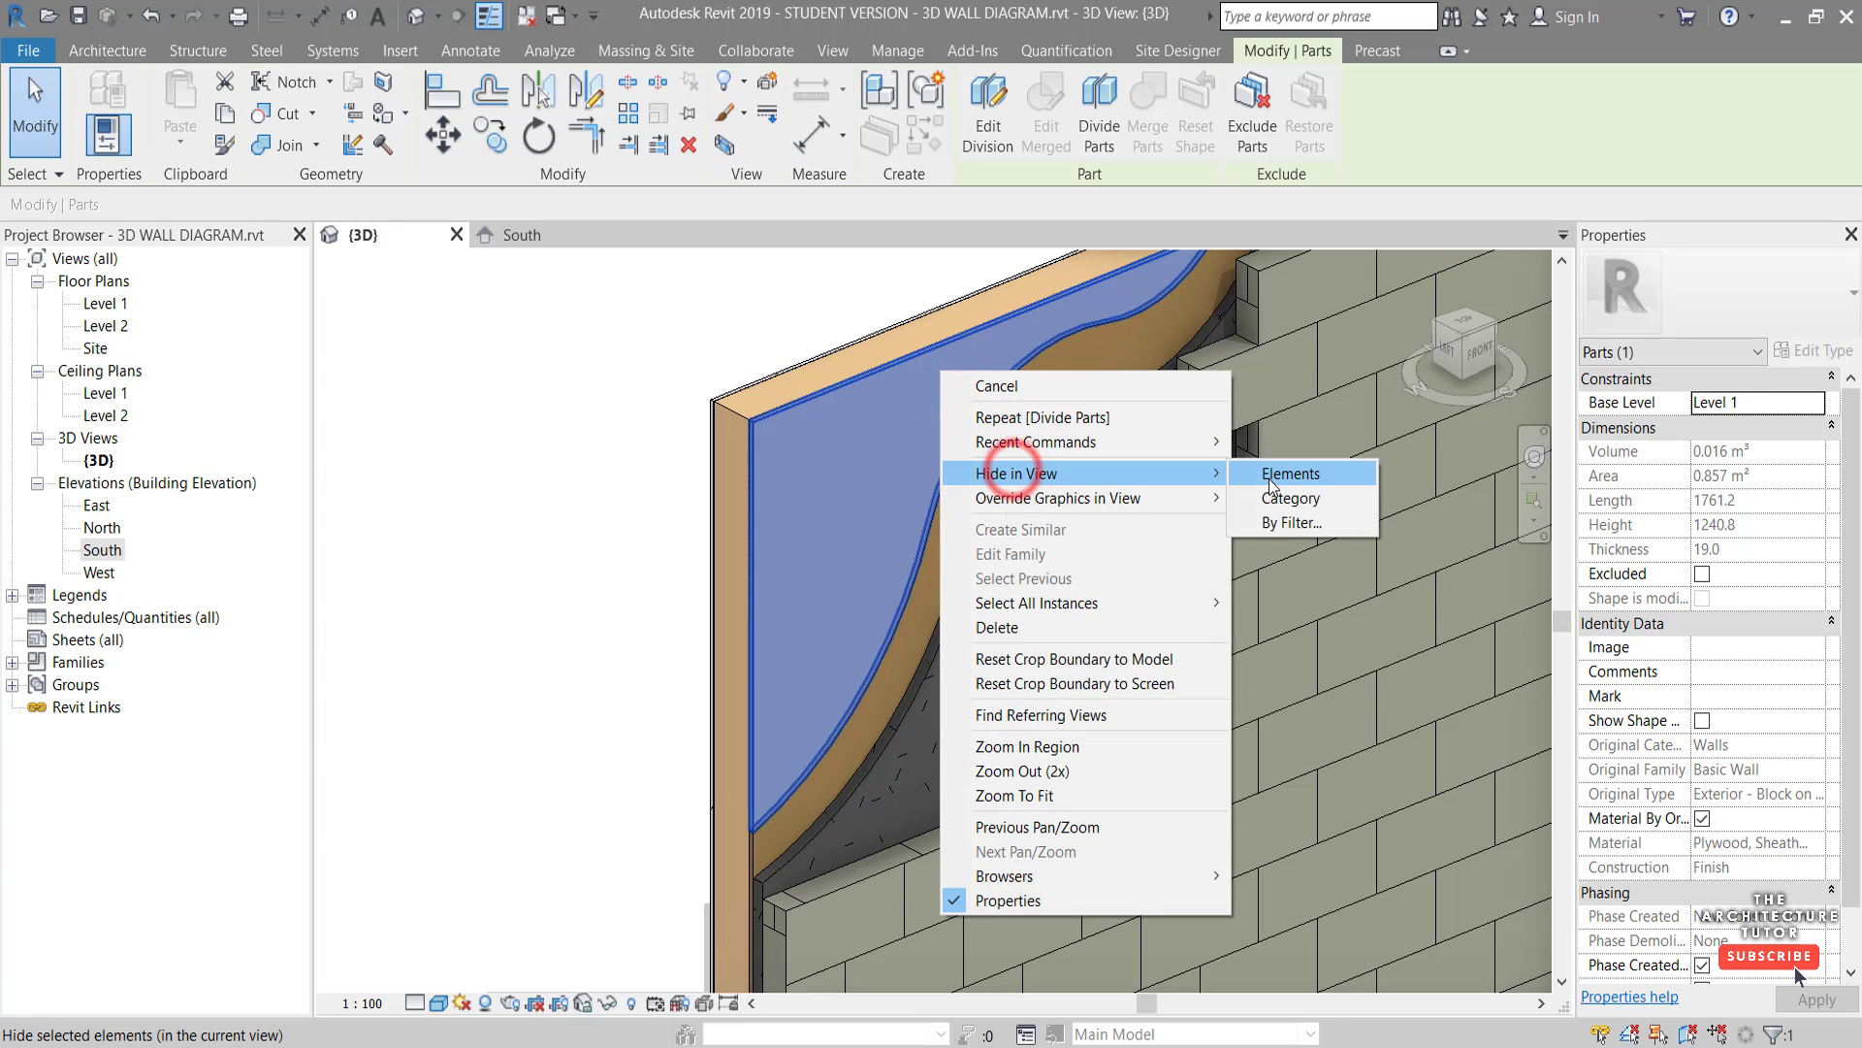
click(1268, 475)
shift+middle_drag(556, 526, 582, 504)
Select the timber stud part and open its division sketch in the South elevation
click(776, 423)
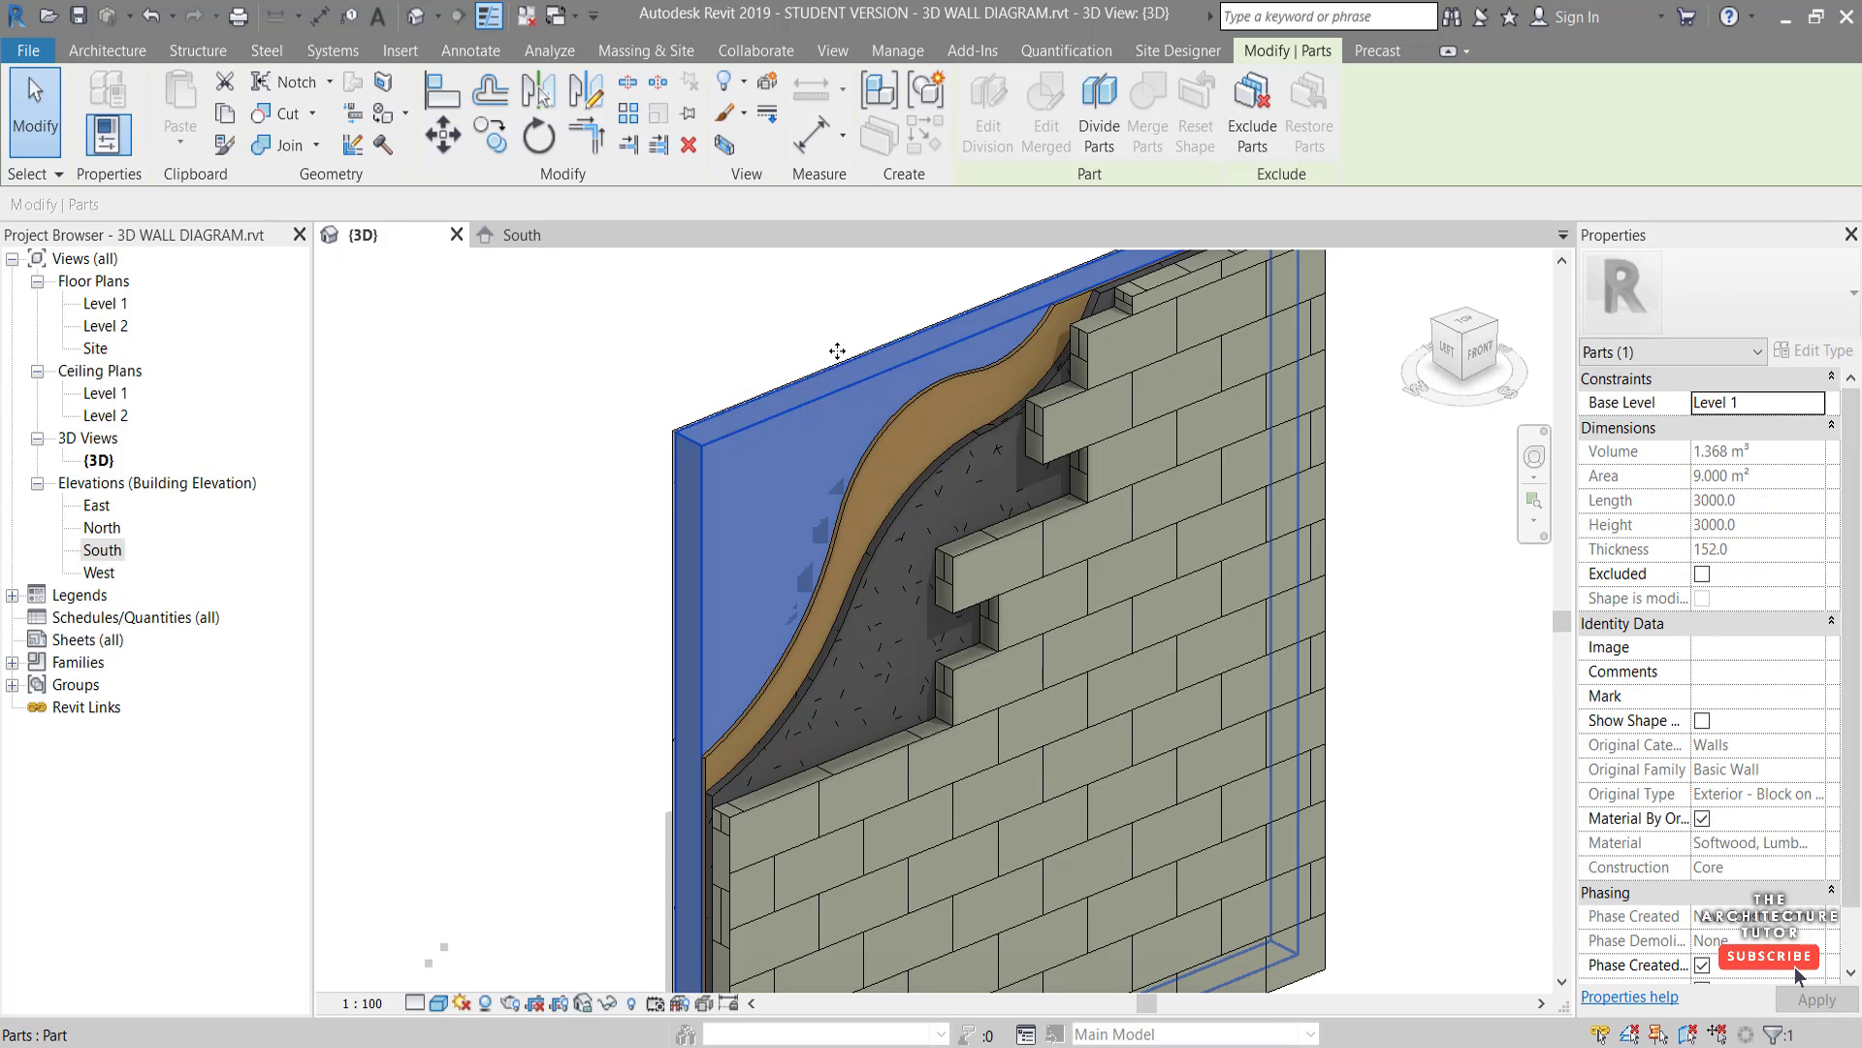
click(1099, 112)
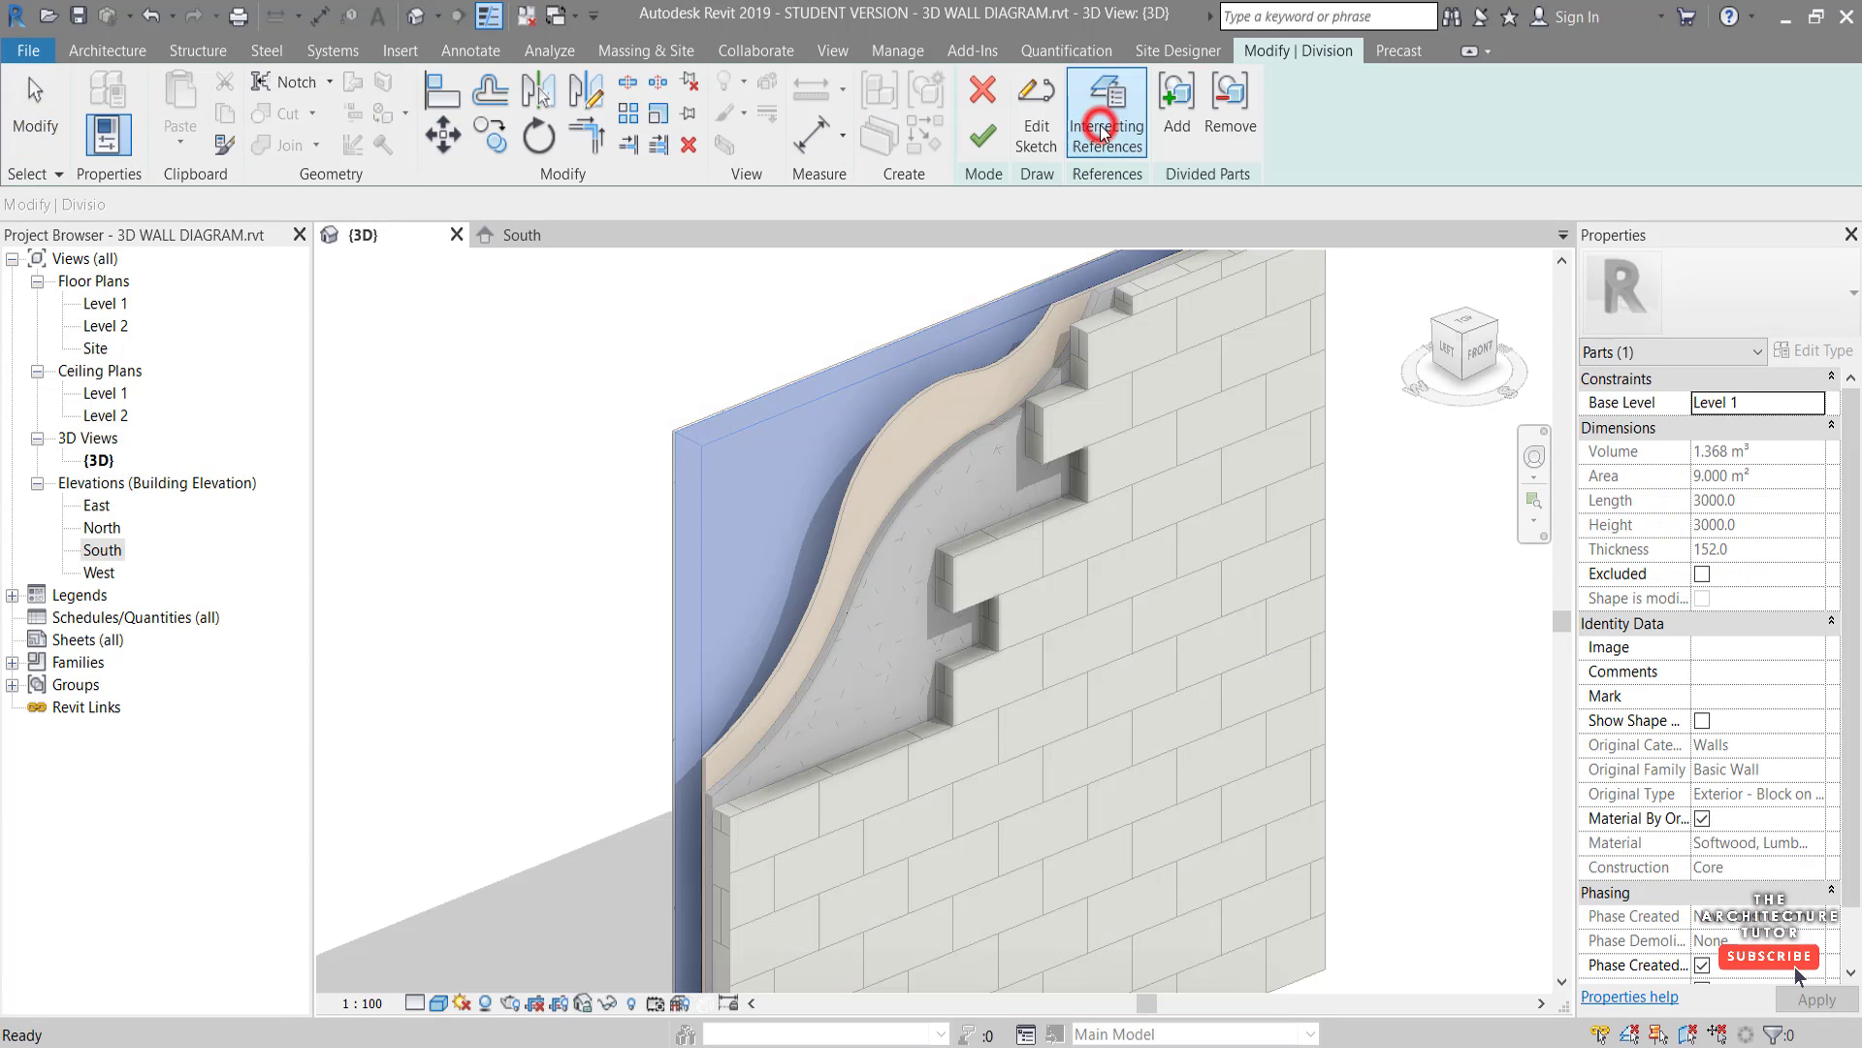
click(1026, 139)
click(533, 237)
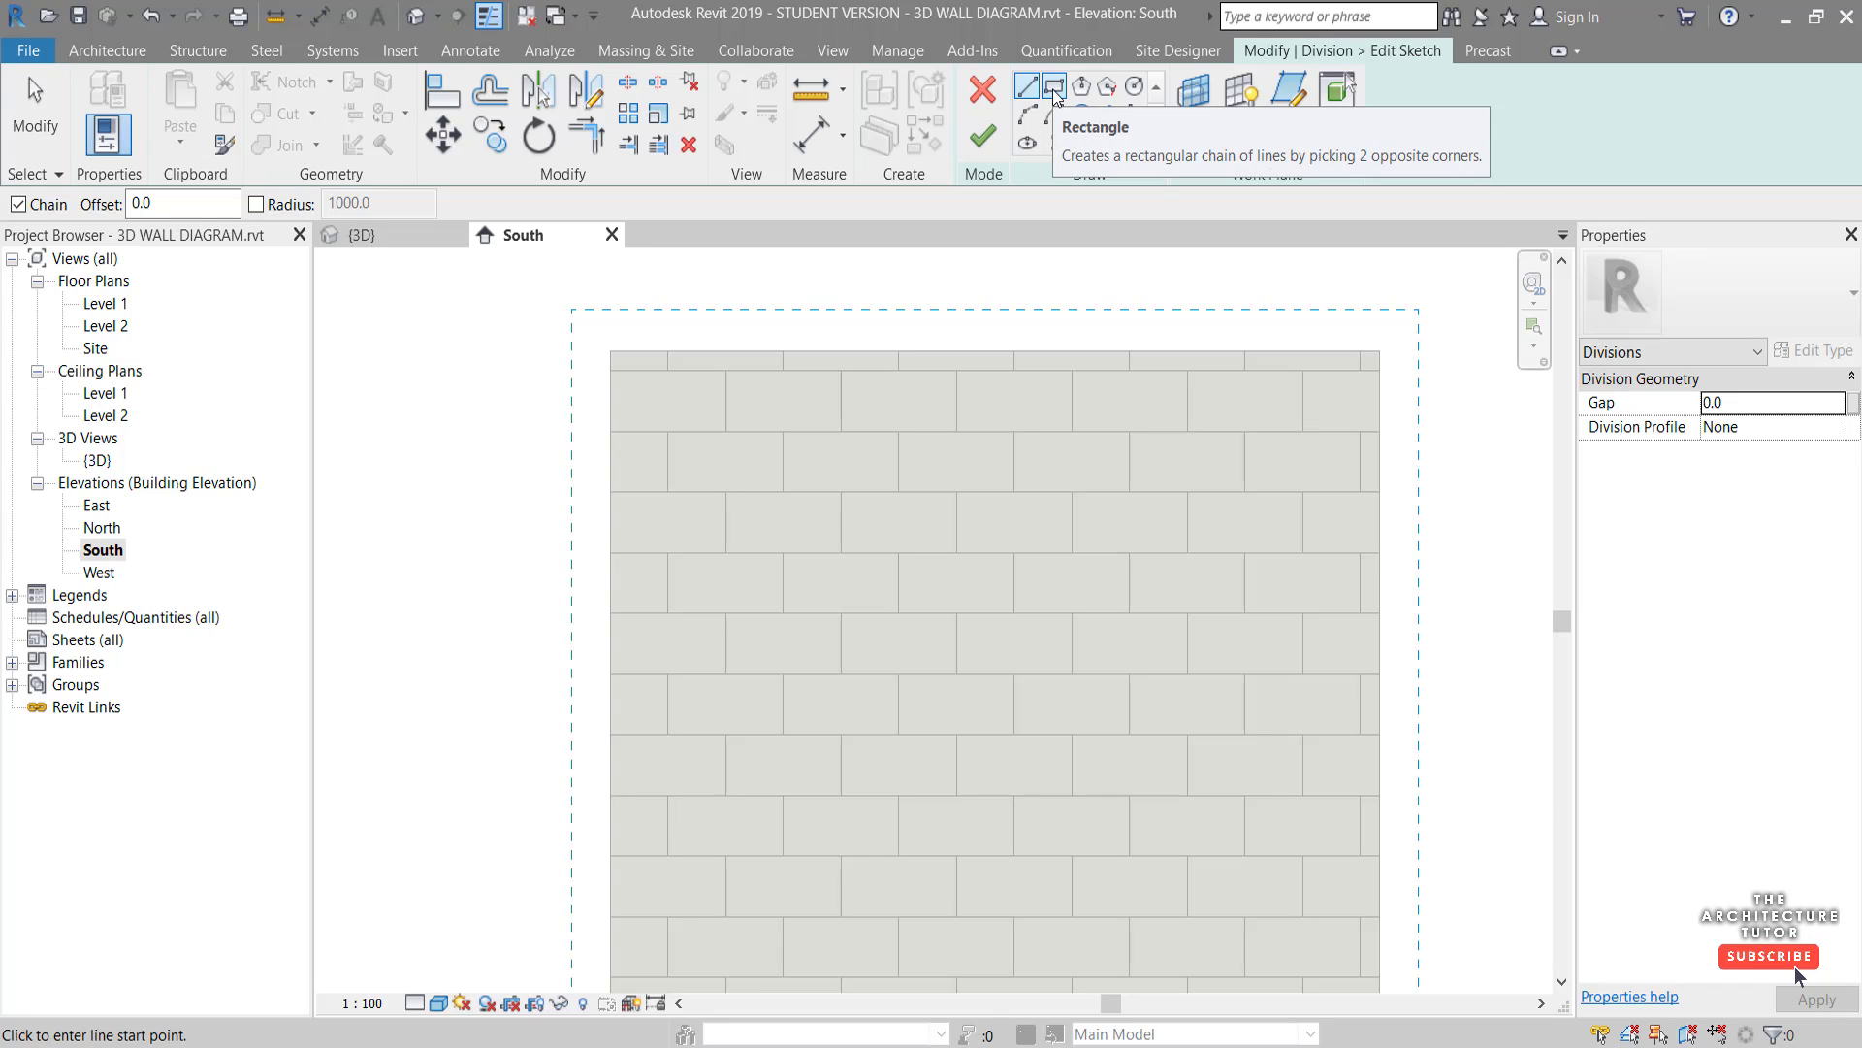
Draw a rectangle from above the wall's top-left corner down onto the wall
click(1055, 87)
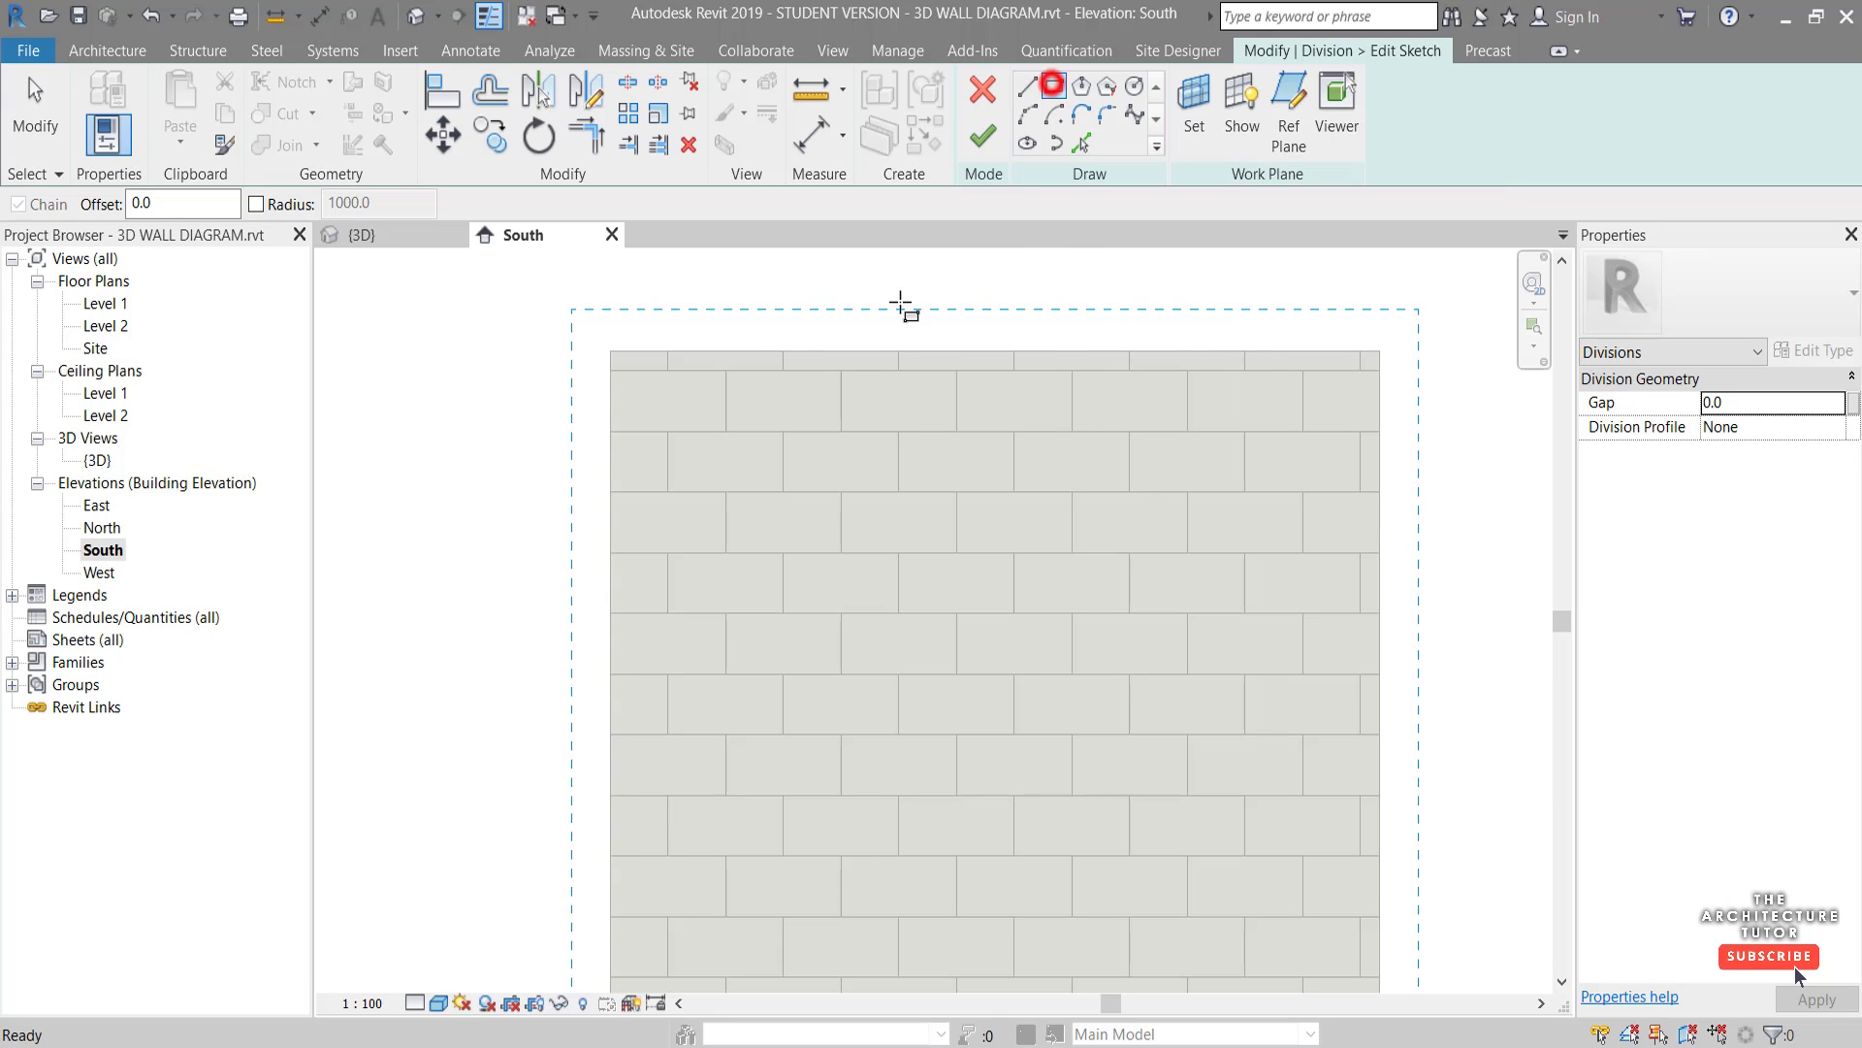
click(551, 274)
scroll(723, 679, down, 3)
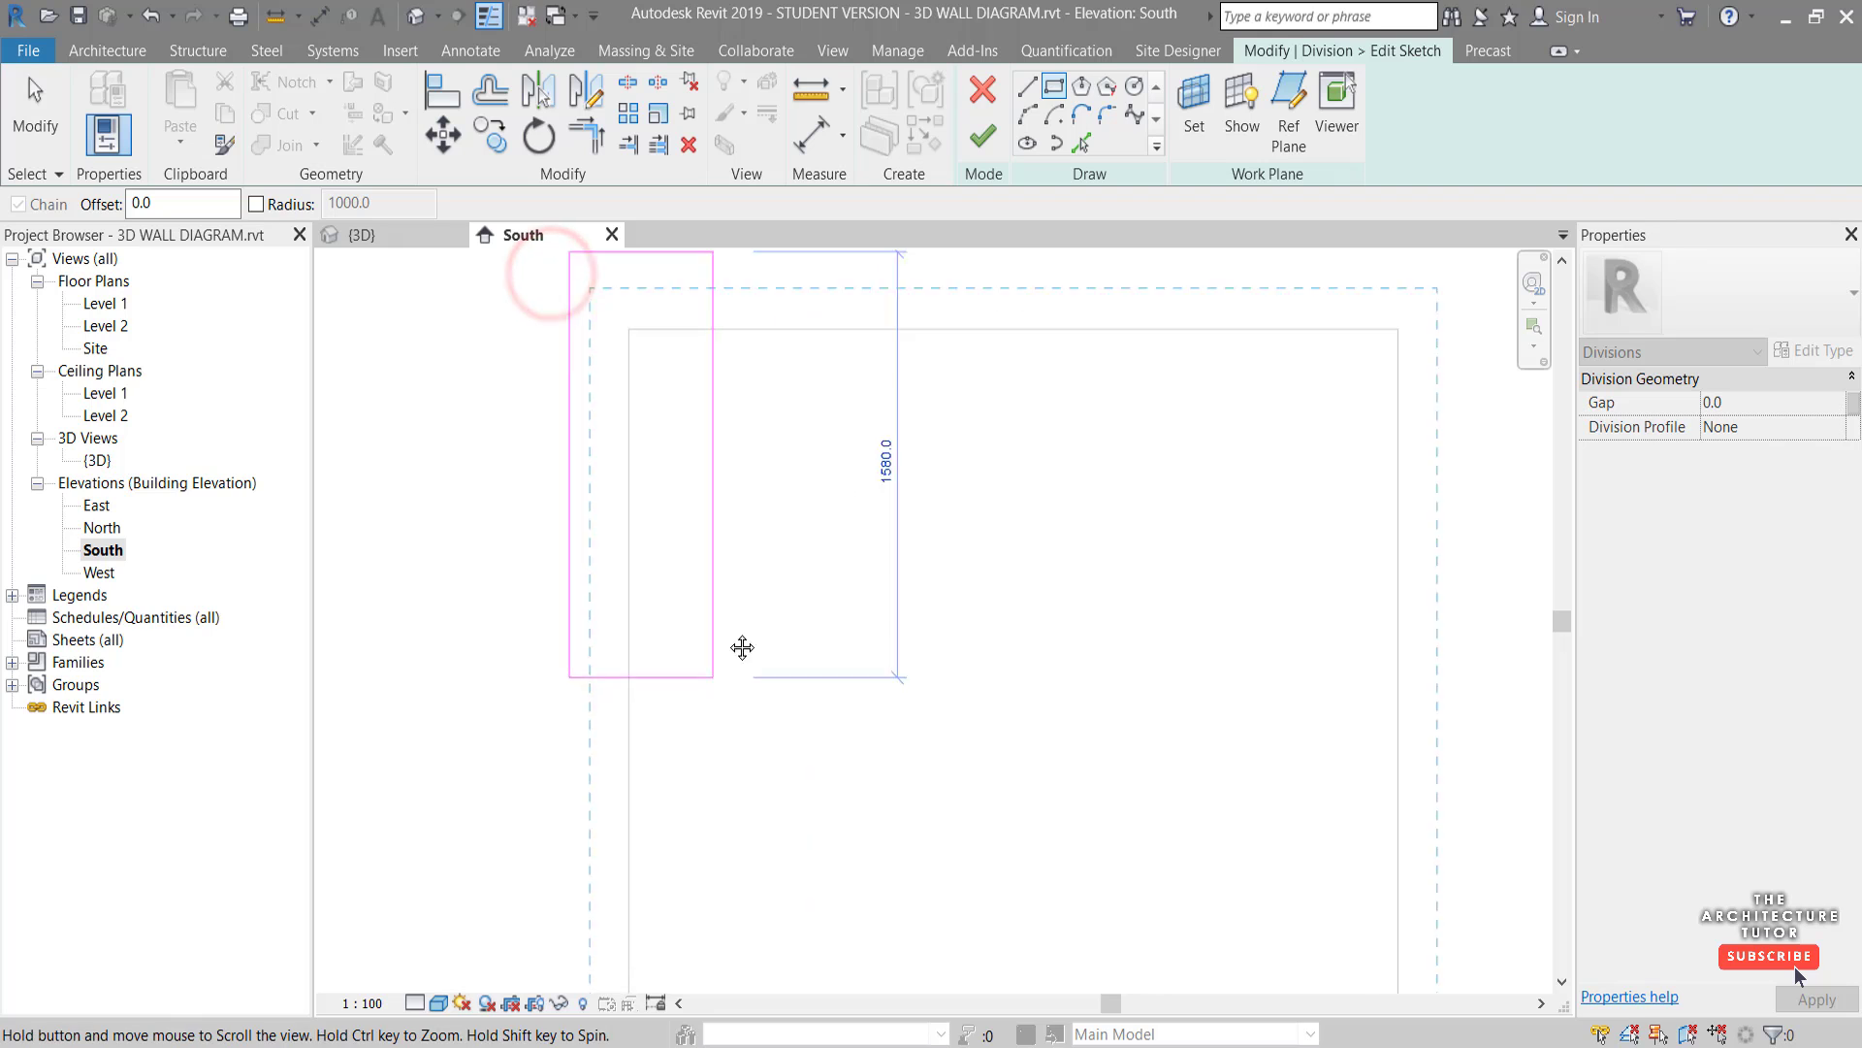
click(727, 626)
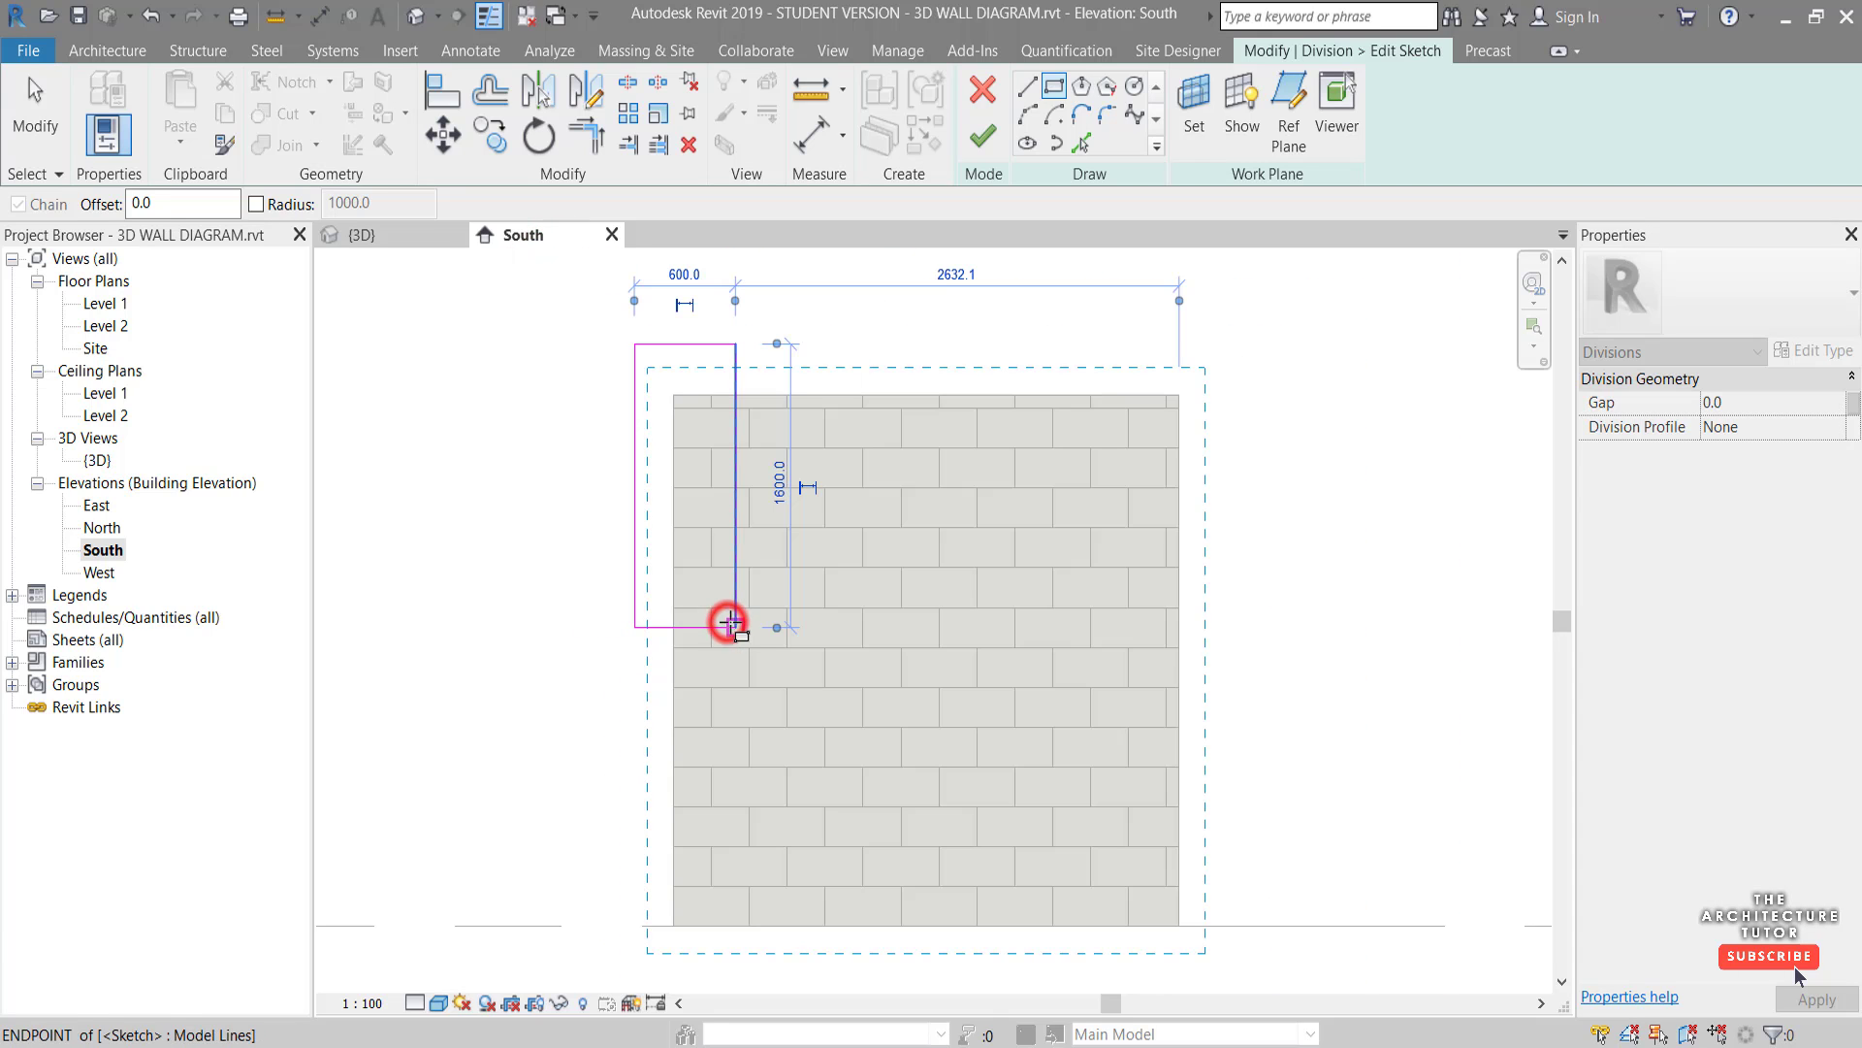
scroll(741, 556, up, 1)
key(Escape)
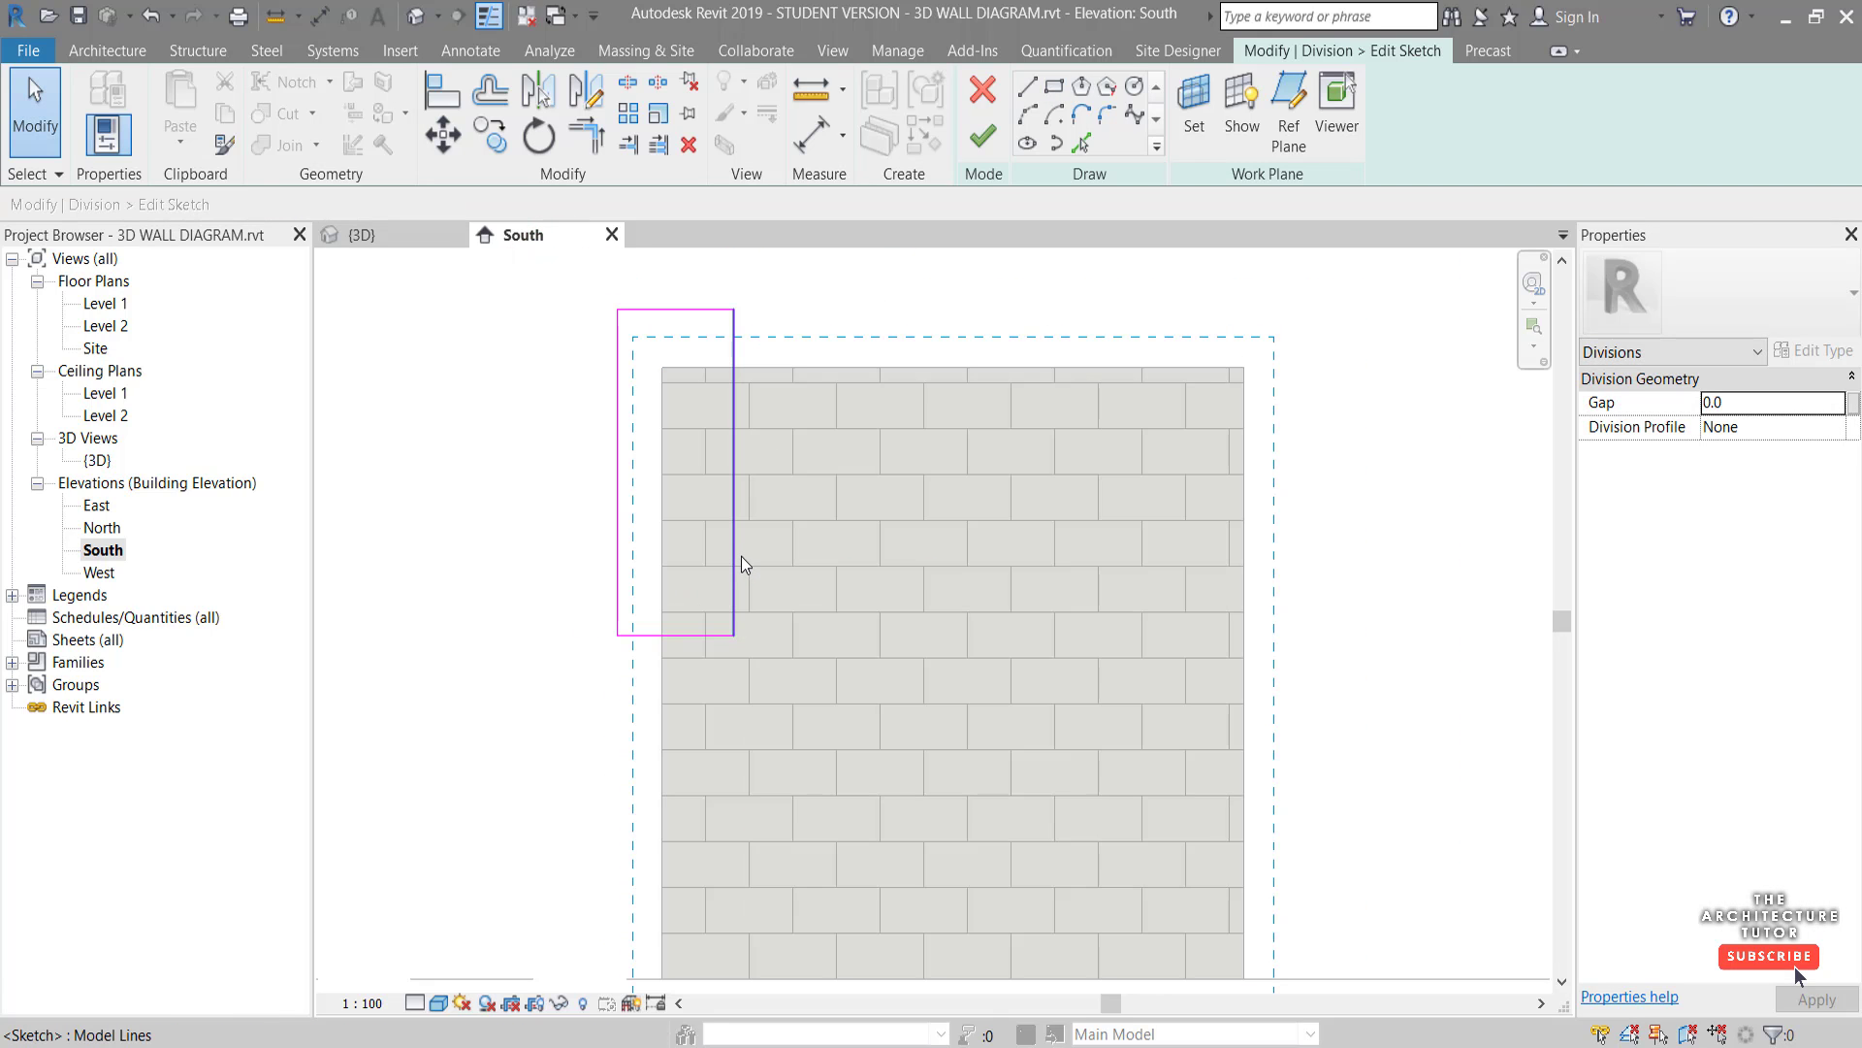
Copy the rectangle's right and bottom lines a distance of 5
mouse_move(764, 662)
mouse_down()
mouse_move(688, 526)
mouse_move(650, 299)
mouse_up()
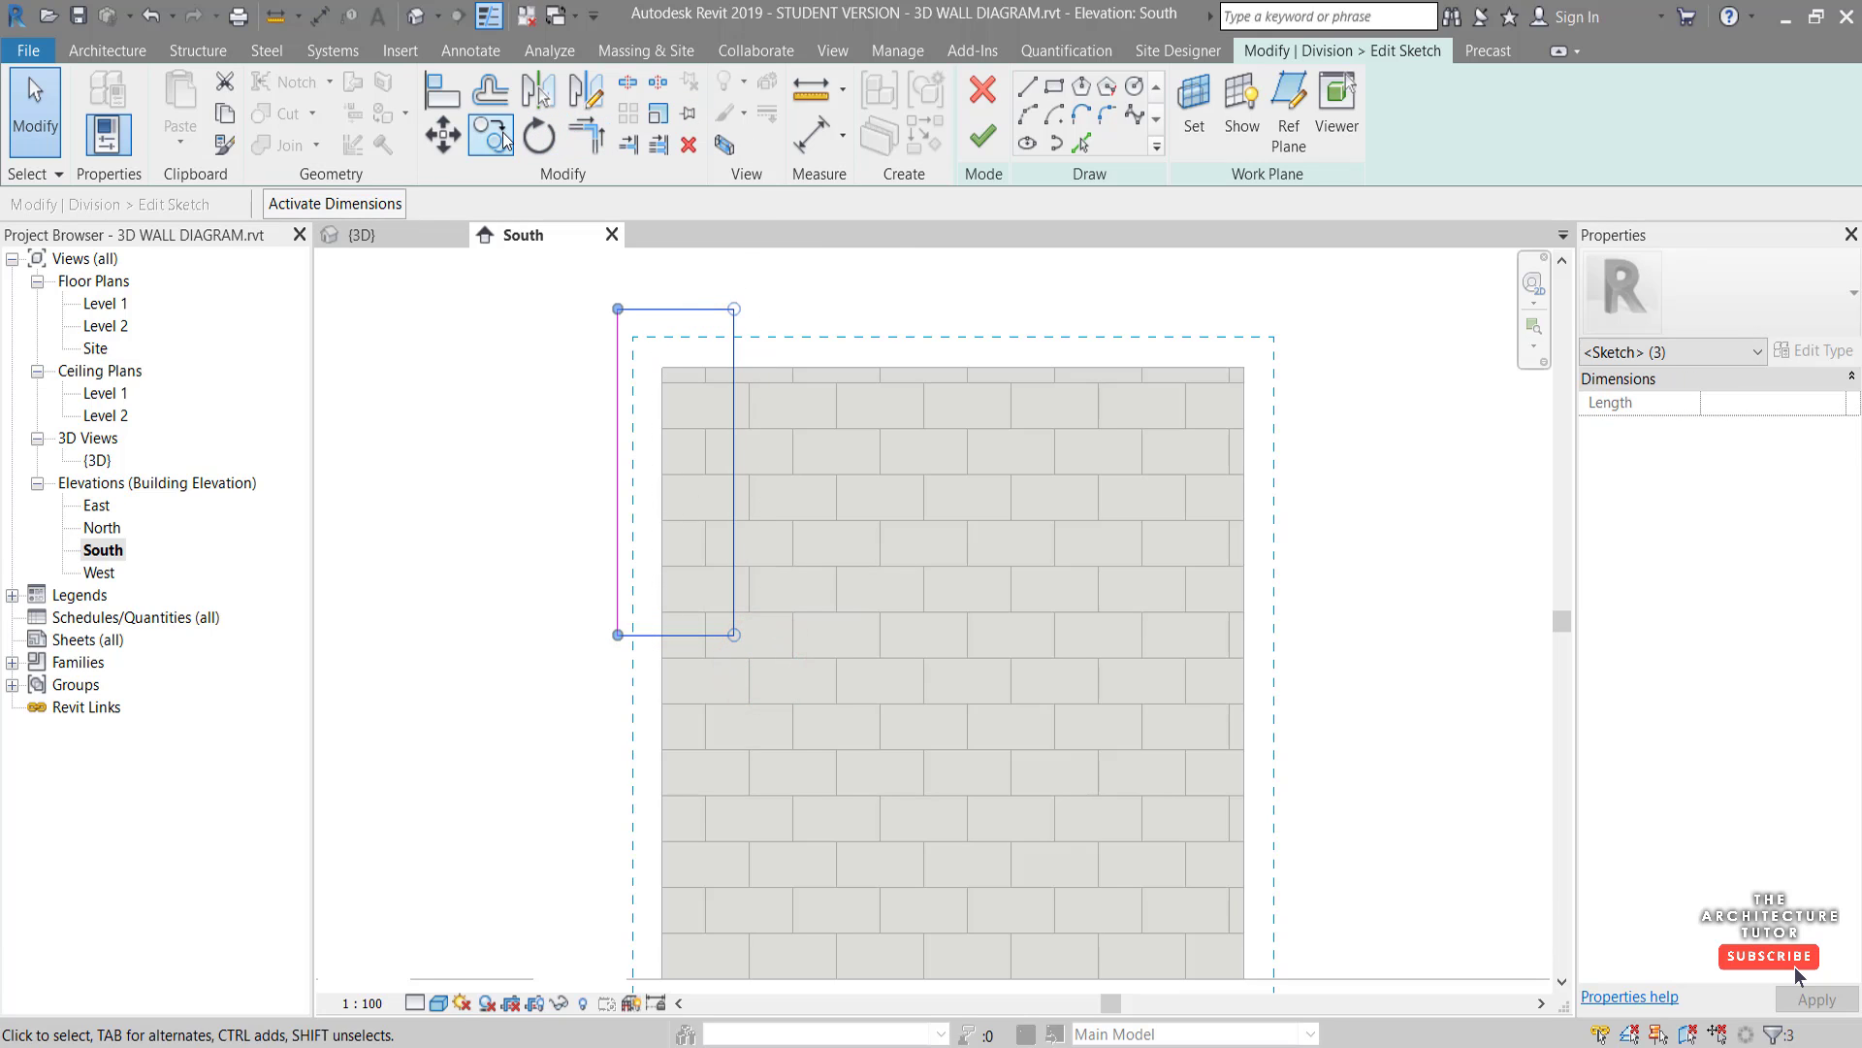
click(500, 136)
click(654, 340)
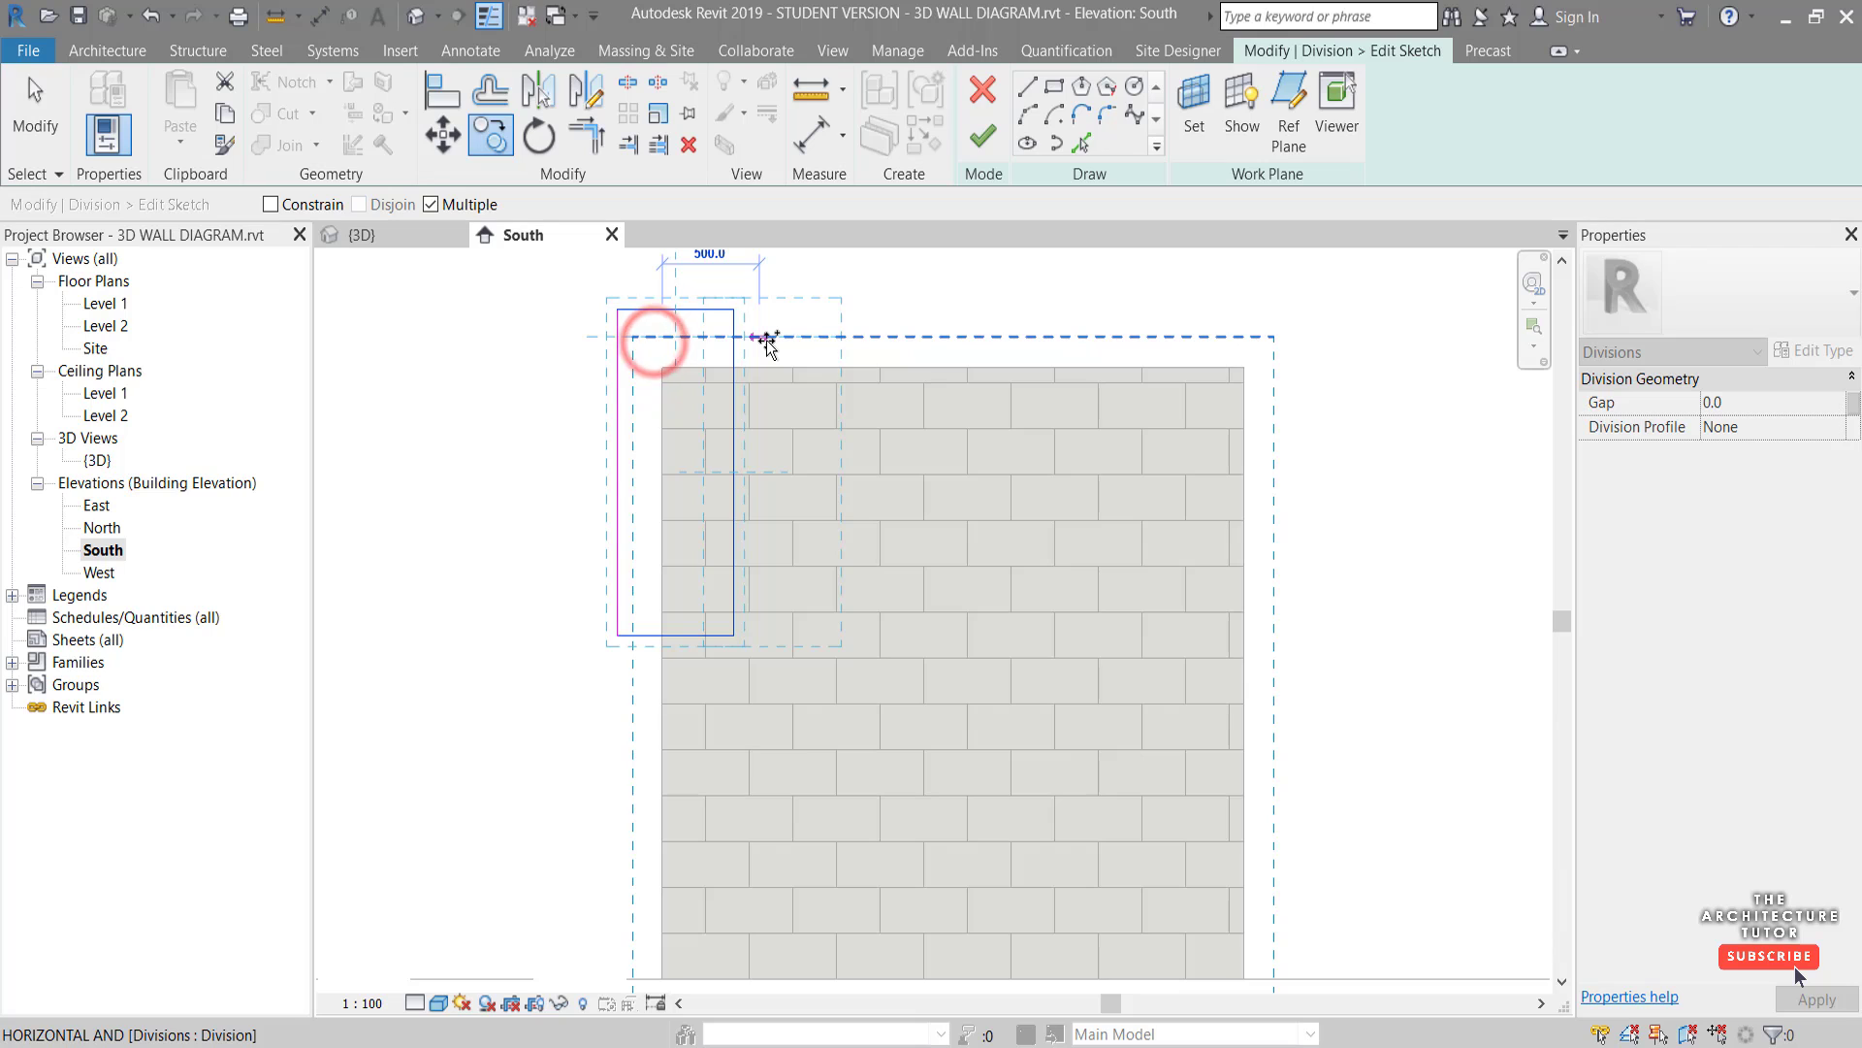
text(5)
key(Return)
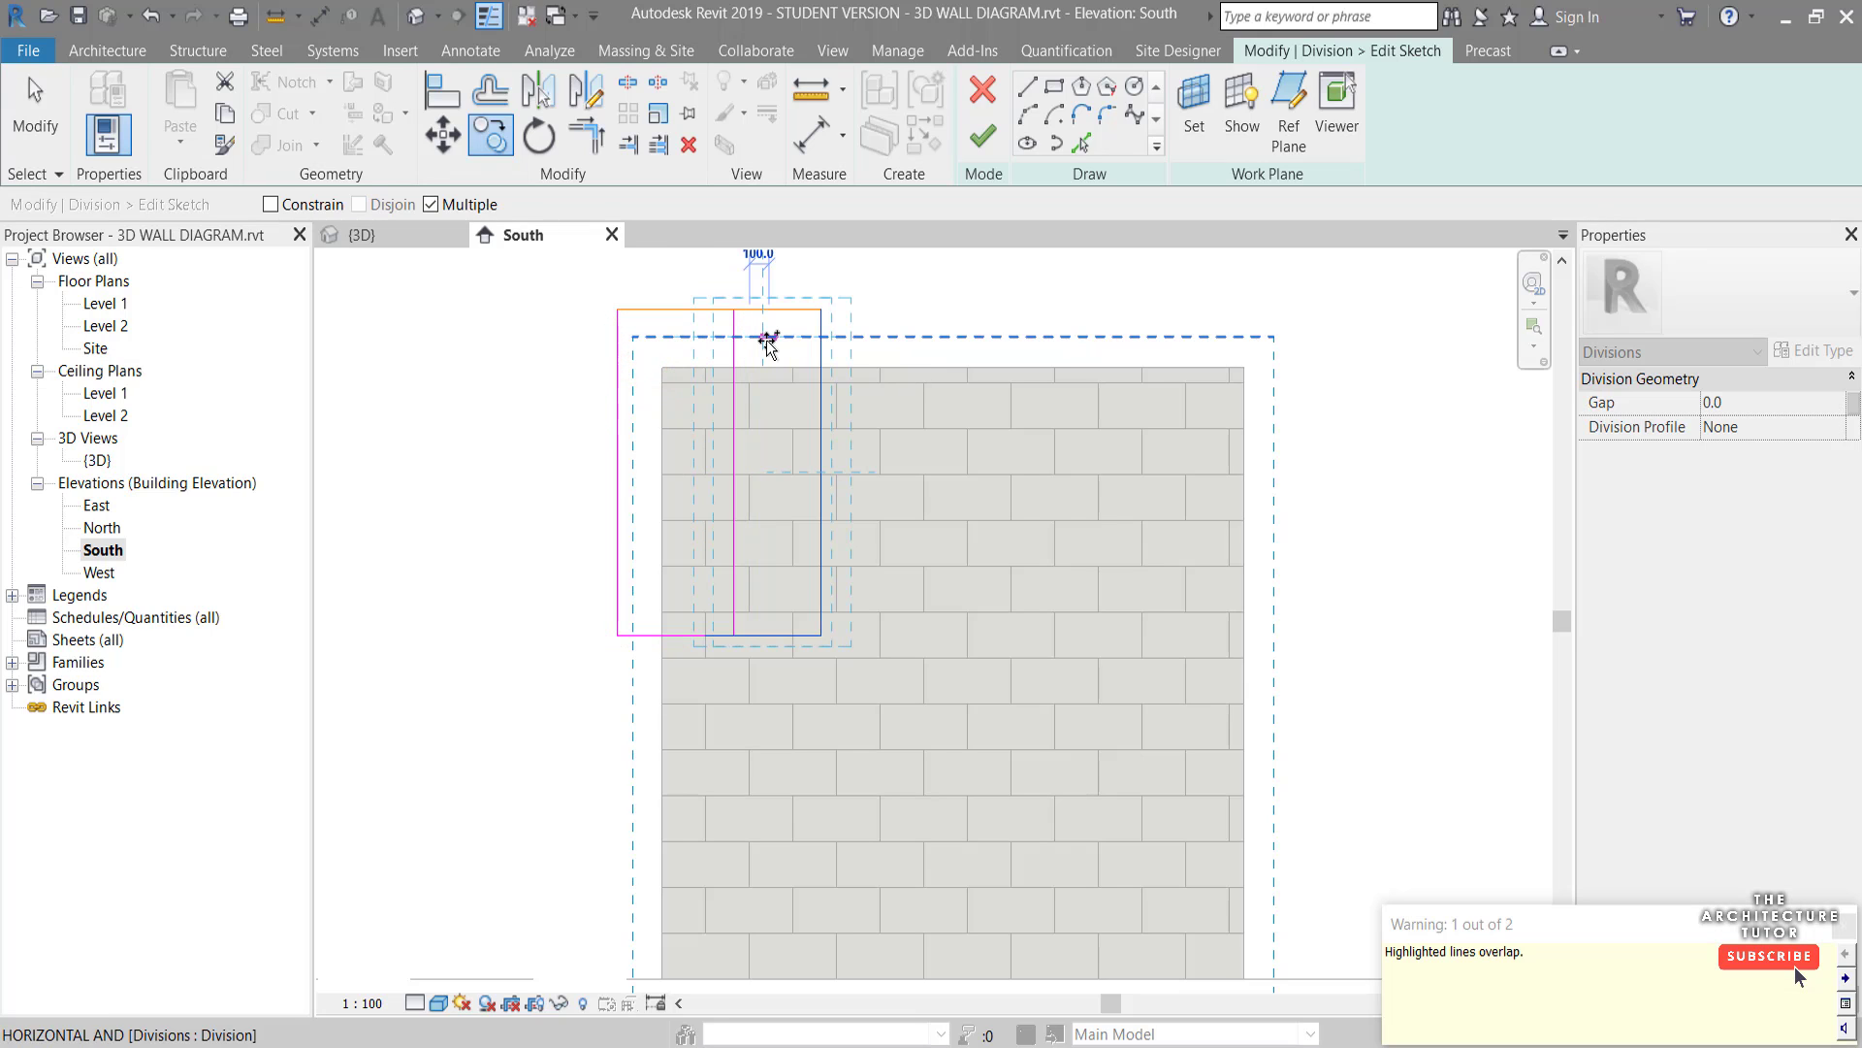
key(Escape)
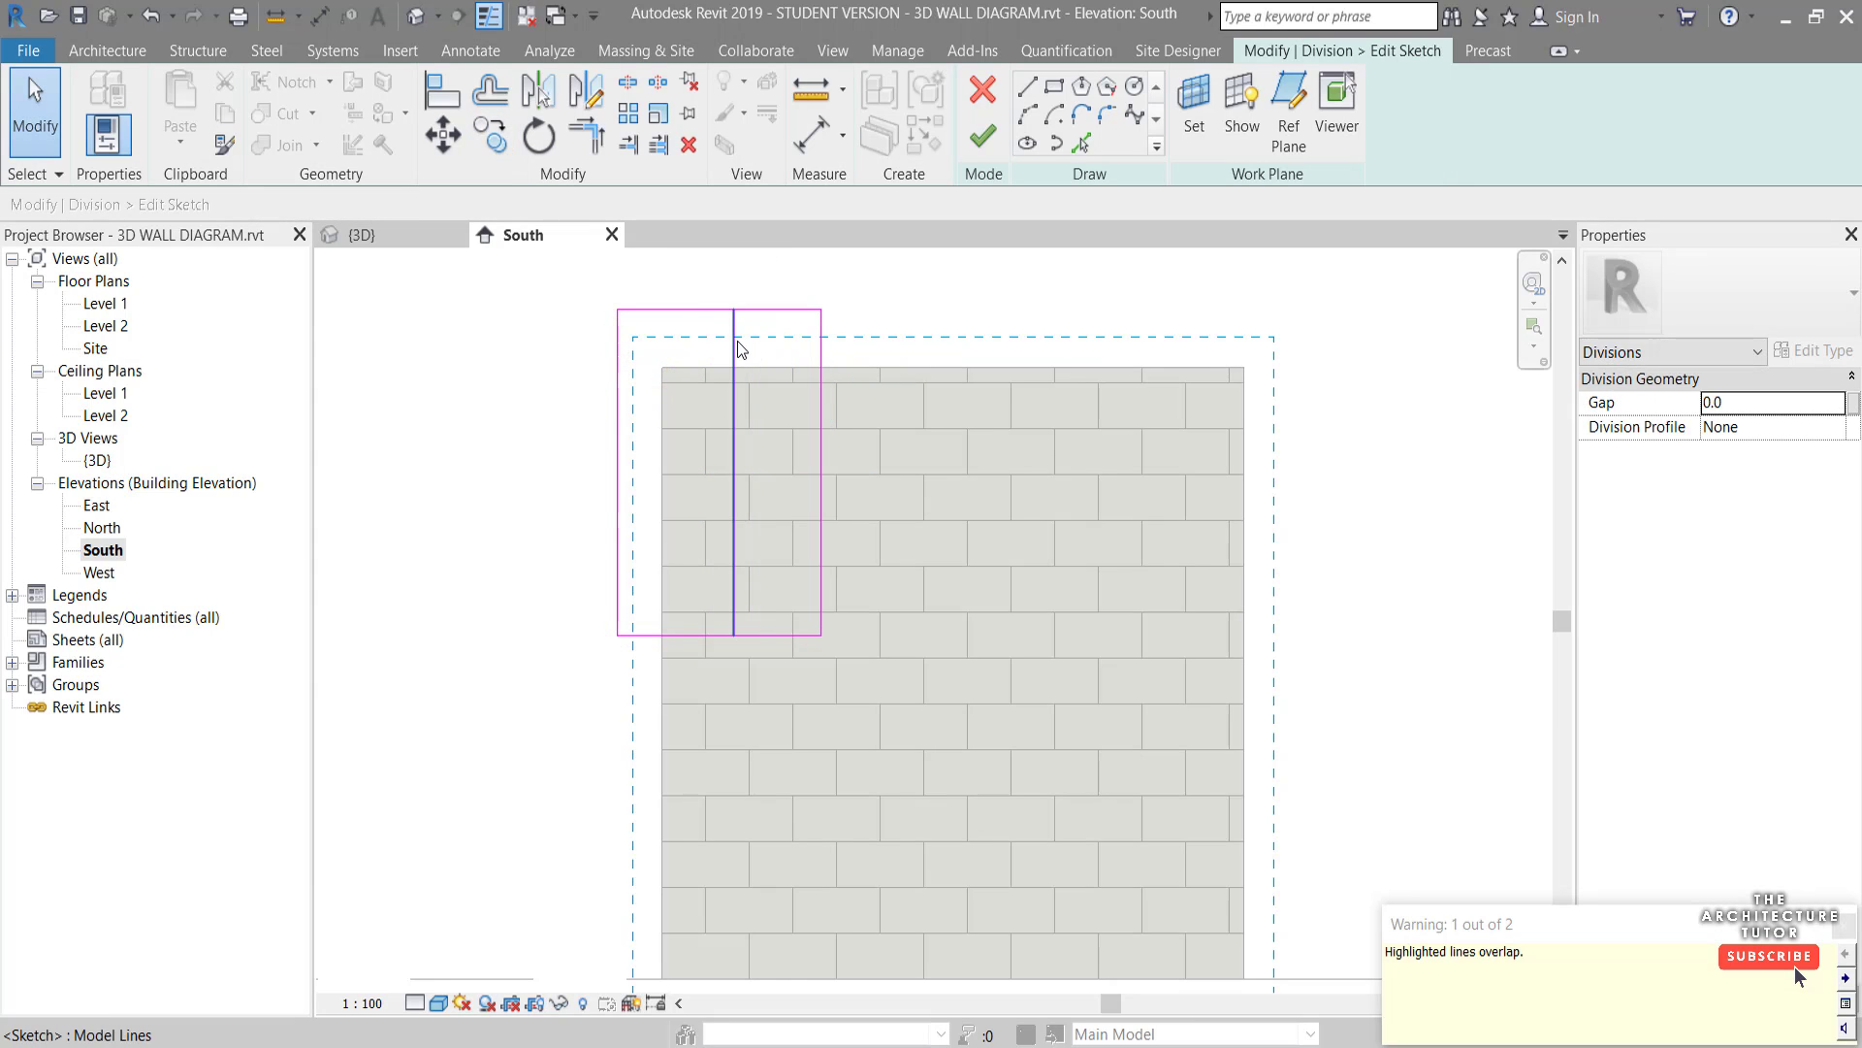
Copy the vertical sketch line slightly to the right to make a paired stud line
click(736, 341)
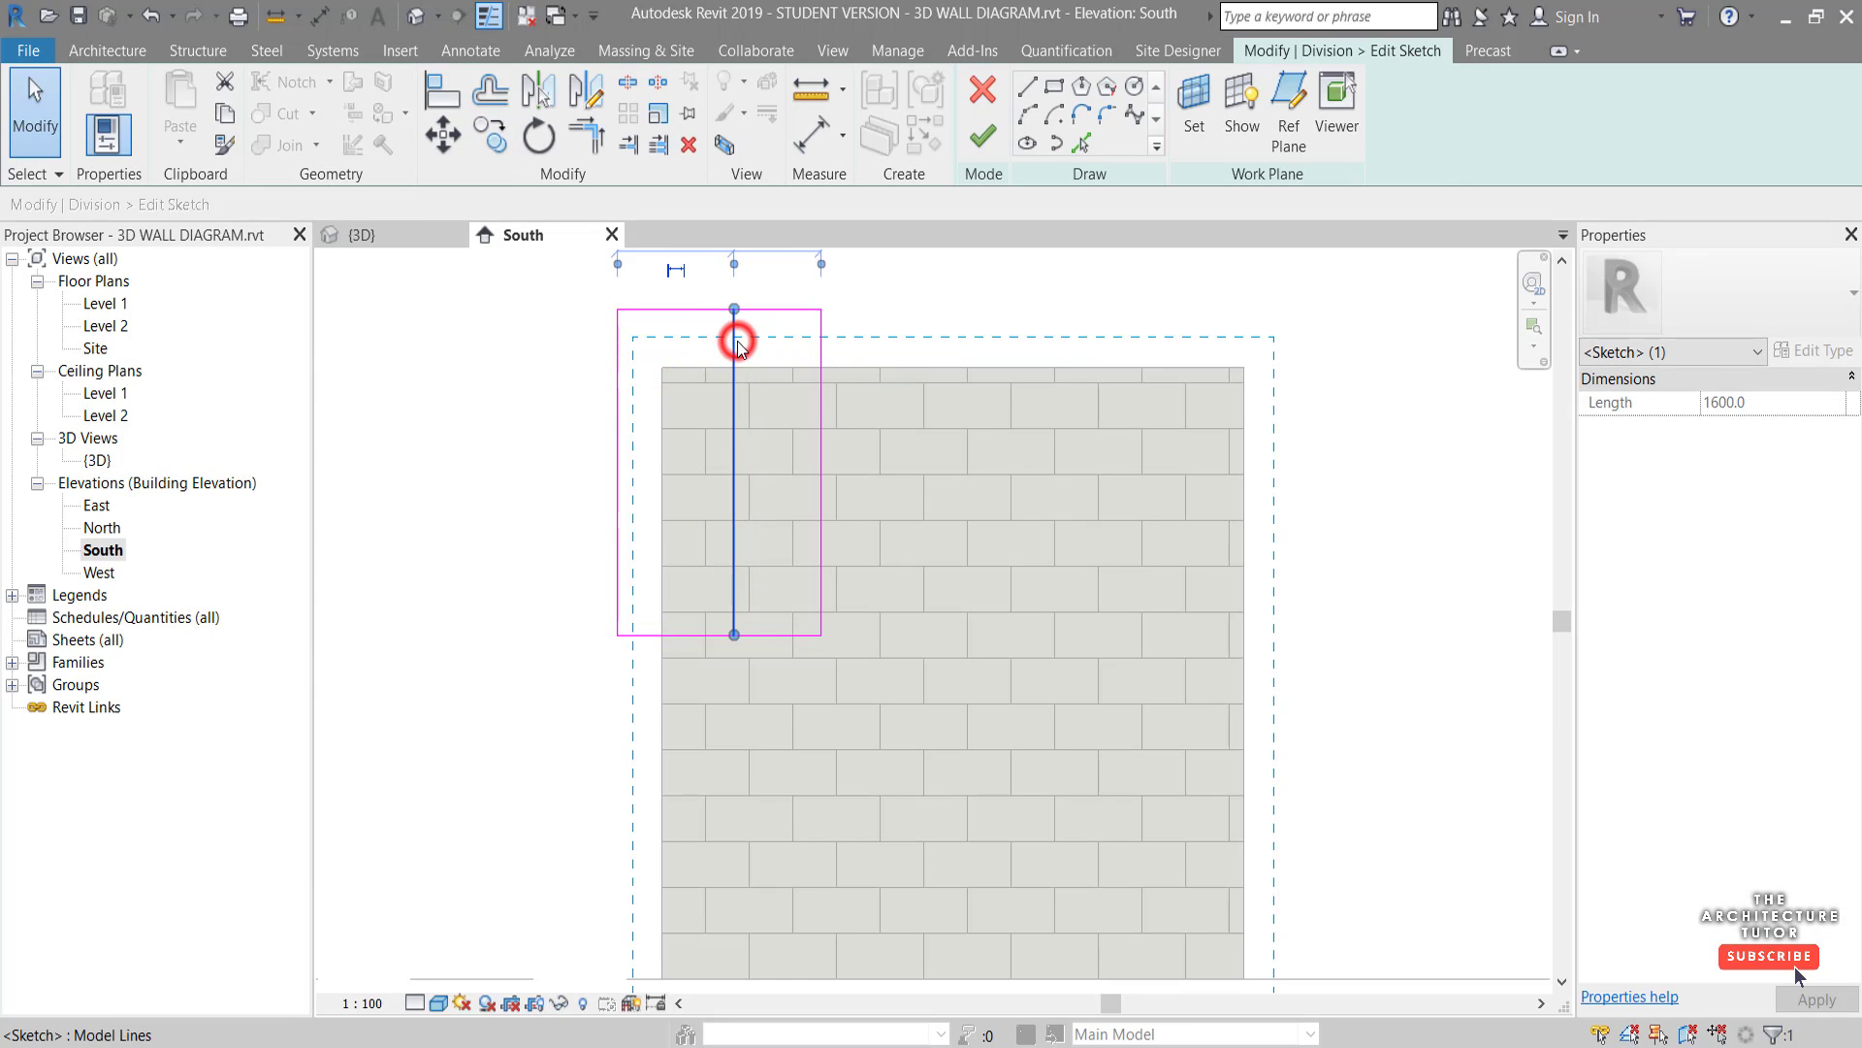
click(495, 141)
click(734, 269)
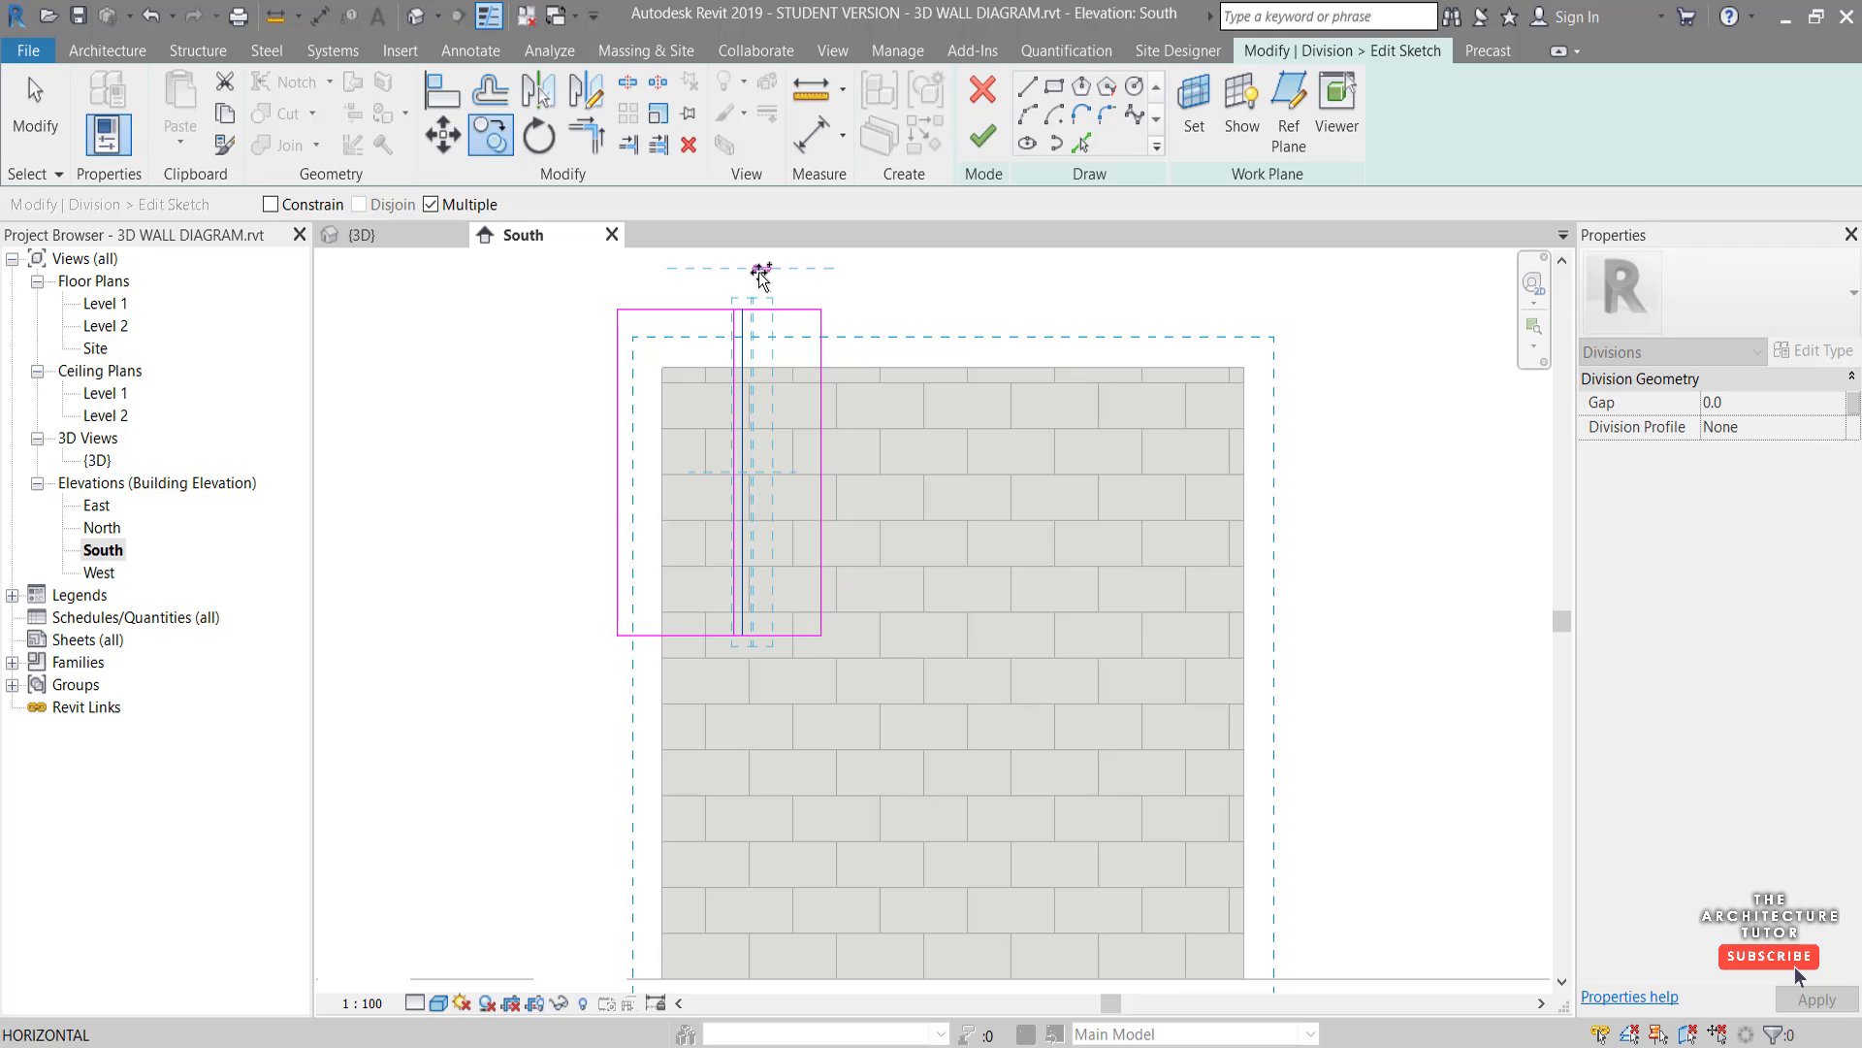
click(742, 272)
key(Escape)
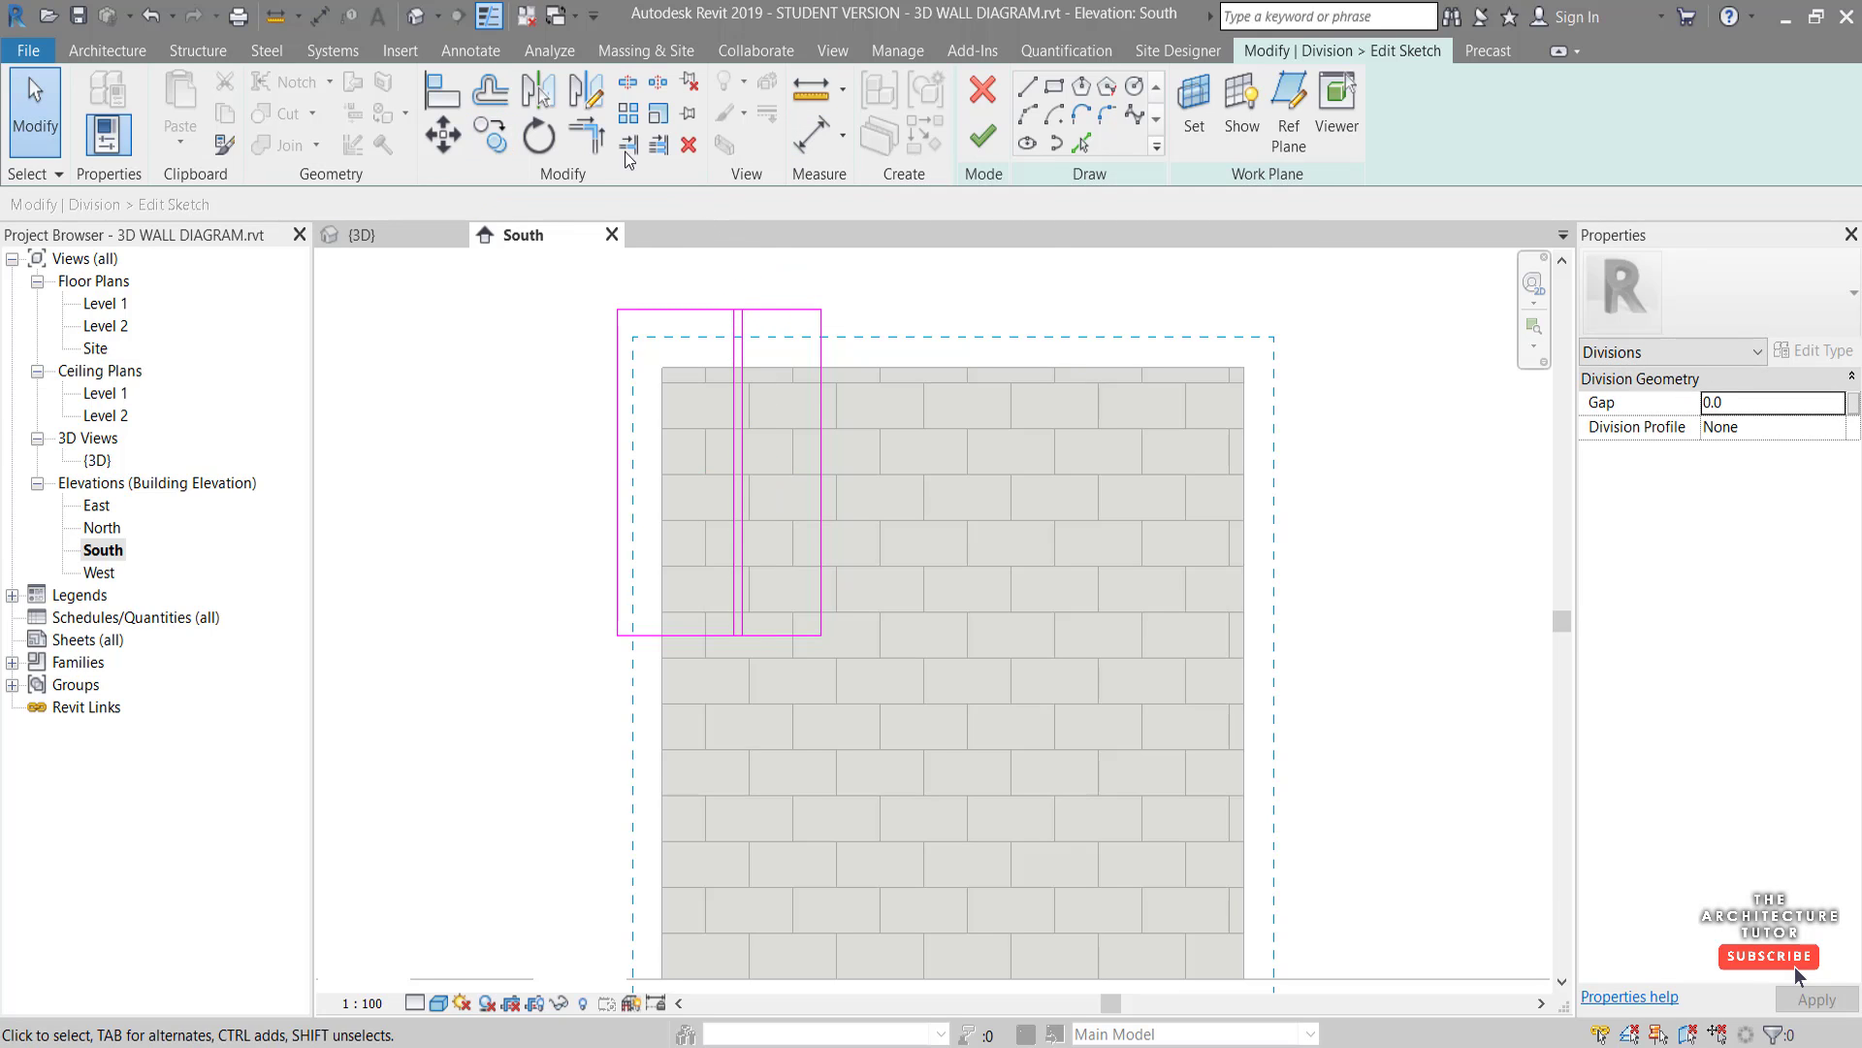
Trim the top, vertical and bottom lines to corners to close the strip box
click(586, 135)
click(747, 326)
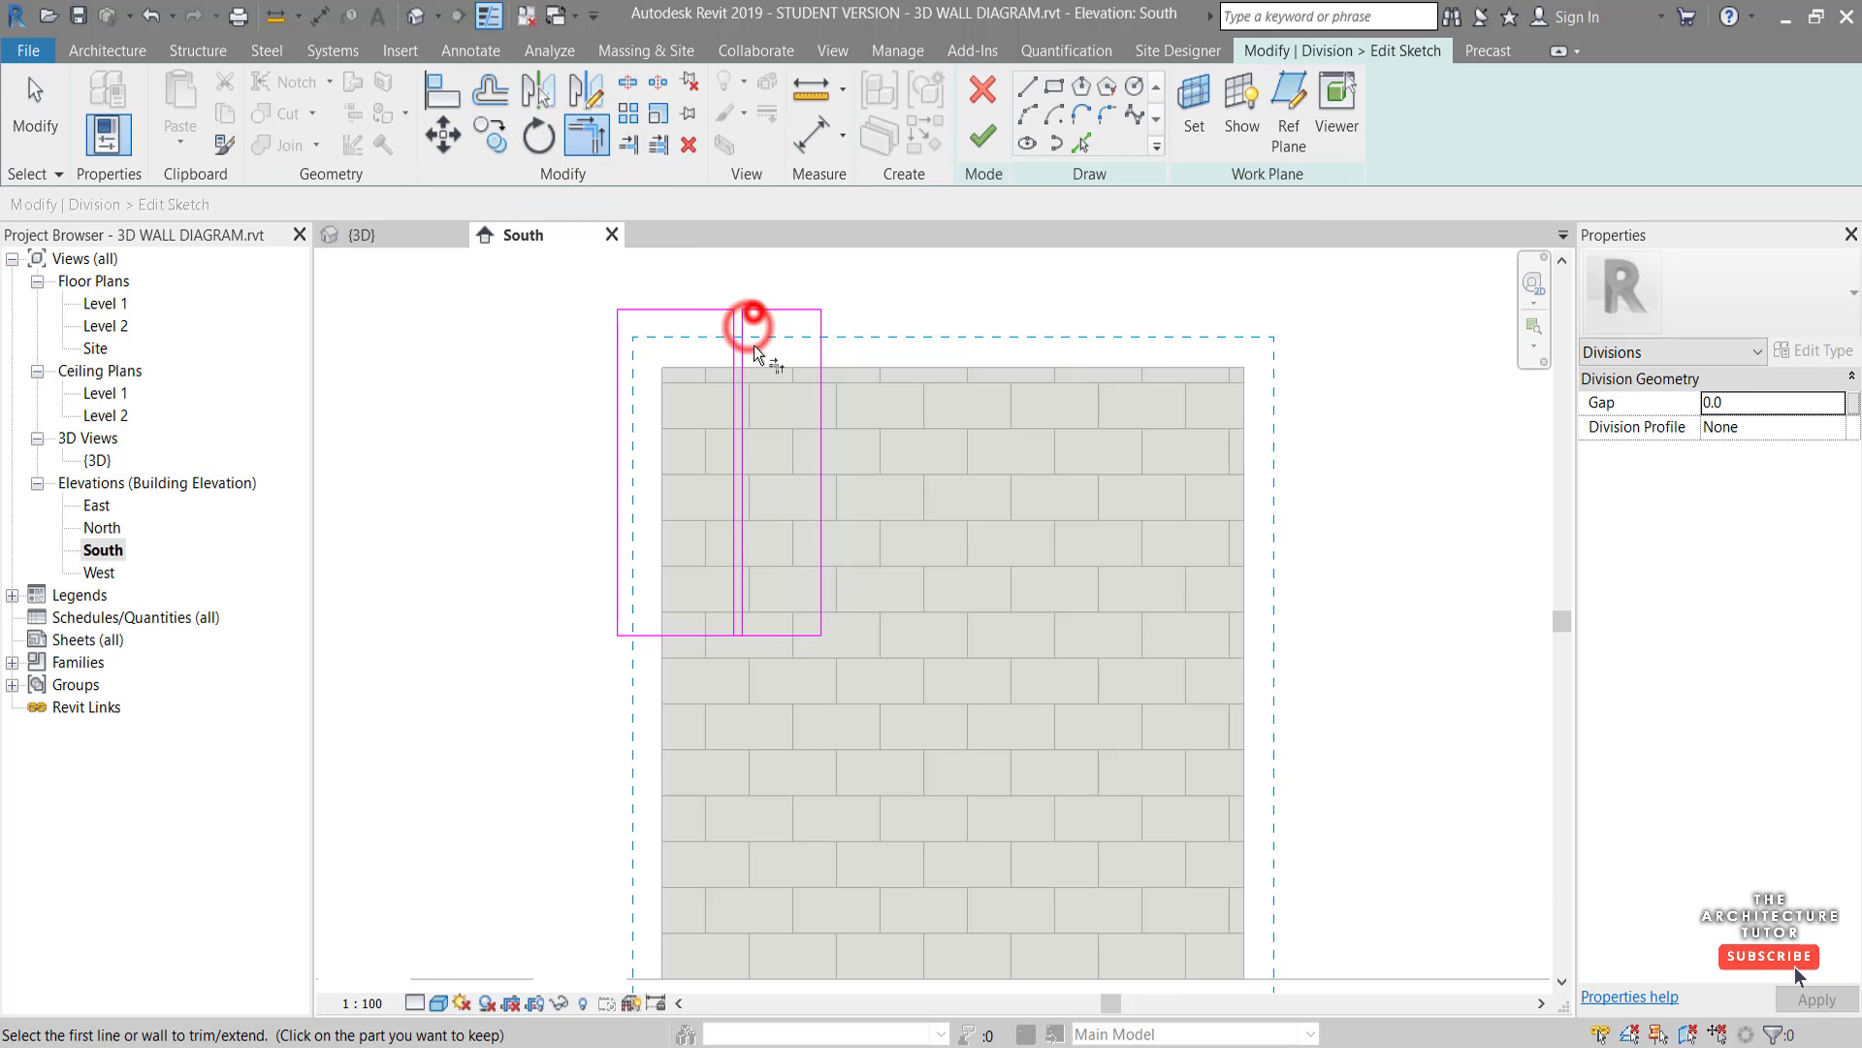
click(745, 402)
click(765, 635)
key(Escape)
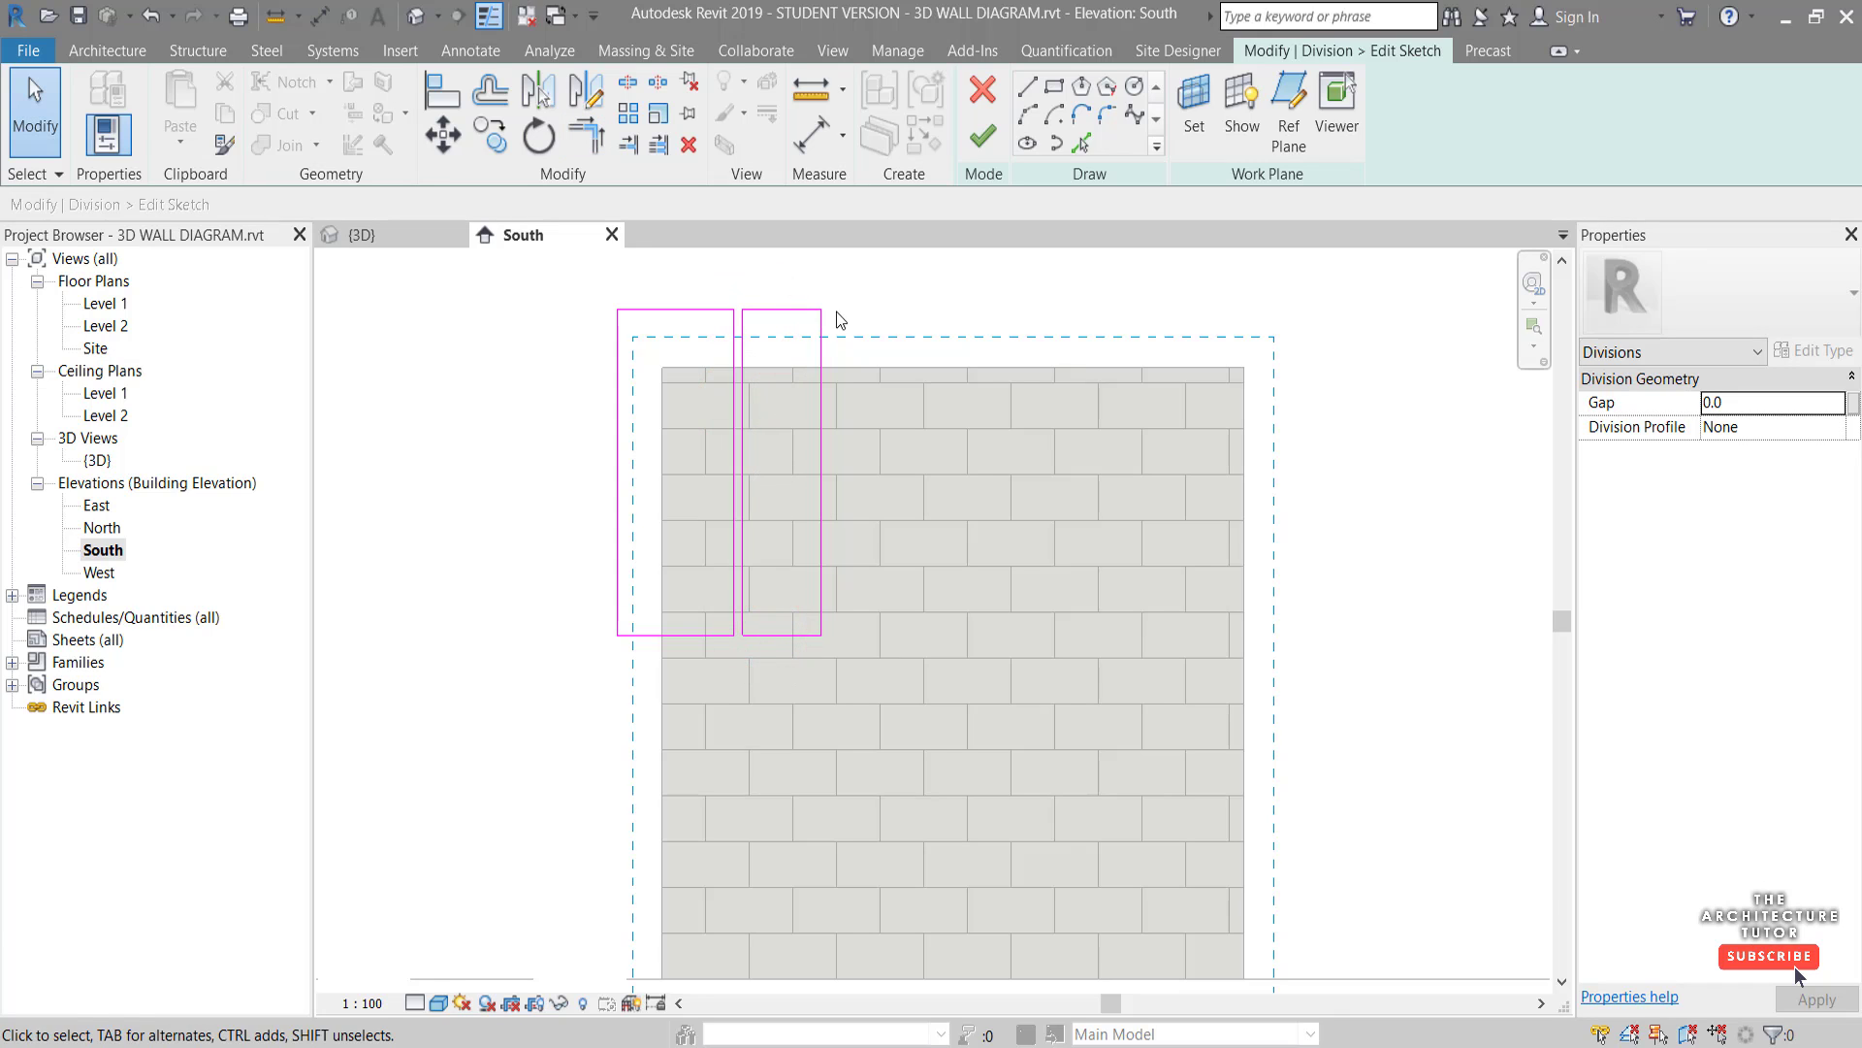
Copy the strip box outline across the wall to make five vertical strips
key(Tab)
click(826, 346)
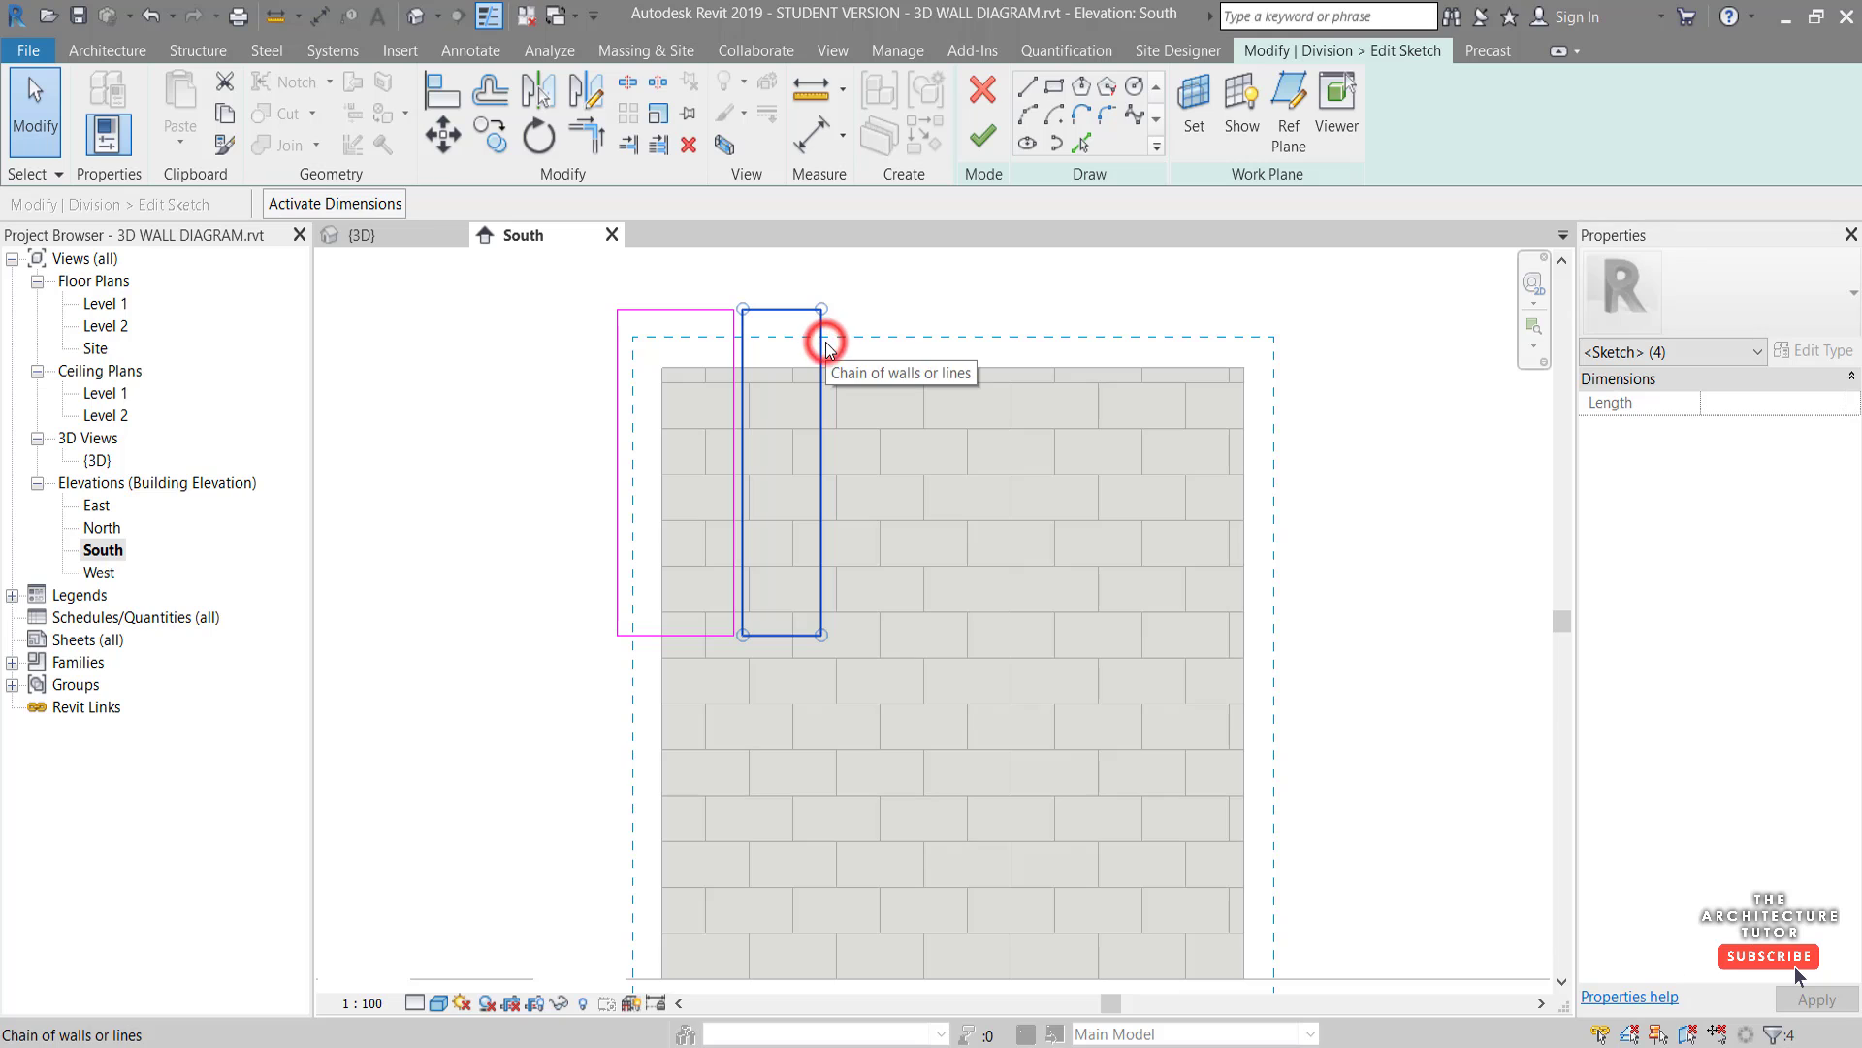
click(491, 136)
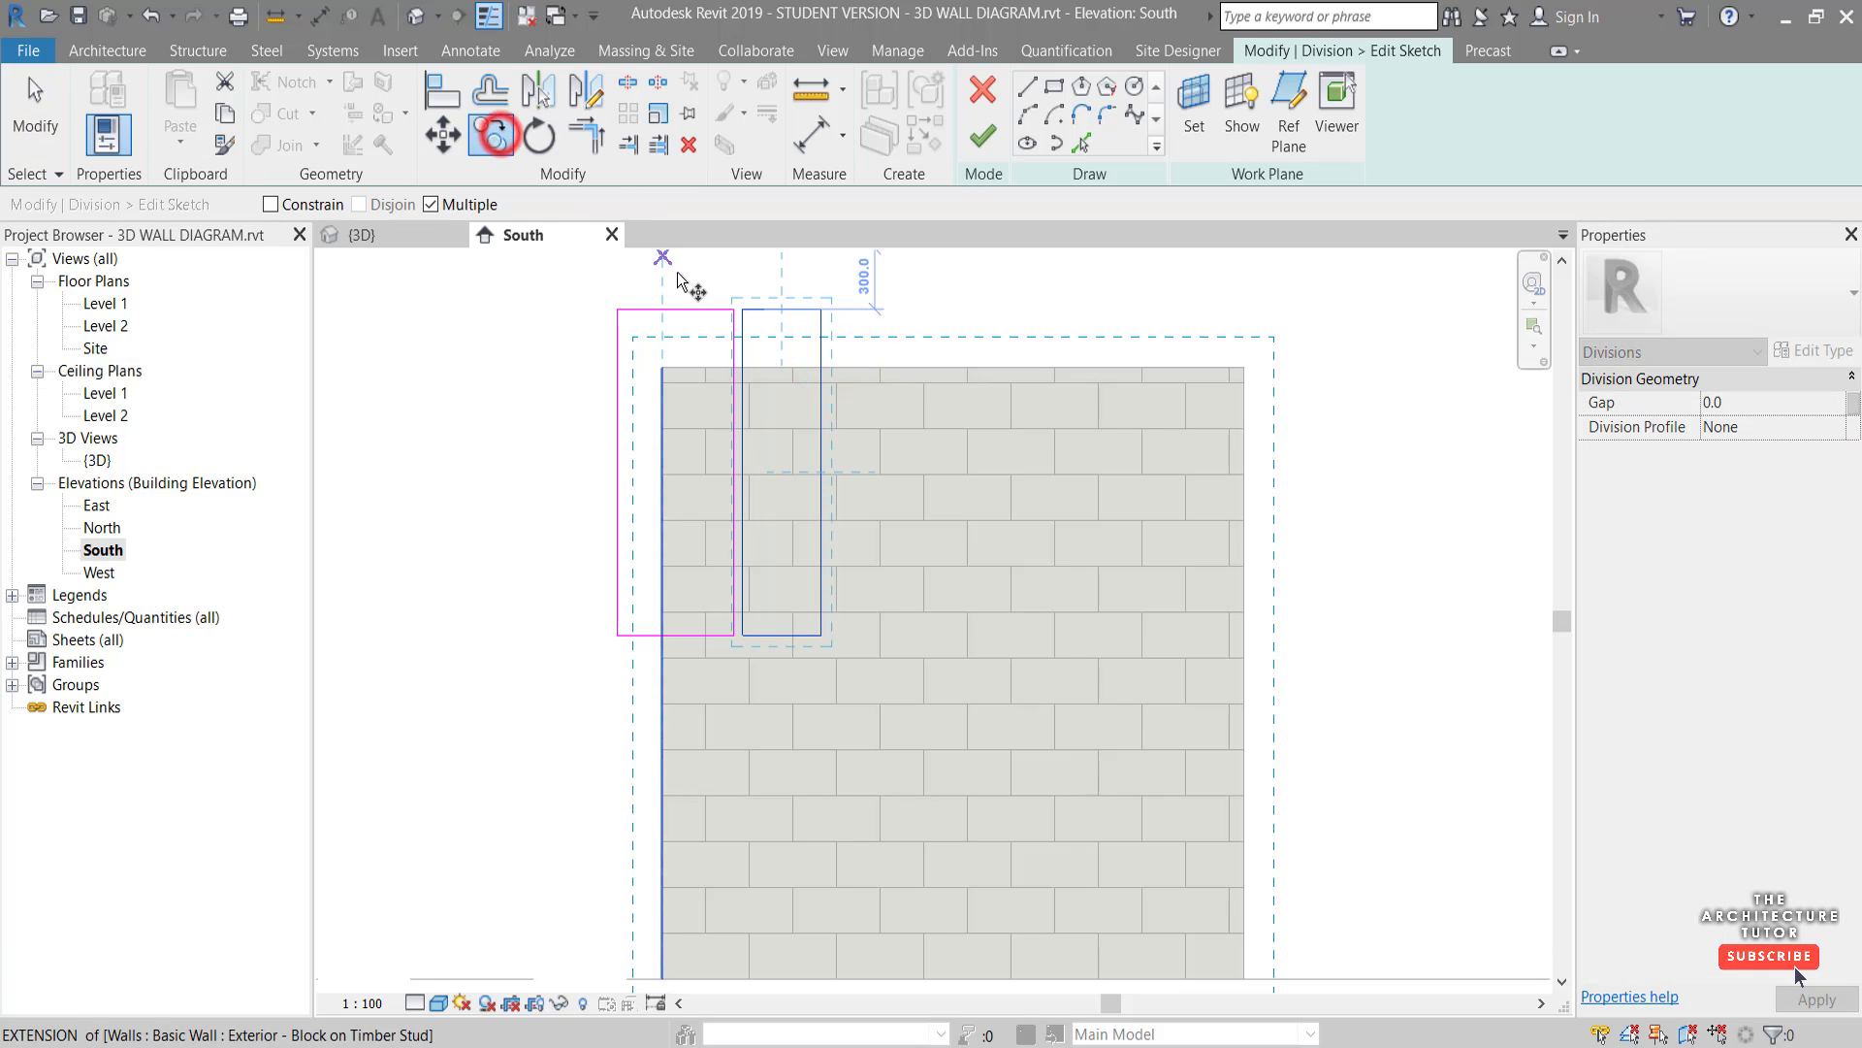
click(728, 311)
middle_drag(819, 311, 815, 475)
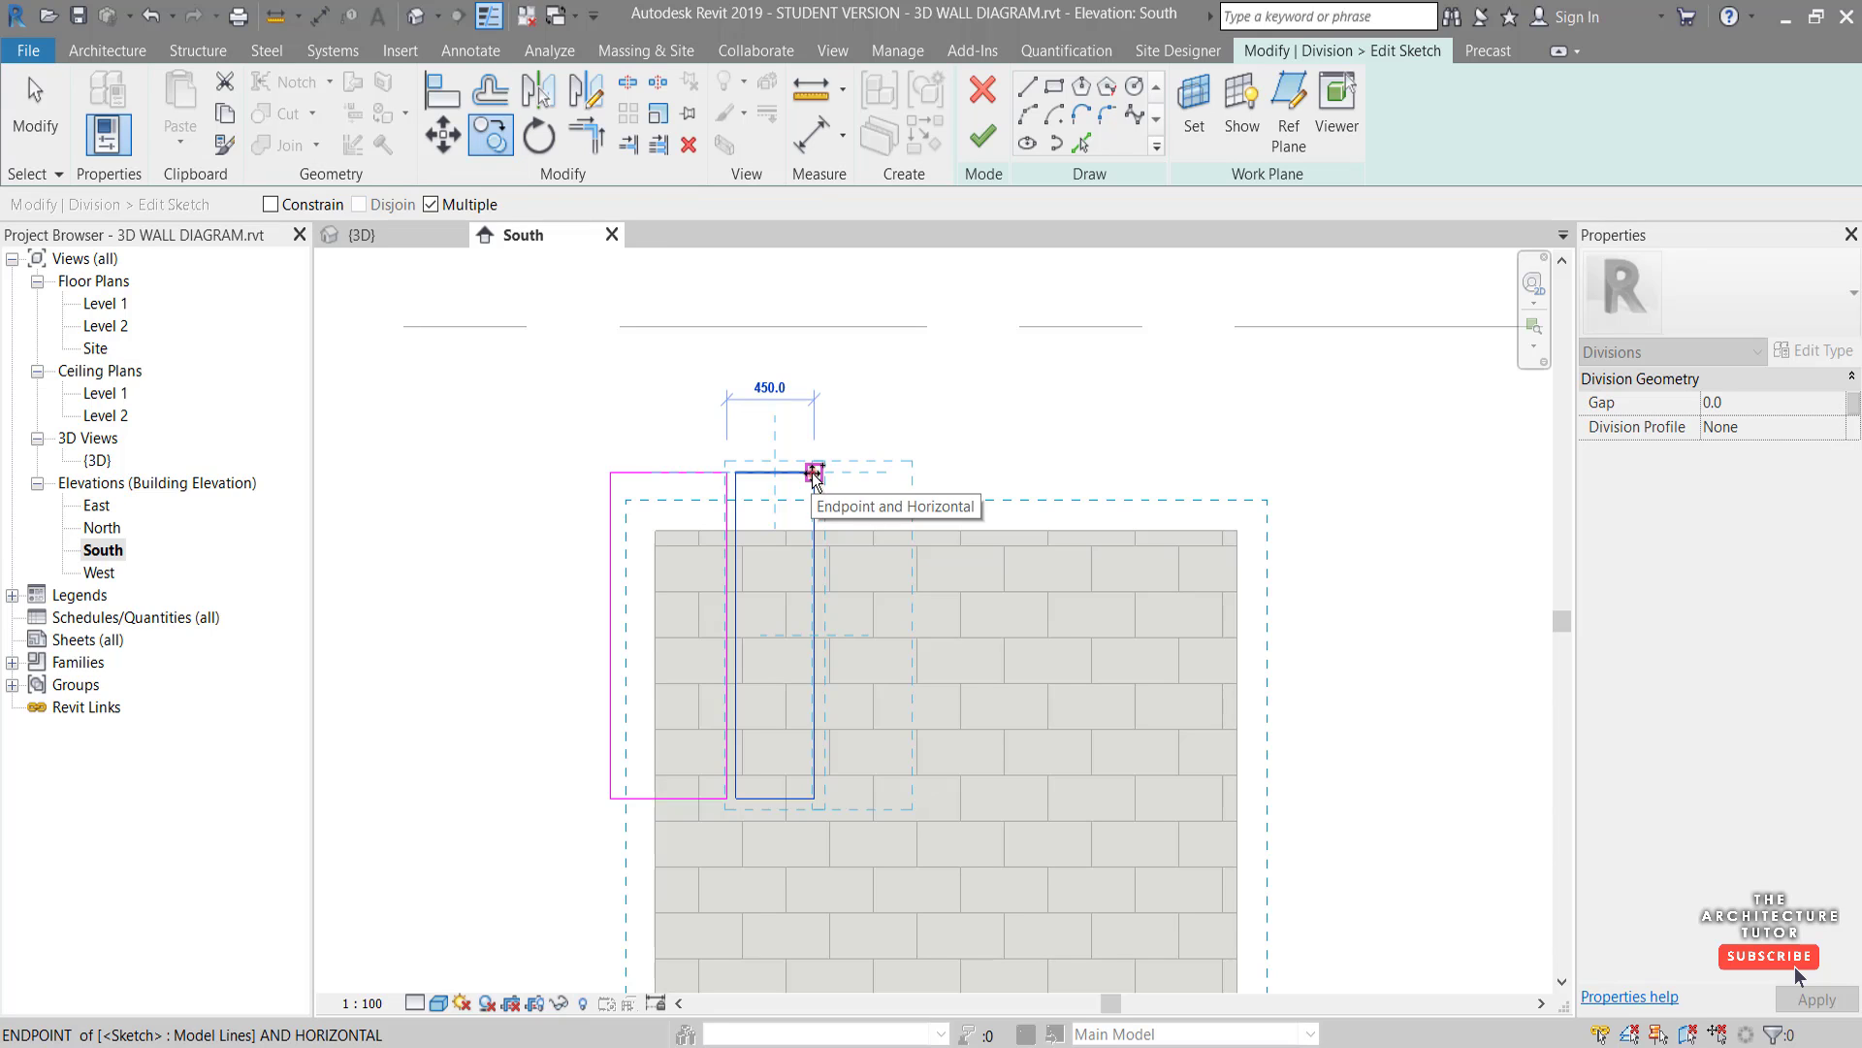
click(815, 472)
click(902, 472)
click(985, 472)
key(Escape)
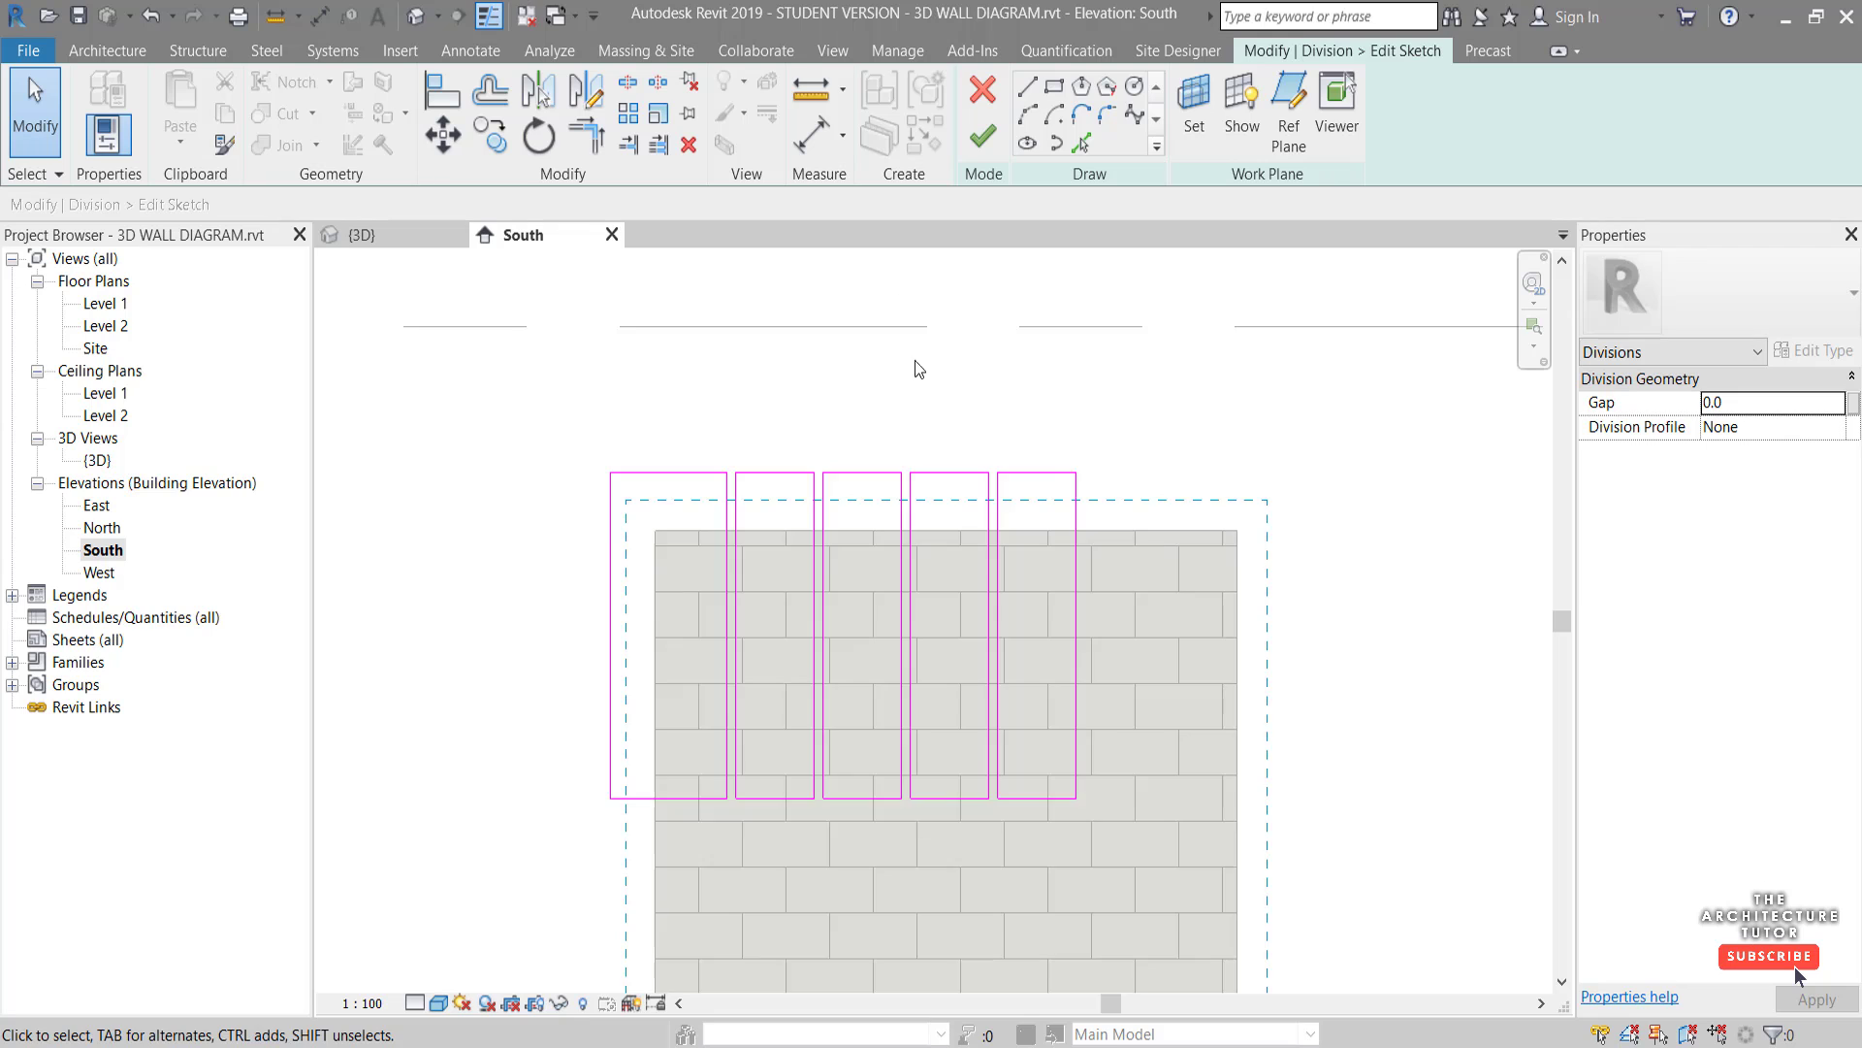
scroll(914, 361, down, 1)
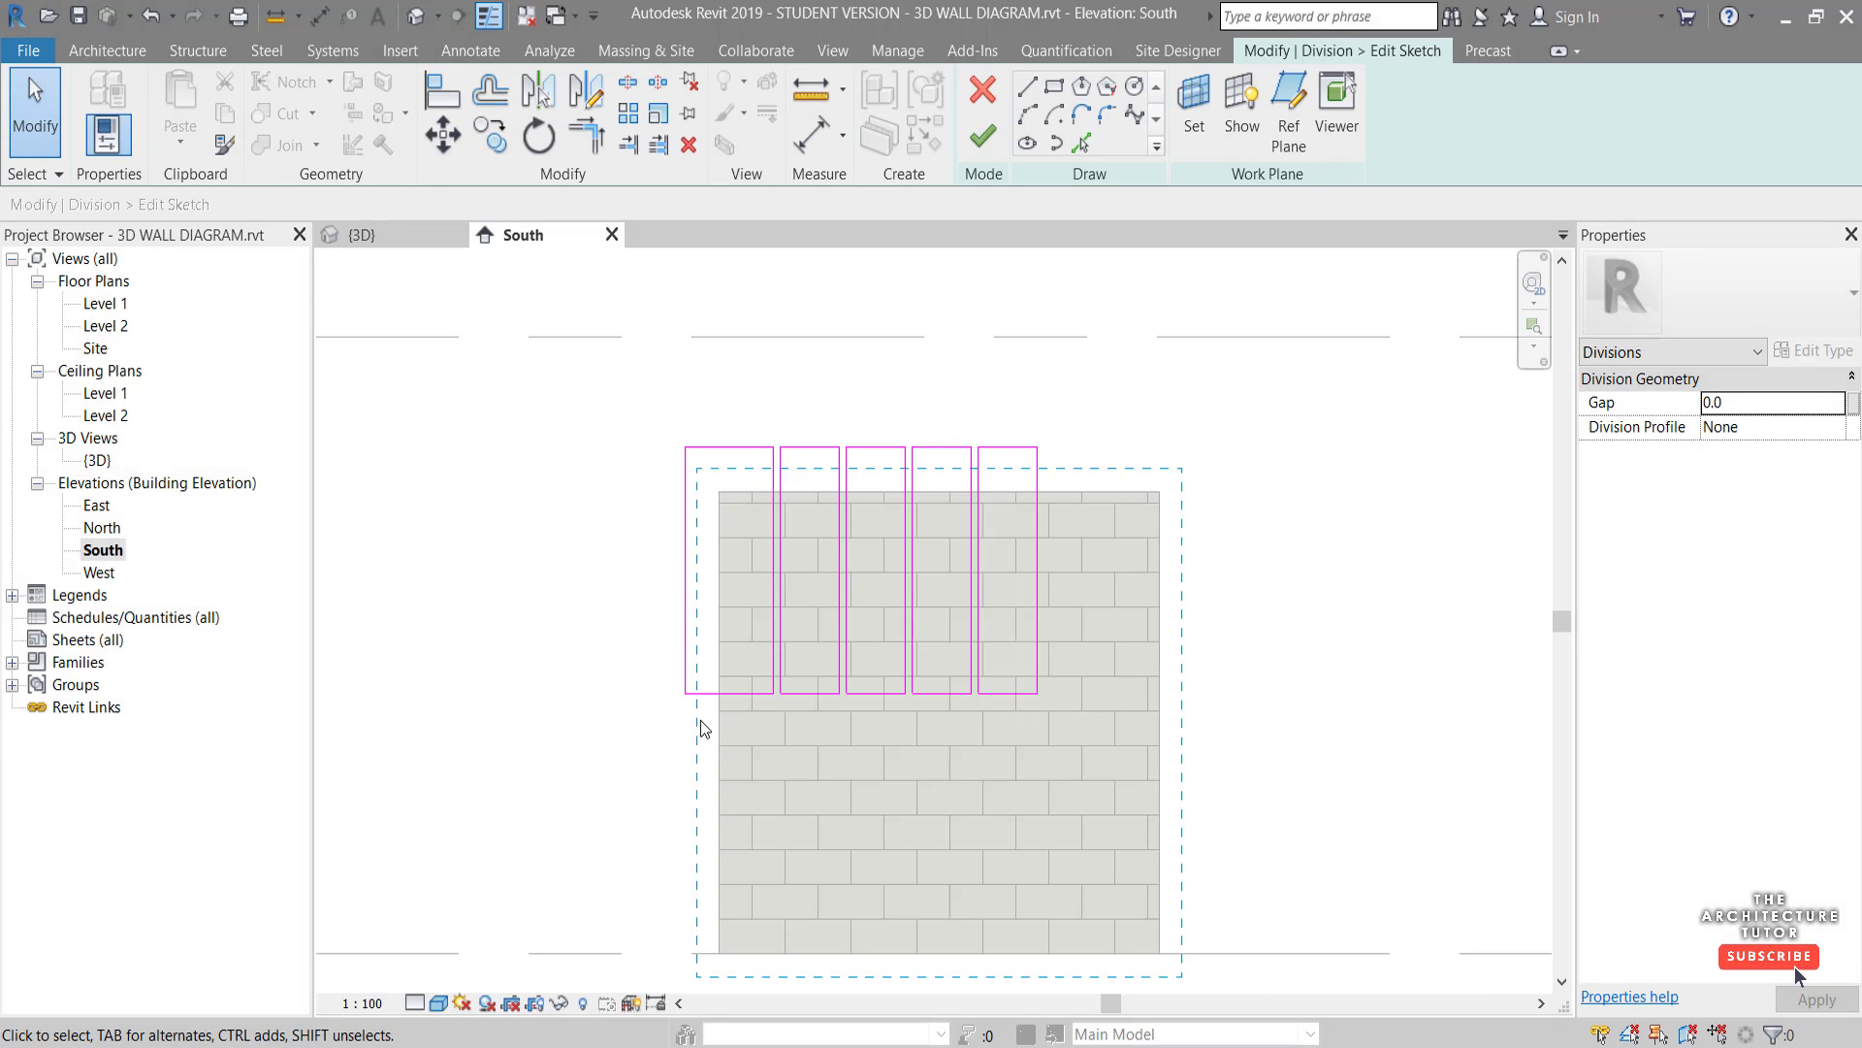
scroll(700, 720, up, 2)
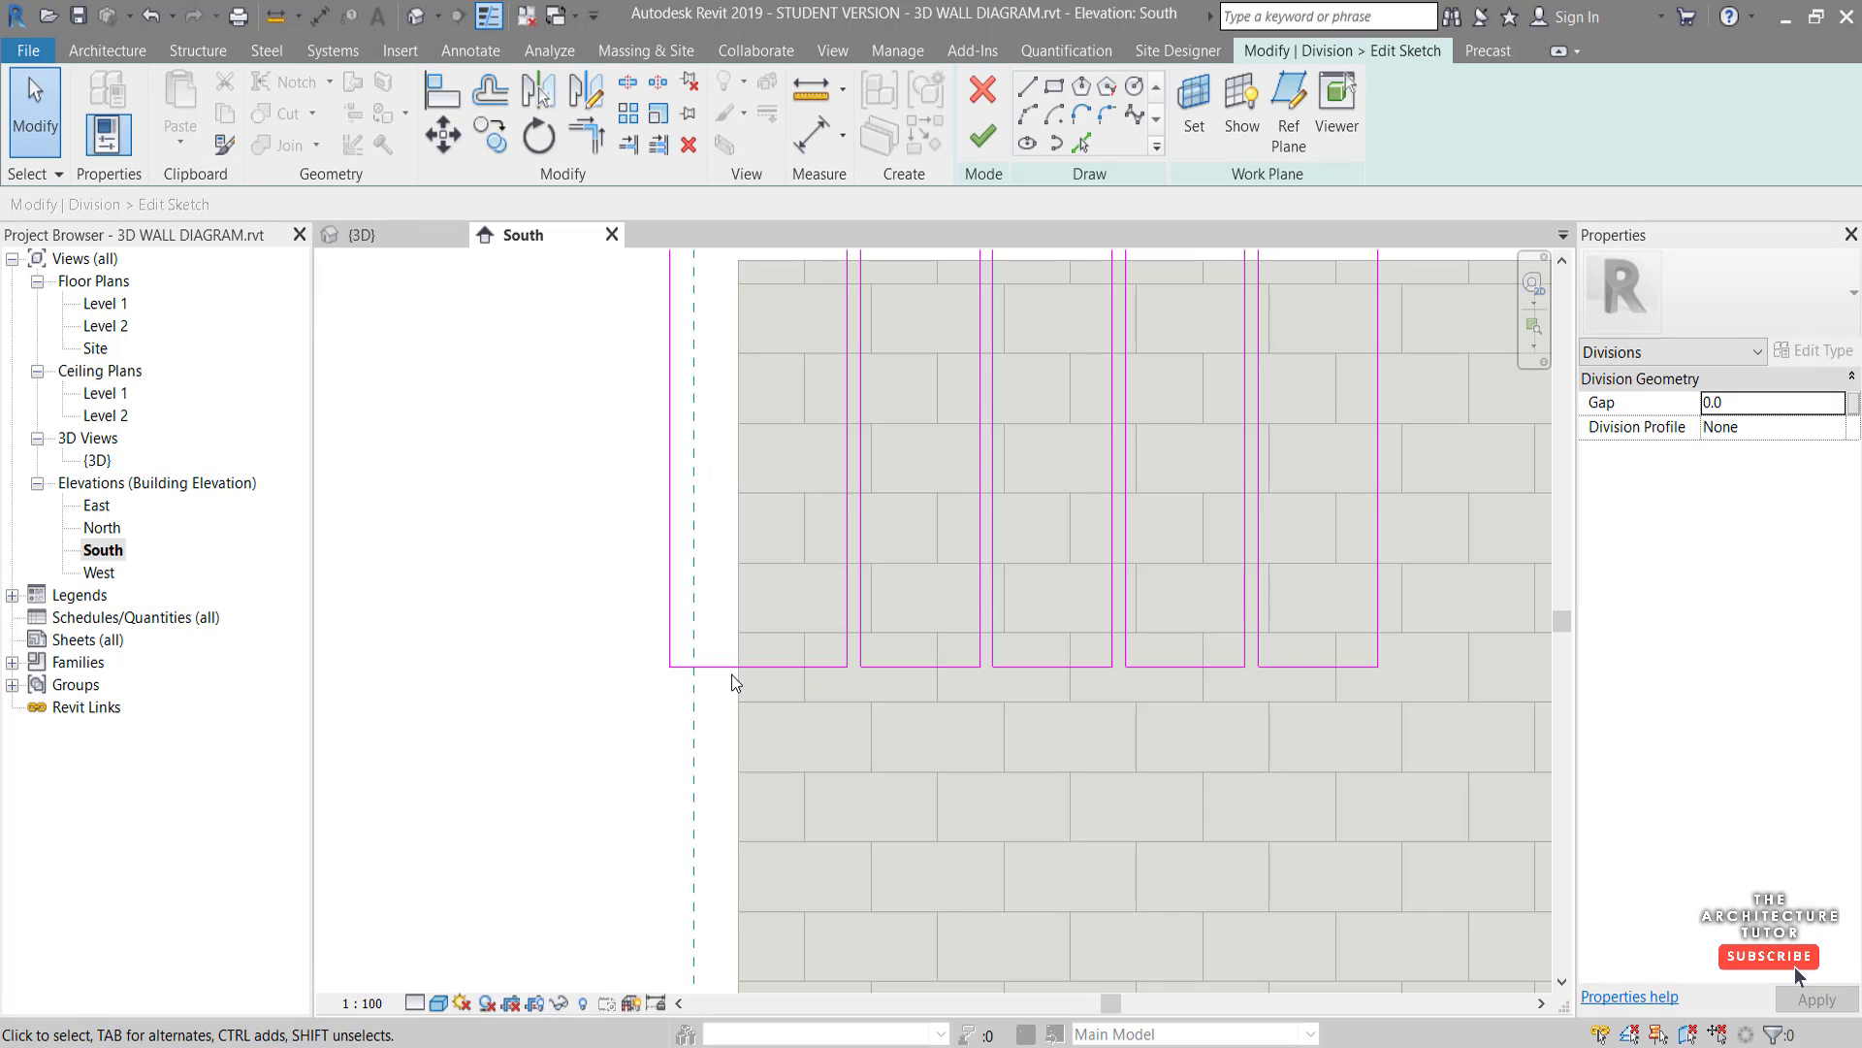
Draw a short sketch line of length 5 from the strip outline corner
click(1025, 87)
click(668, 666)
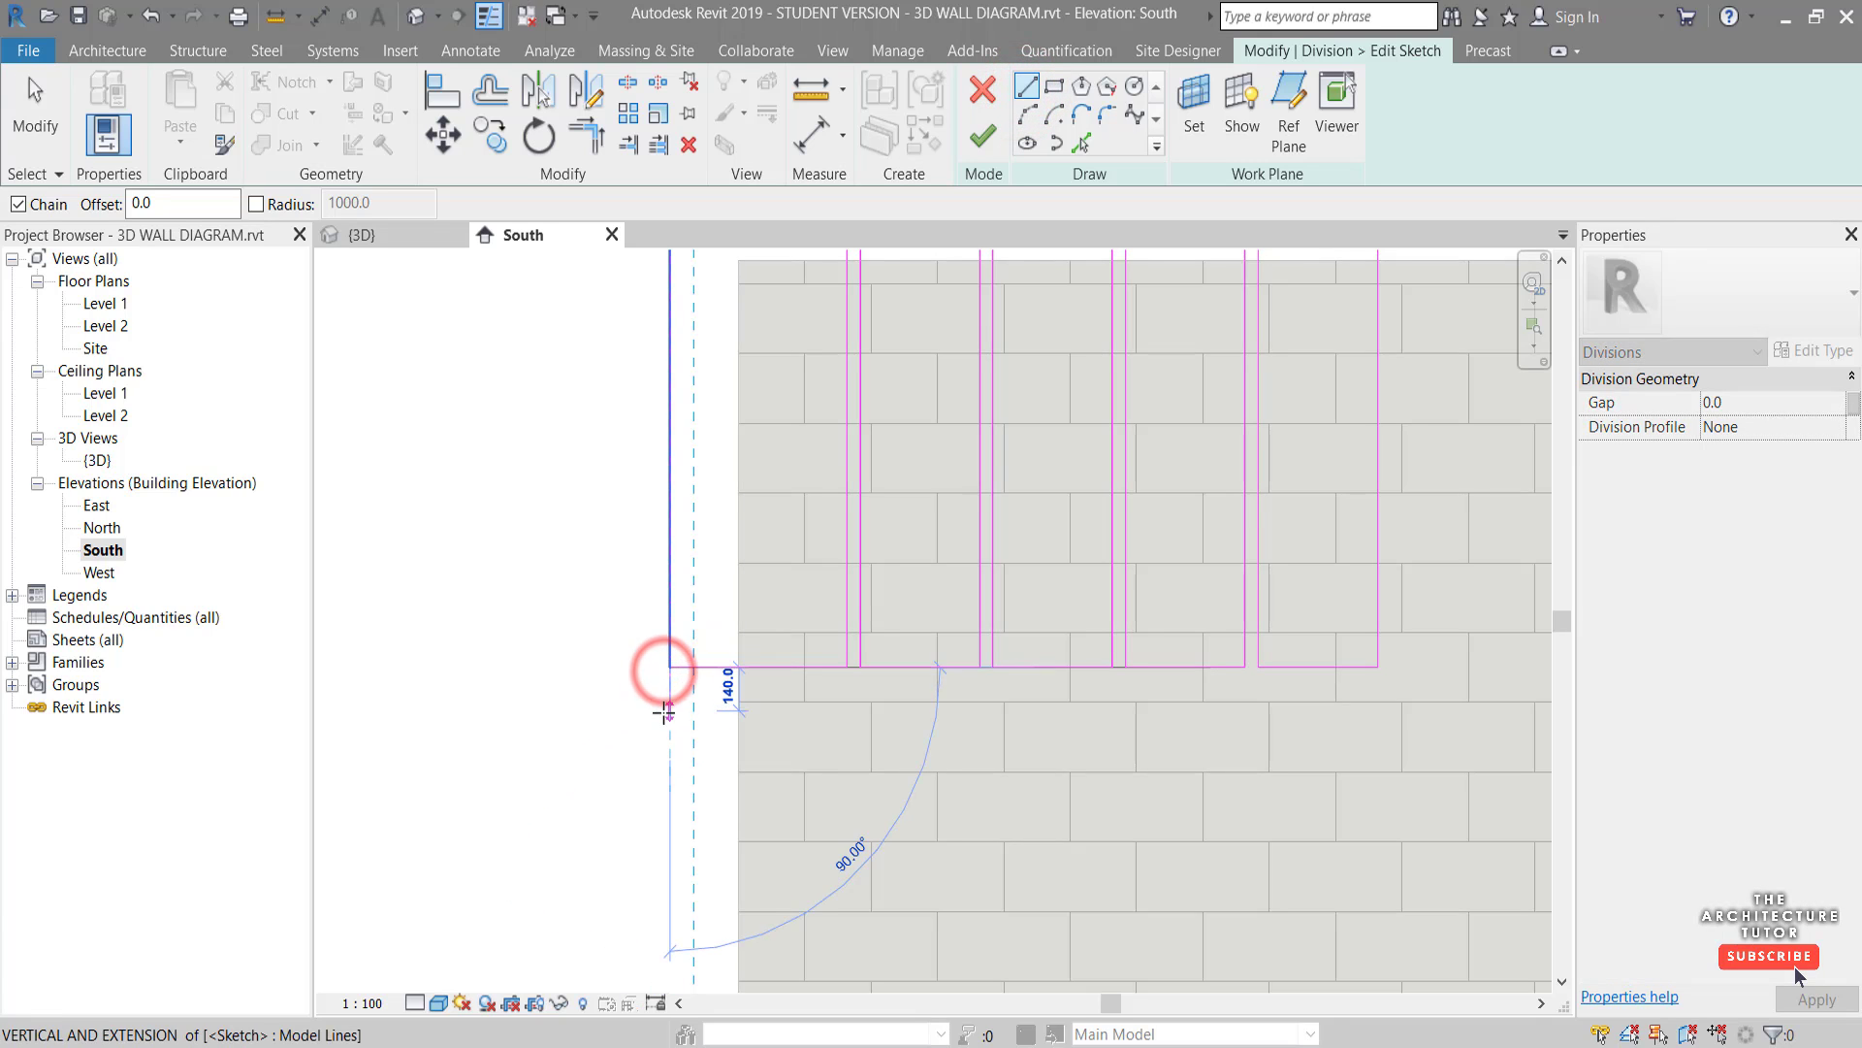
text(5)
key(Return)
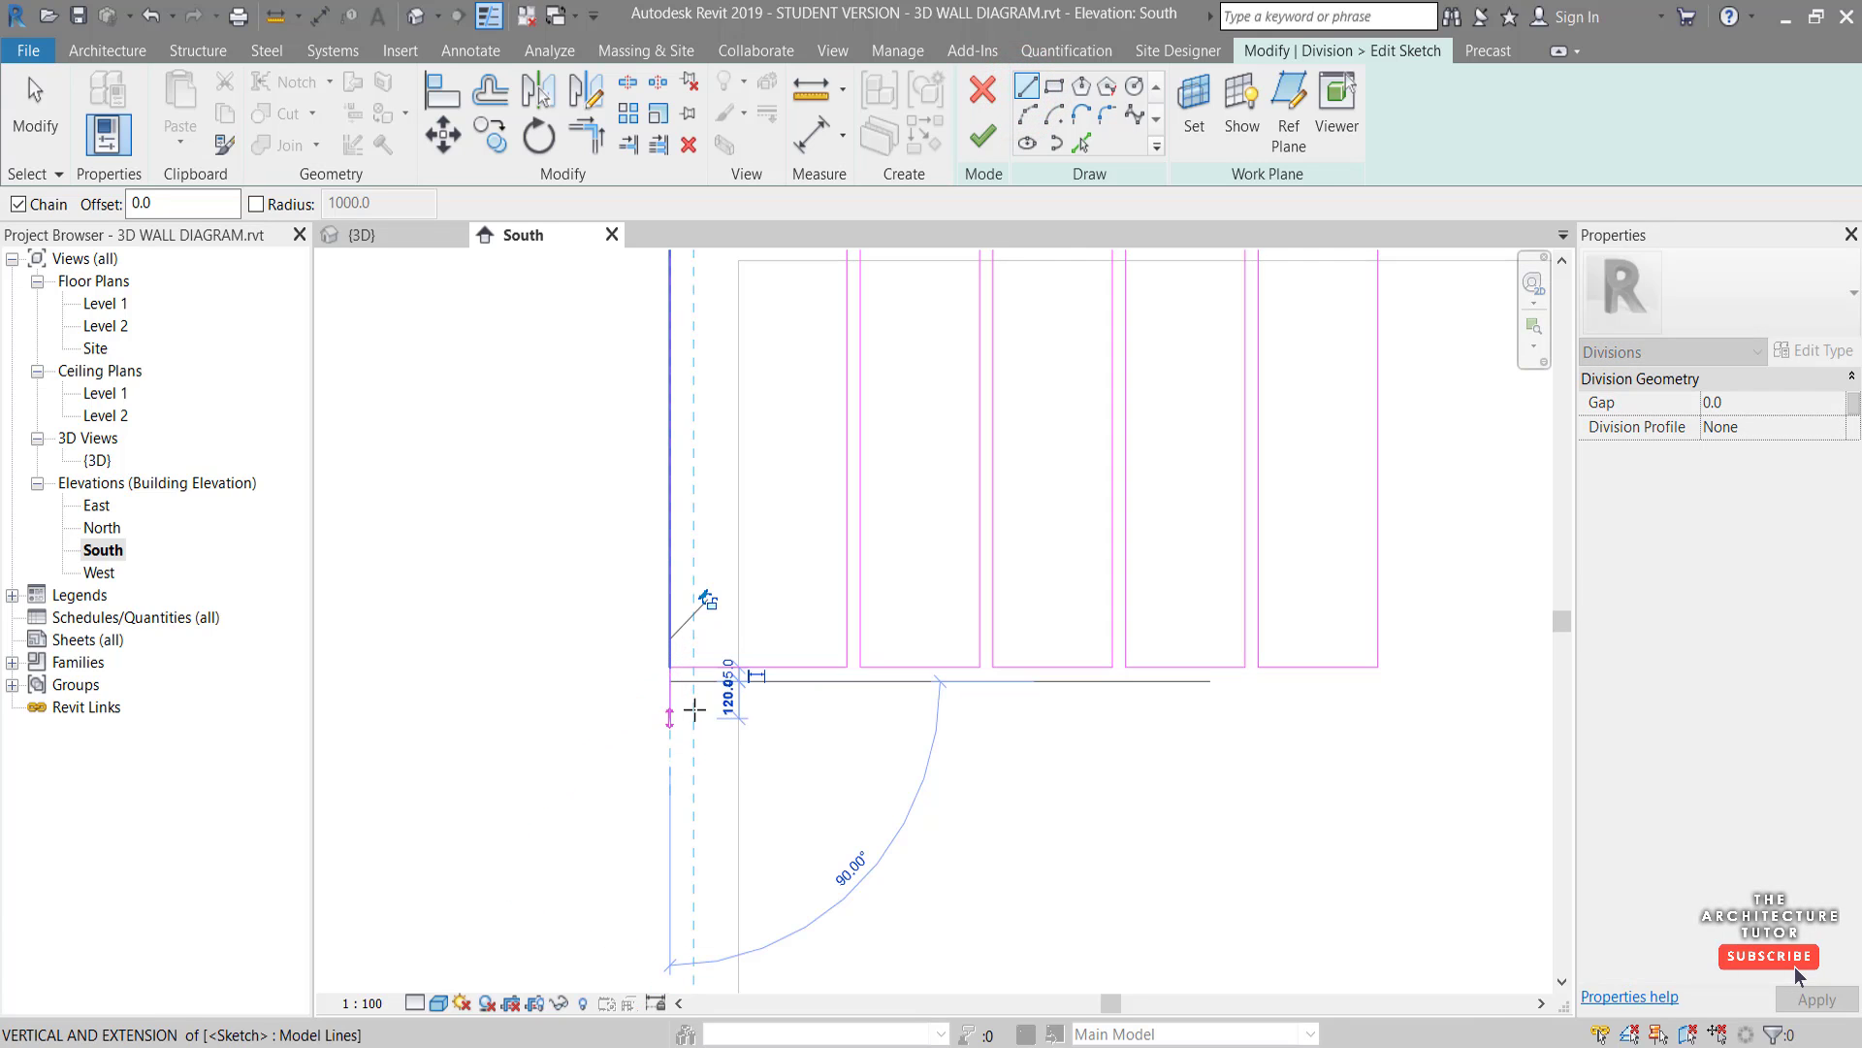
scroll(685, 715, down, 3)
key(Escape)
key(Escape)
Copy the whole division sketch down to form a second row below the first
drag(665, 367, 1154, 685)
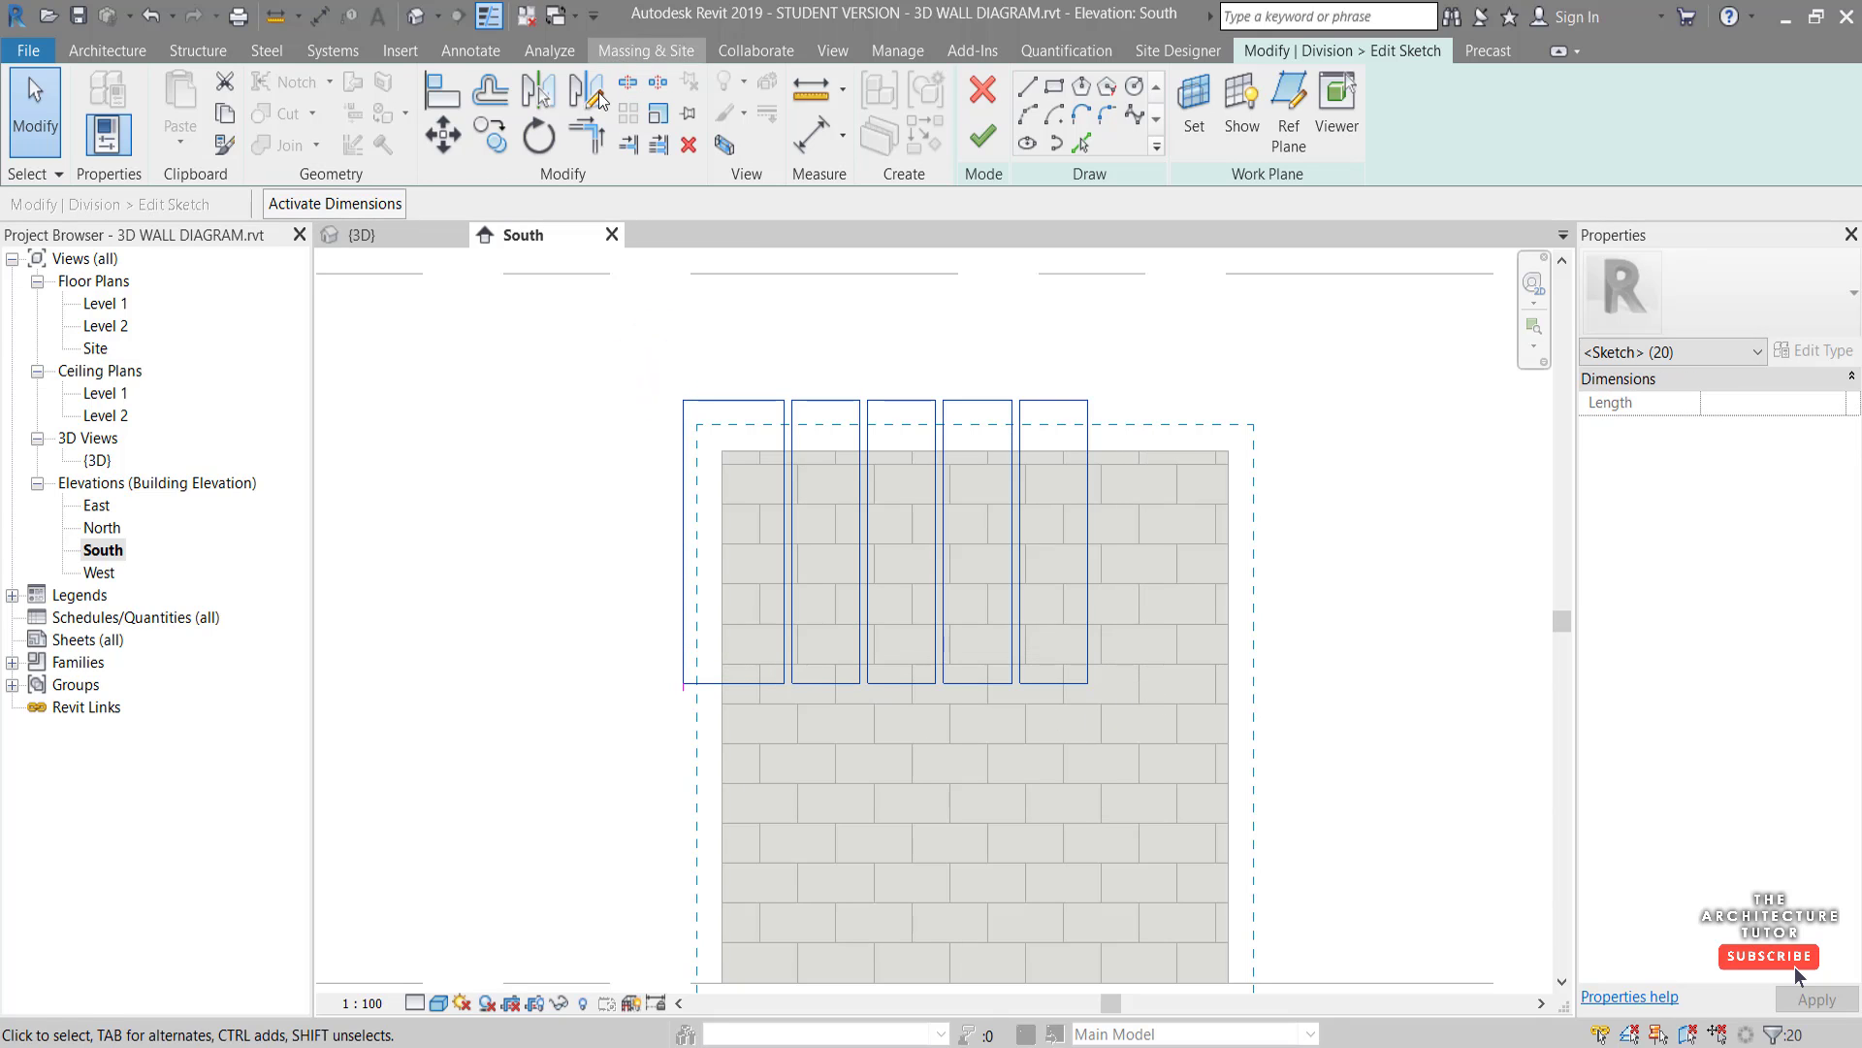
click(683, 400)
scroll(685, 670, up, 3)
click(679, 713)
scroll(679, 713, down, 5)
key(Escape)
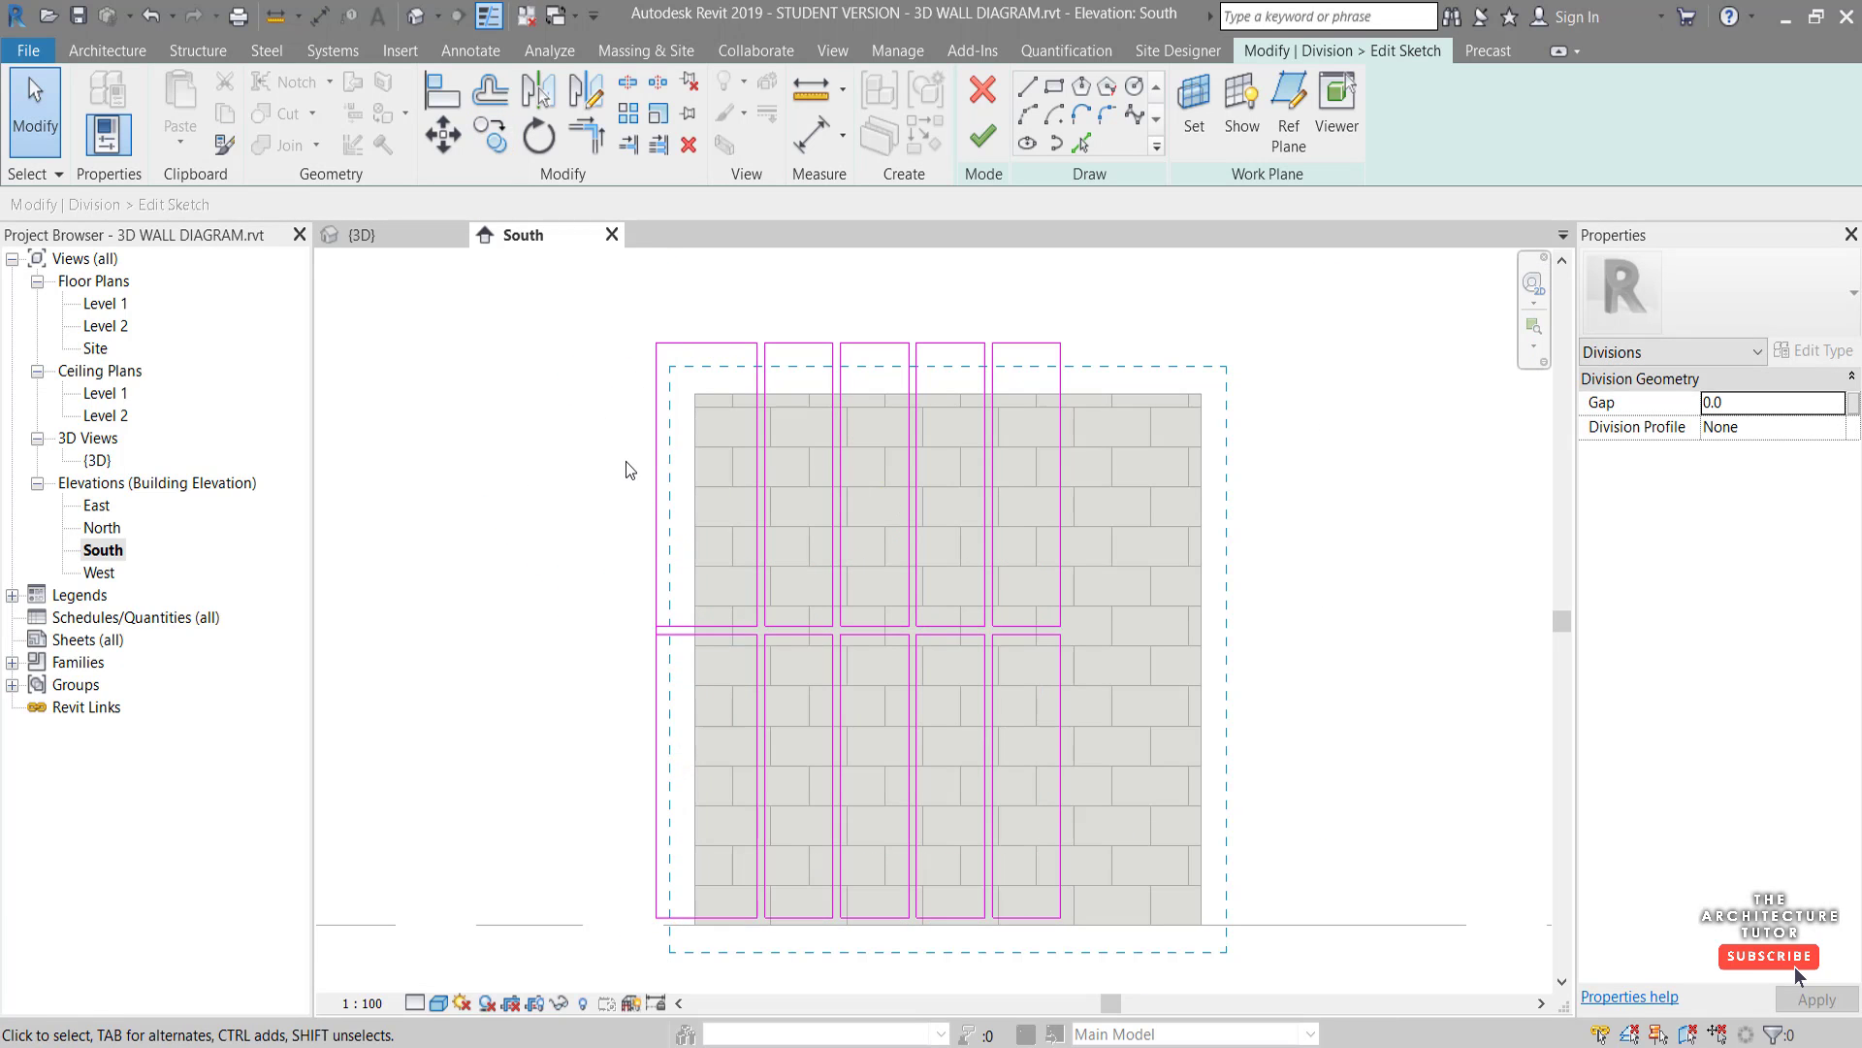
Delete the sketch's left edge line and top lines
drag(602, 270, 709, 956)
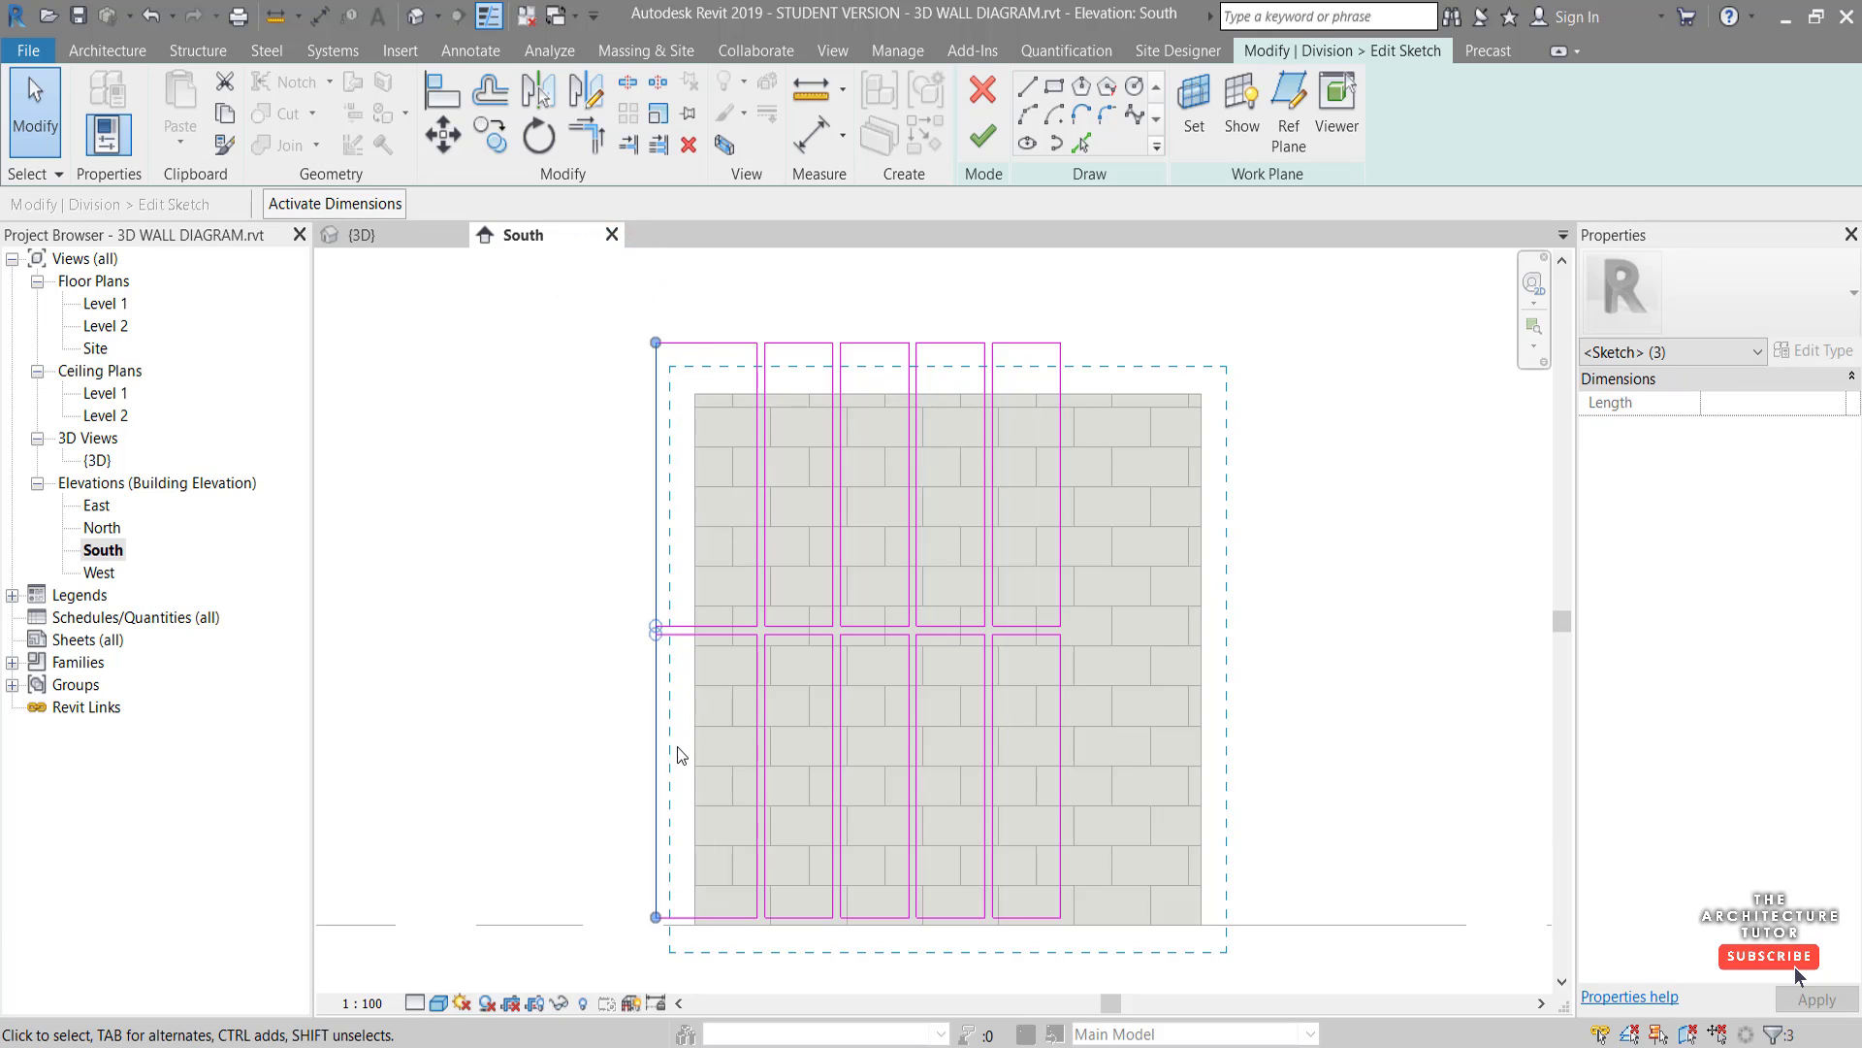
key(Delete)
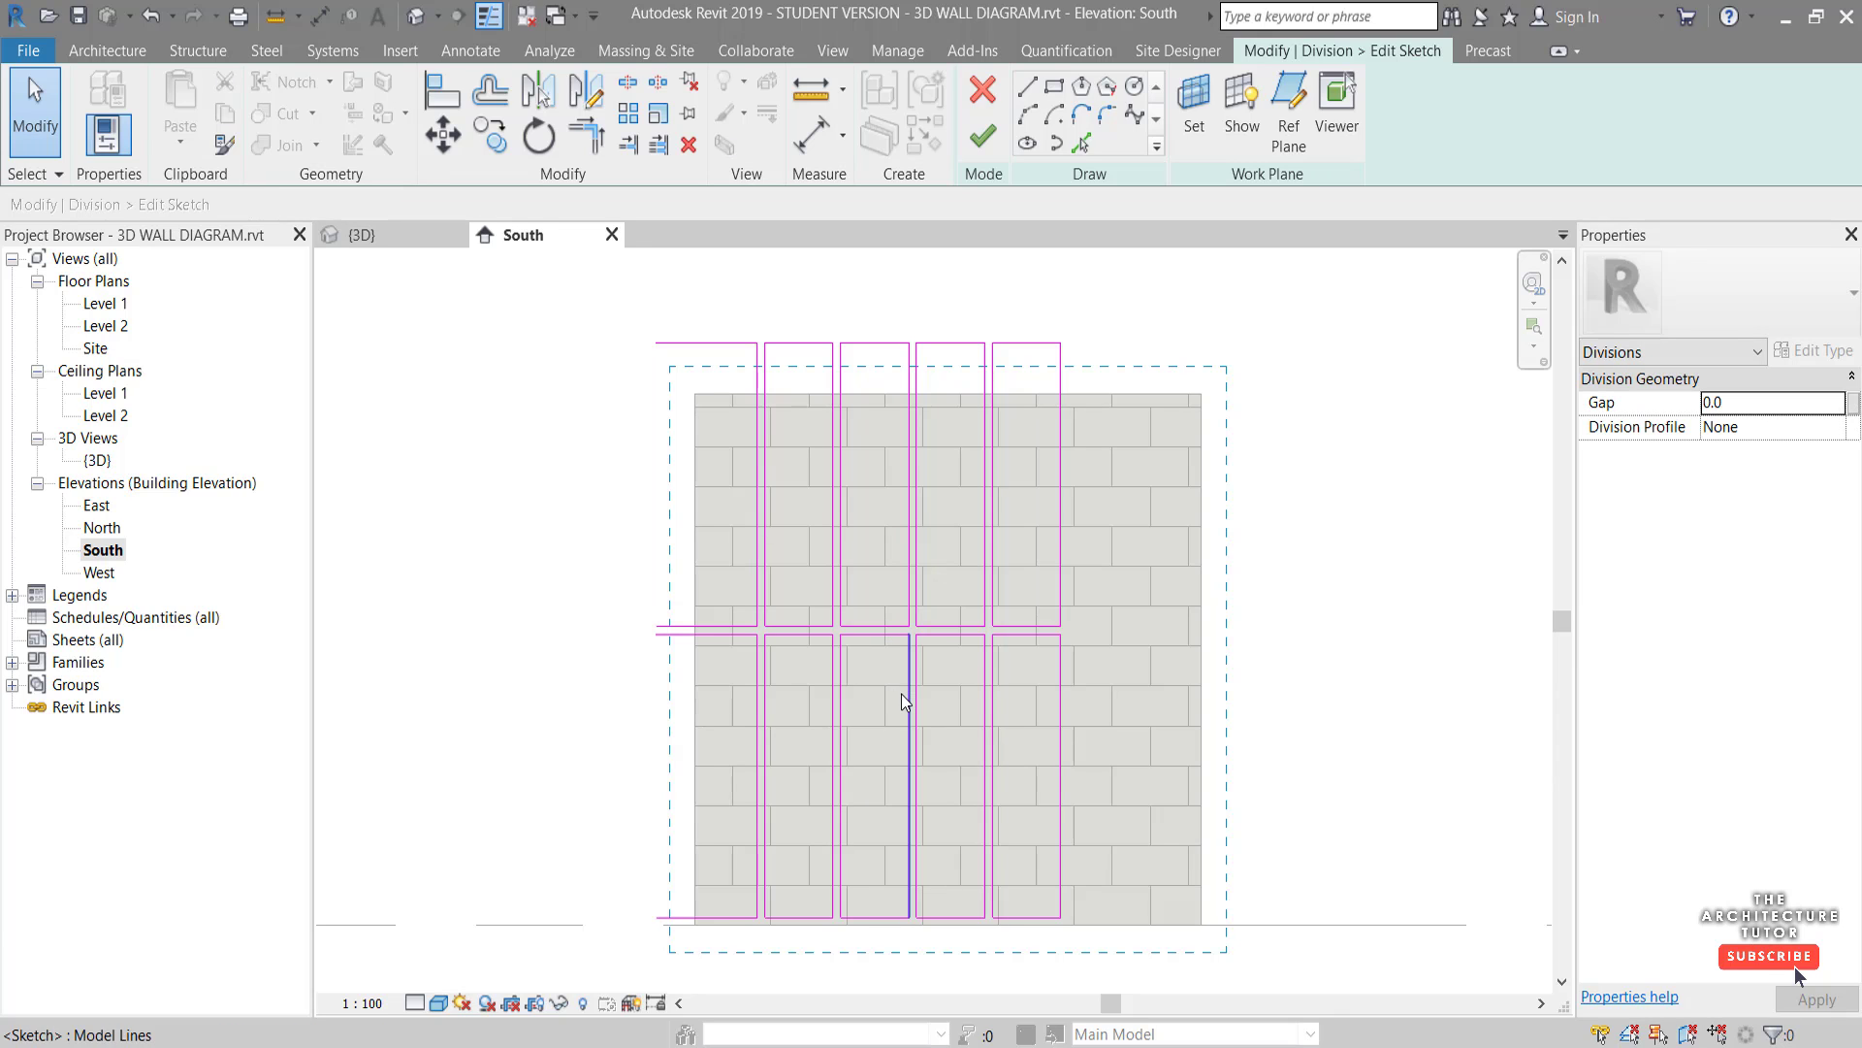
mouse_move(594, 293)
mouse_down()
mouse_move(1027, 404)
mouse_move(1104, 393)
mouse_up()
key(Delete)
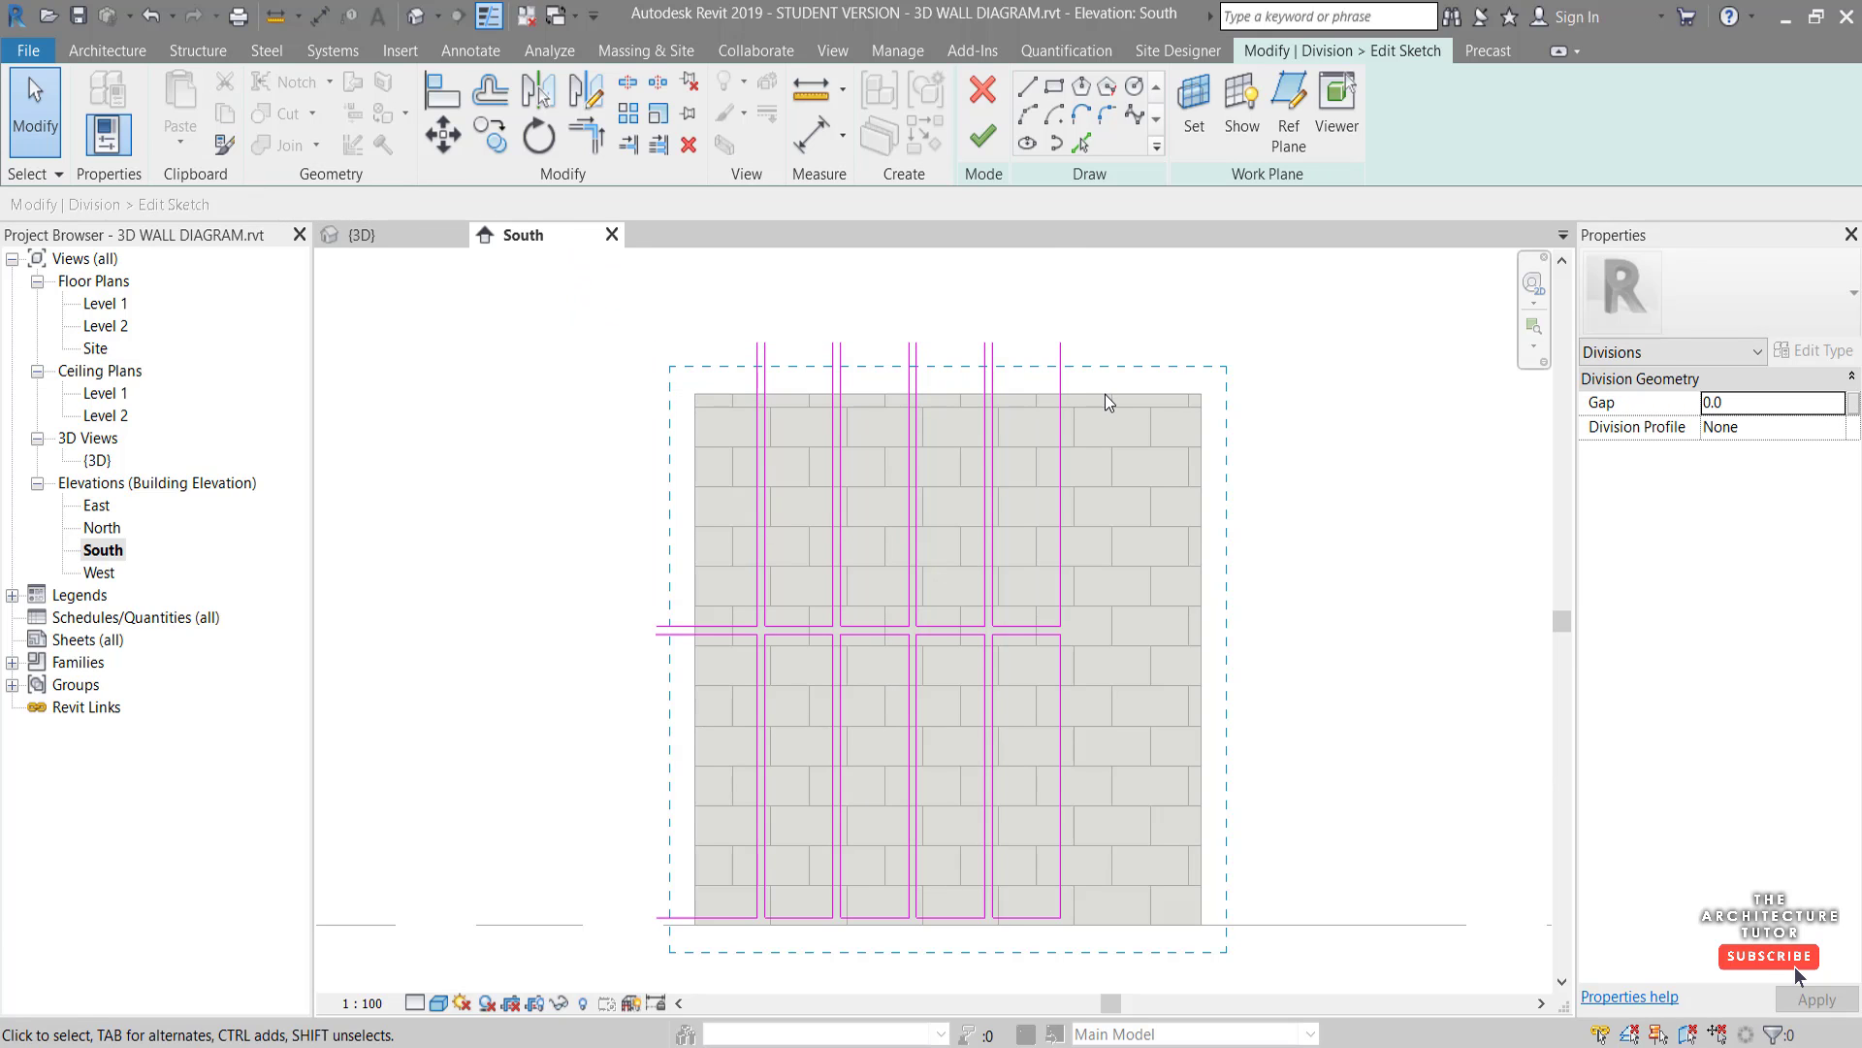
Finish the stud division sketch and the division in the 3D view
click(981, 141)
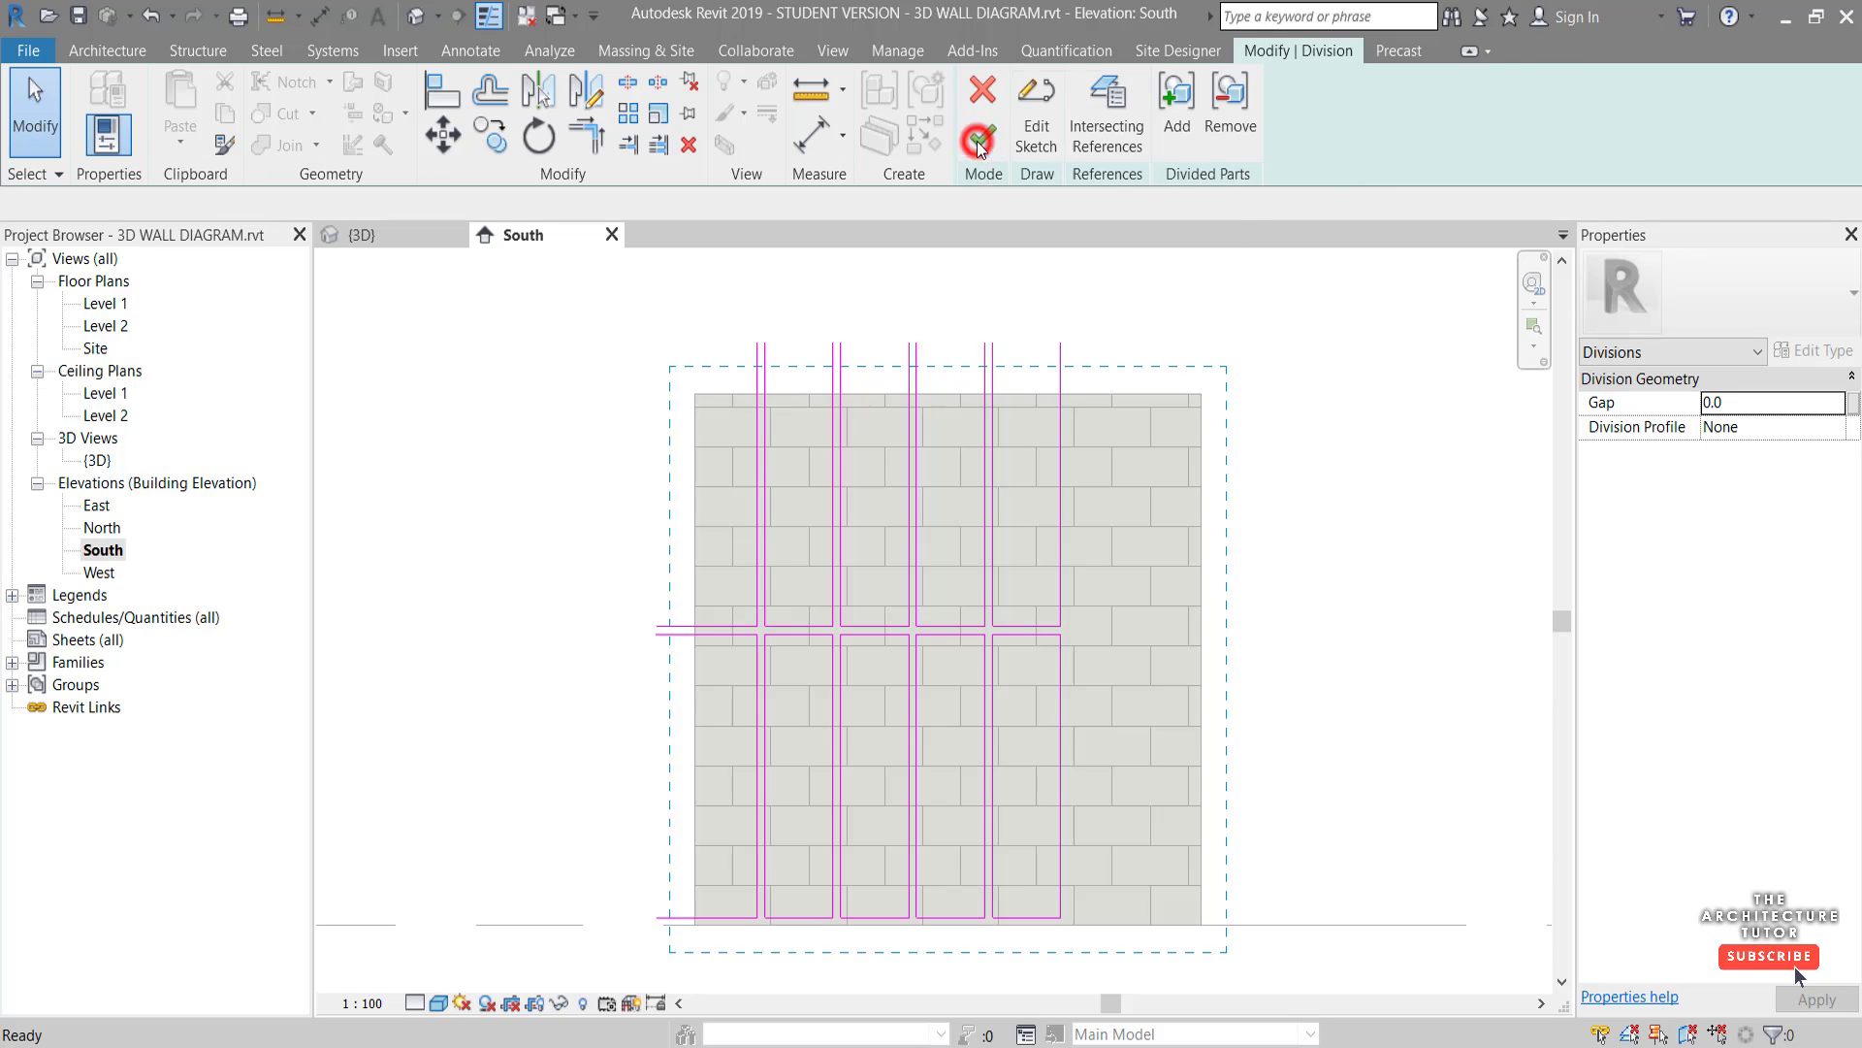
click(411, 237)
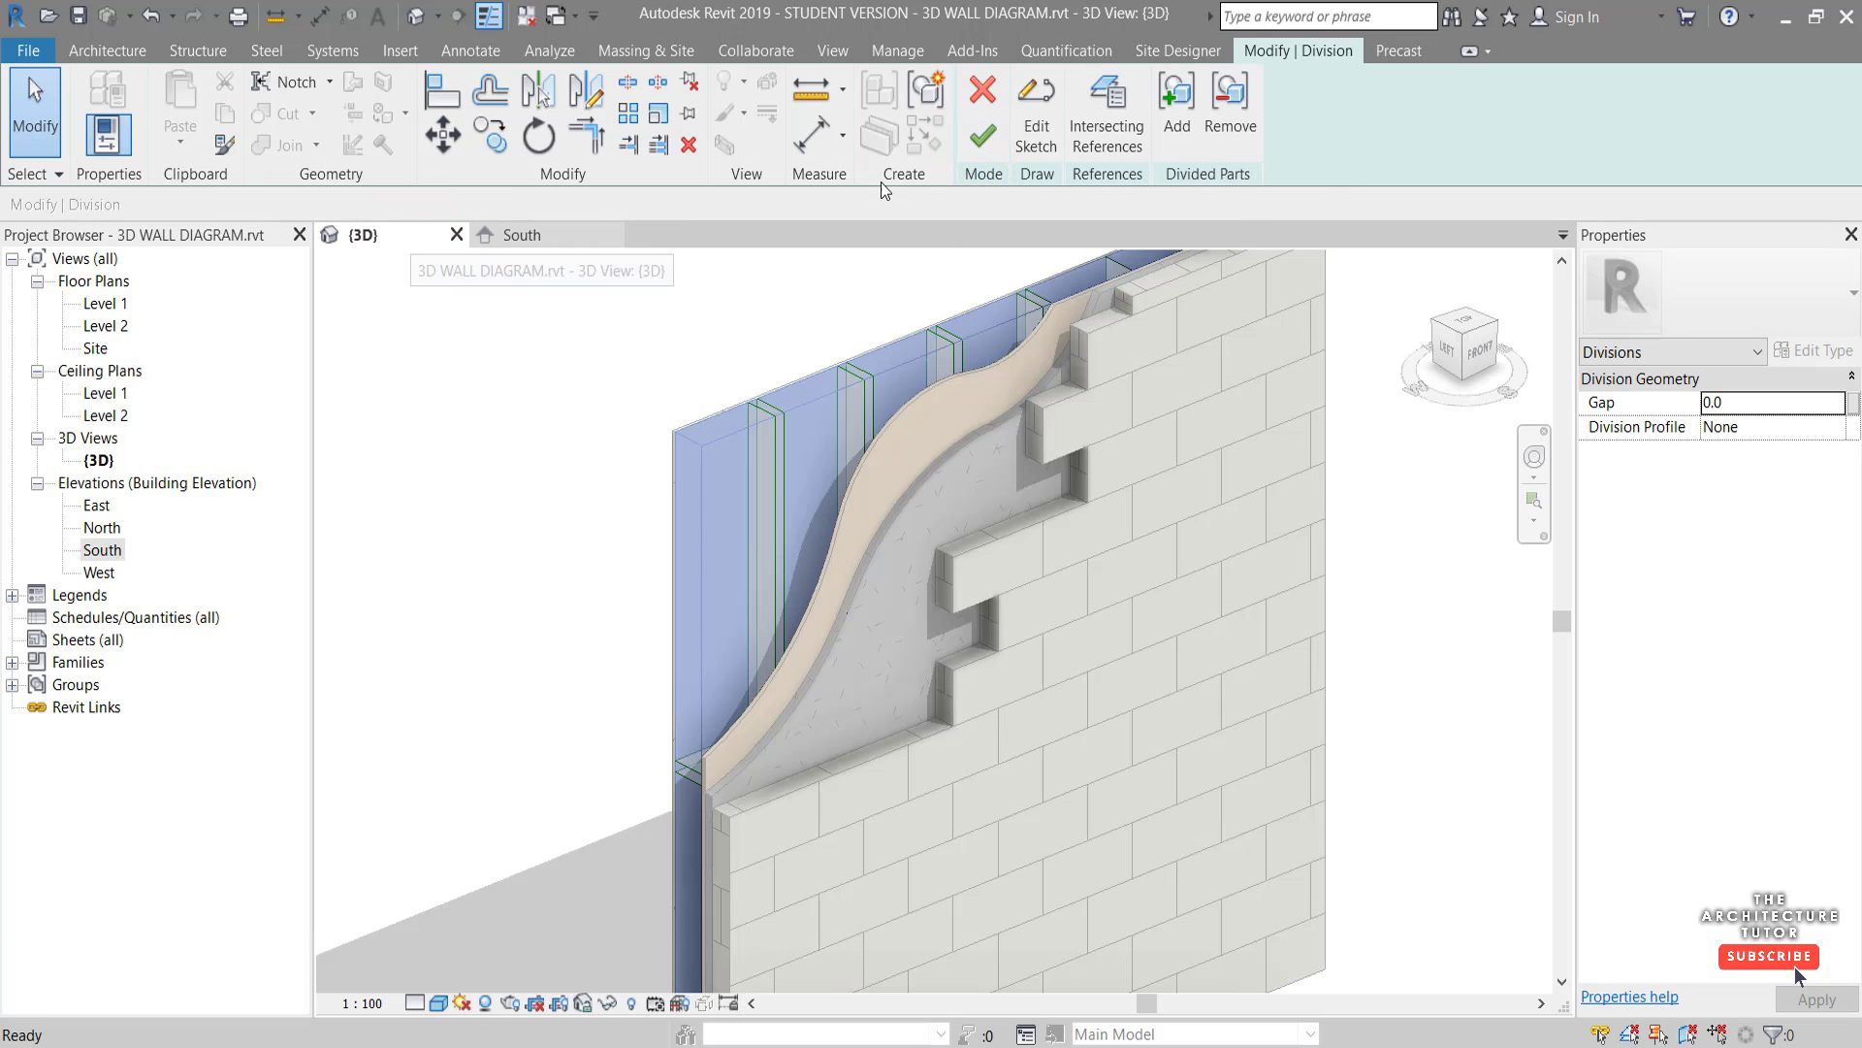
click(974, 141)
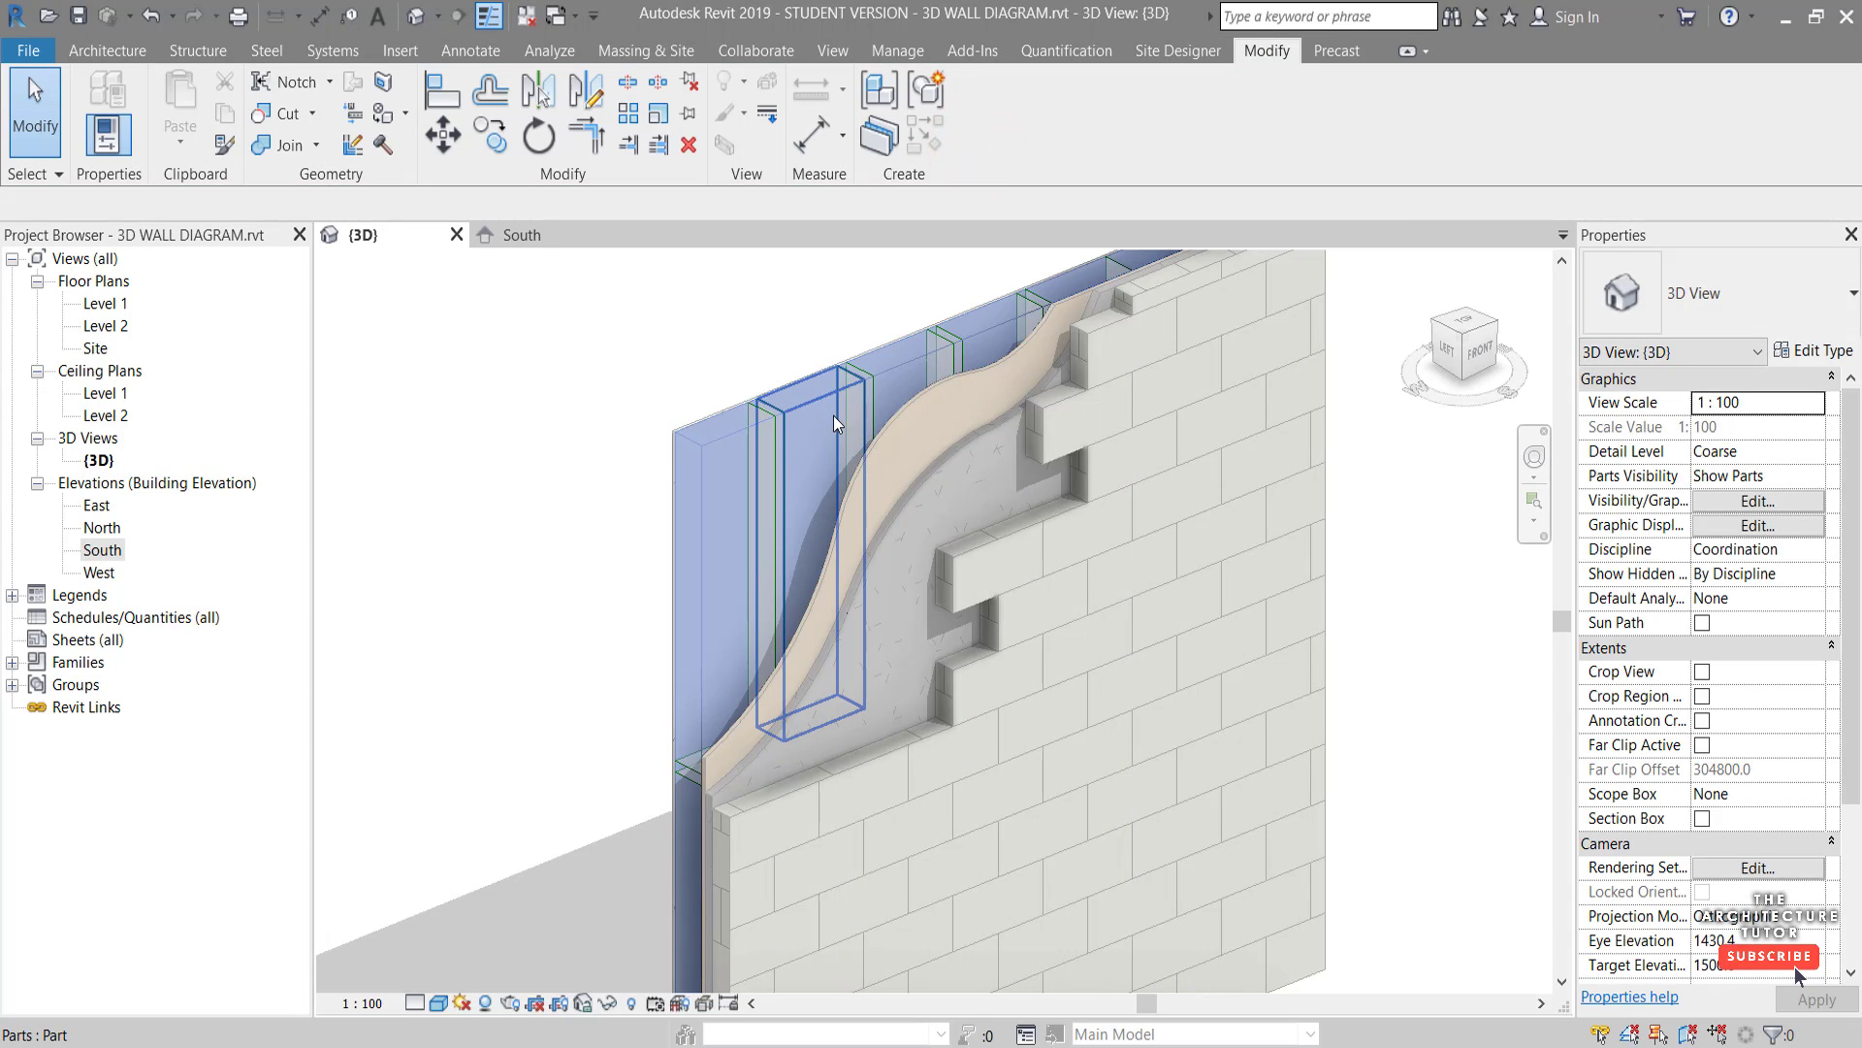
click(694, 332)
scroll(688, 335, down, 2)
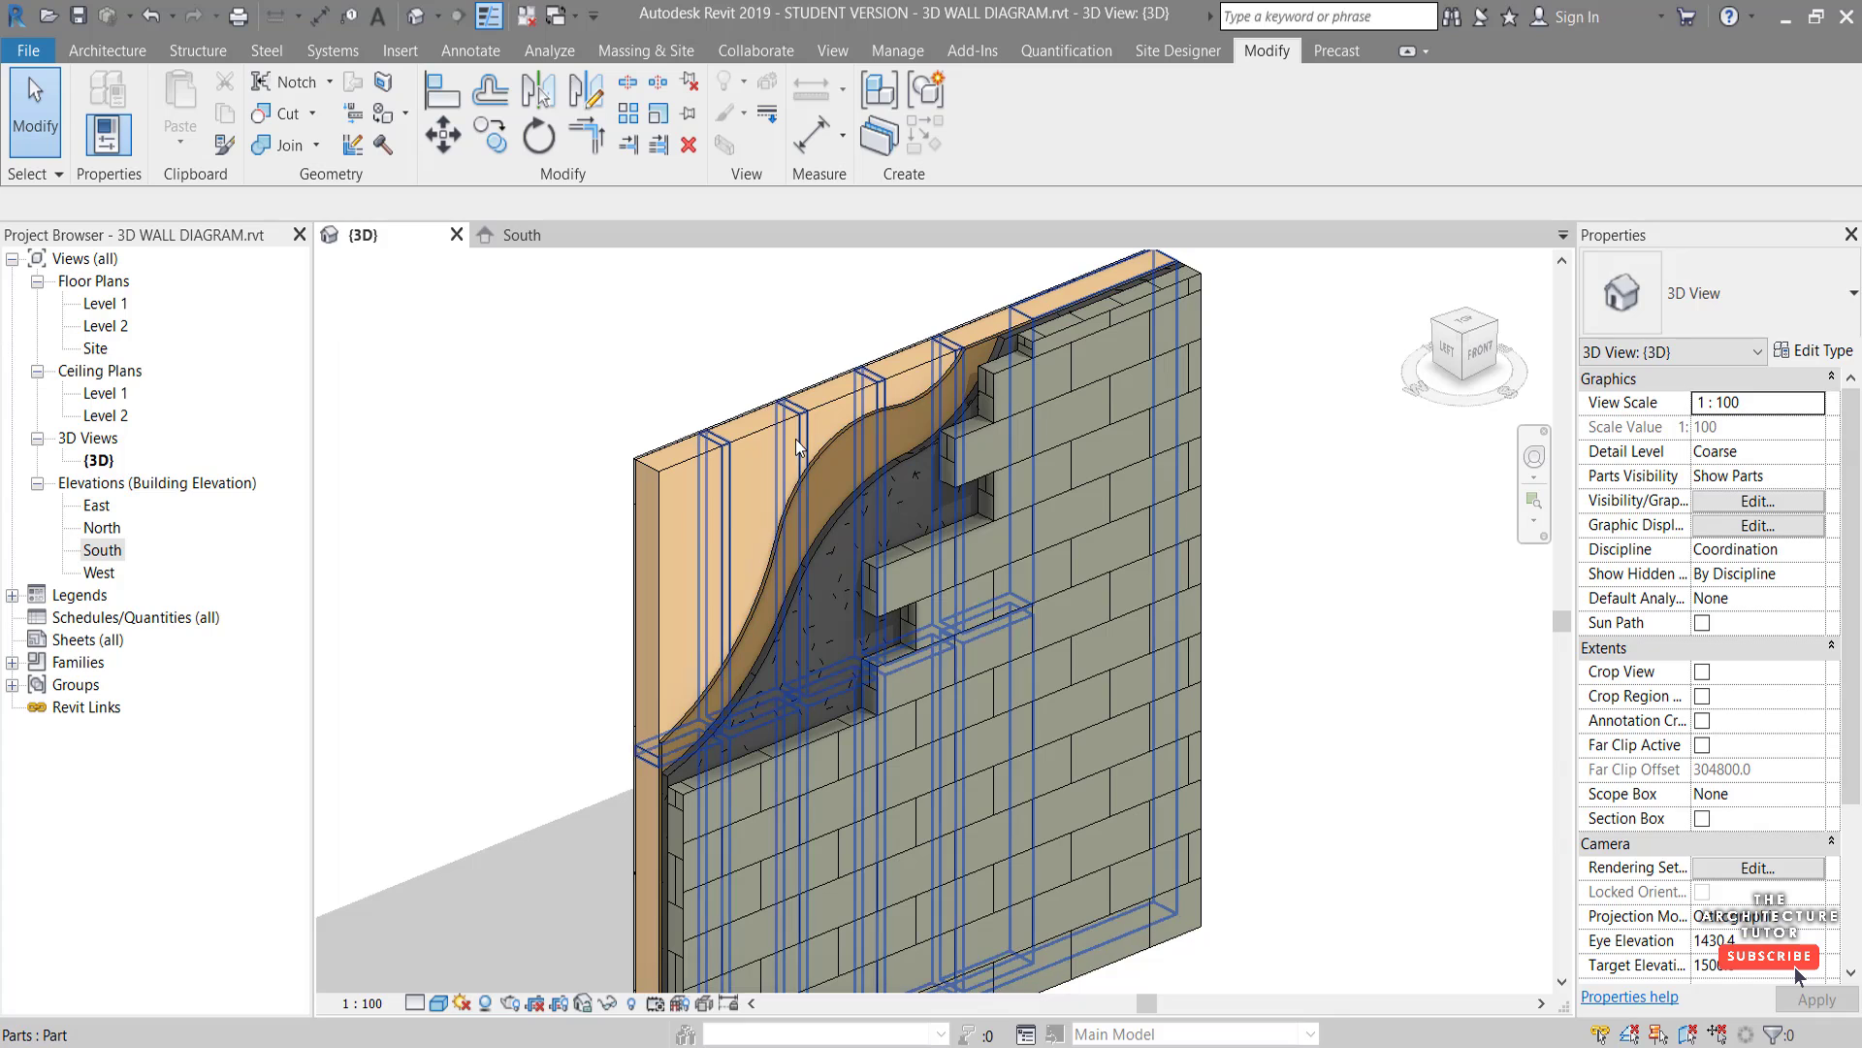
Hide the timber infill pieces between the studs and the thin lower-left wood piece
click(673, 474)
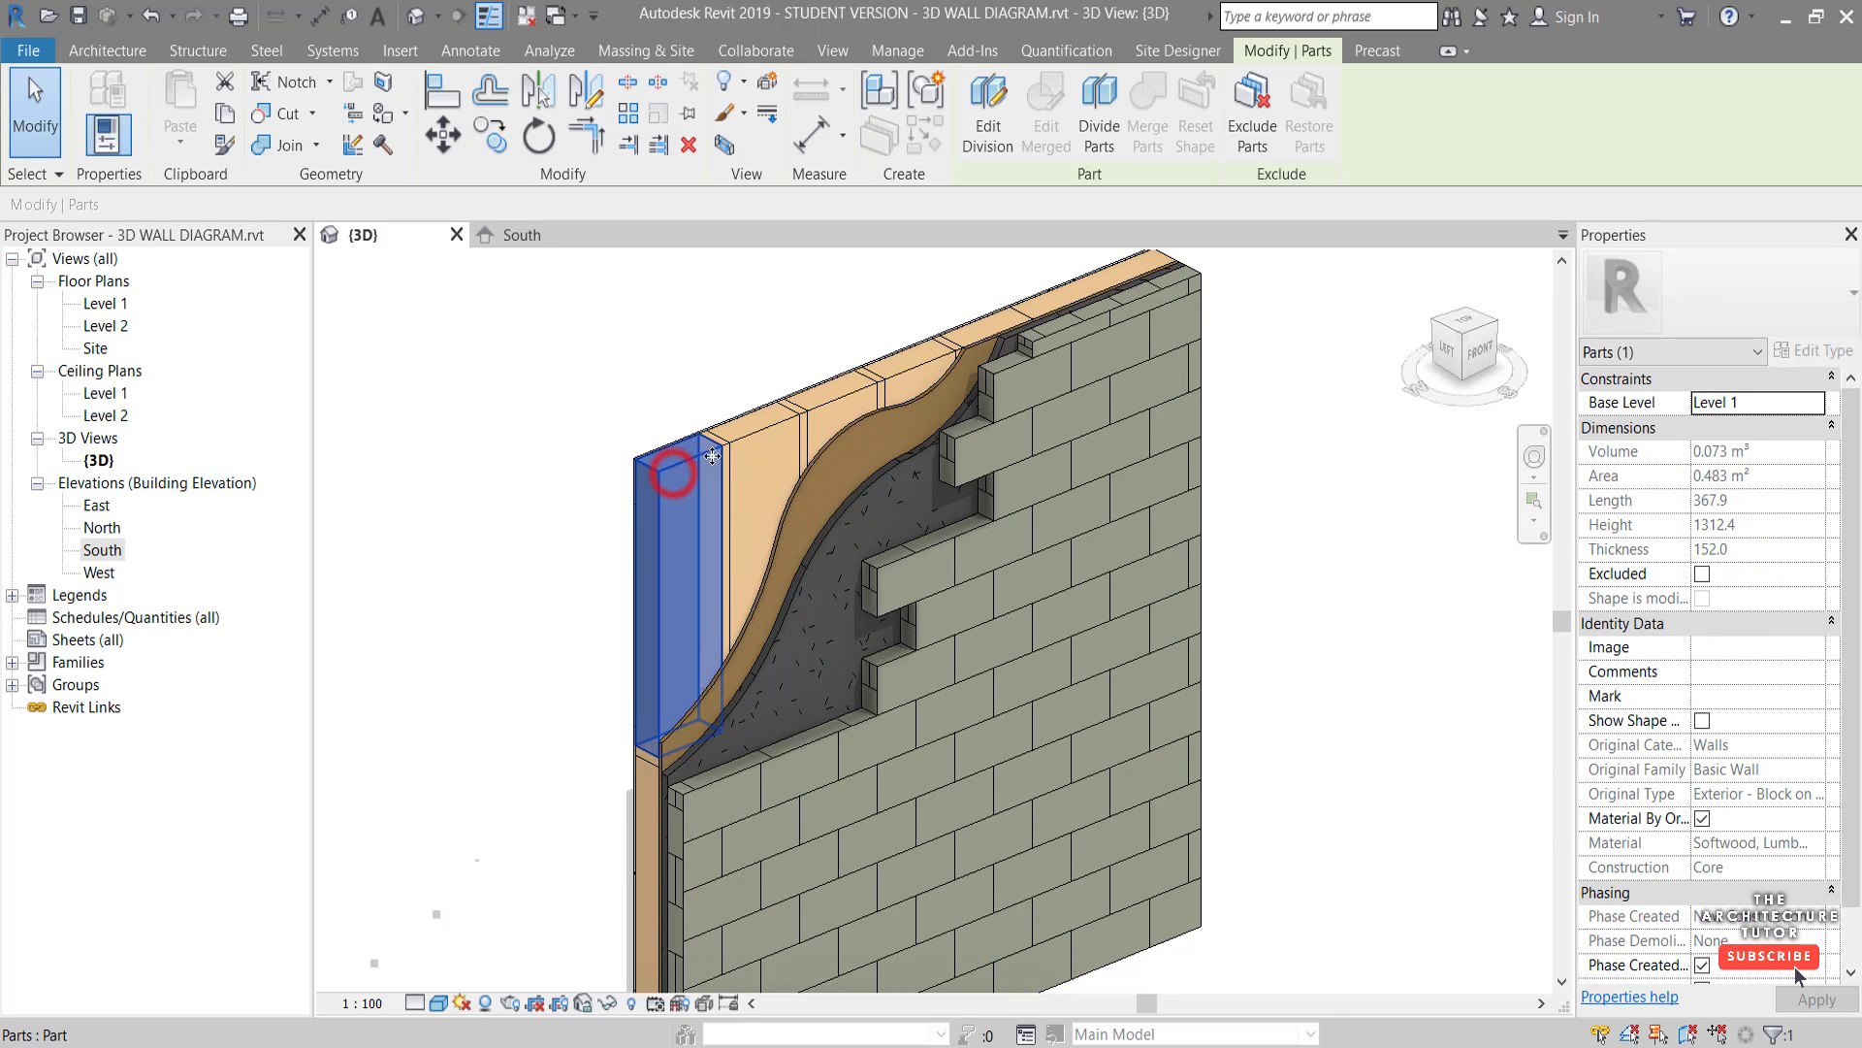
ctrl+click(749, 442)
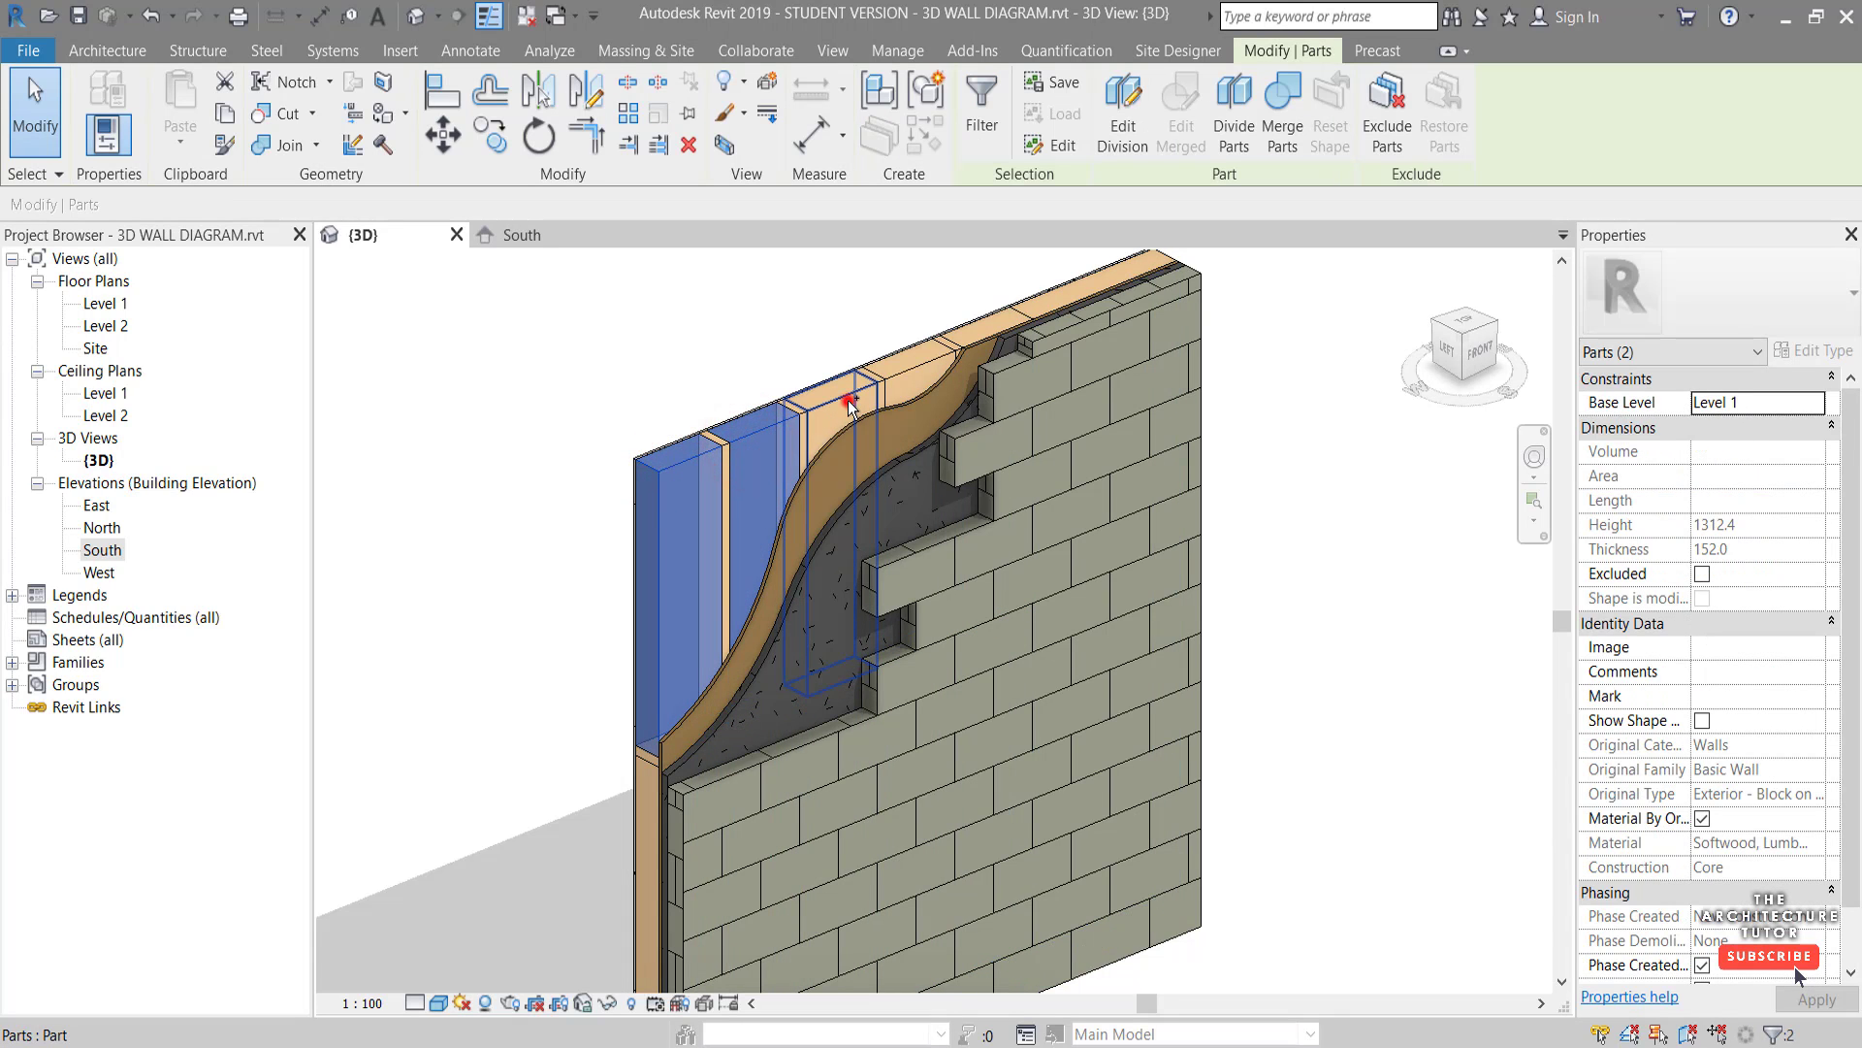
ctrl+click(853, 404)
ctrl+click(919, 380)
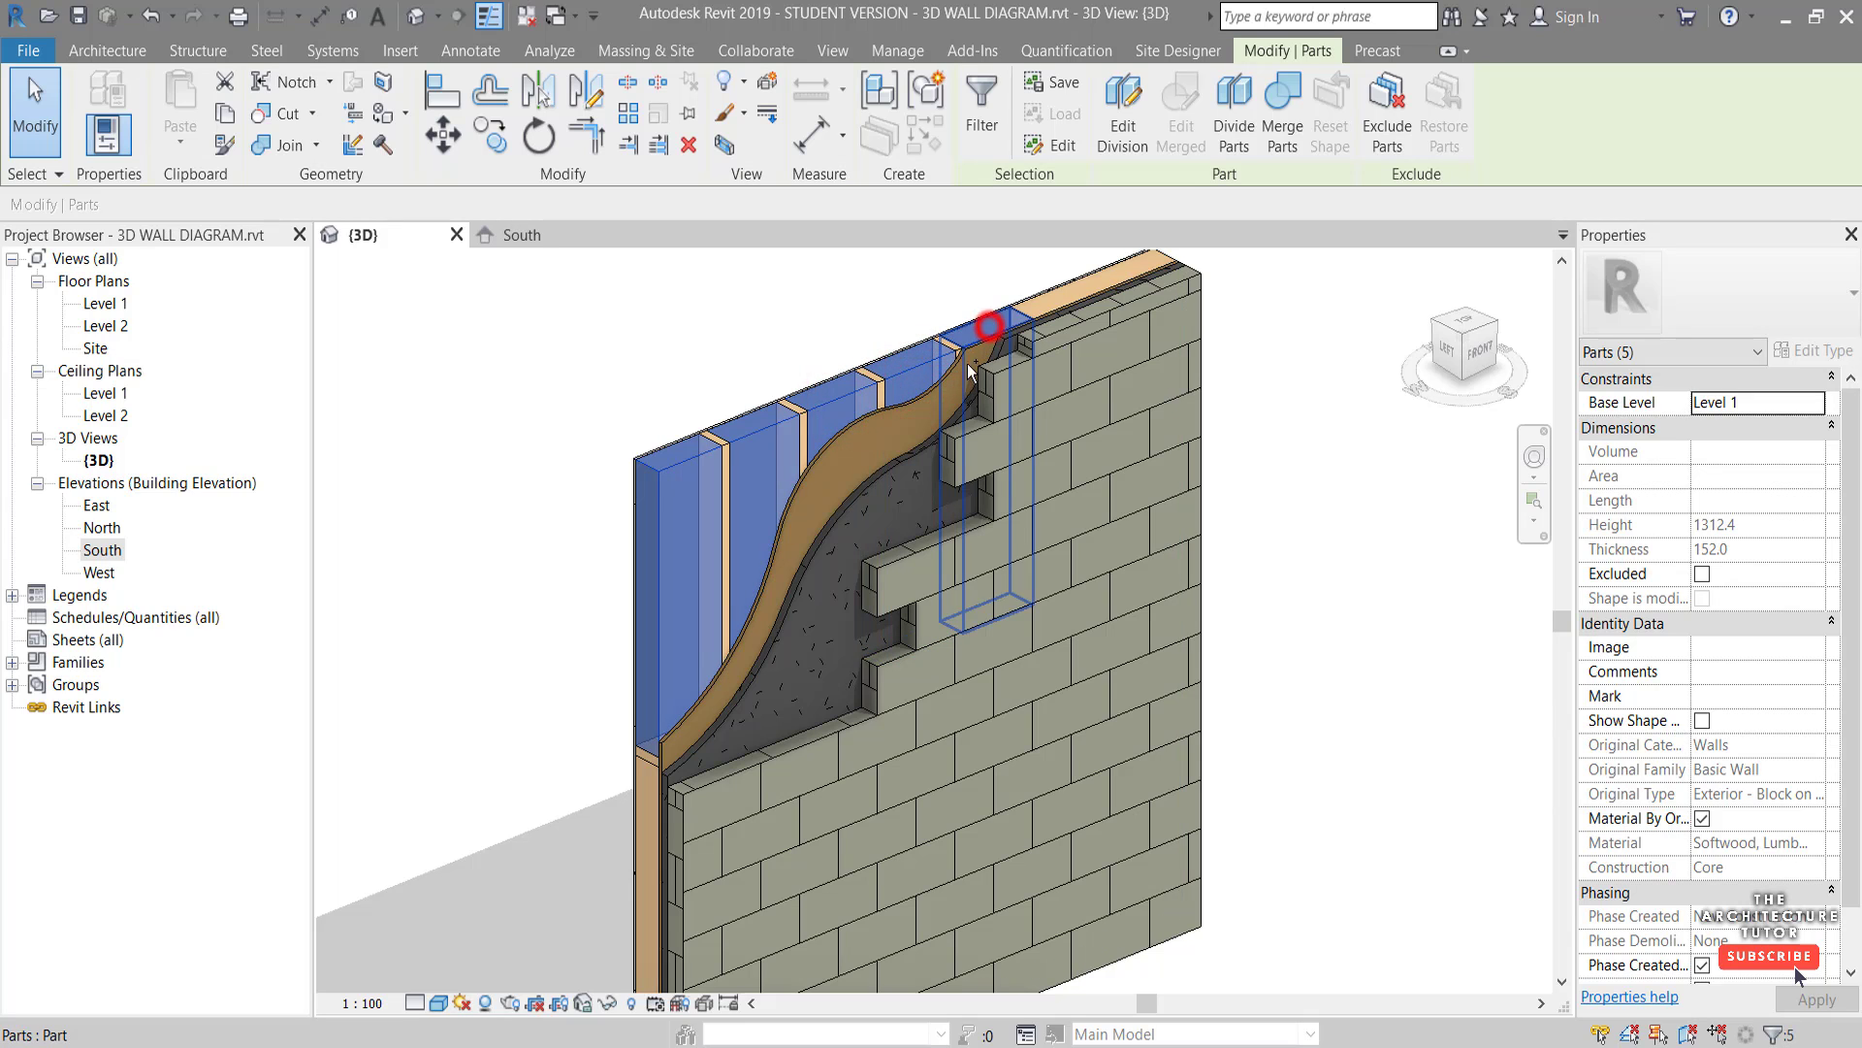
ctrl+click(650, 795)
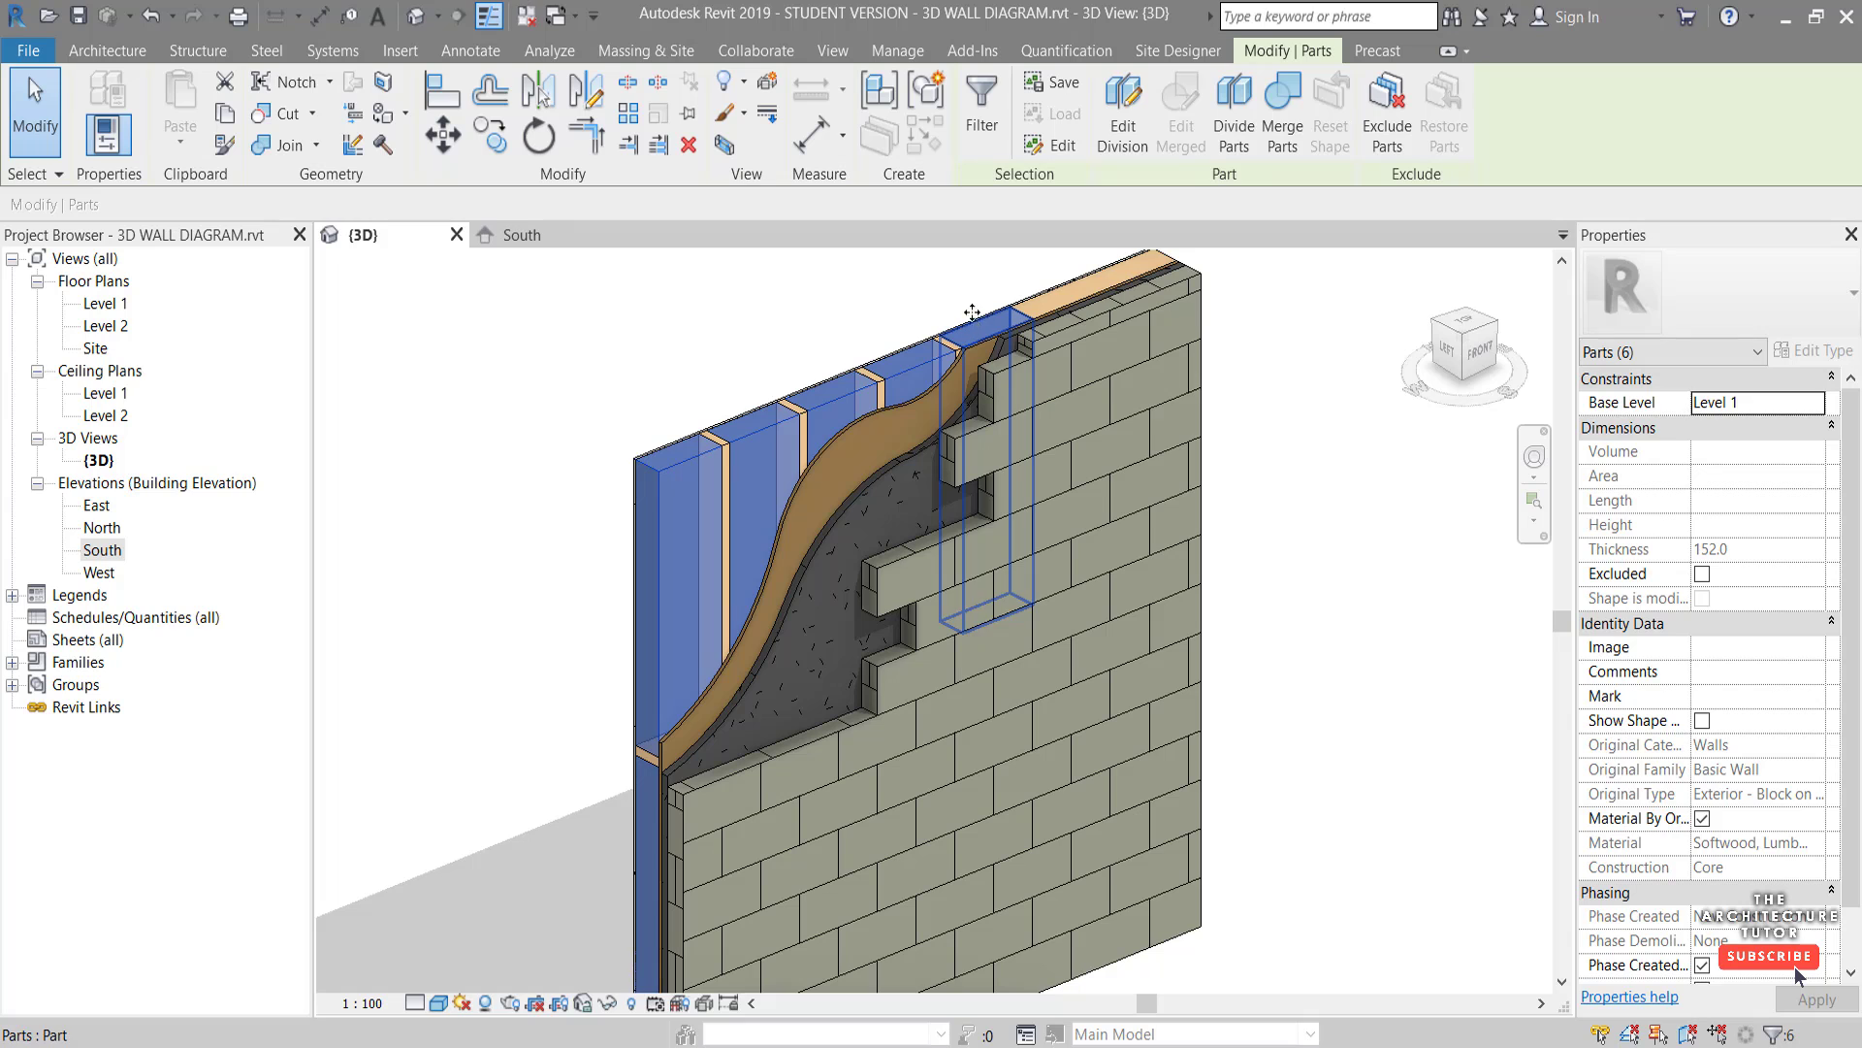
right_click(700, 456)
mouse_move(817, 573)
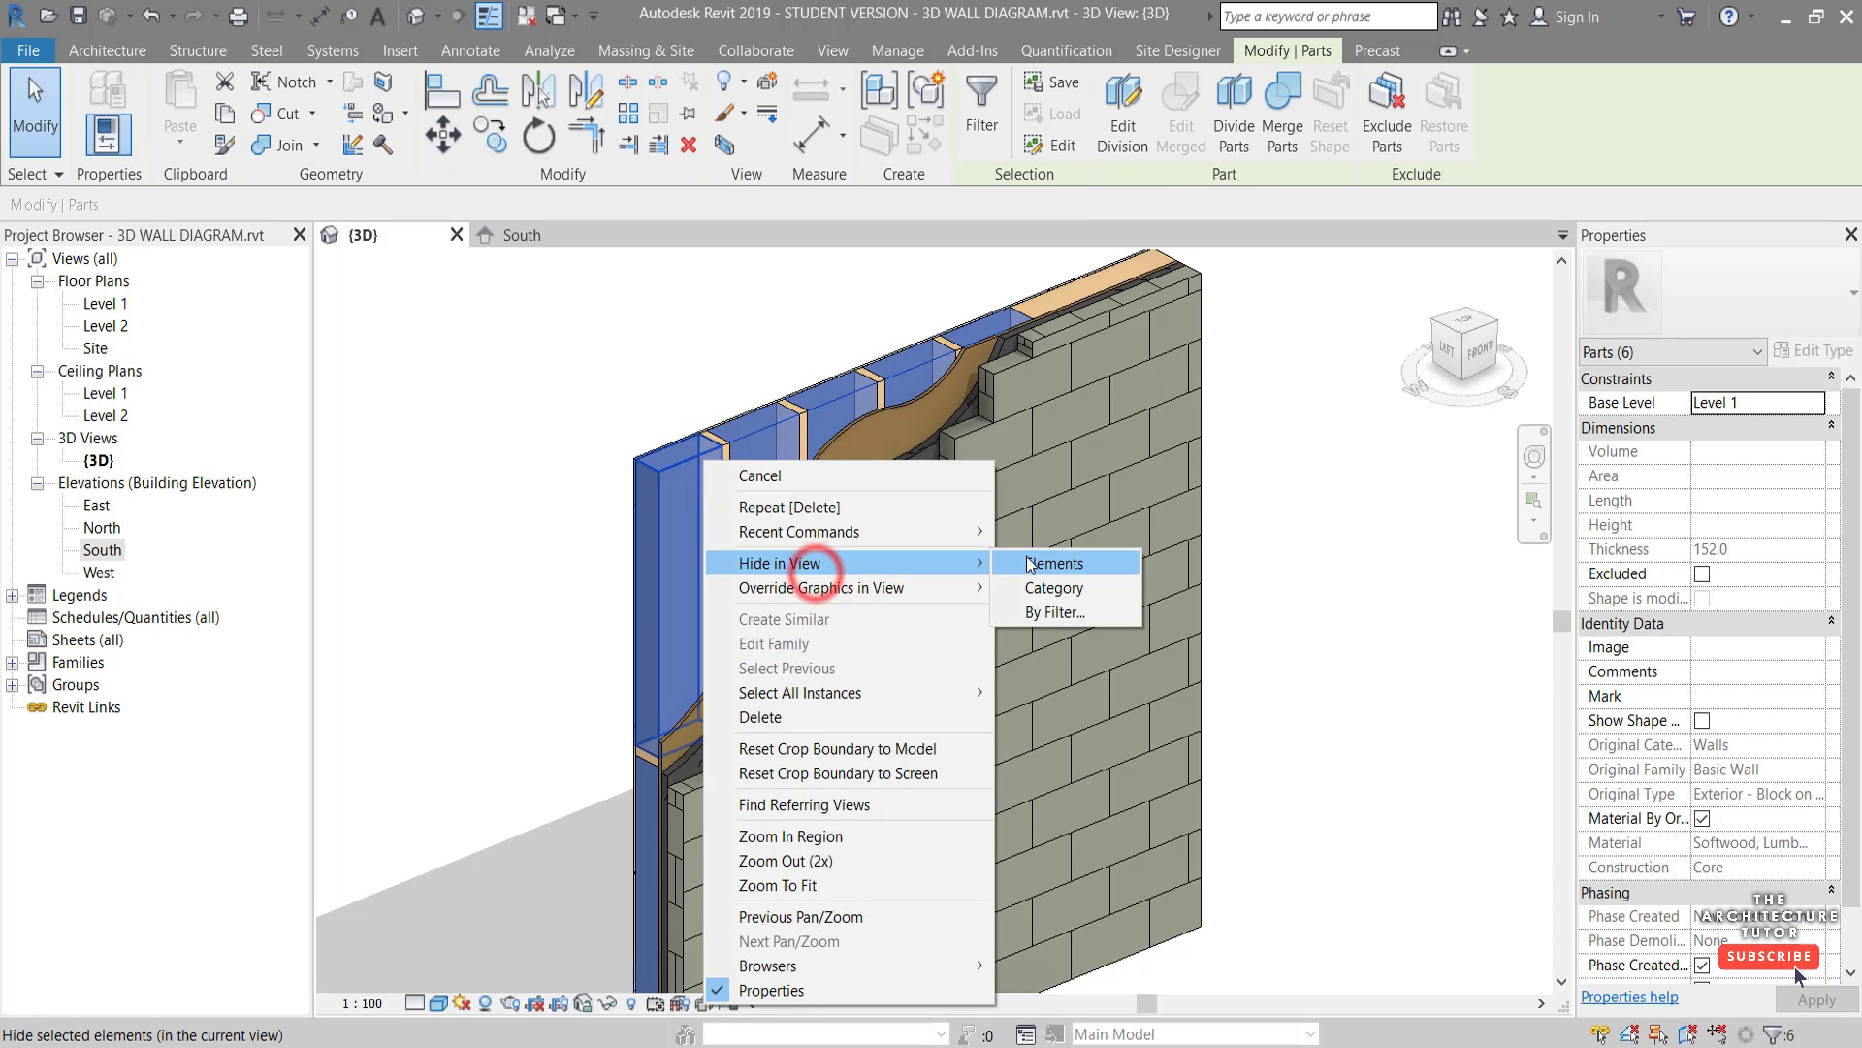
click(1042, 564)
click(1370, 481)
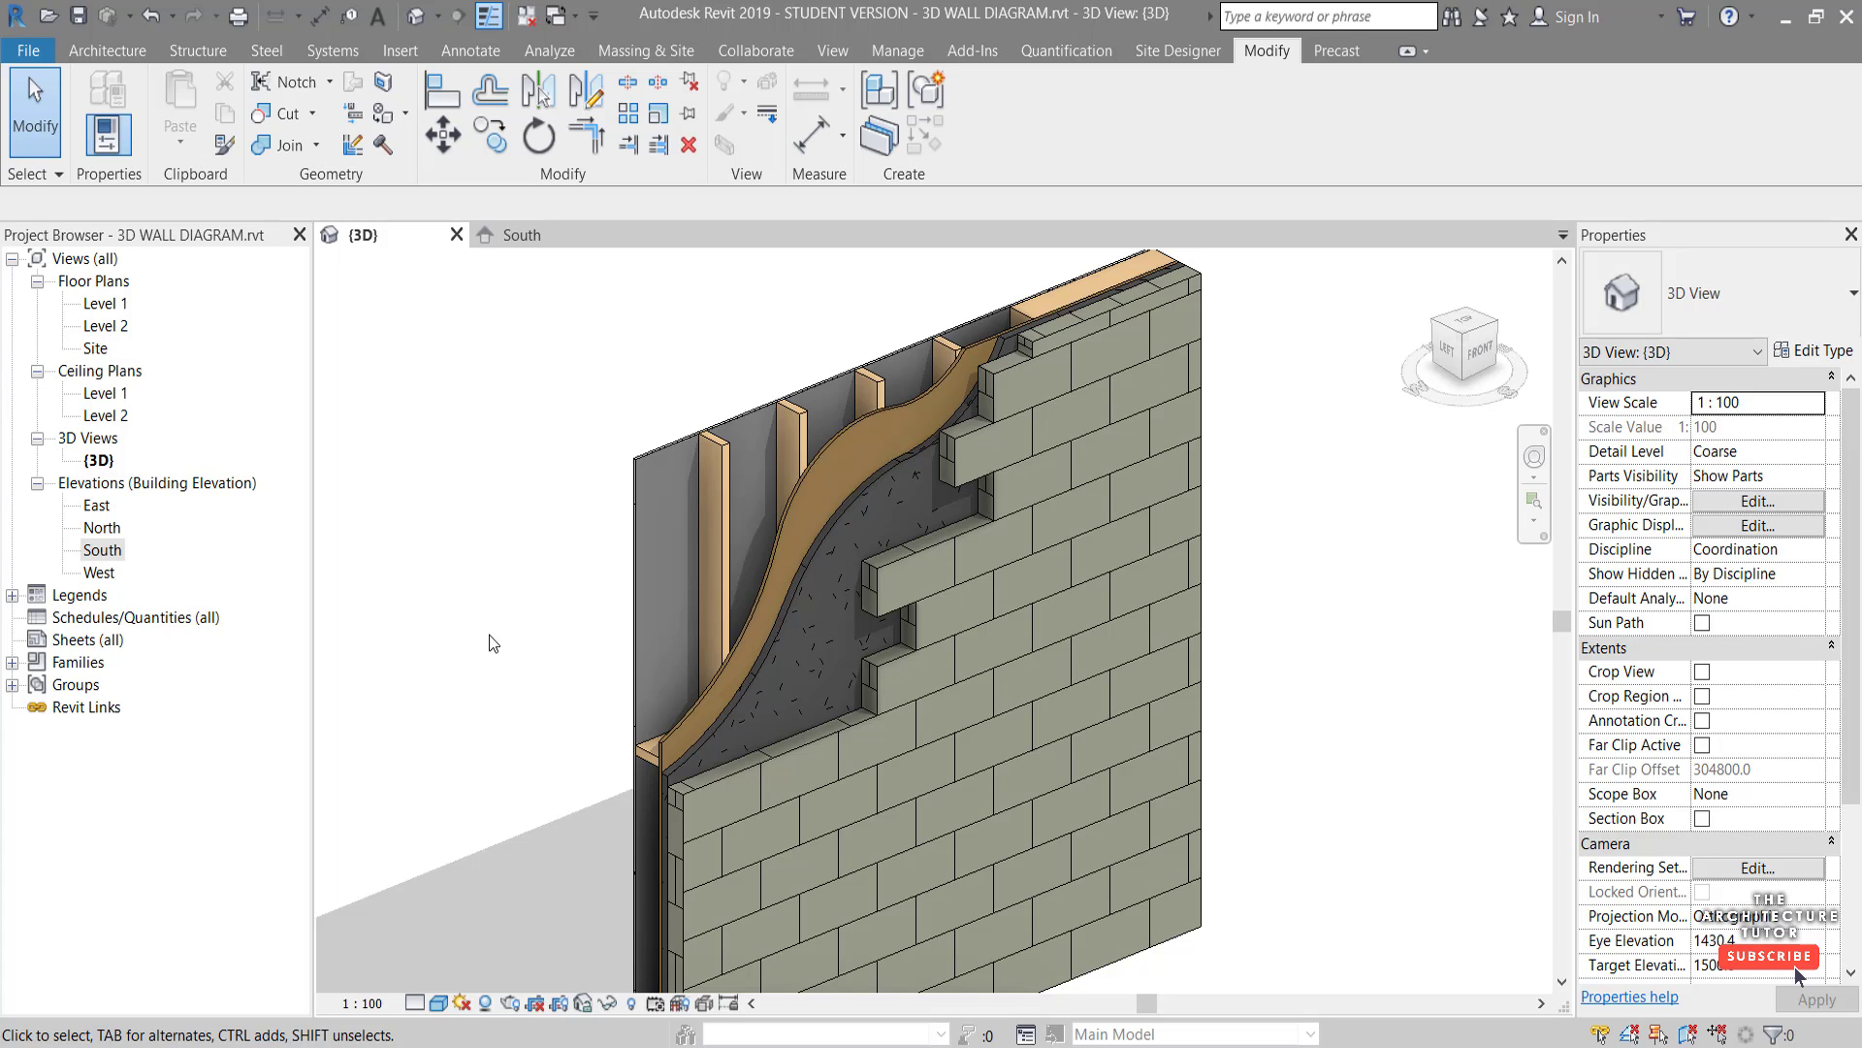
Divide the gypsum board with a start-end-radius arc across its top-left corner
click(660, 451)
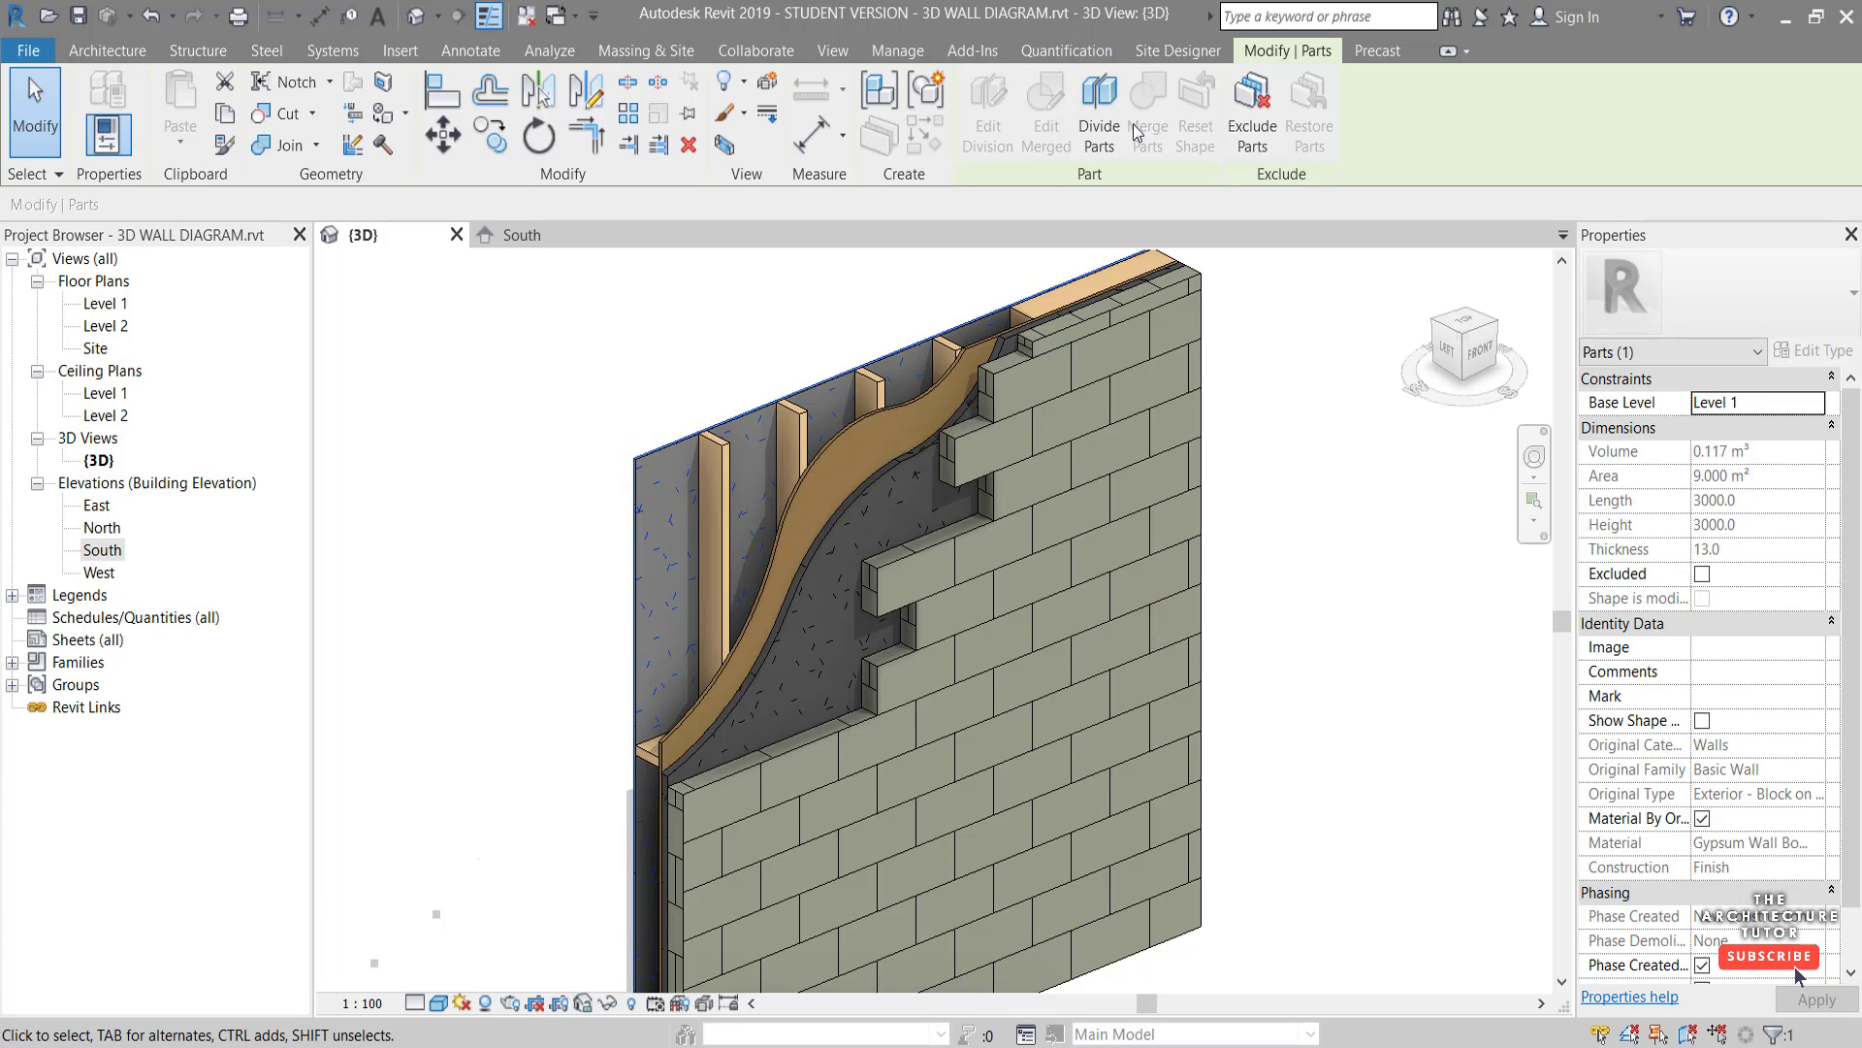
click(1099, 106)
click(749, 403)
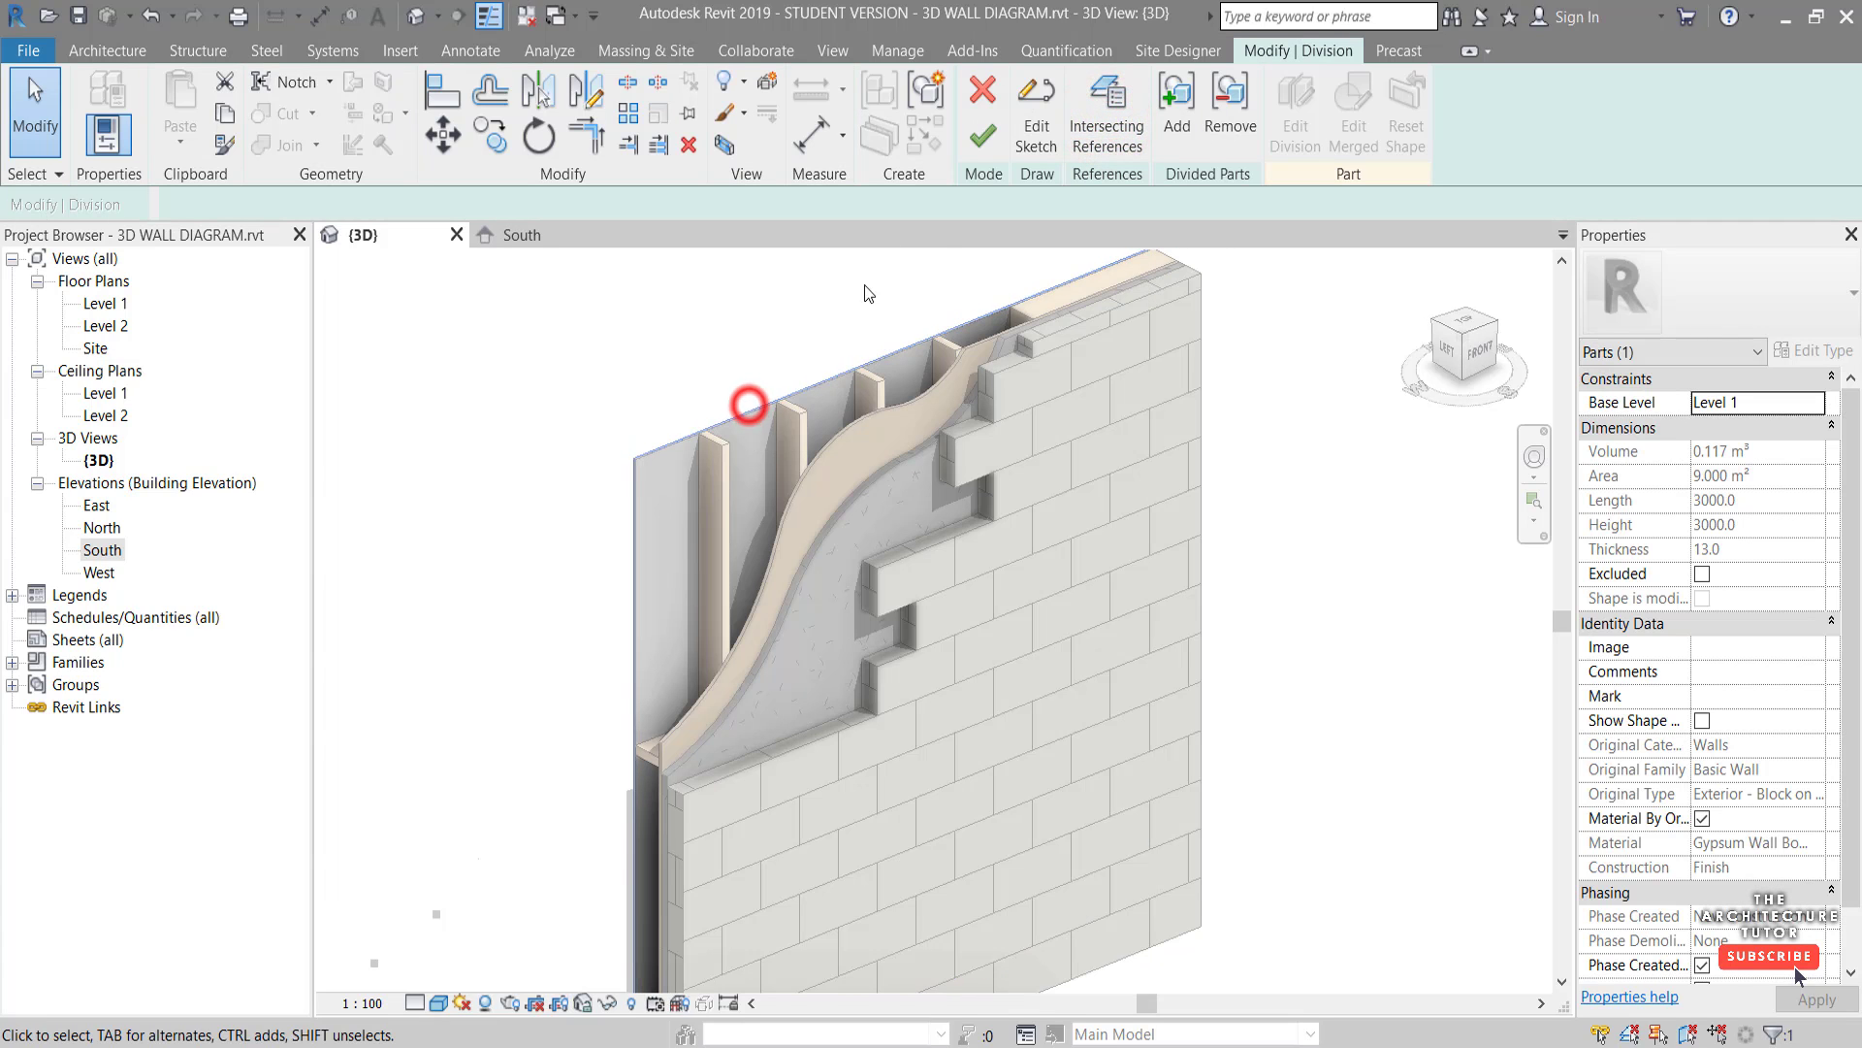
click(1036, 107)
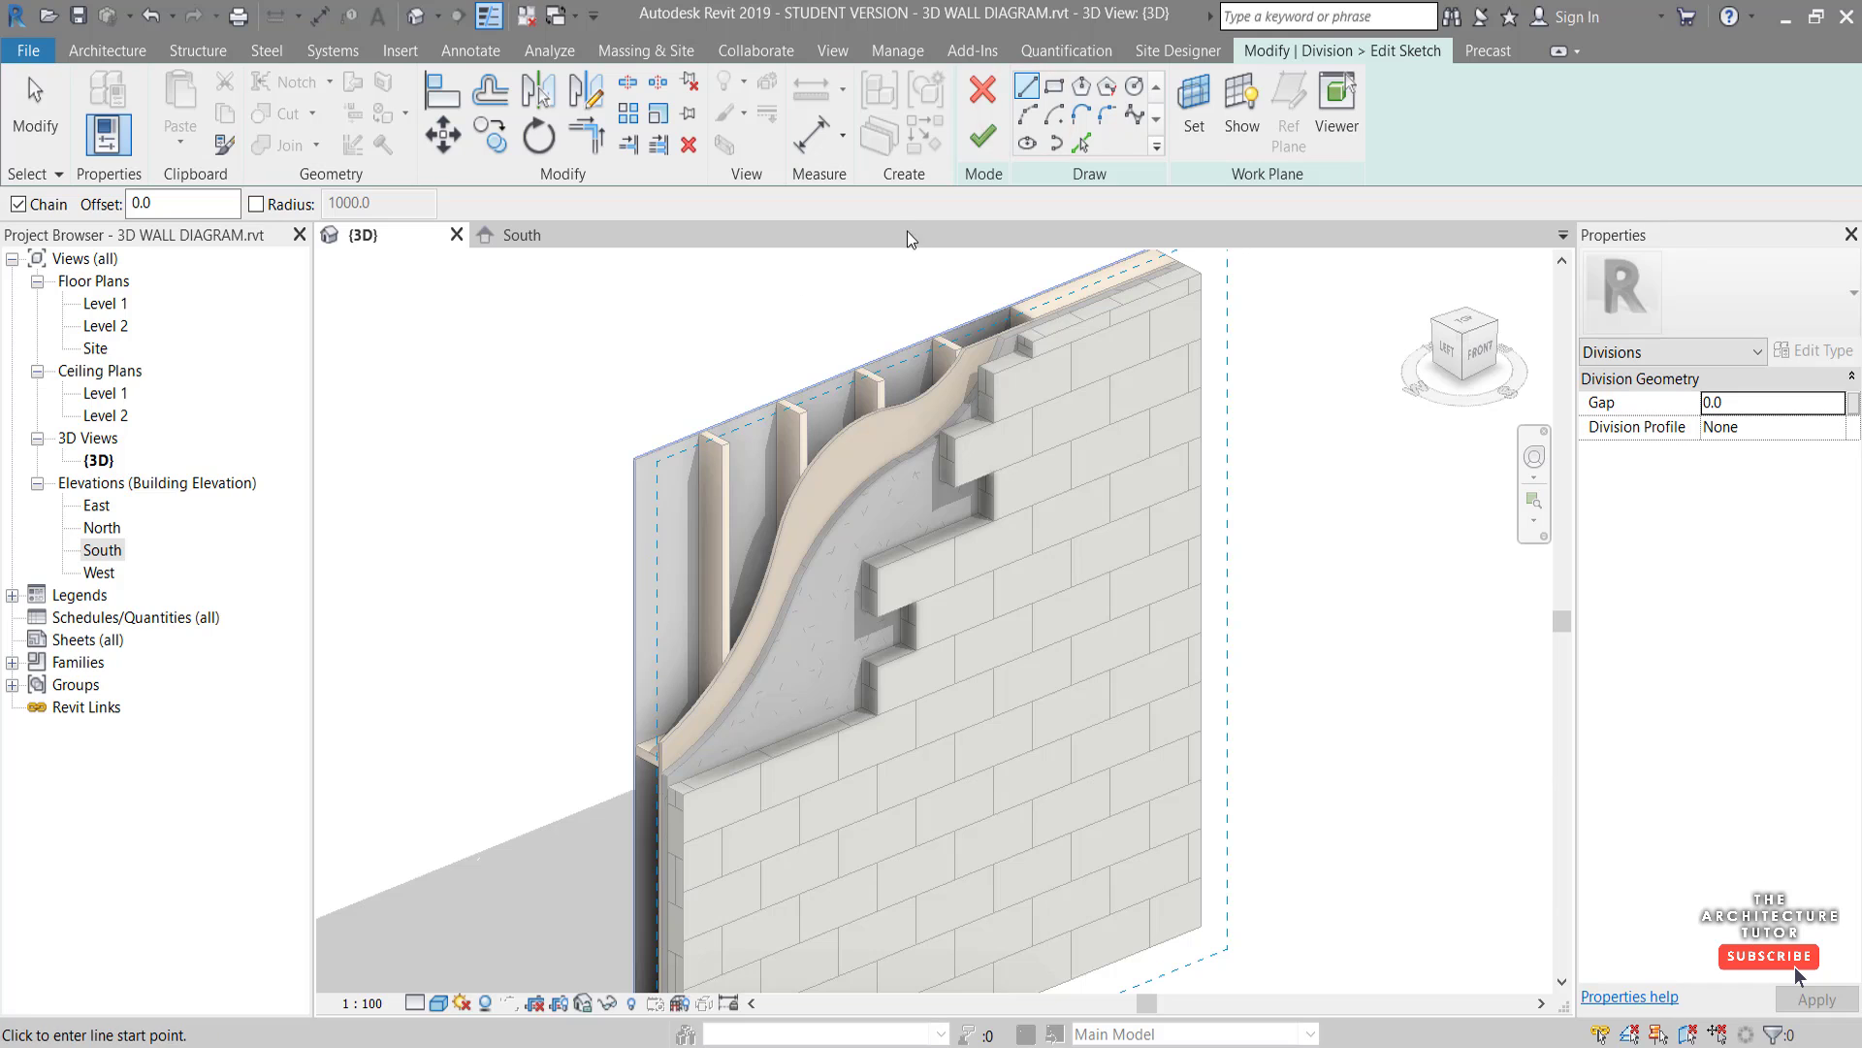
click(1025, 115)
click(576, 642)
click(768, 349)
click(722, 471)
click(982, 137)
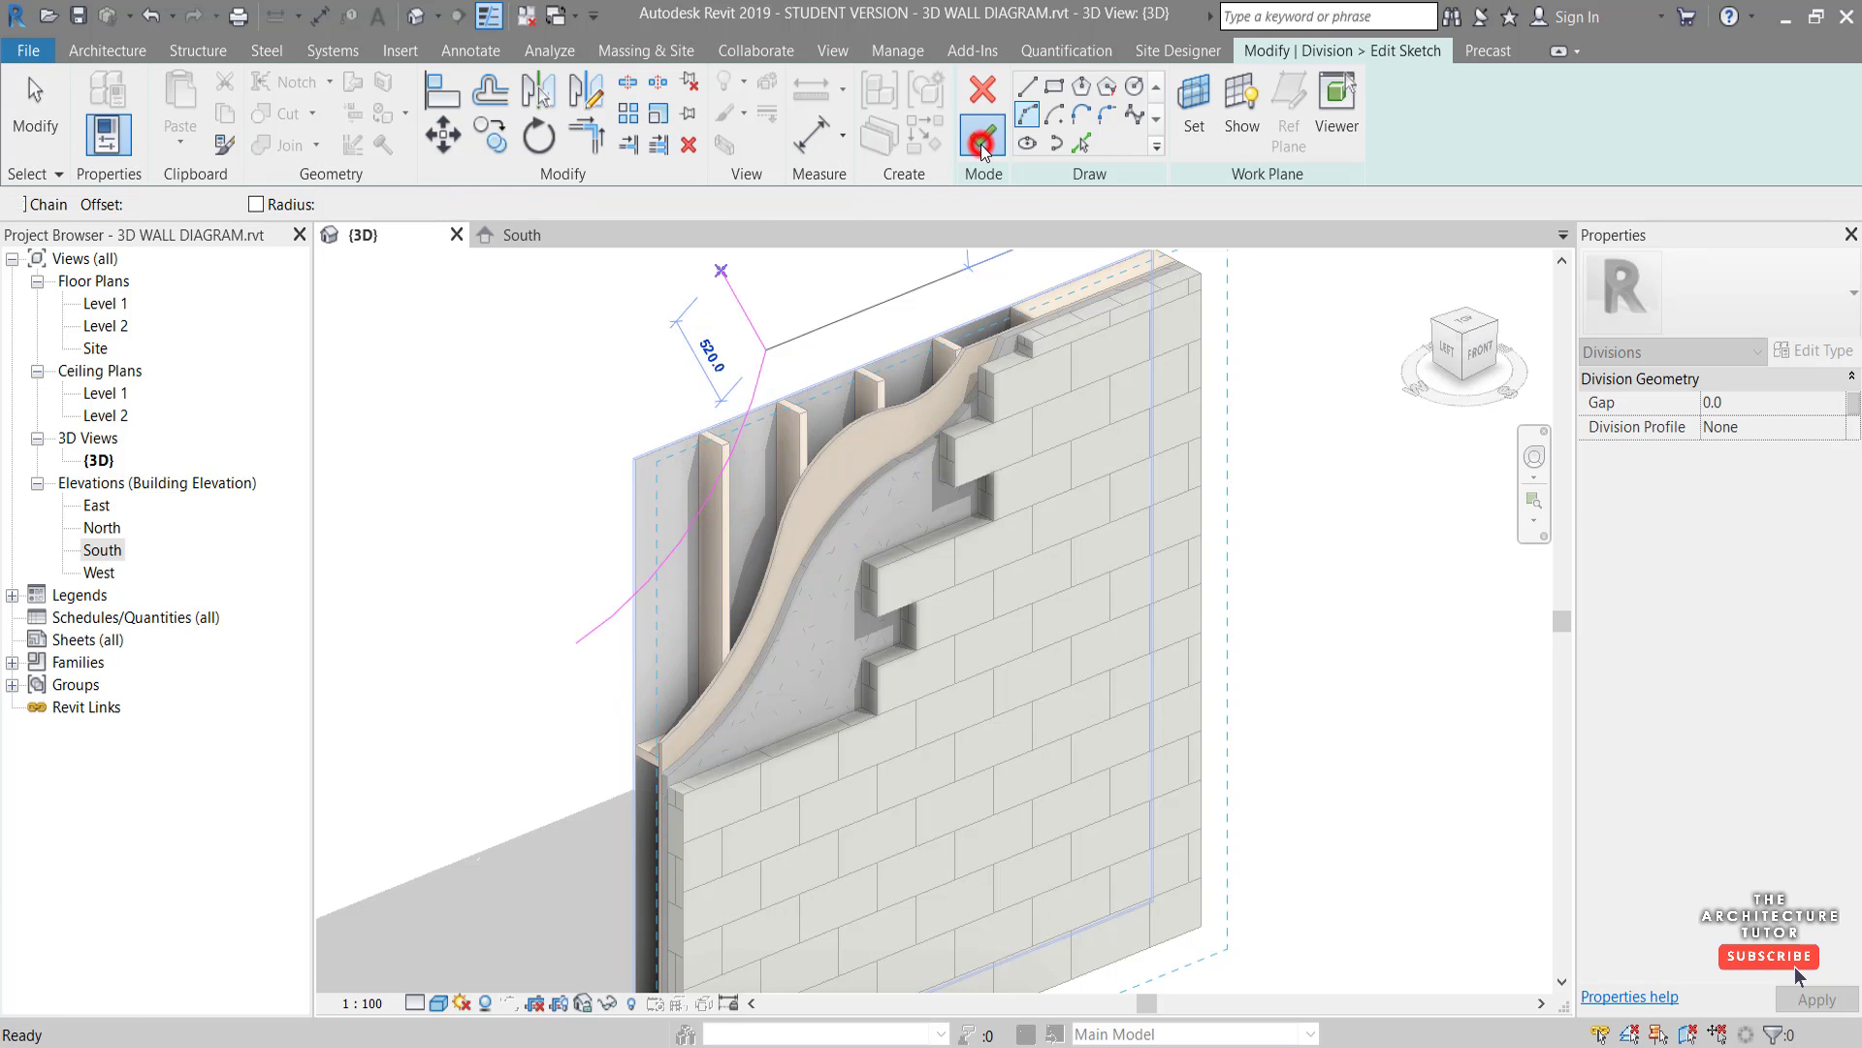
click(989, 145)
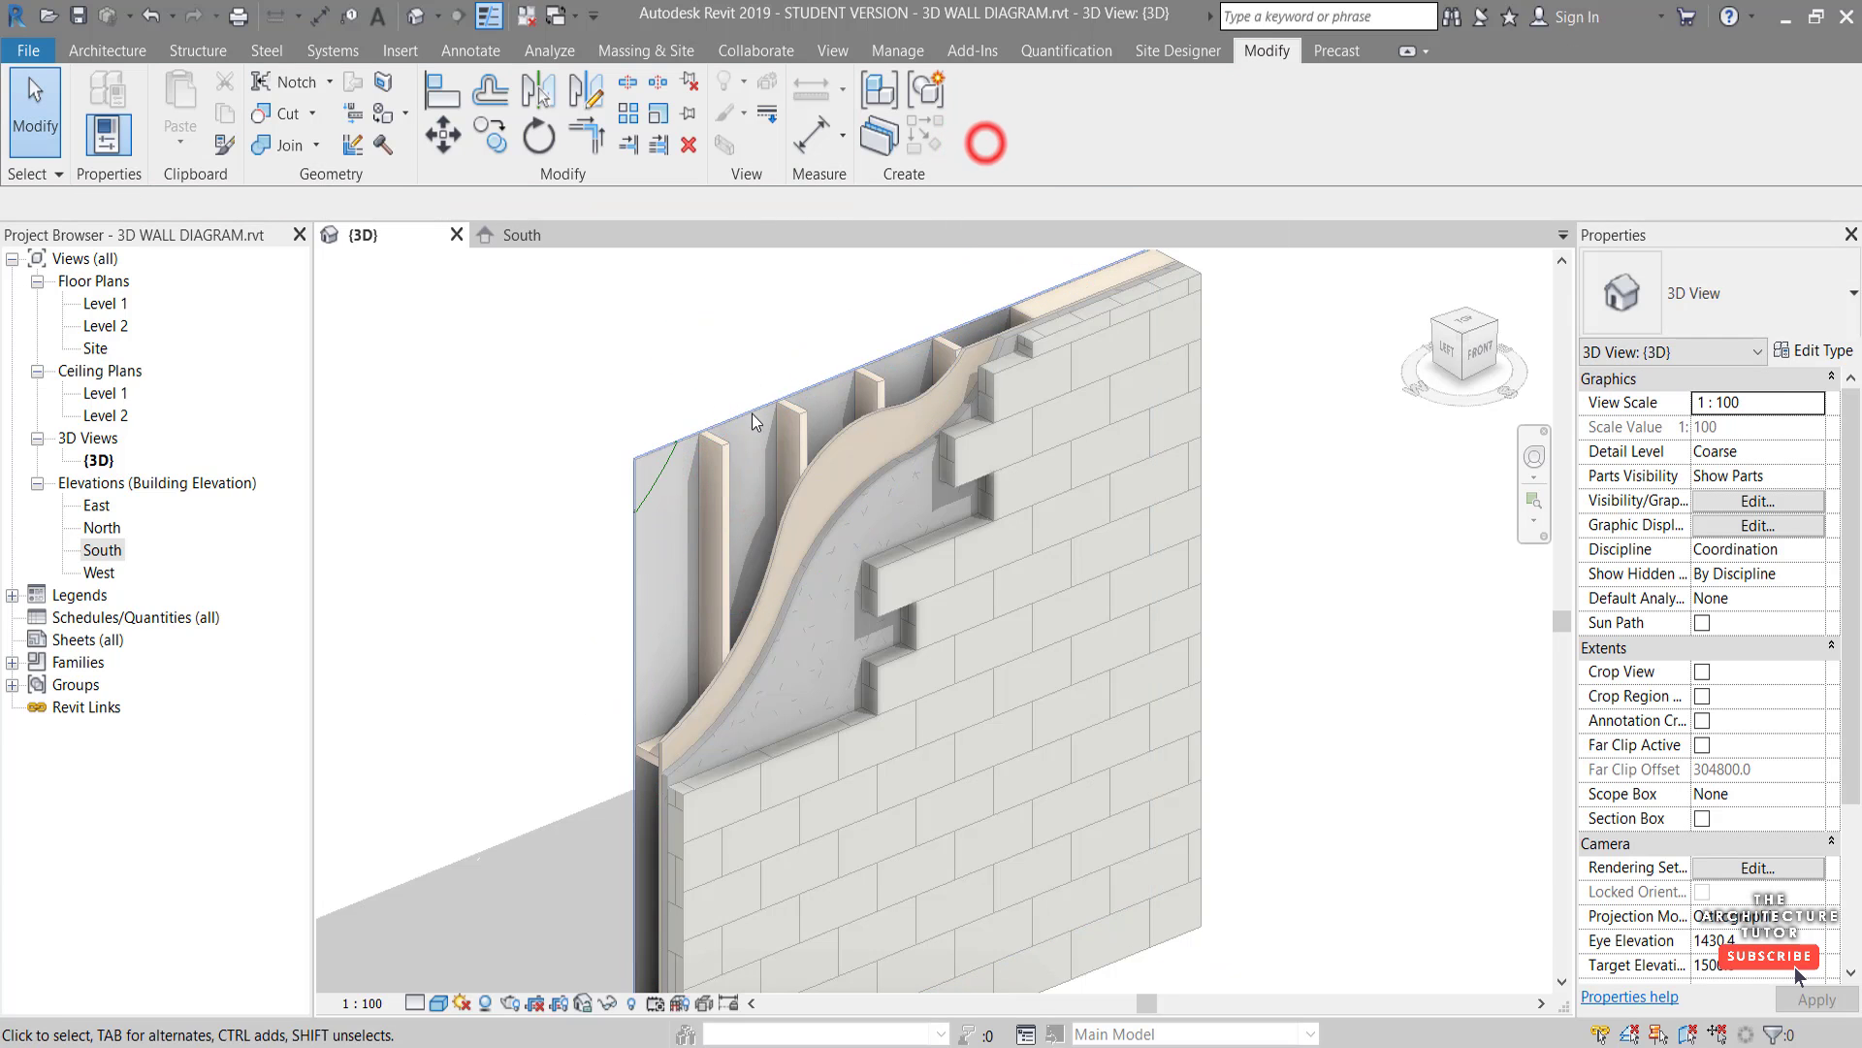
Hide the cut-off gypsum corner piece in the view
click(656, 464)
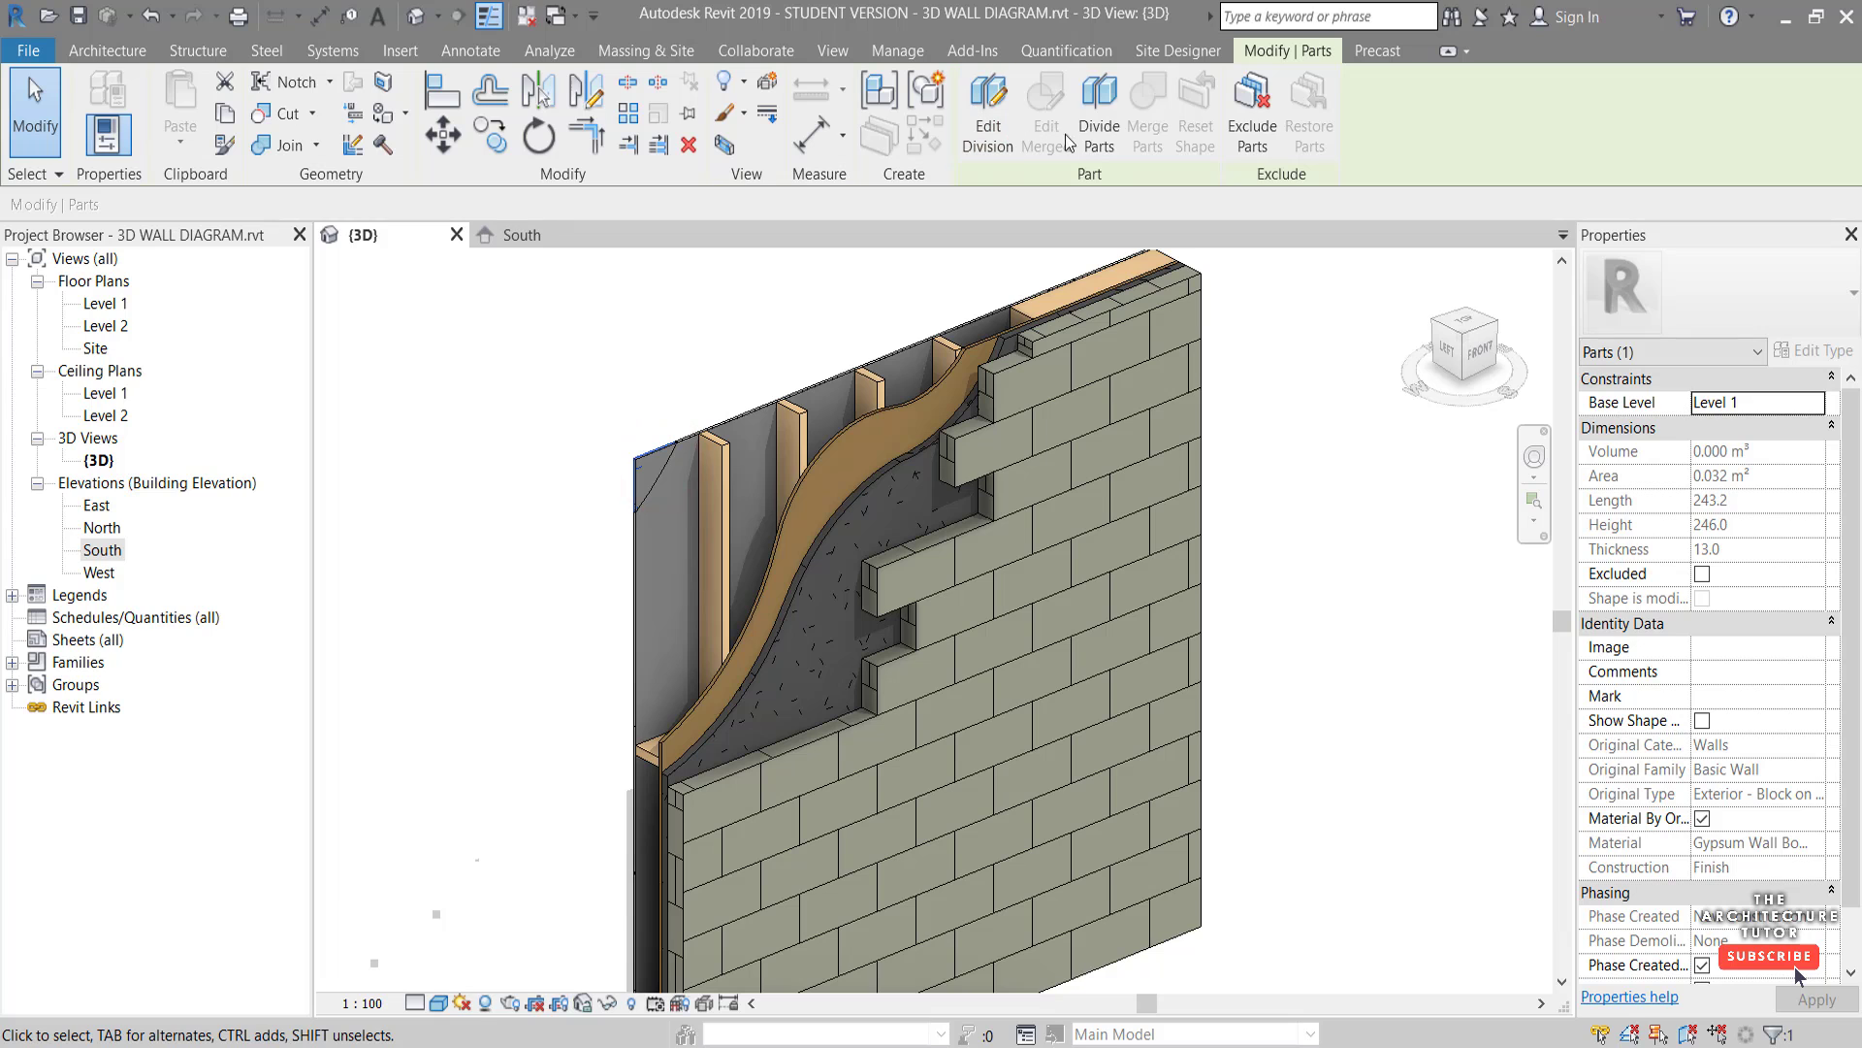
right_click(641, 463)
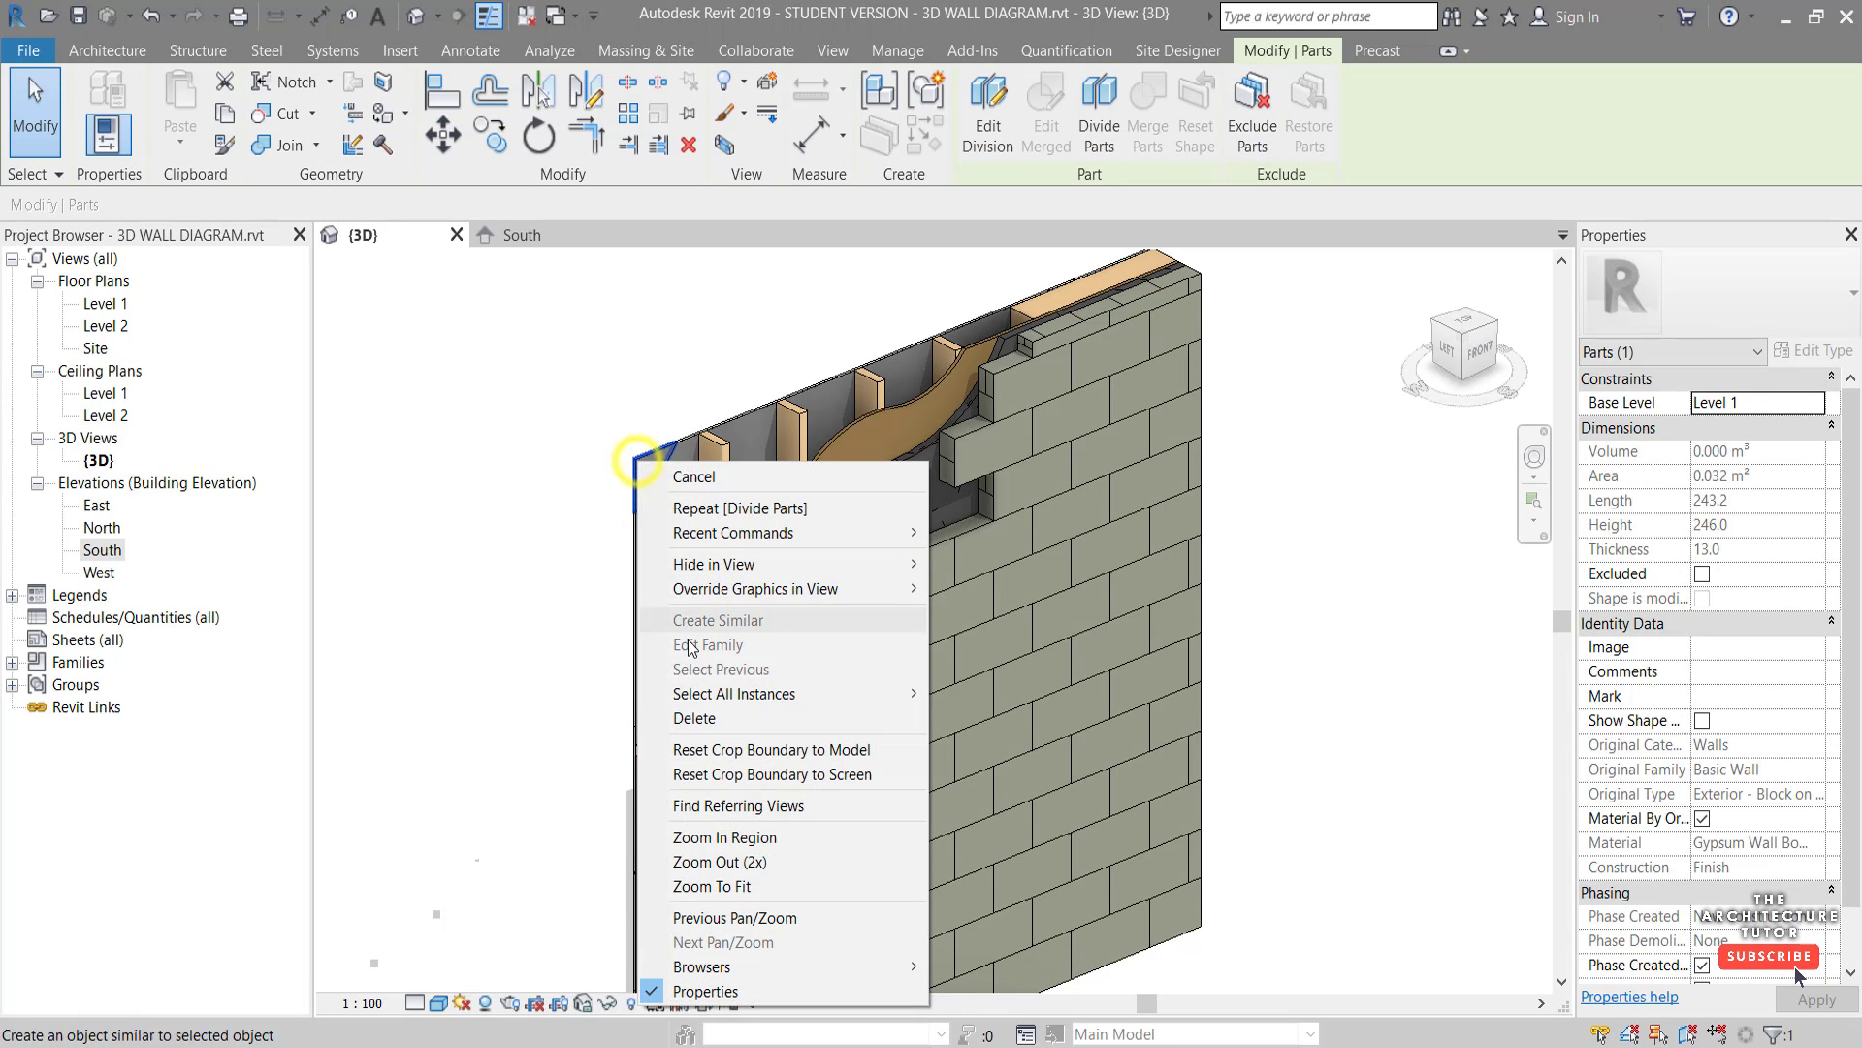
click(784, 566)
click(970, 564)
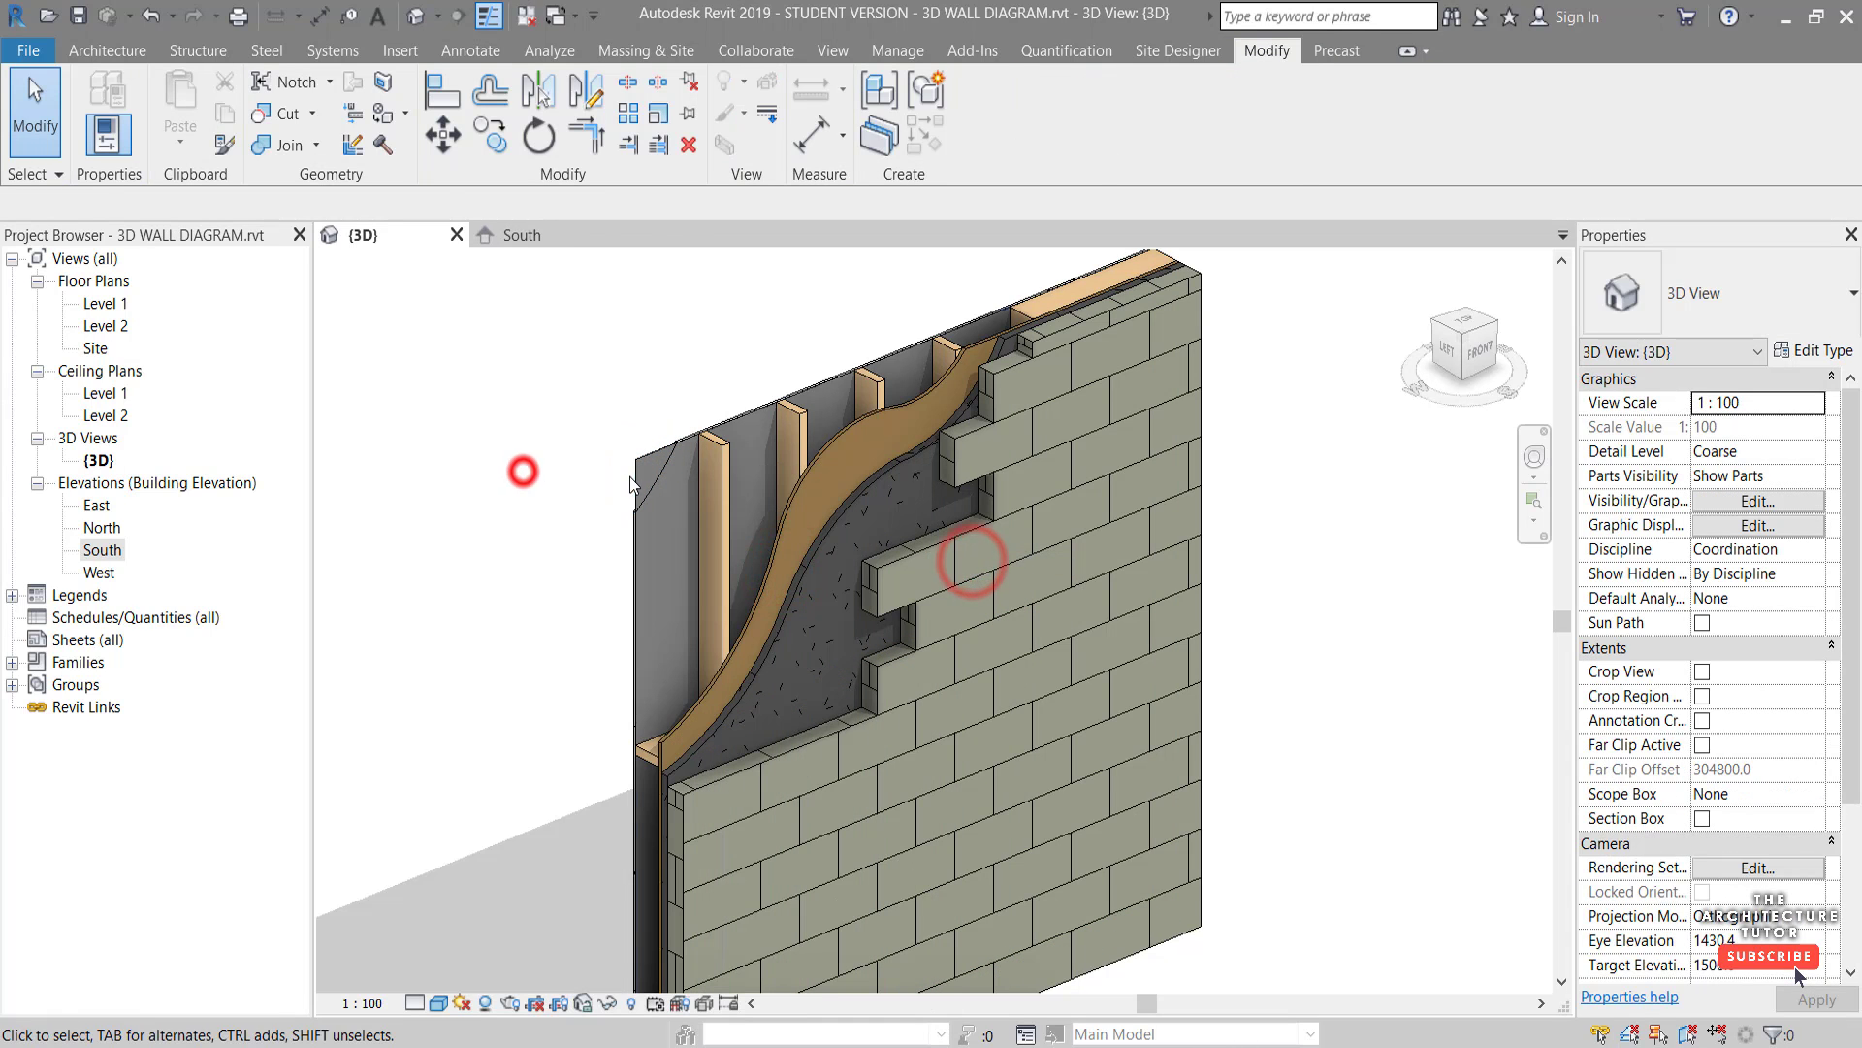
Start dividing the vapour retarder part with a sketch, viewed straight from the front
click(640, 478)
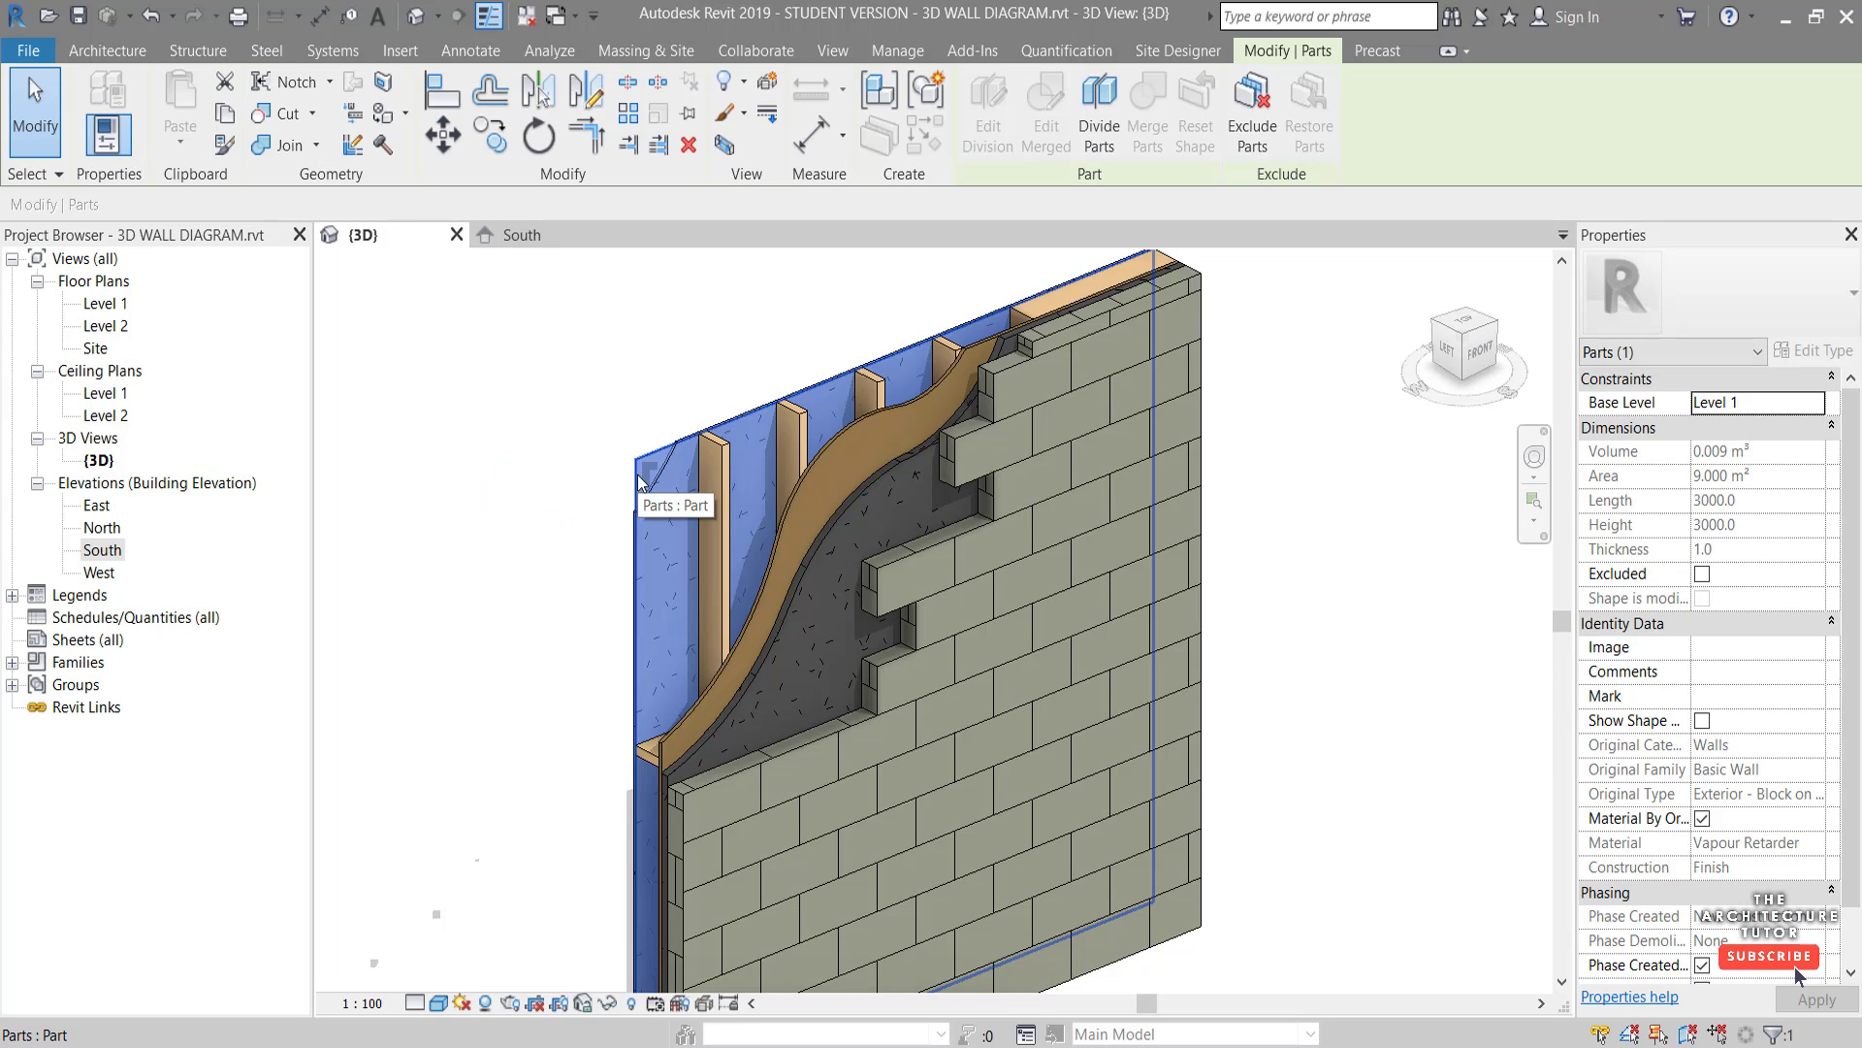
scroll(638, 469, up, 2)
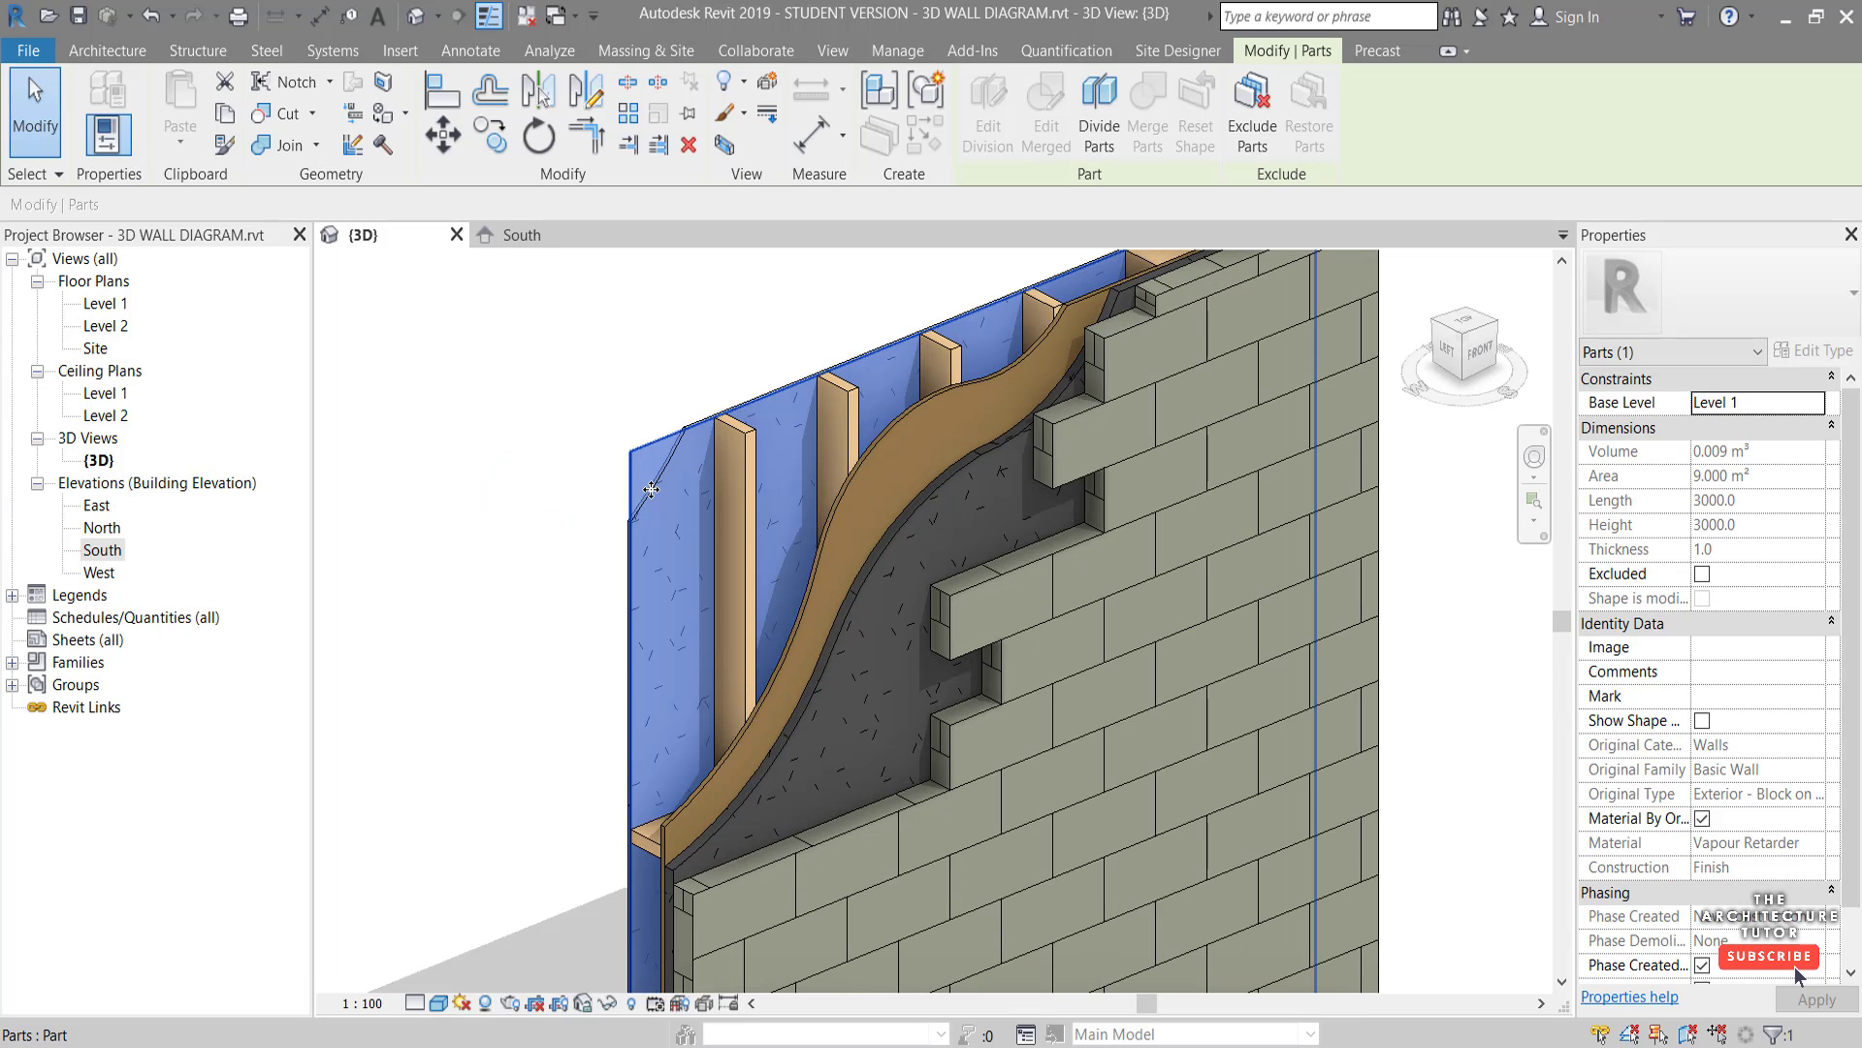
scroll(642, 525, down, 3)
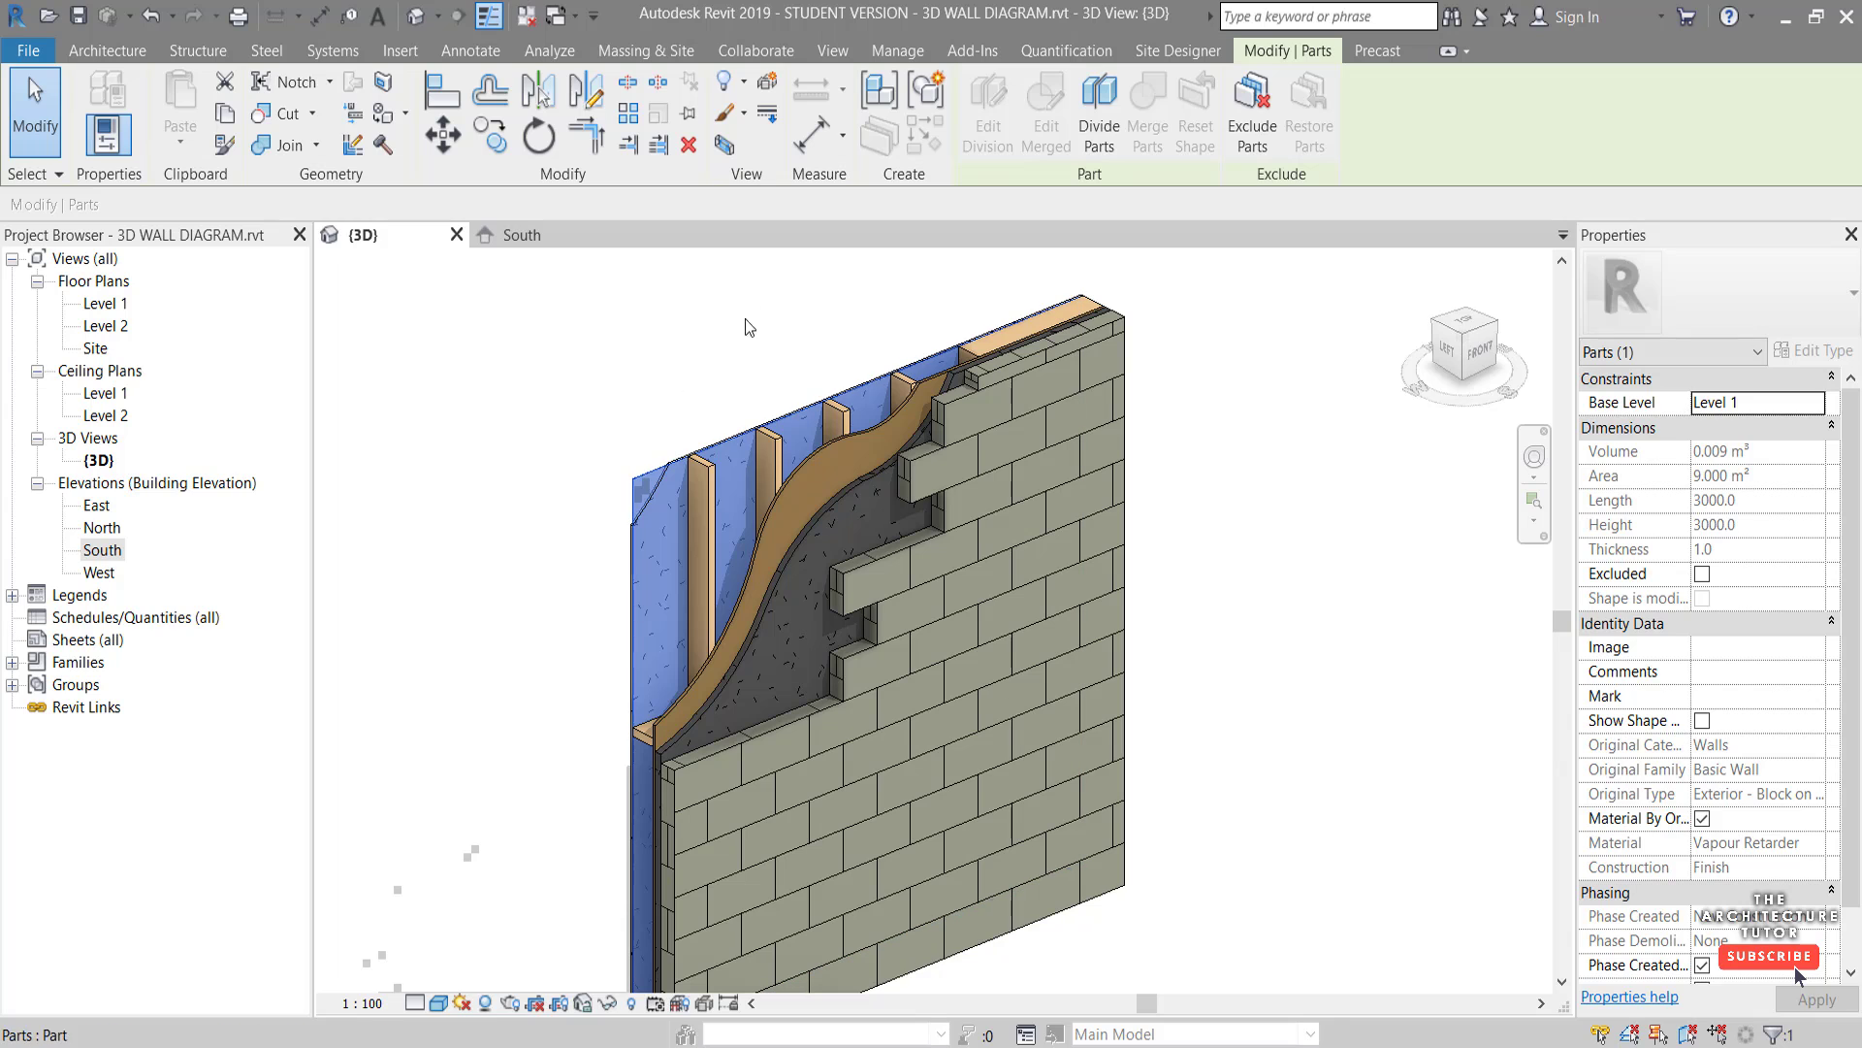
click(1105, 141)
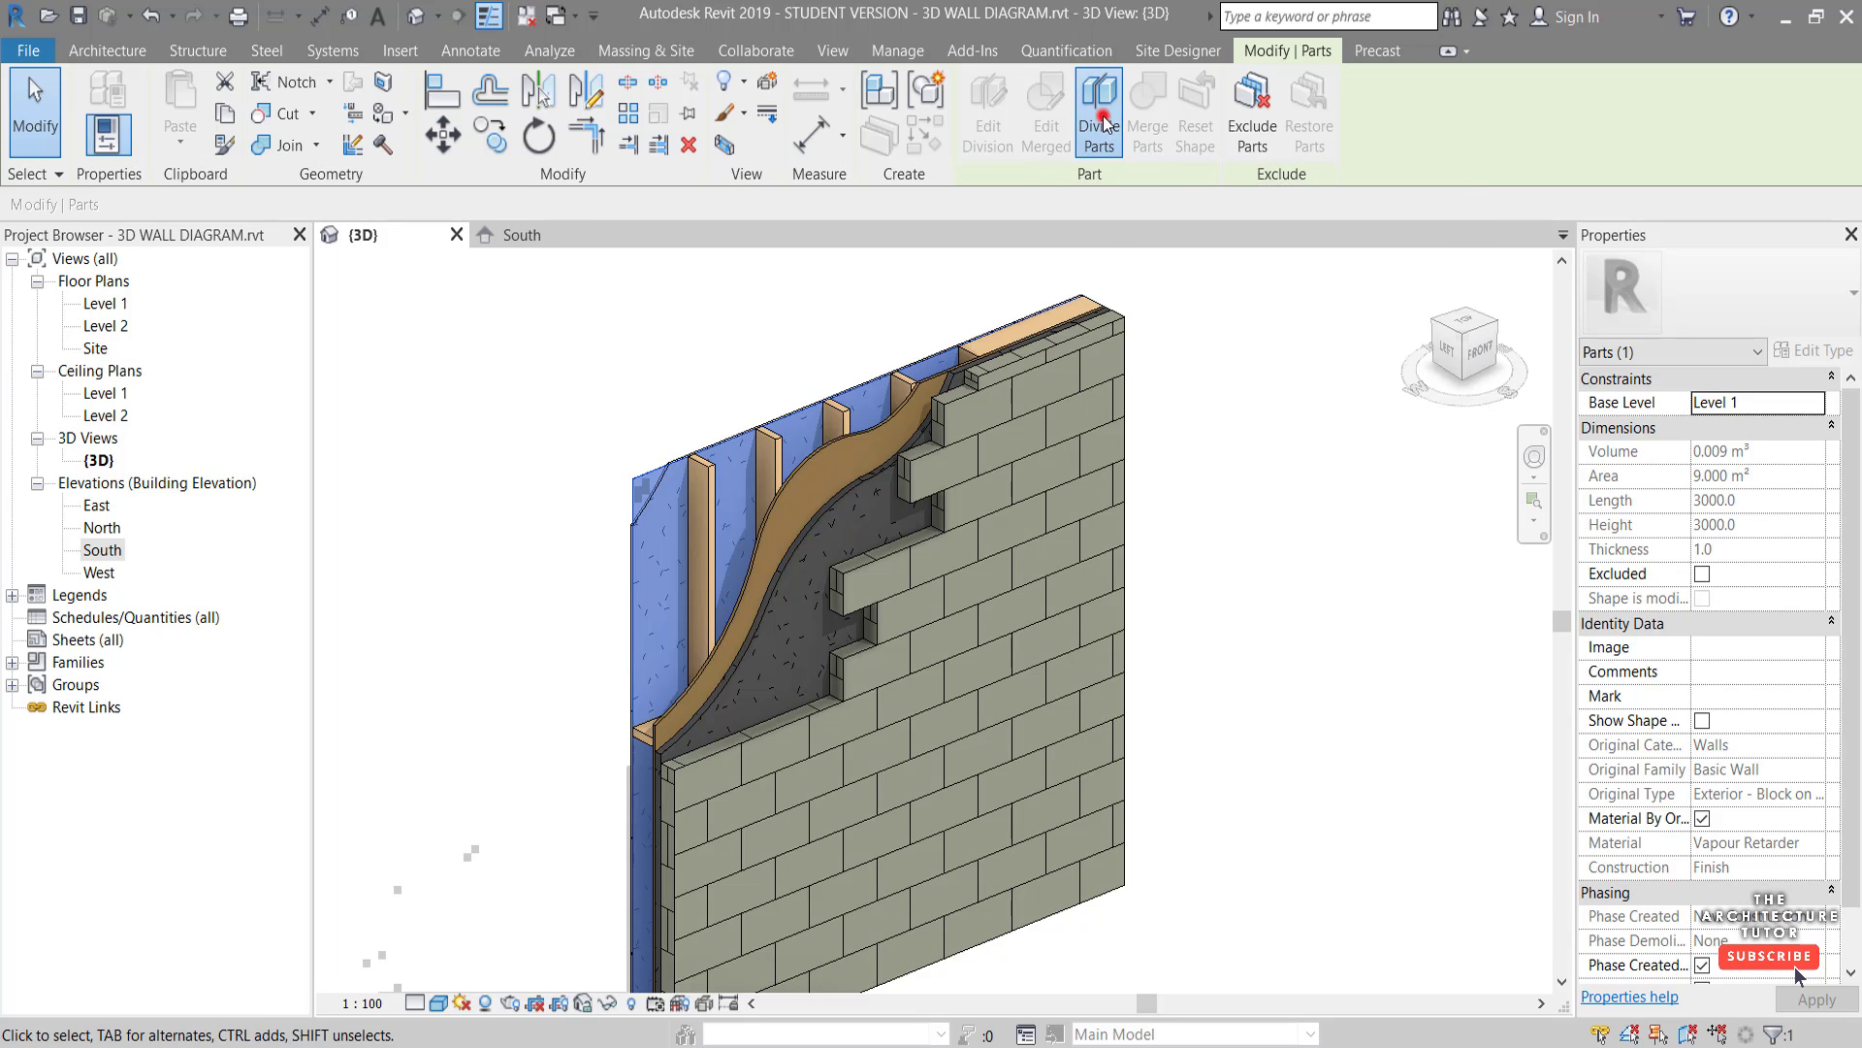
click(659, 470)
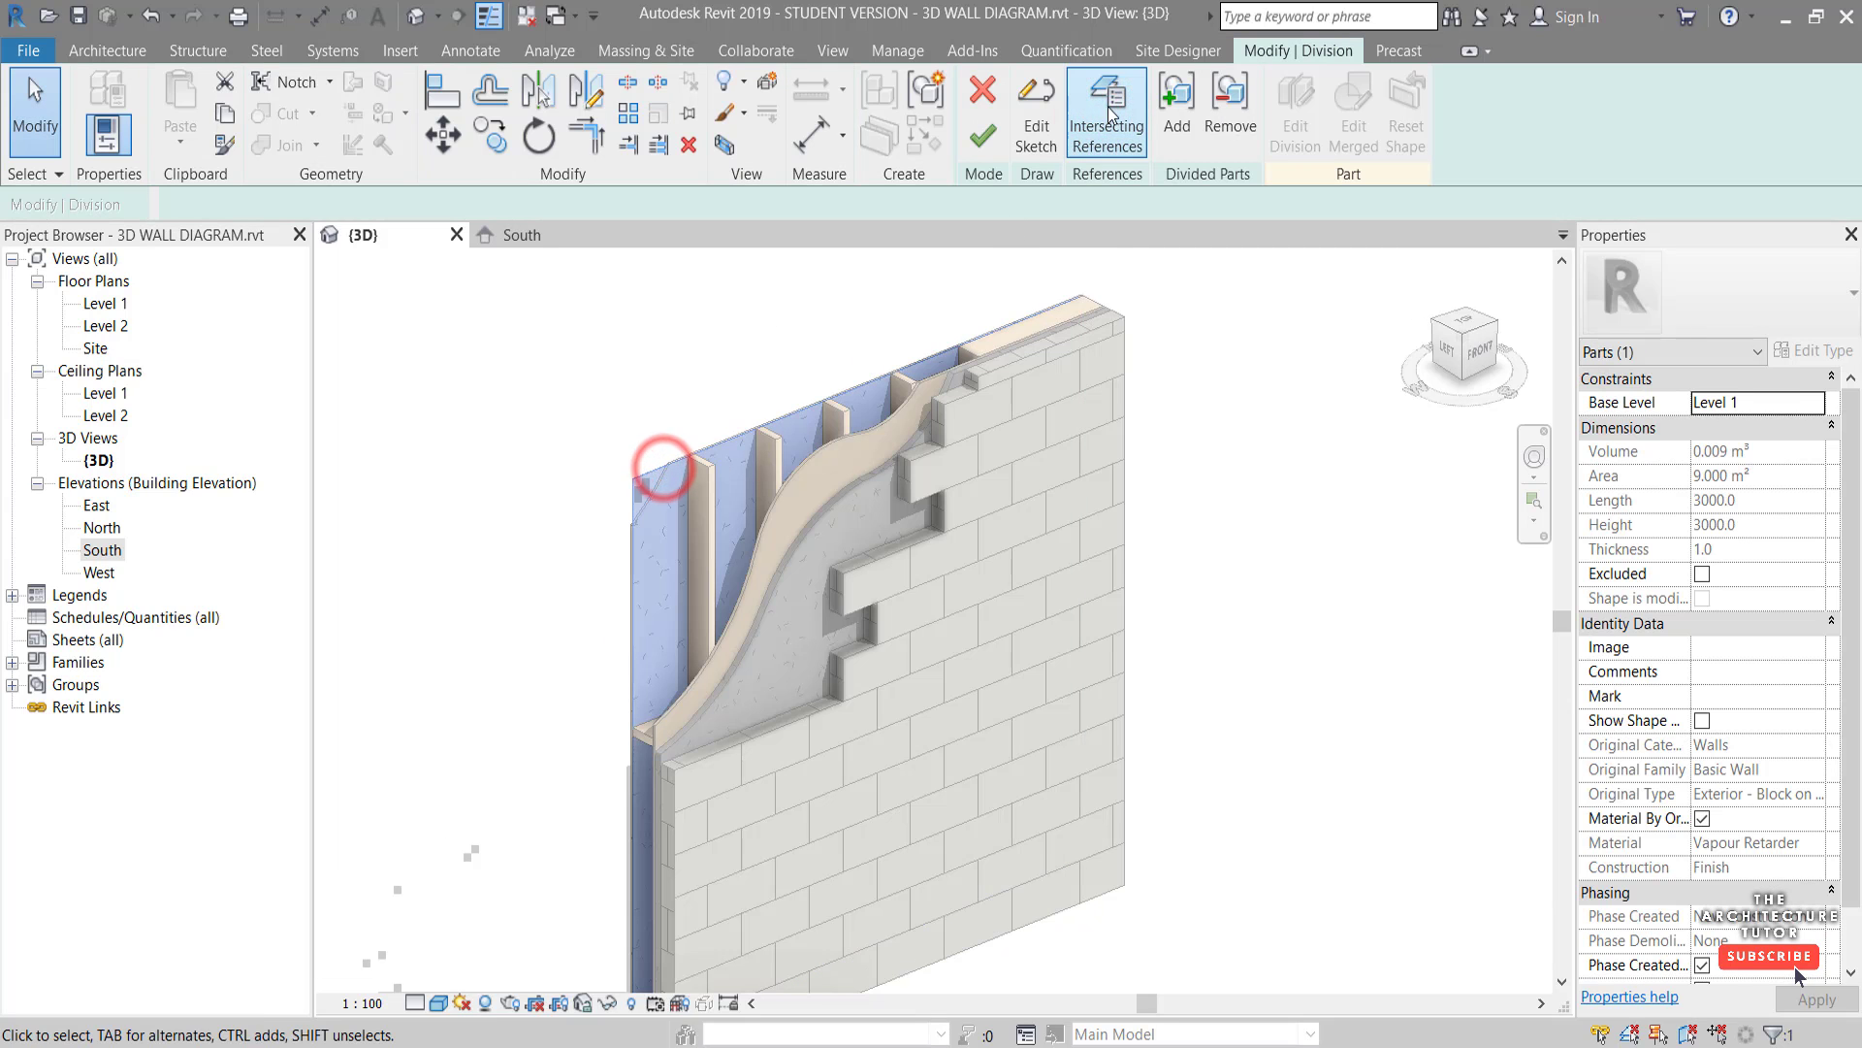
click(1036, 114)
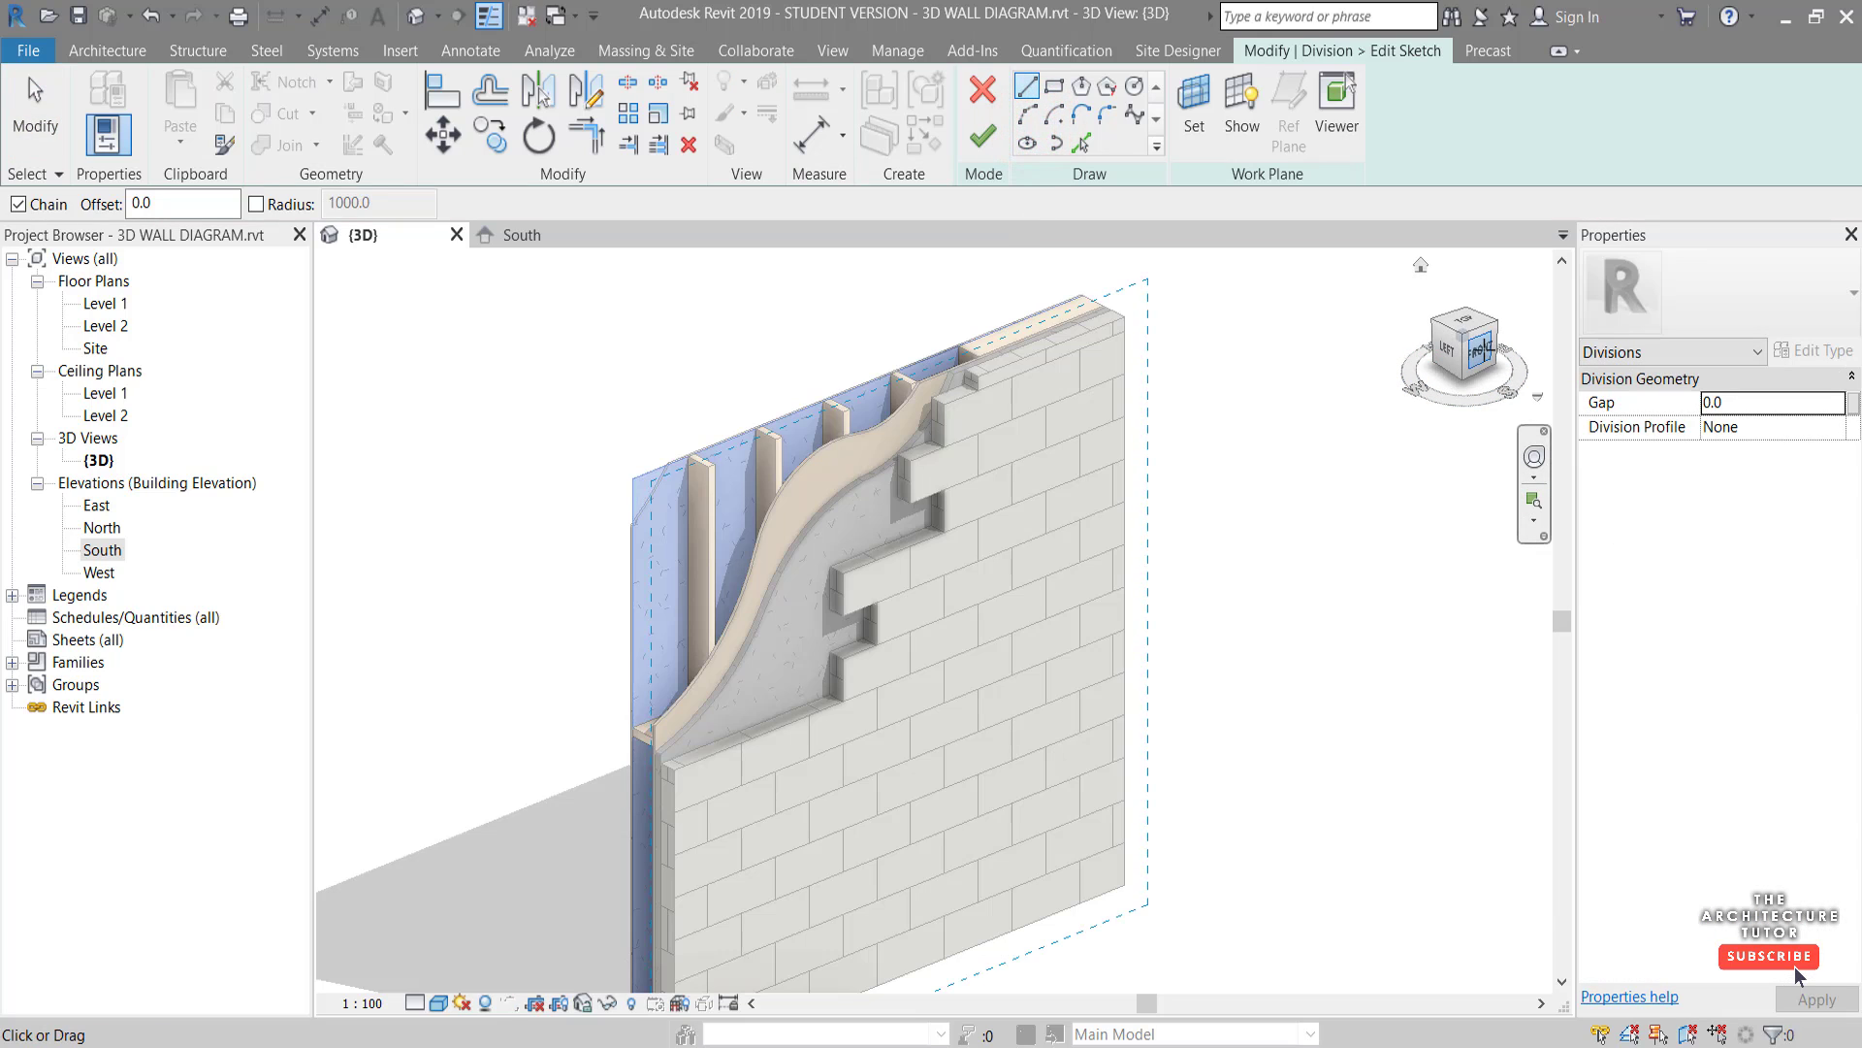
click(1479, 347)
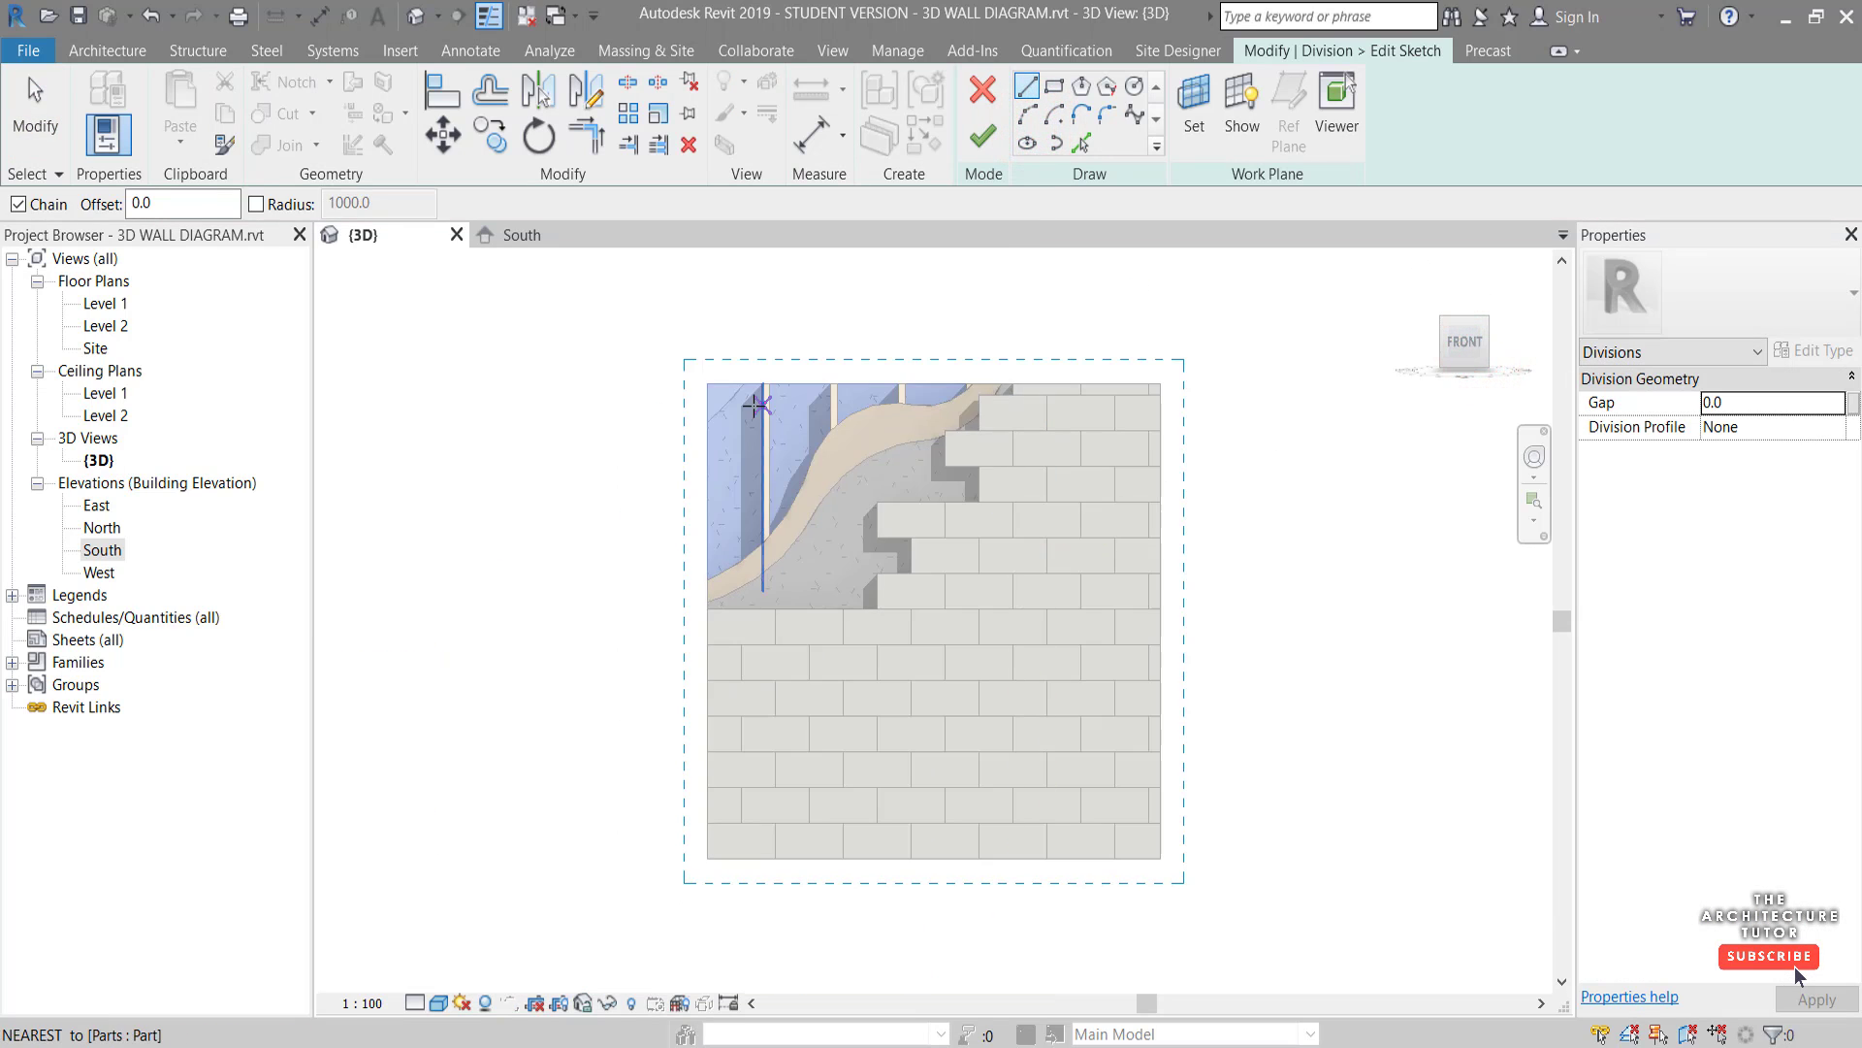
scroll(707, 443, up, 5)
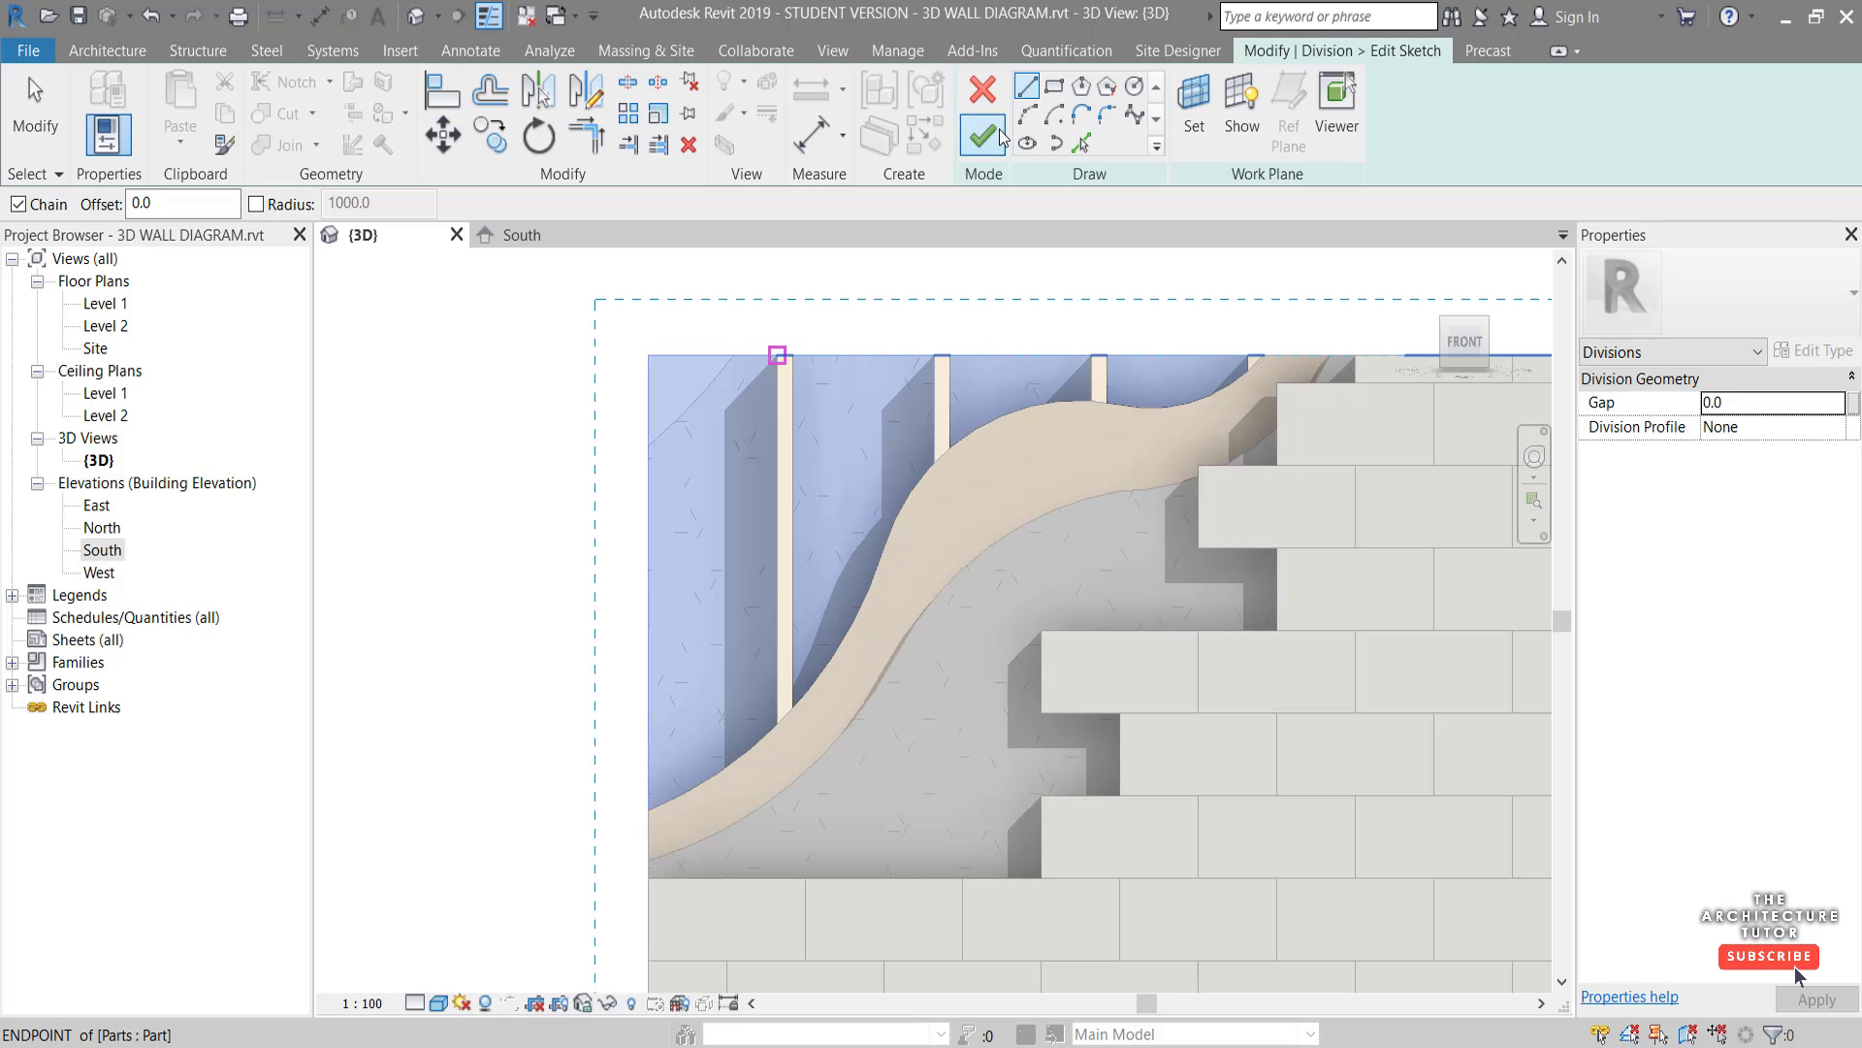
Draw an arc division line across the top-left corner and finish dividing the part
click(1026, 117)
click(468, 692)
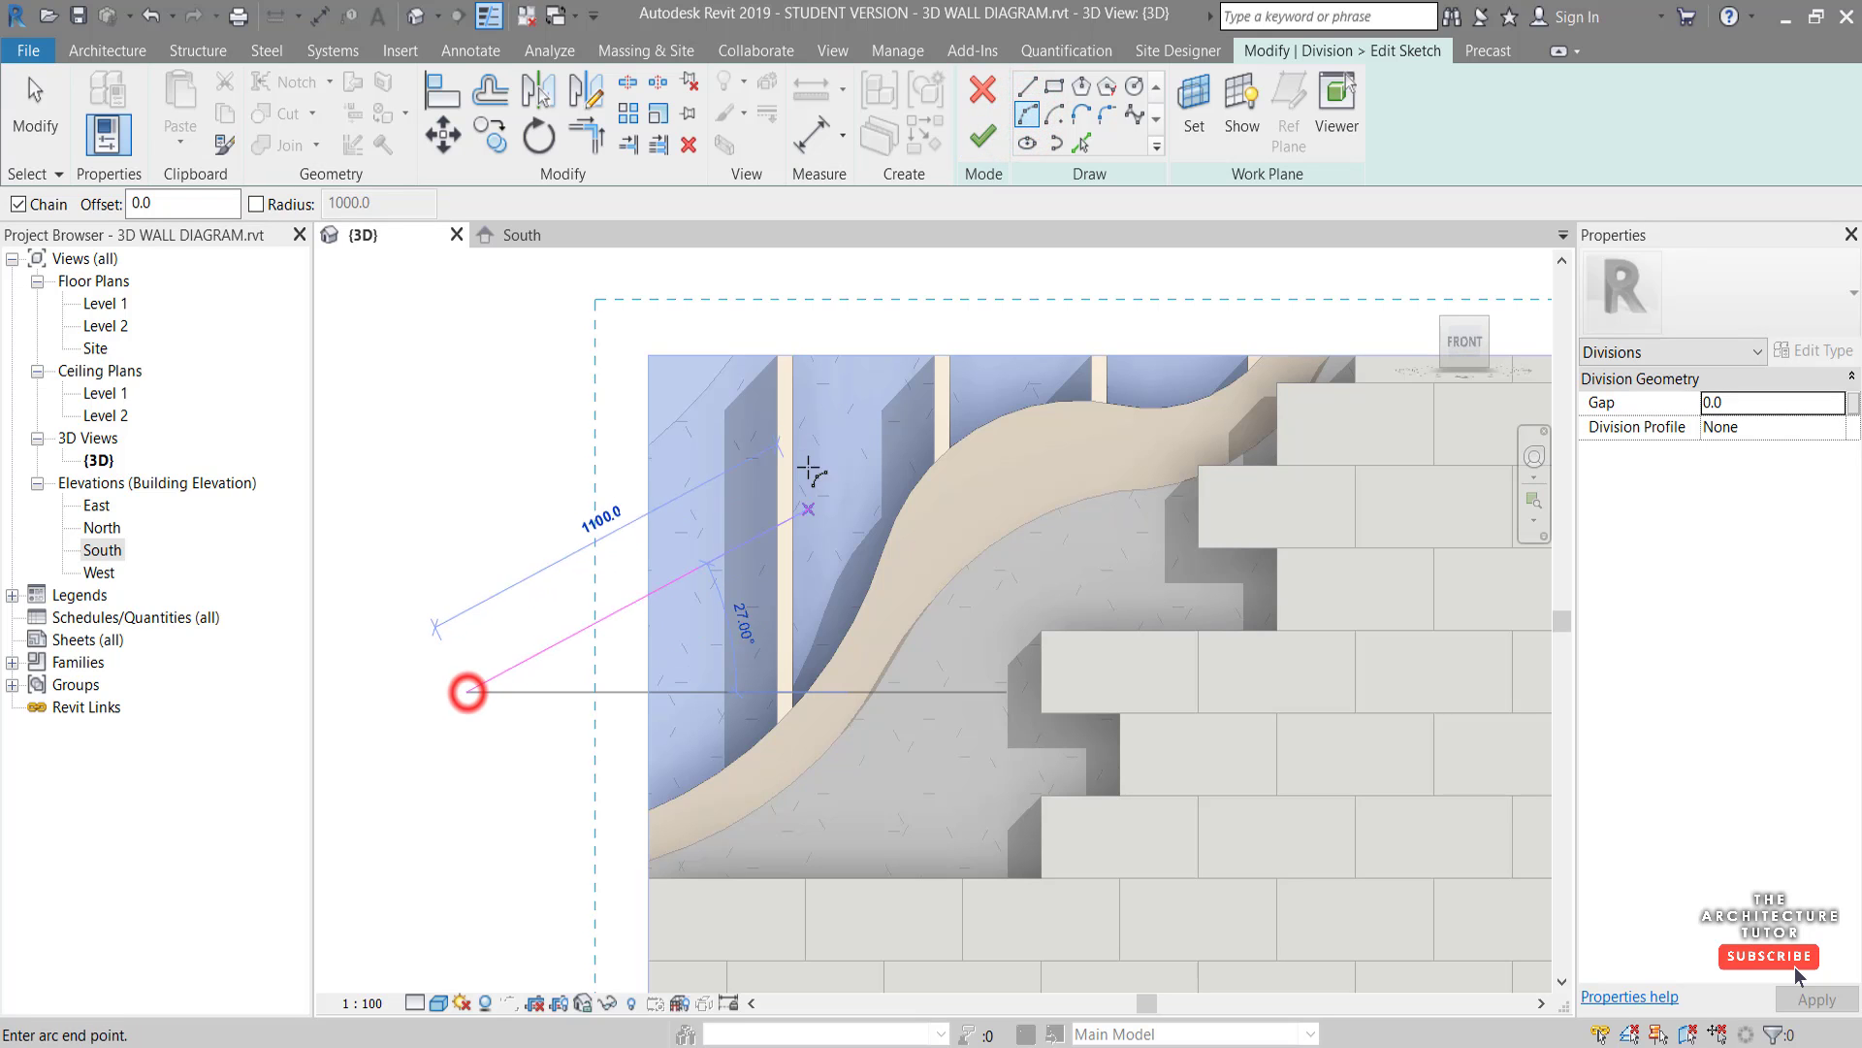
click(806, 448)
click(737, 573)
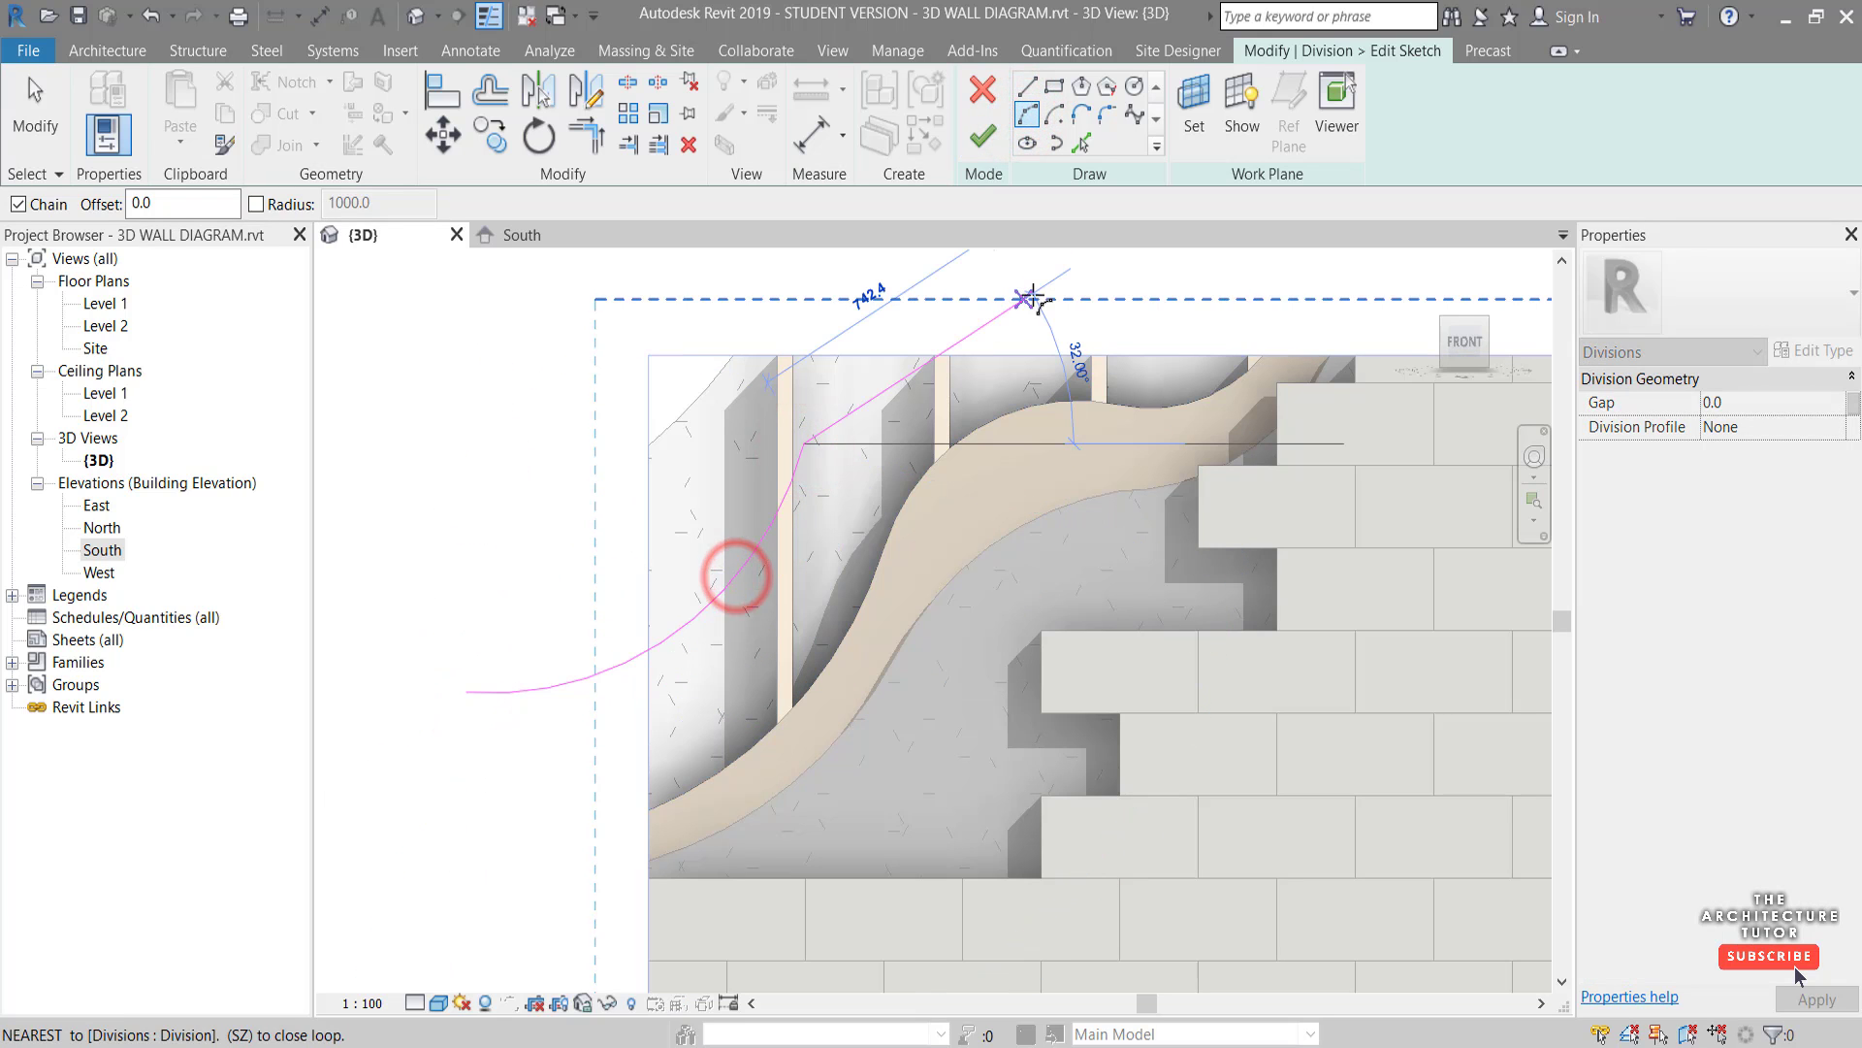
click(1058, 274)
click(862, 334)
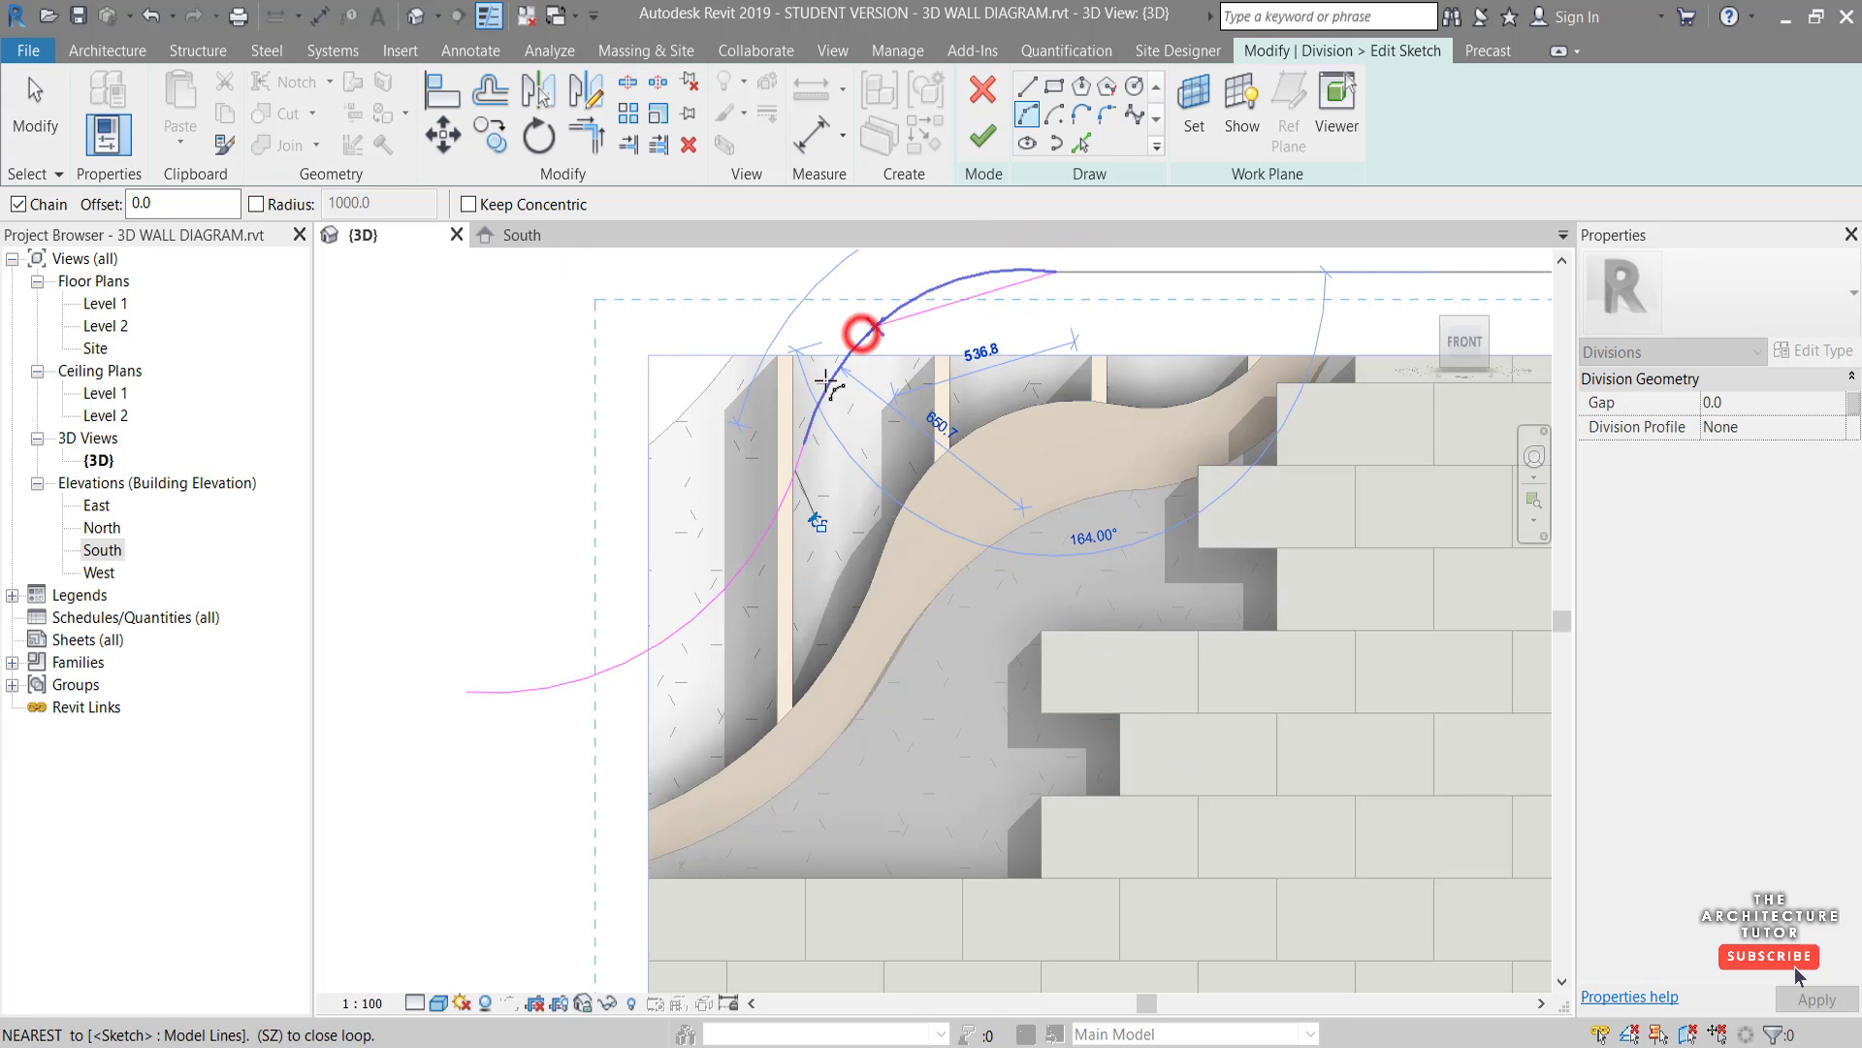
click(983, 138)
click(980, 138)
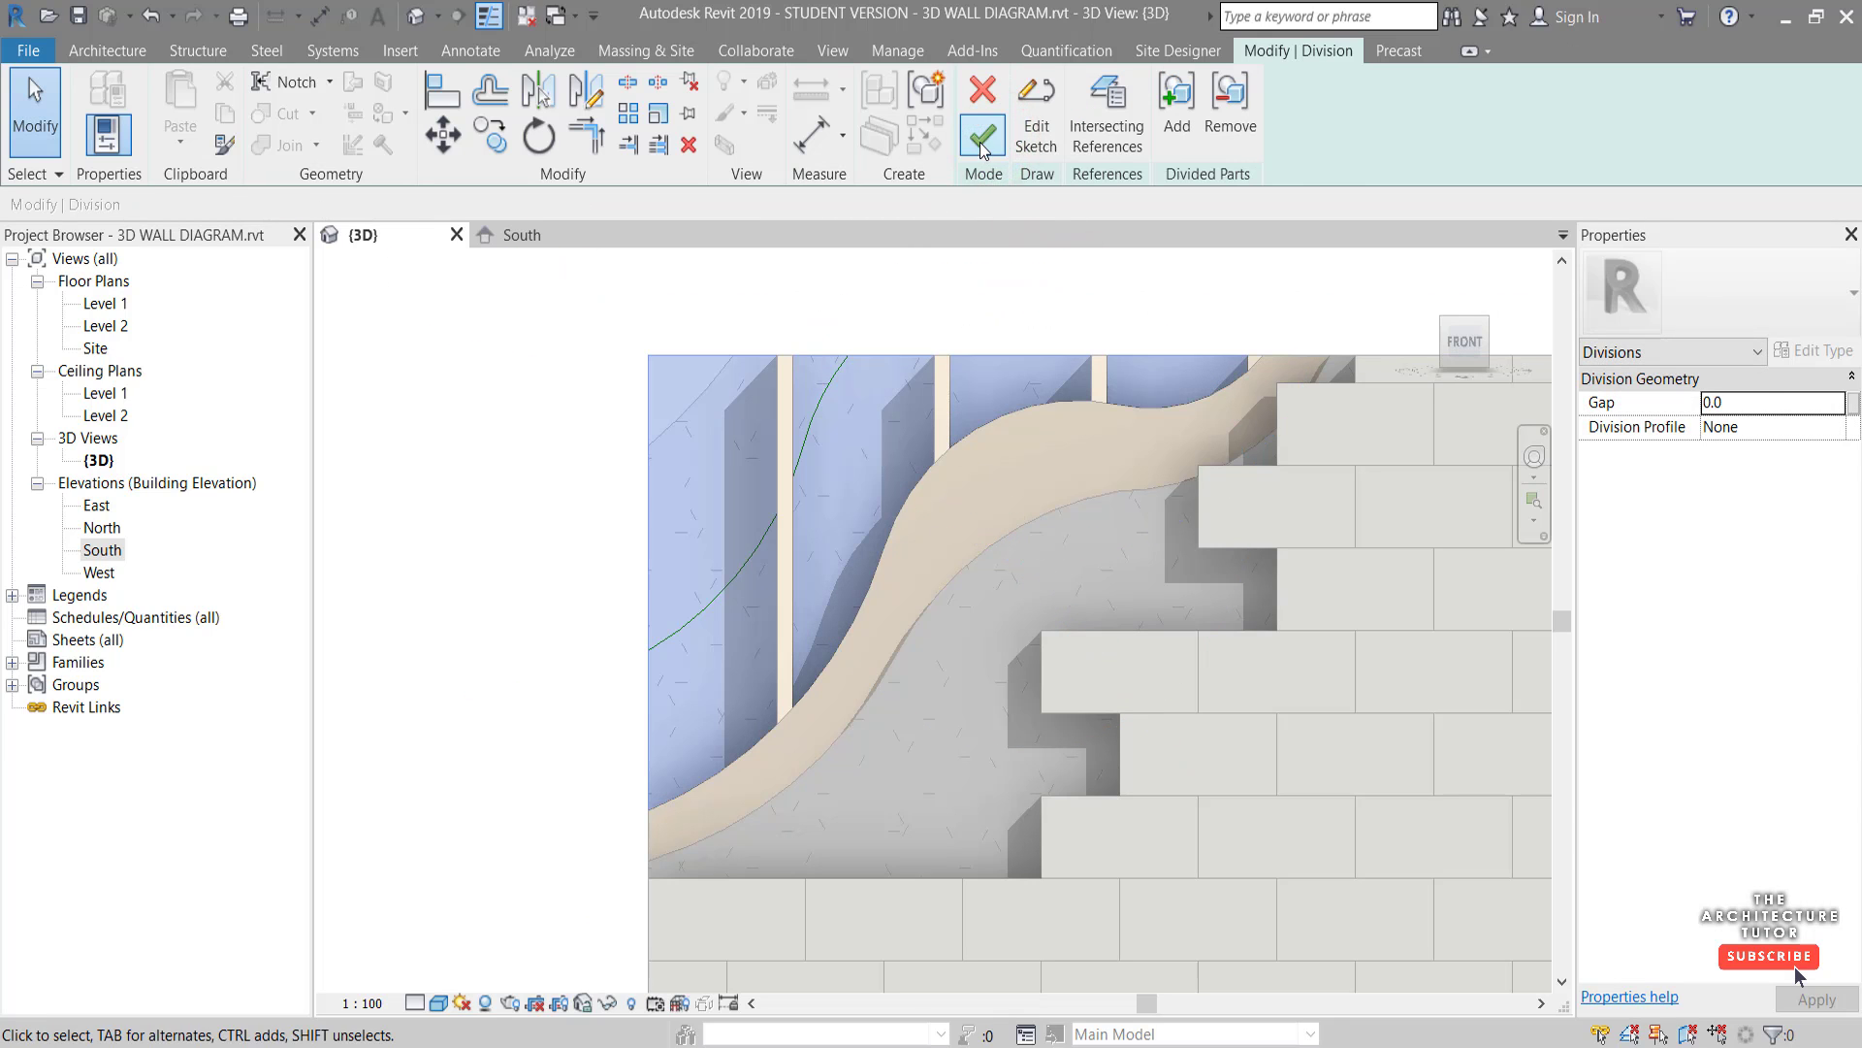
Hide the cut-off corner piece in the view and return to an angled 3D view
click(724, 390)
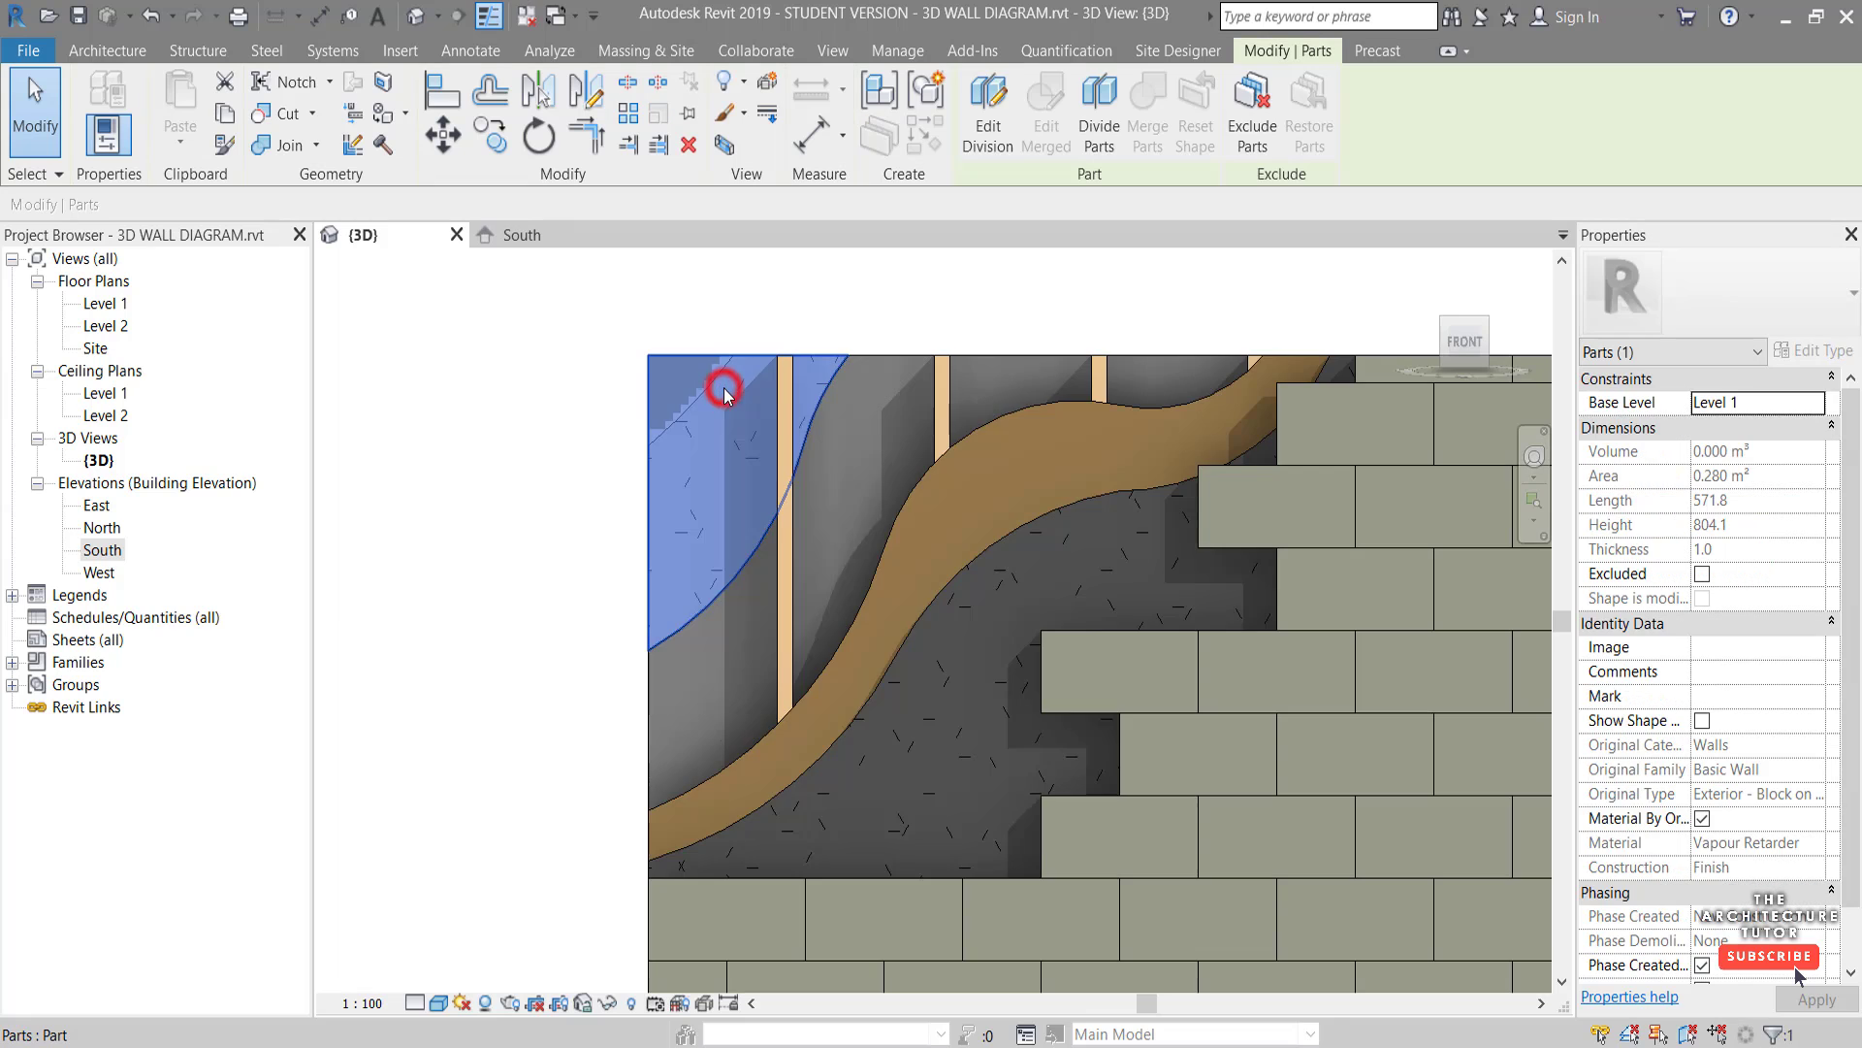
right_click(725, 390)
mouse_move(847, 485)
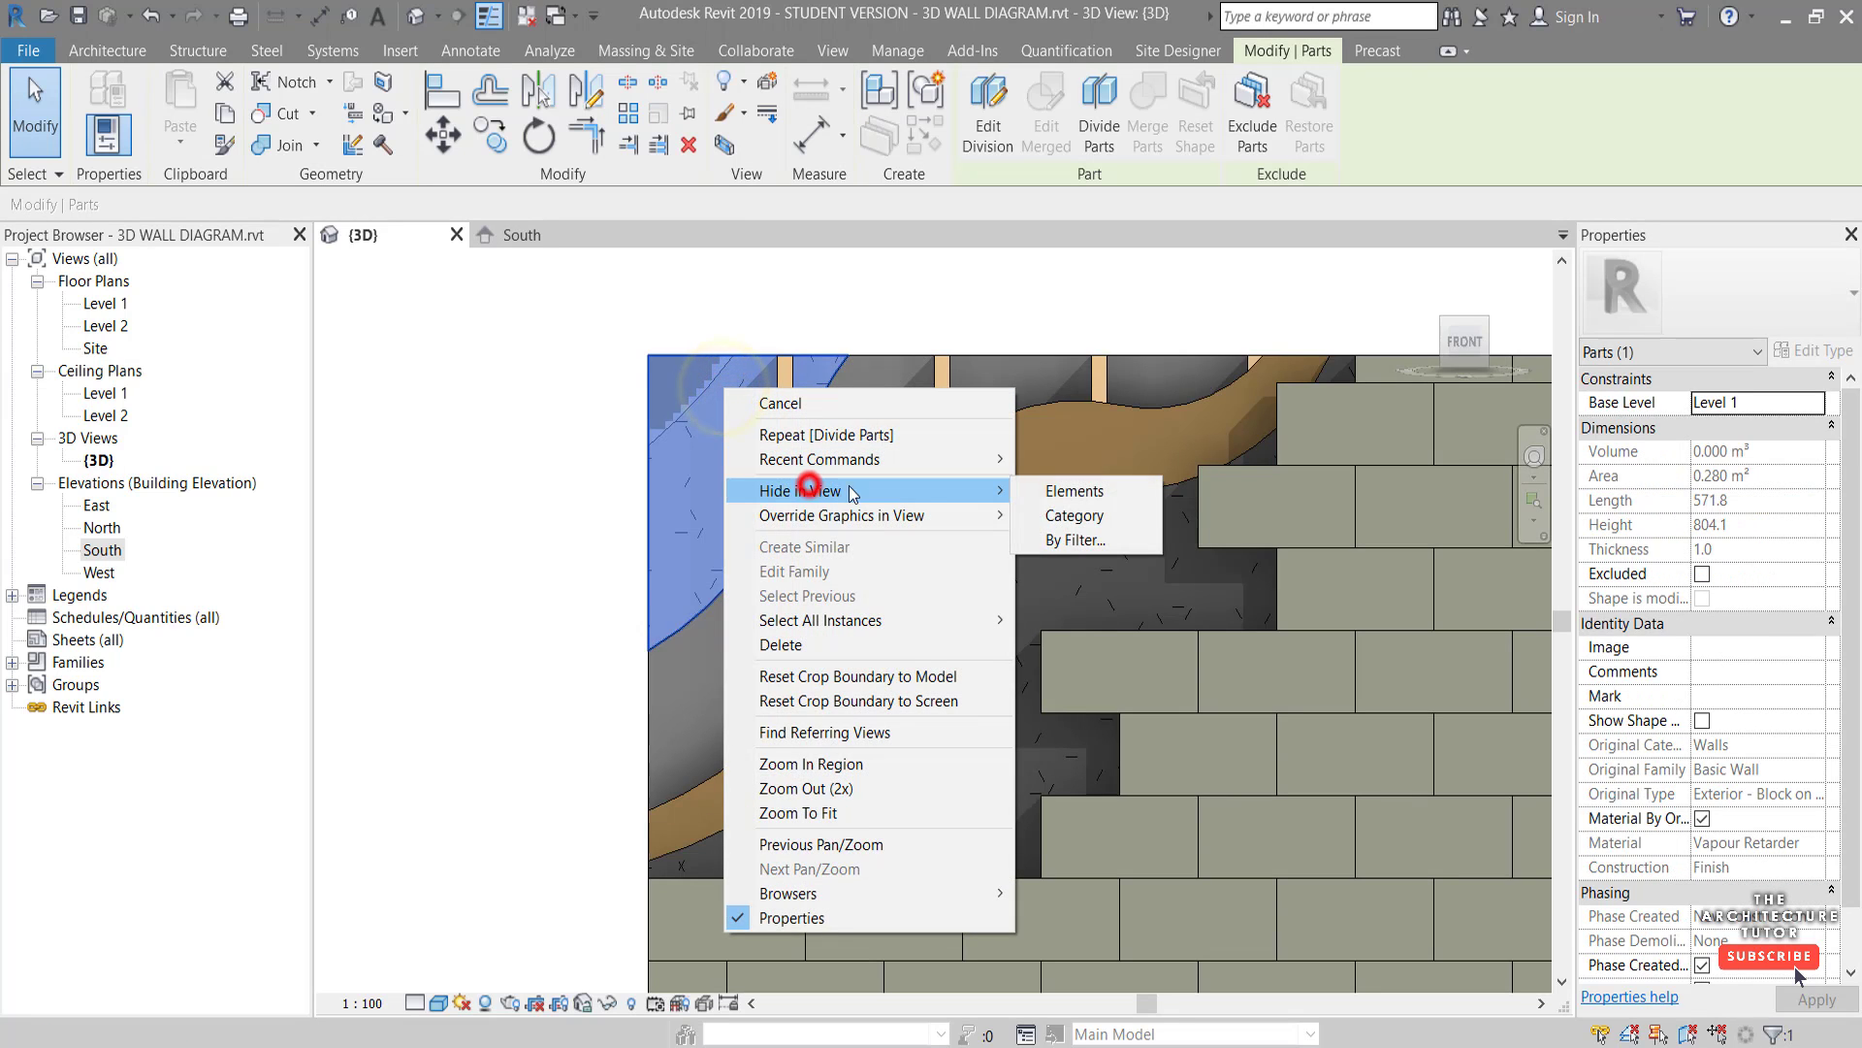
click(1071, 491)
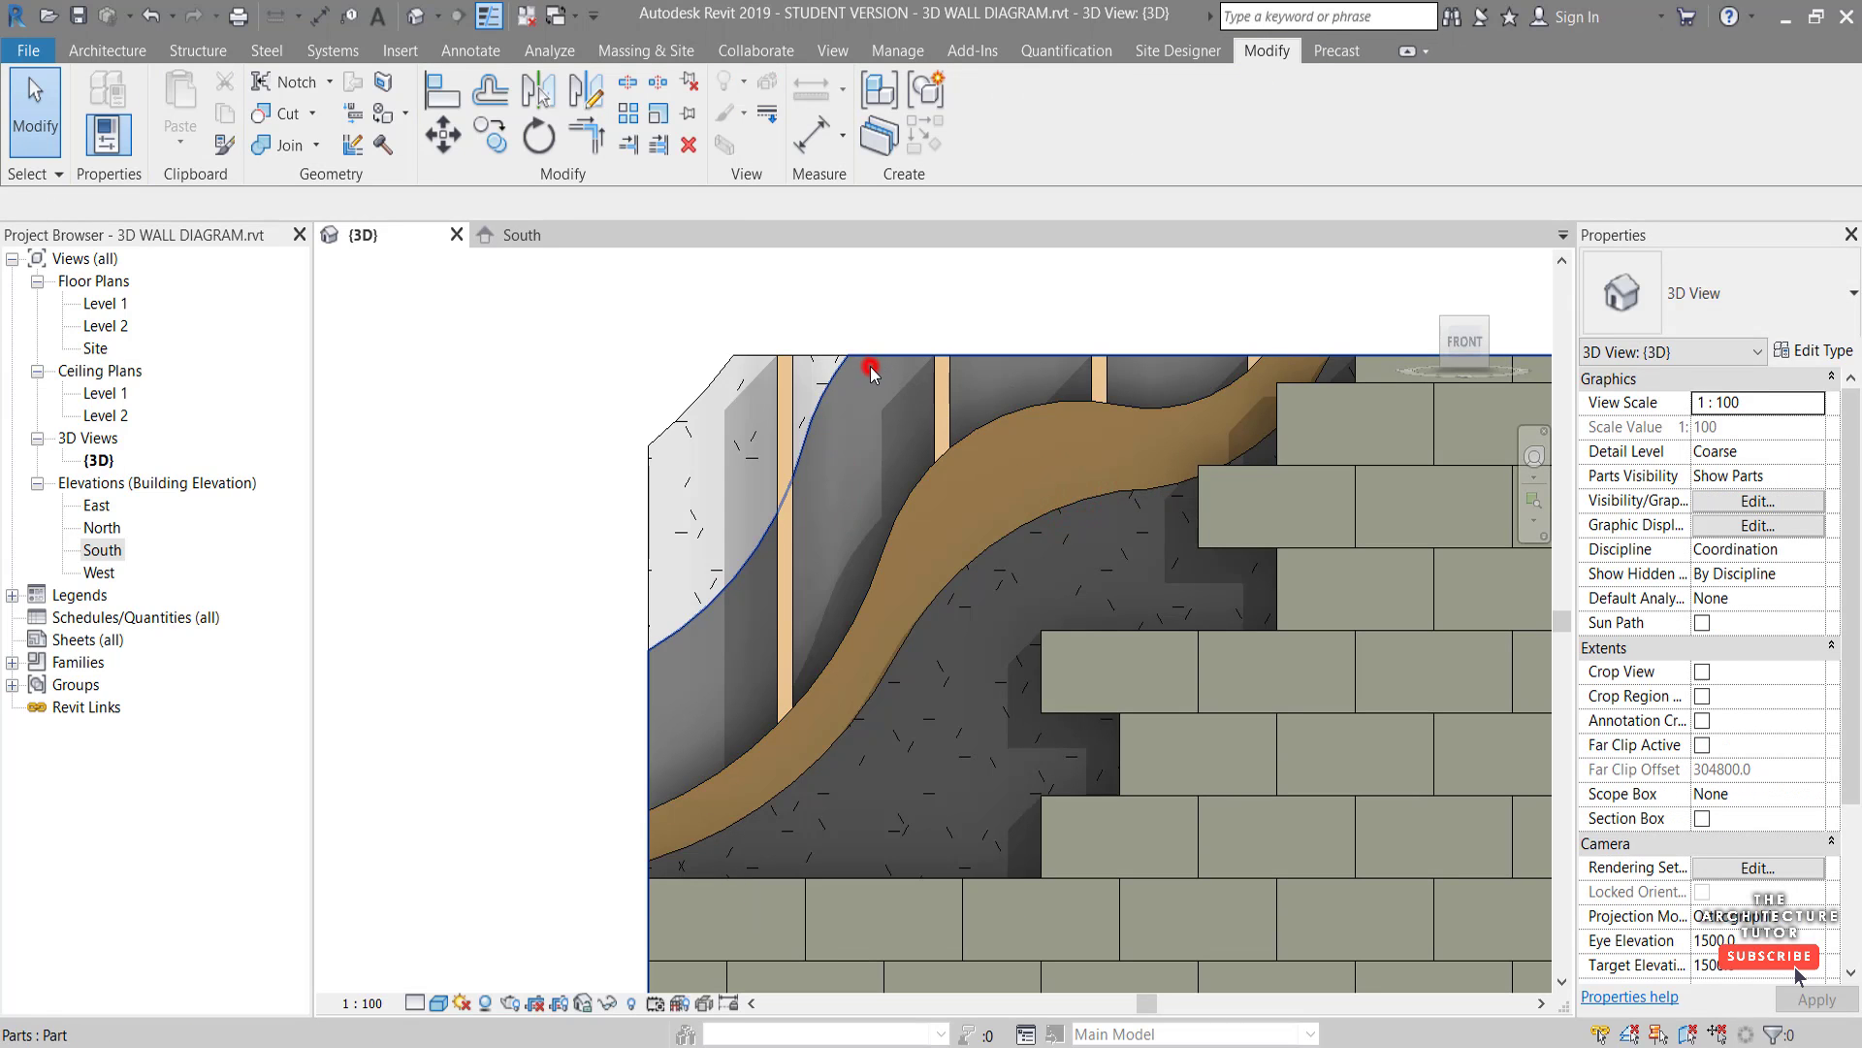
click(870, 367)
click(1484, 329)
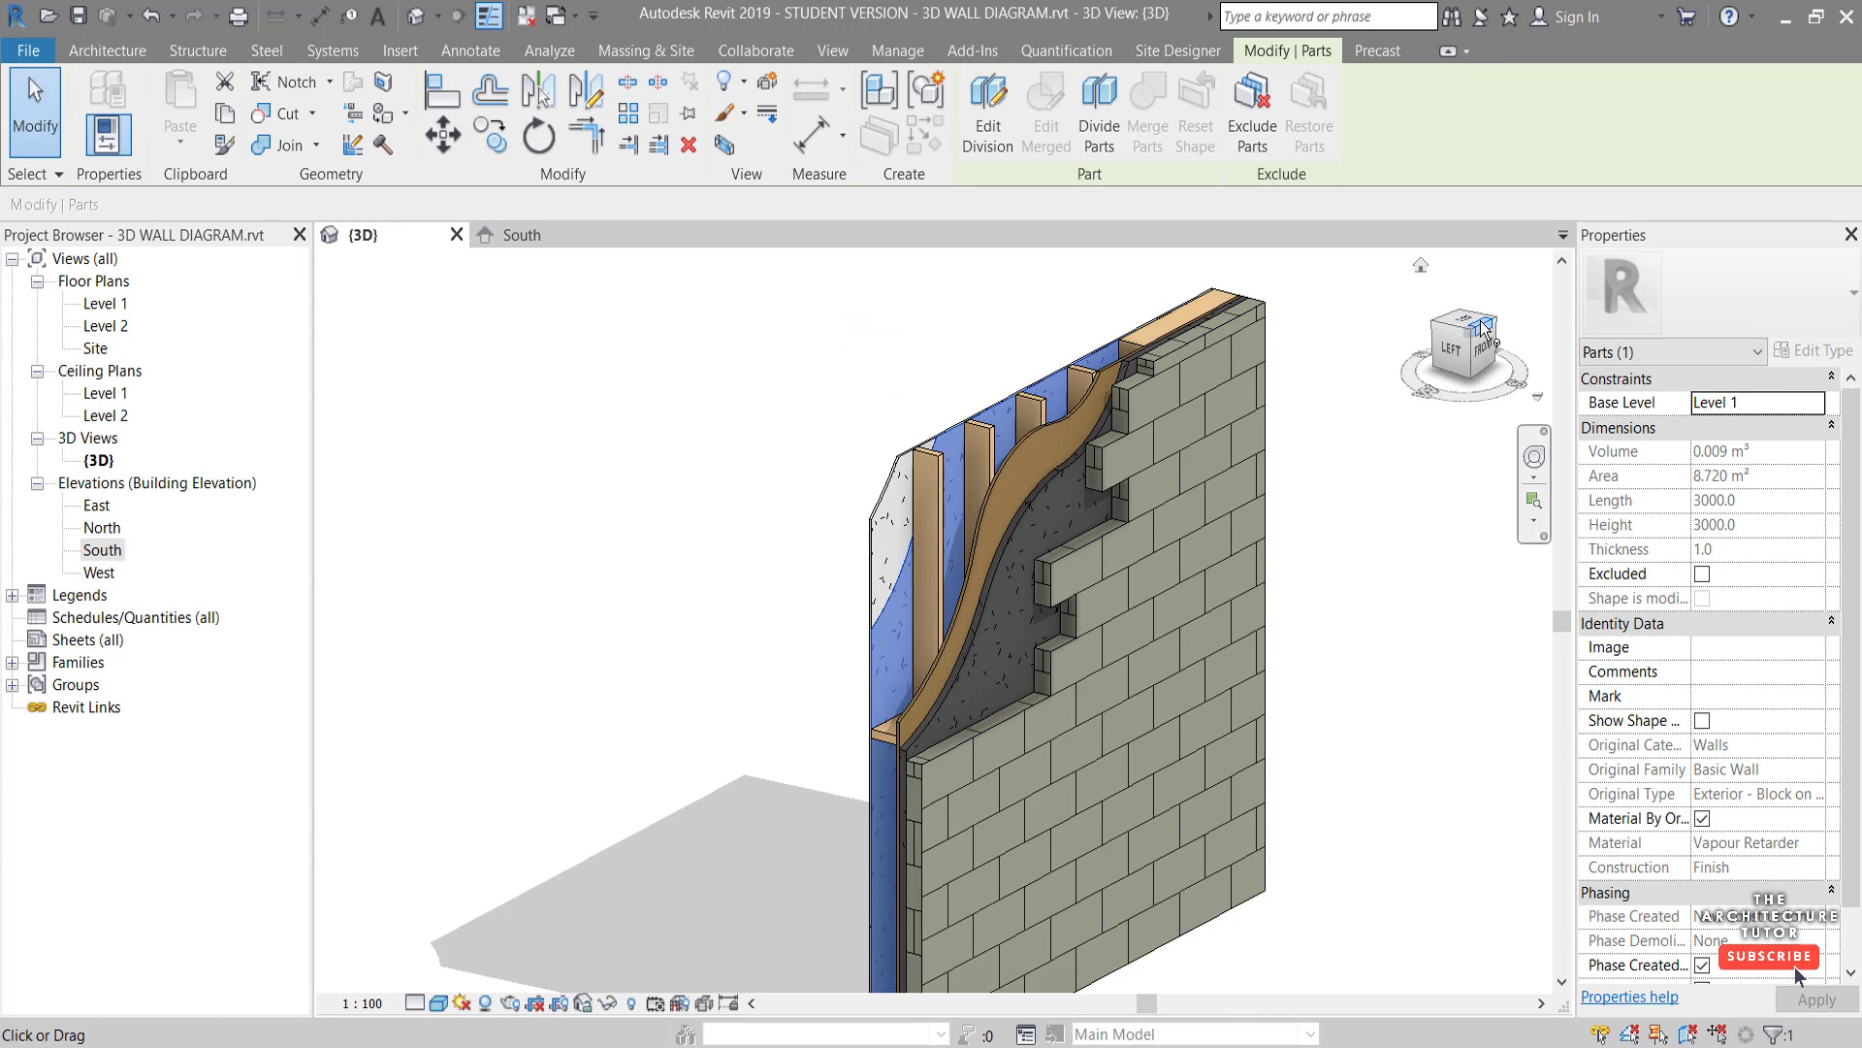
click(1311, 777)
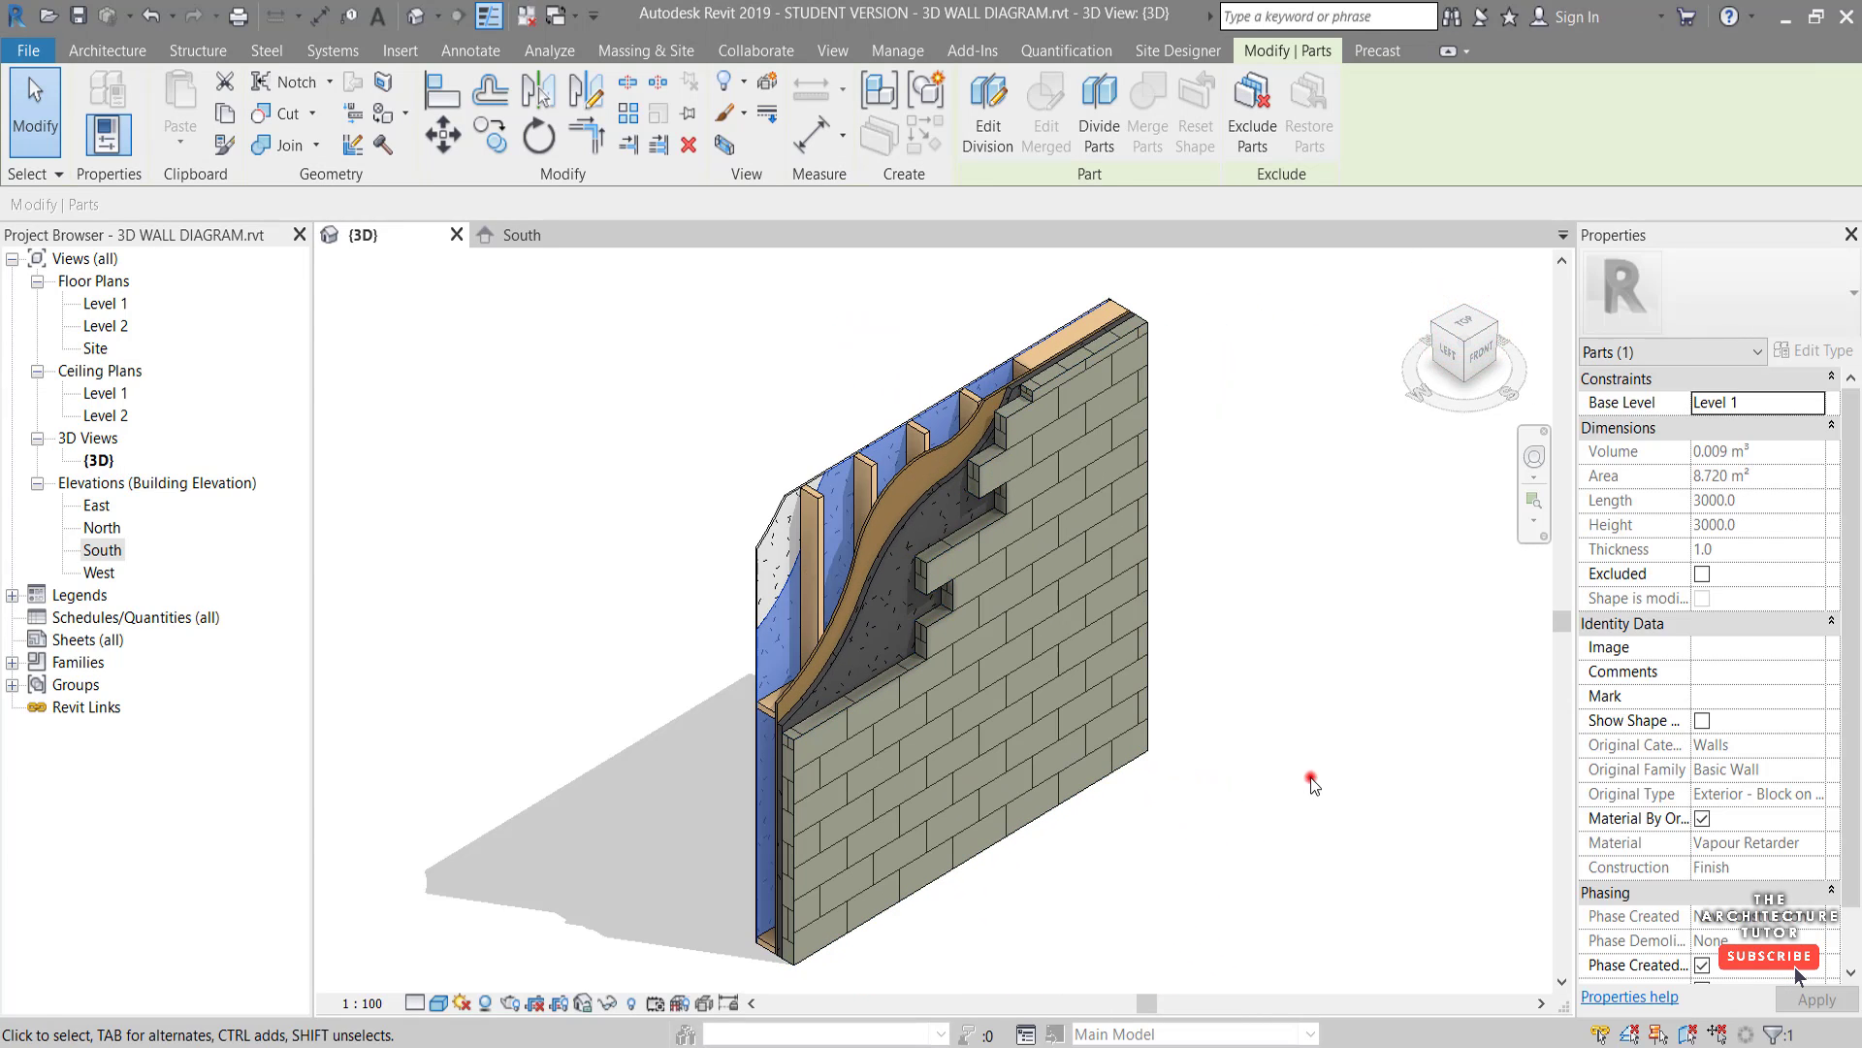
middle_drag(1013, 904, 941, 923)
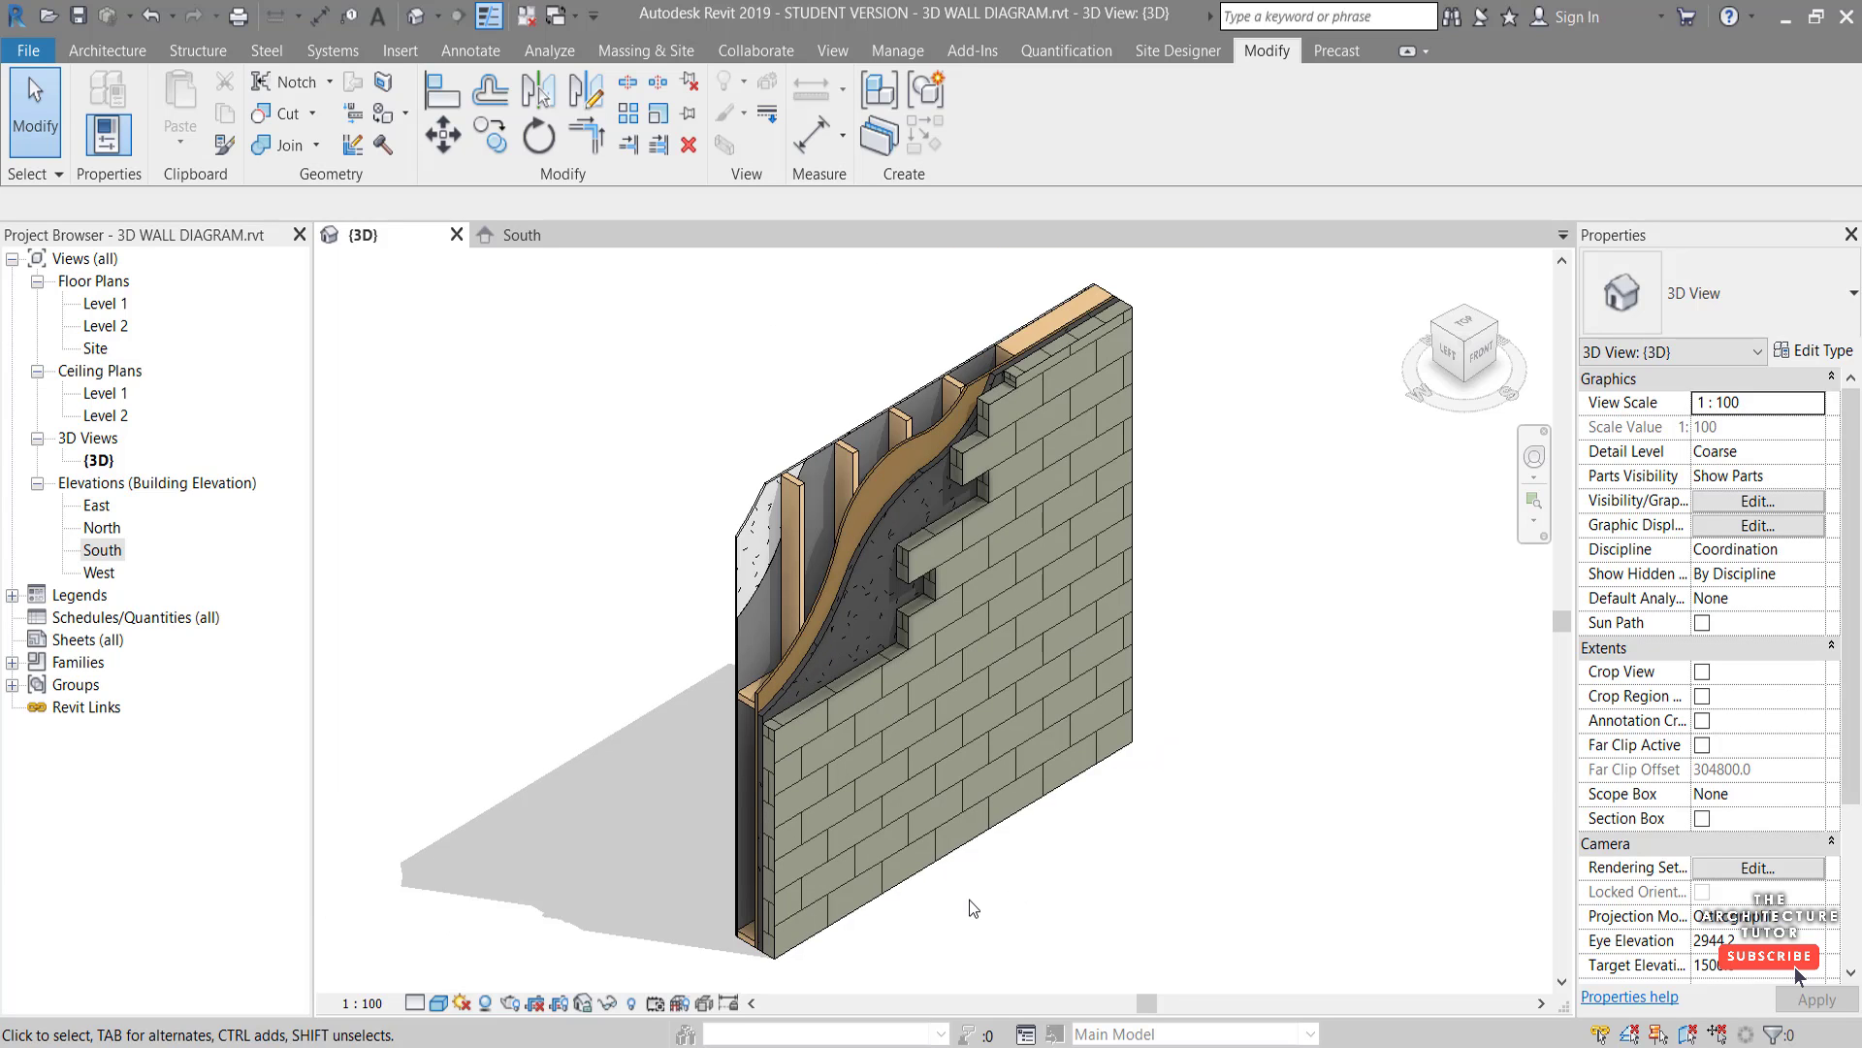
scroll(783, 736, up, 4)
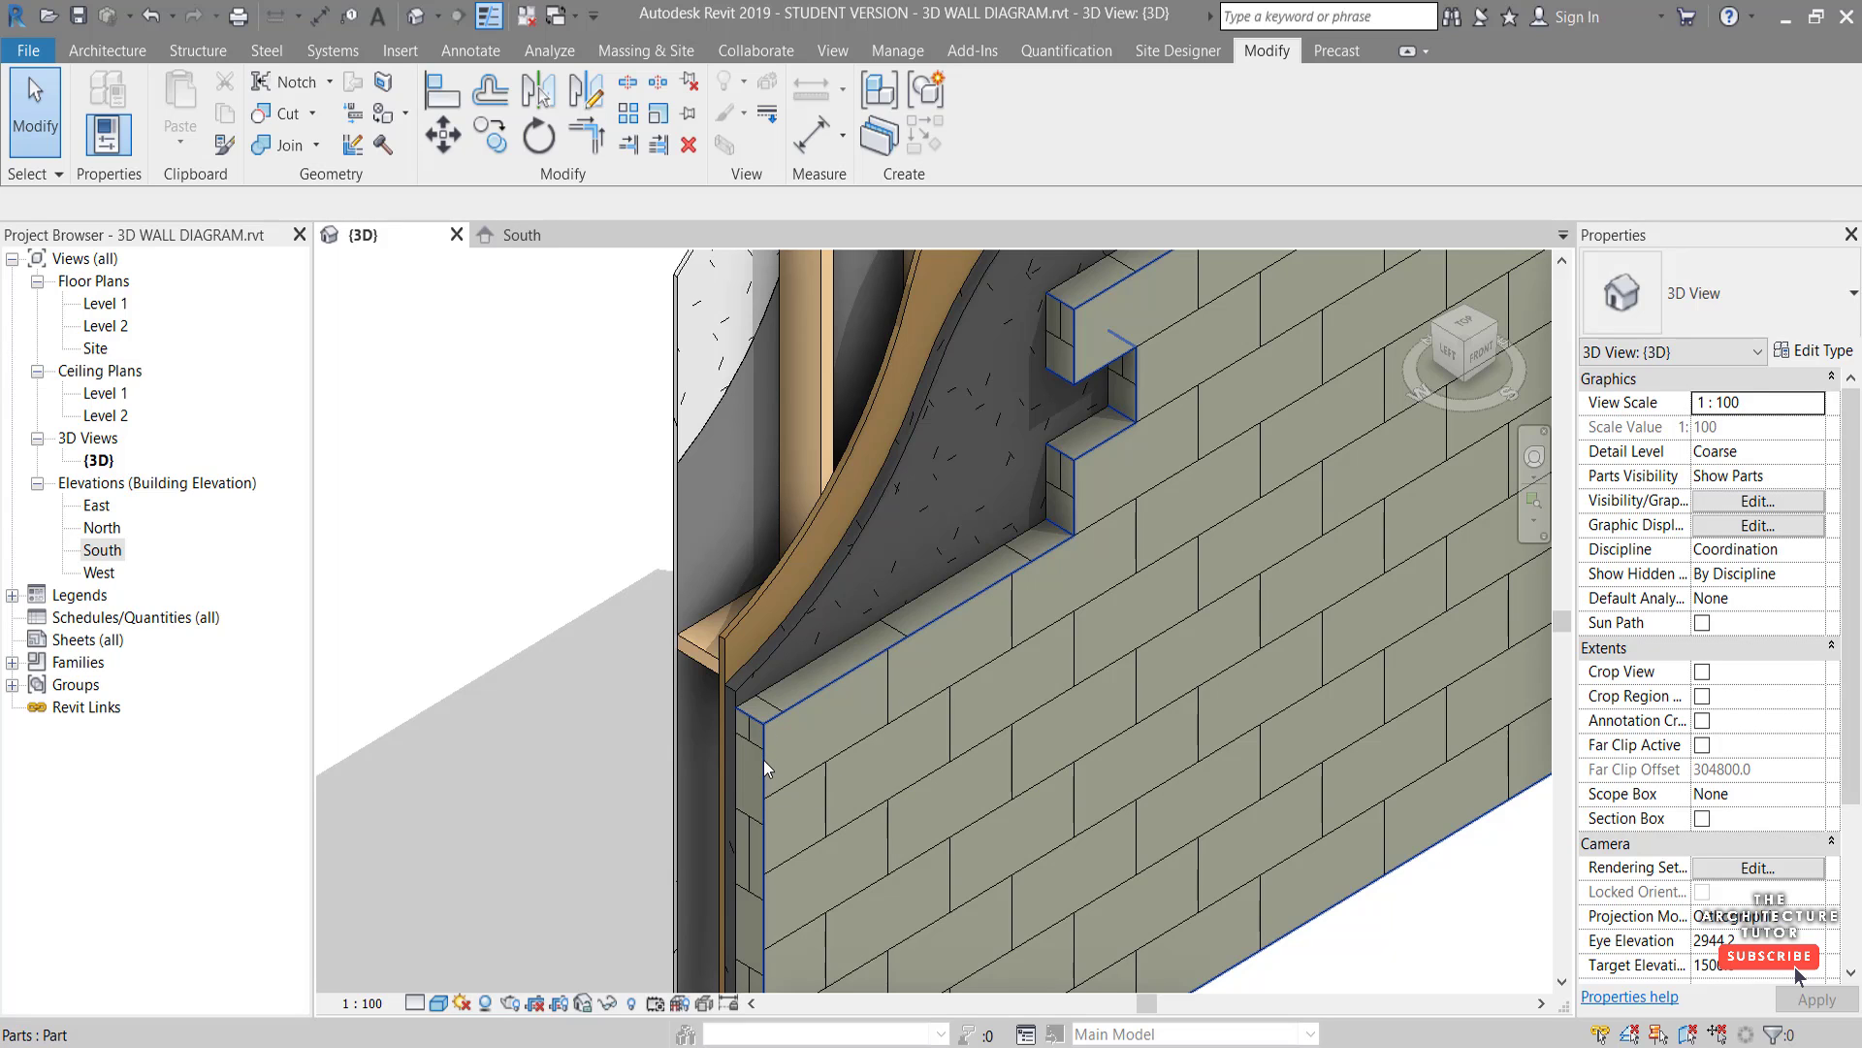
Align the side block parts to the block face and block course lines
click(449, 102)
scroll(752, 761, up, 3)
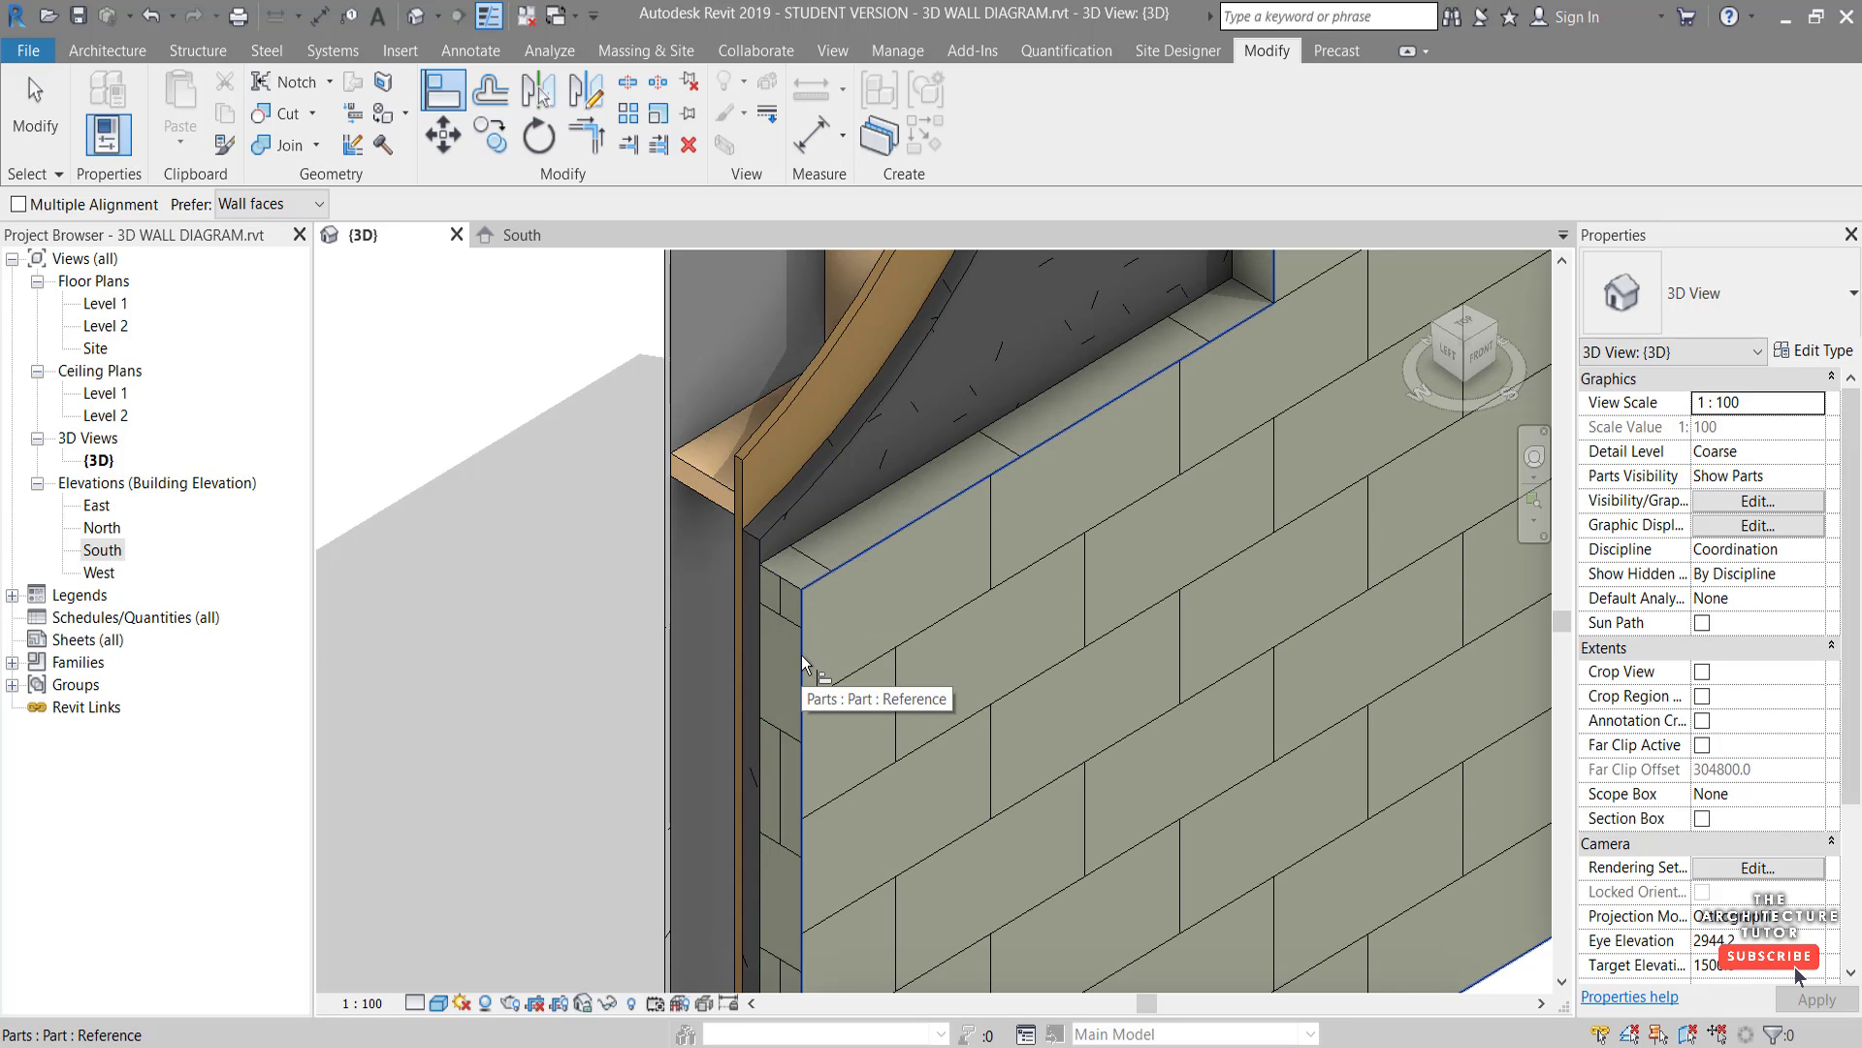
click(801, 655)
click(780, 605)
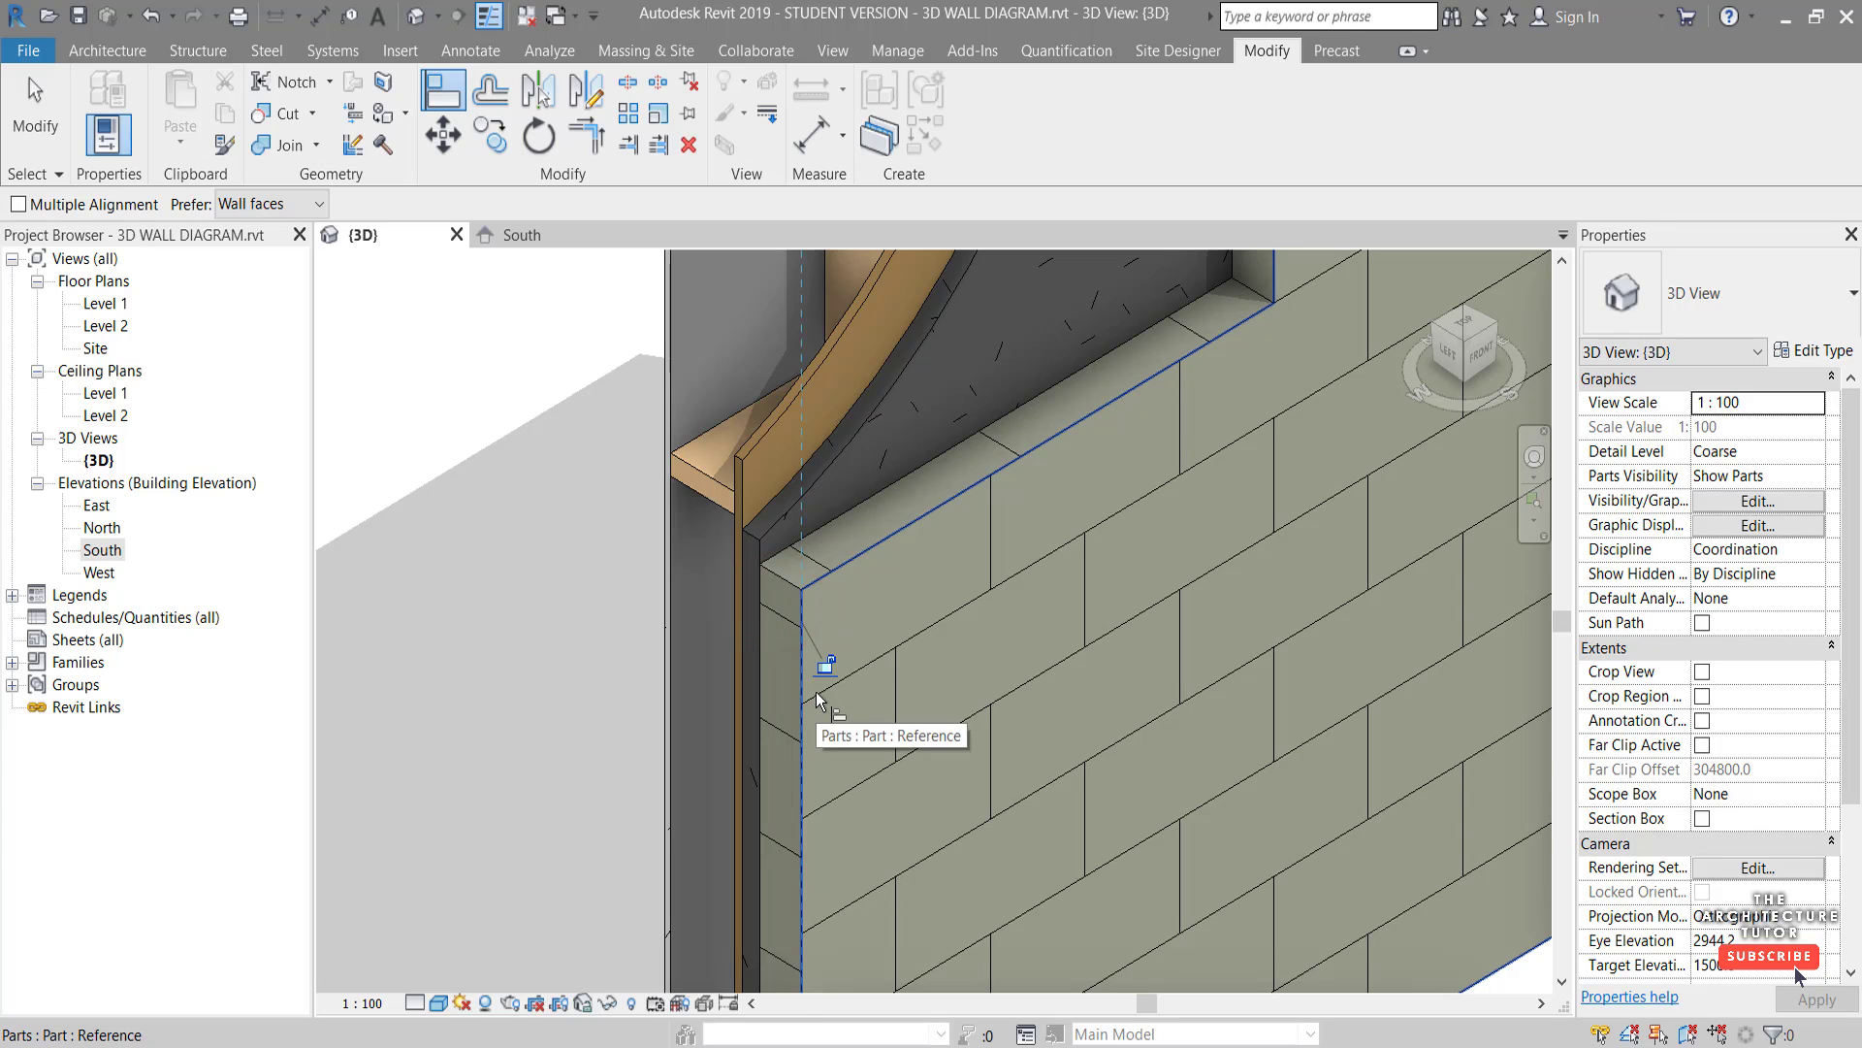
click(817, 691)
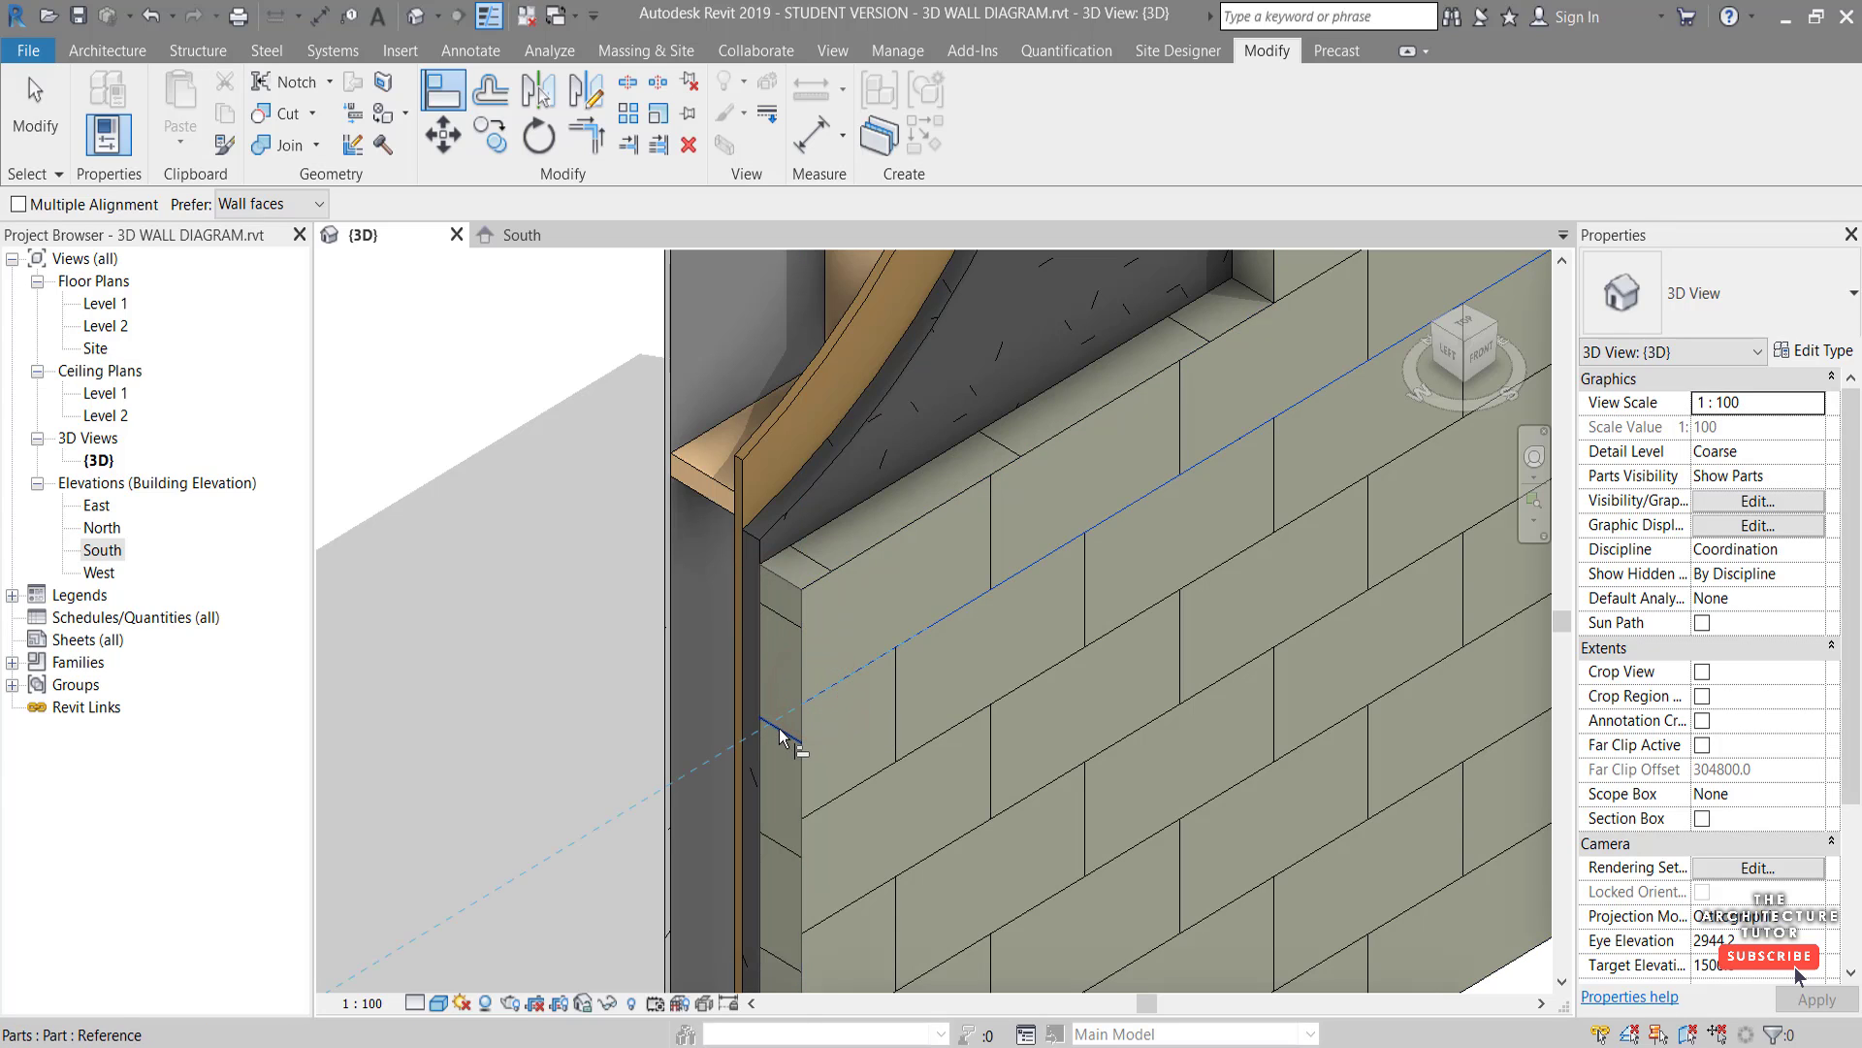
click(778, 730)
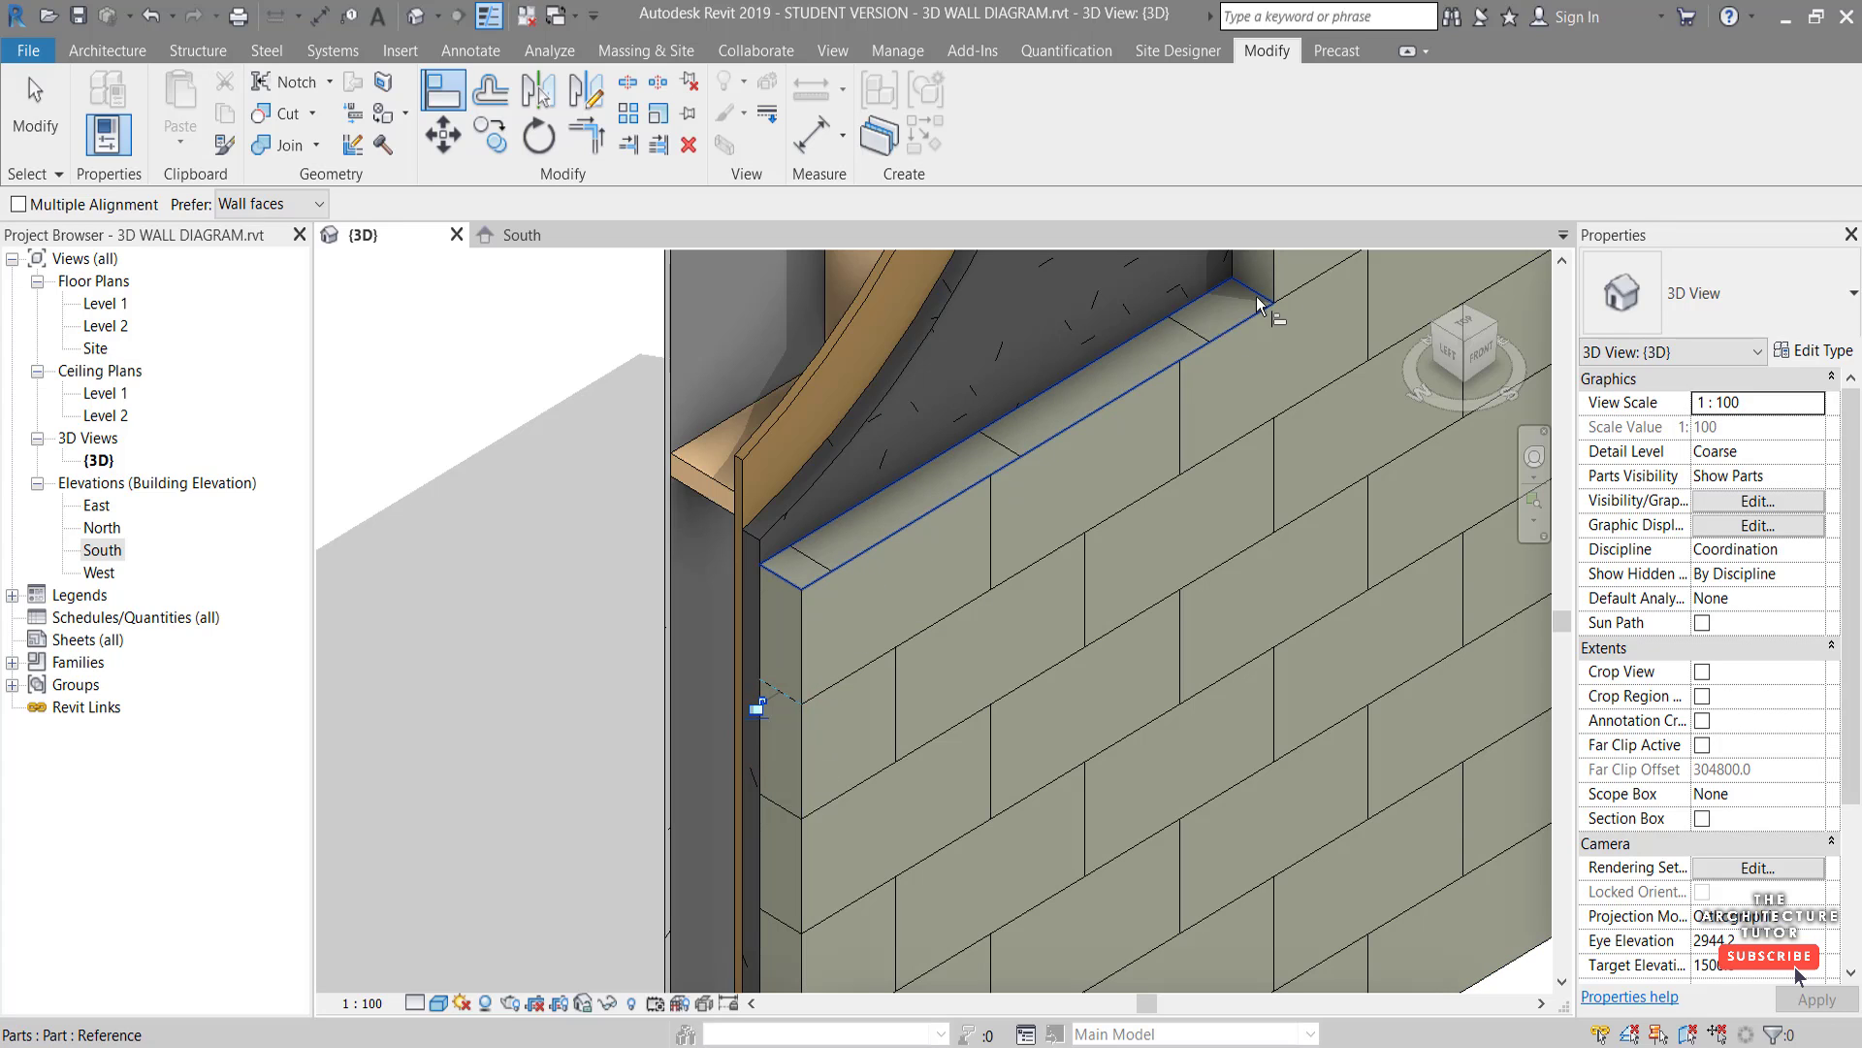
click(993, 515)
click(1009, 447)
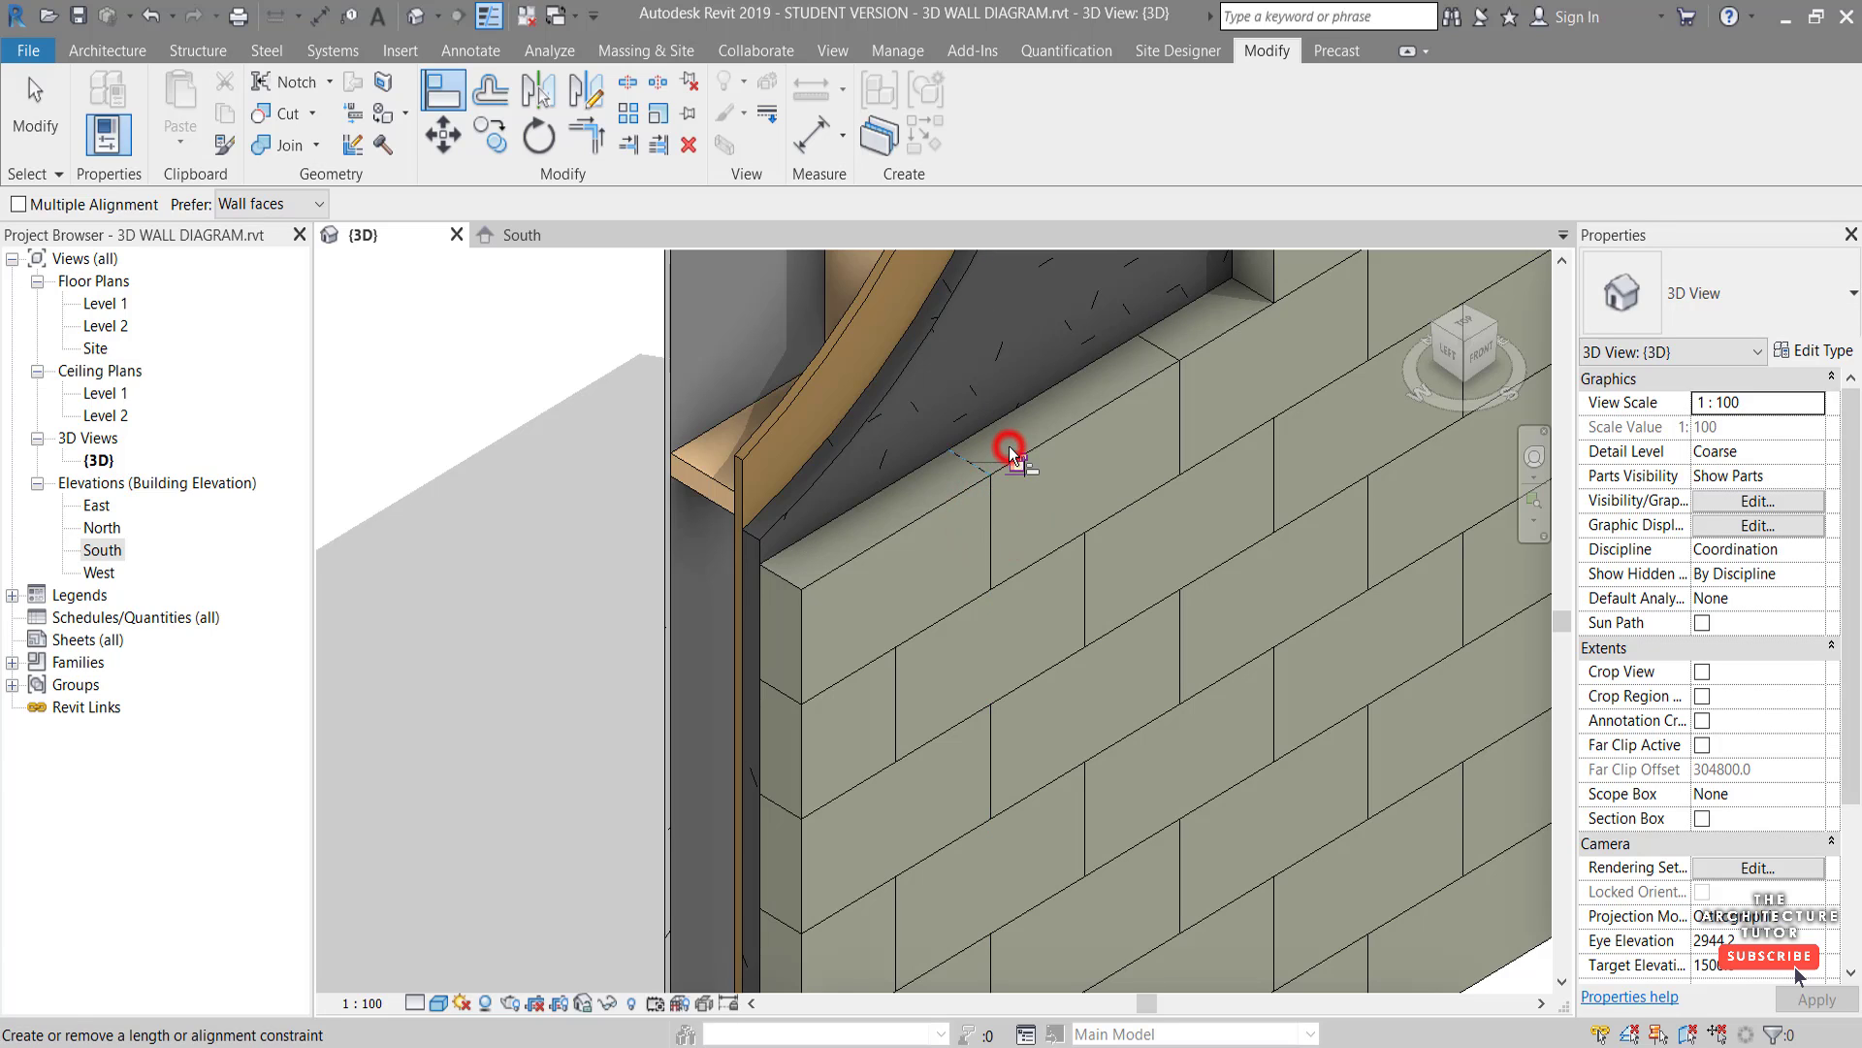
Align the protruding blocks and upper block row so they fill the notch
middle_drag(1252, 370, 951, 782)
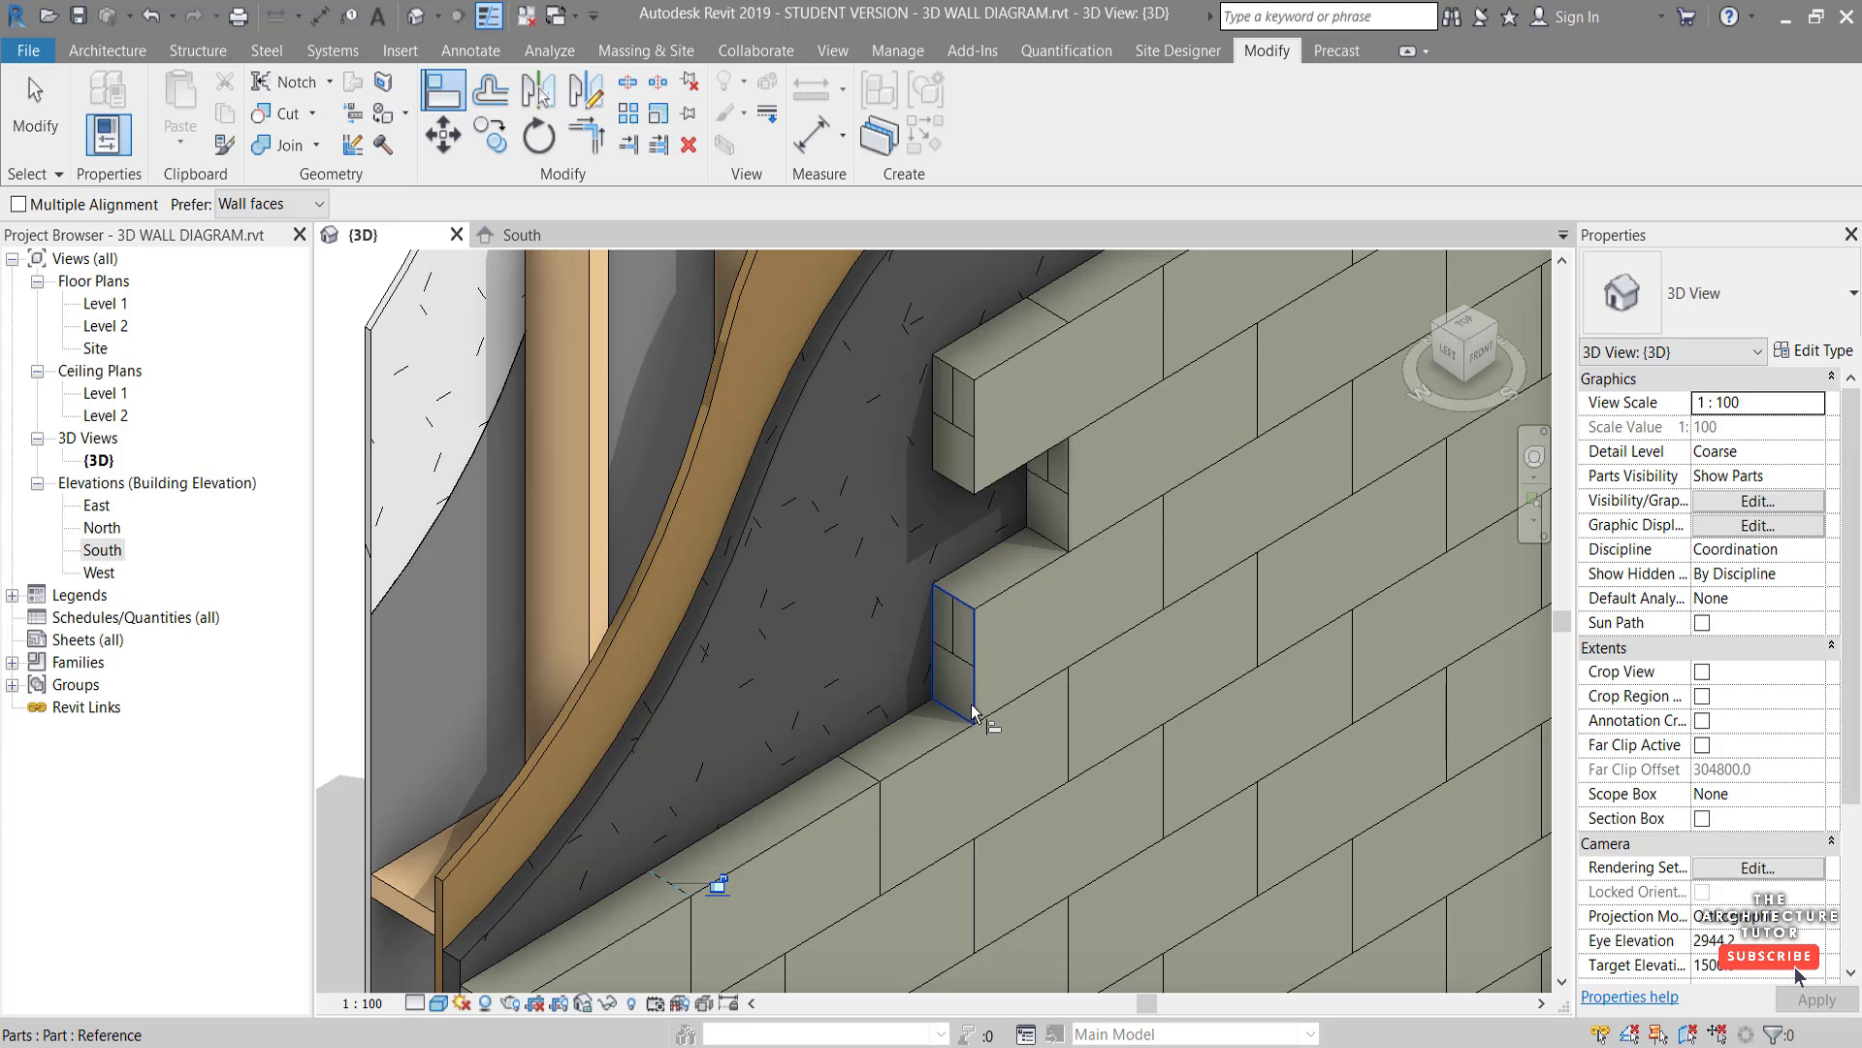
click(990, 584)
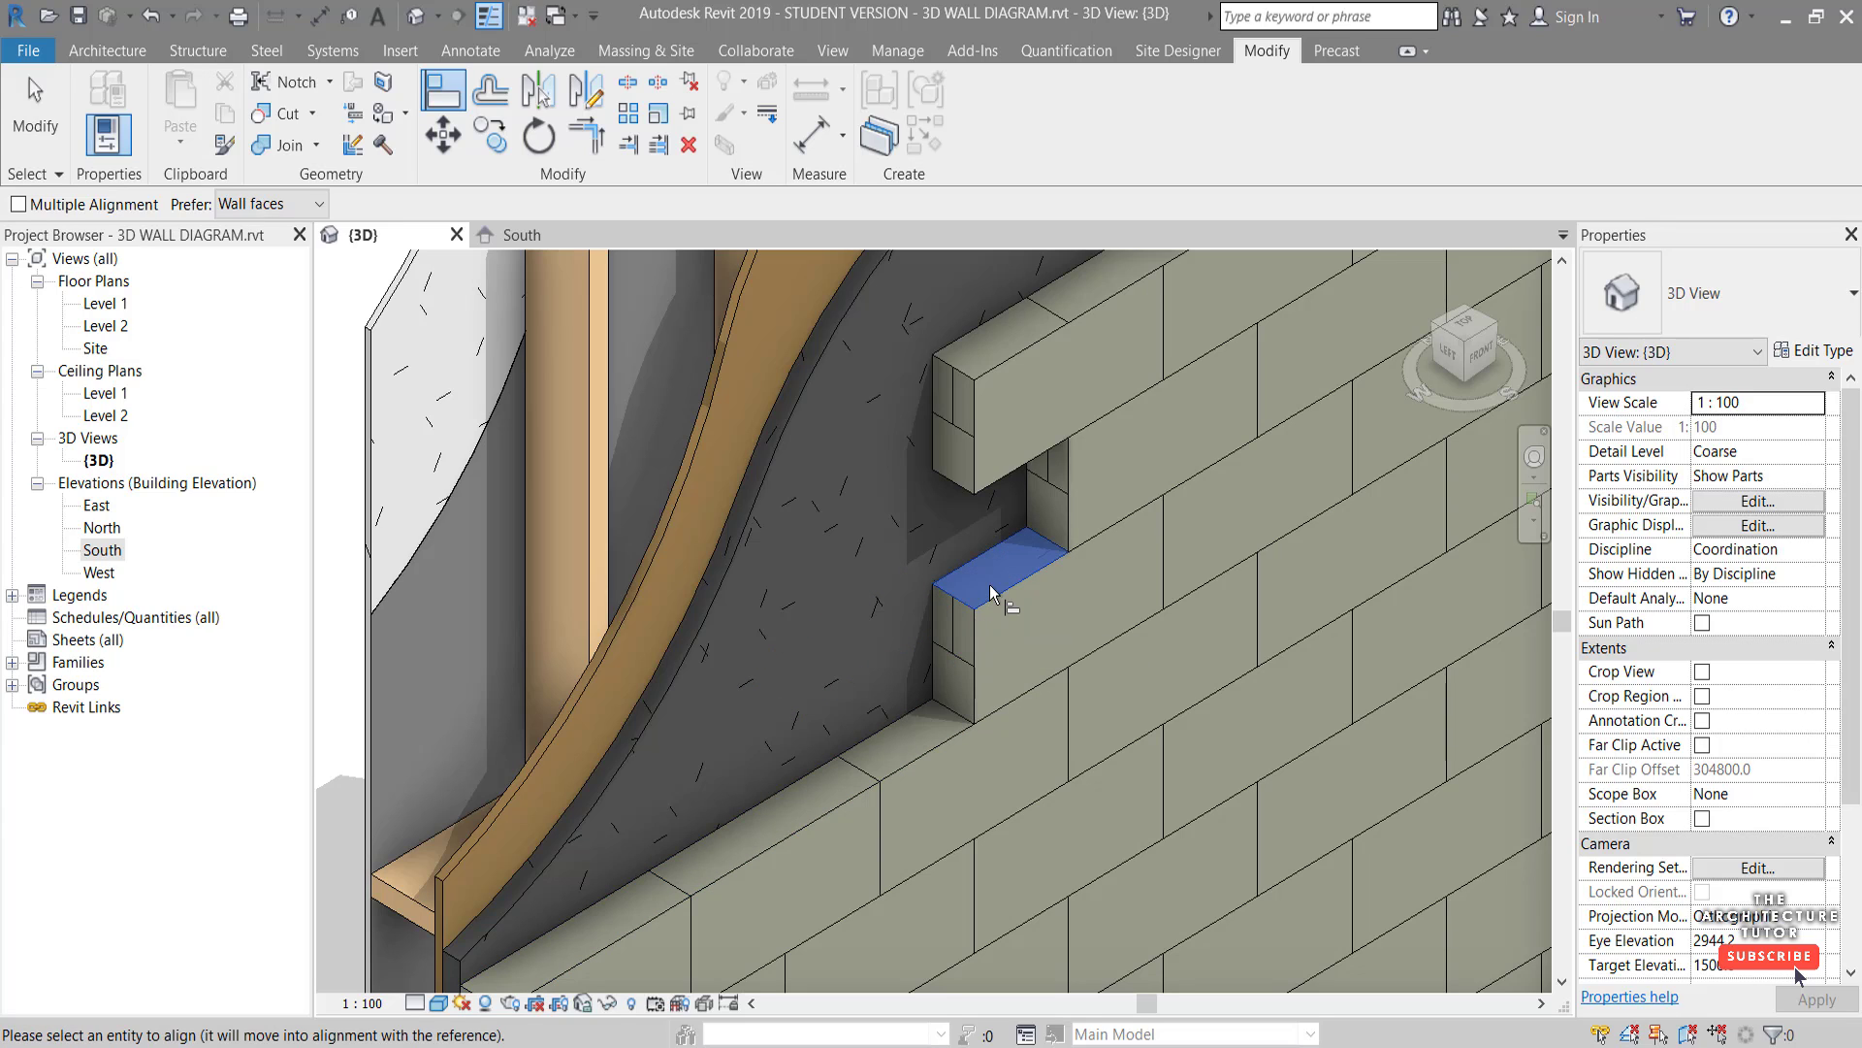
click(964, 670)
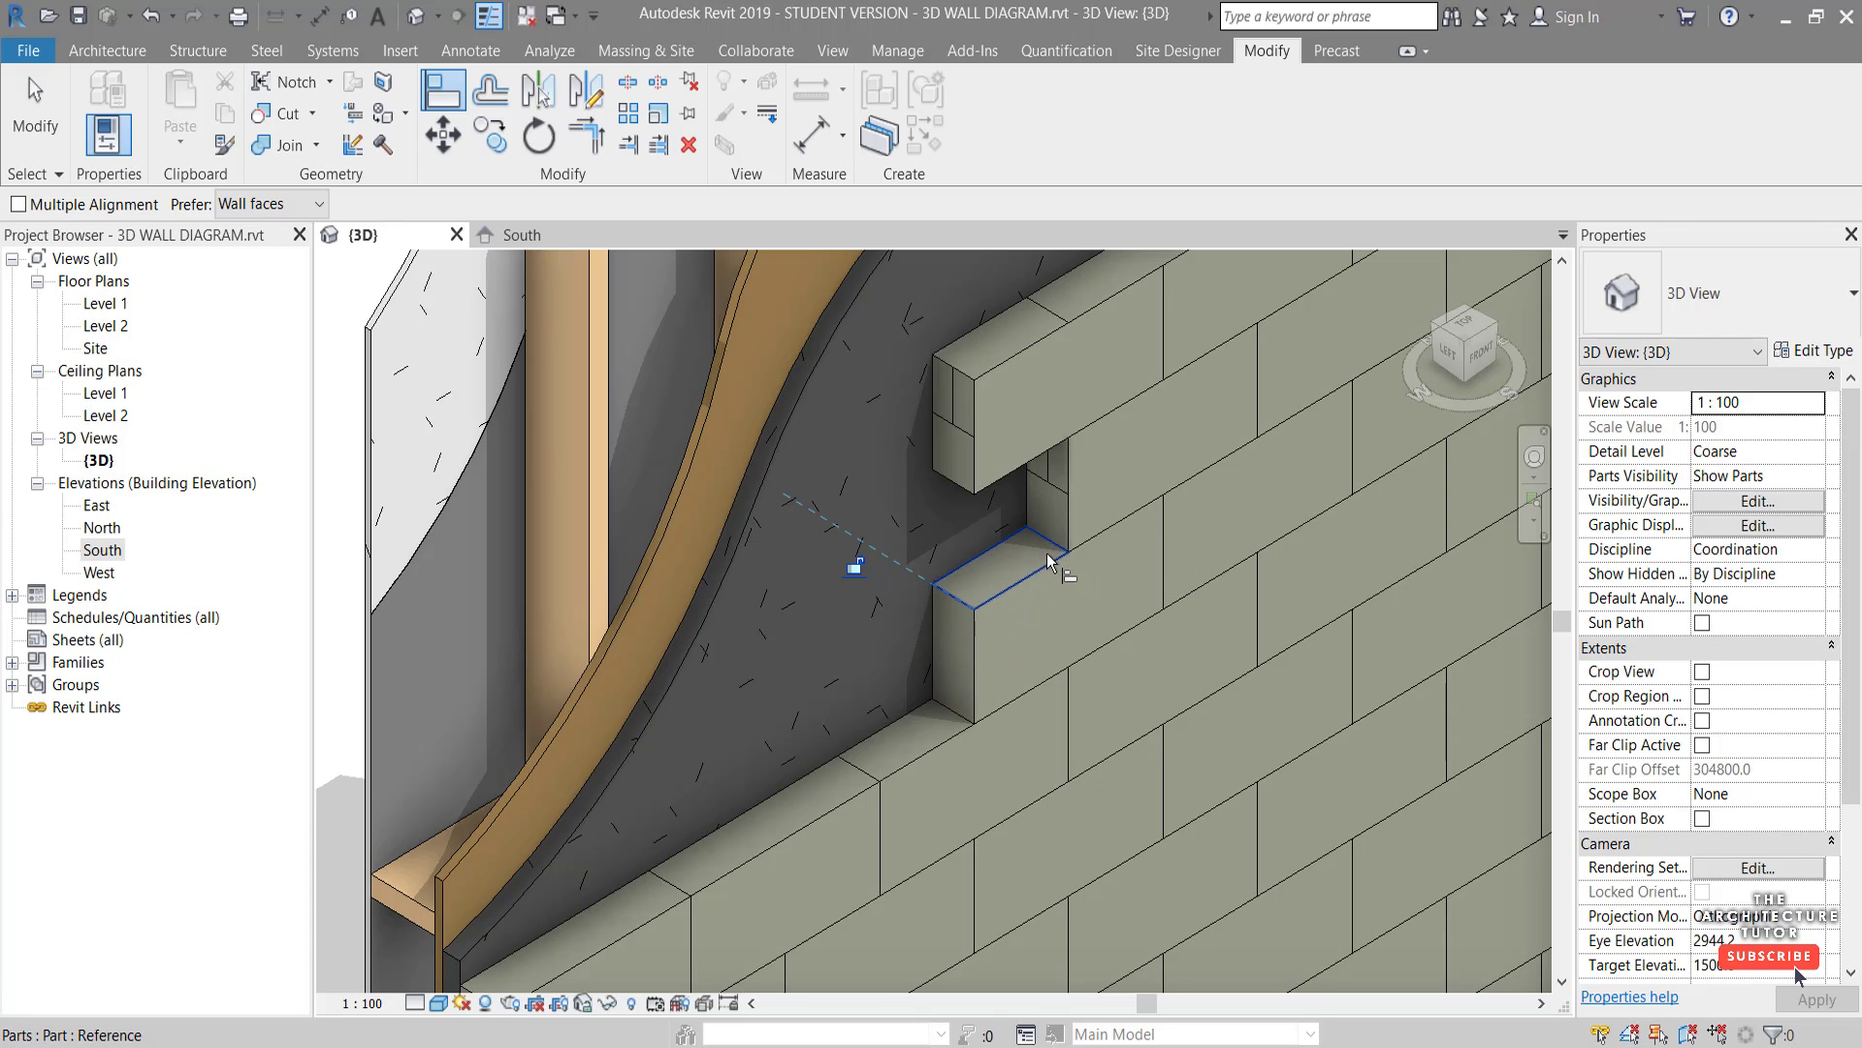
click(1056, 456)
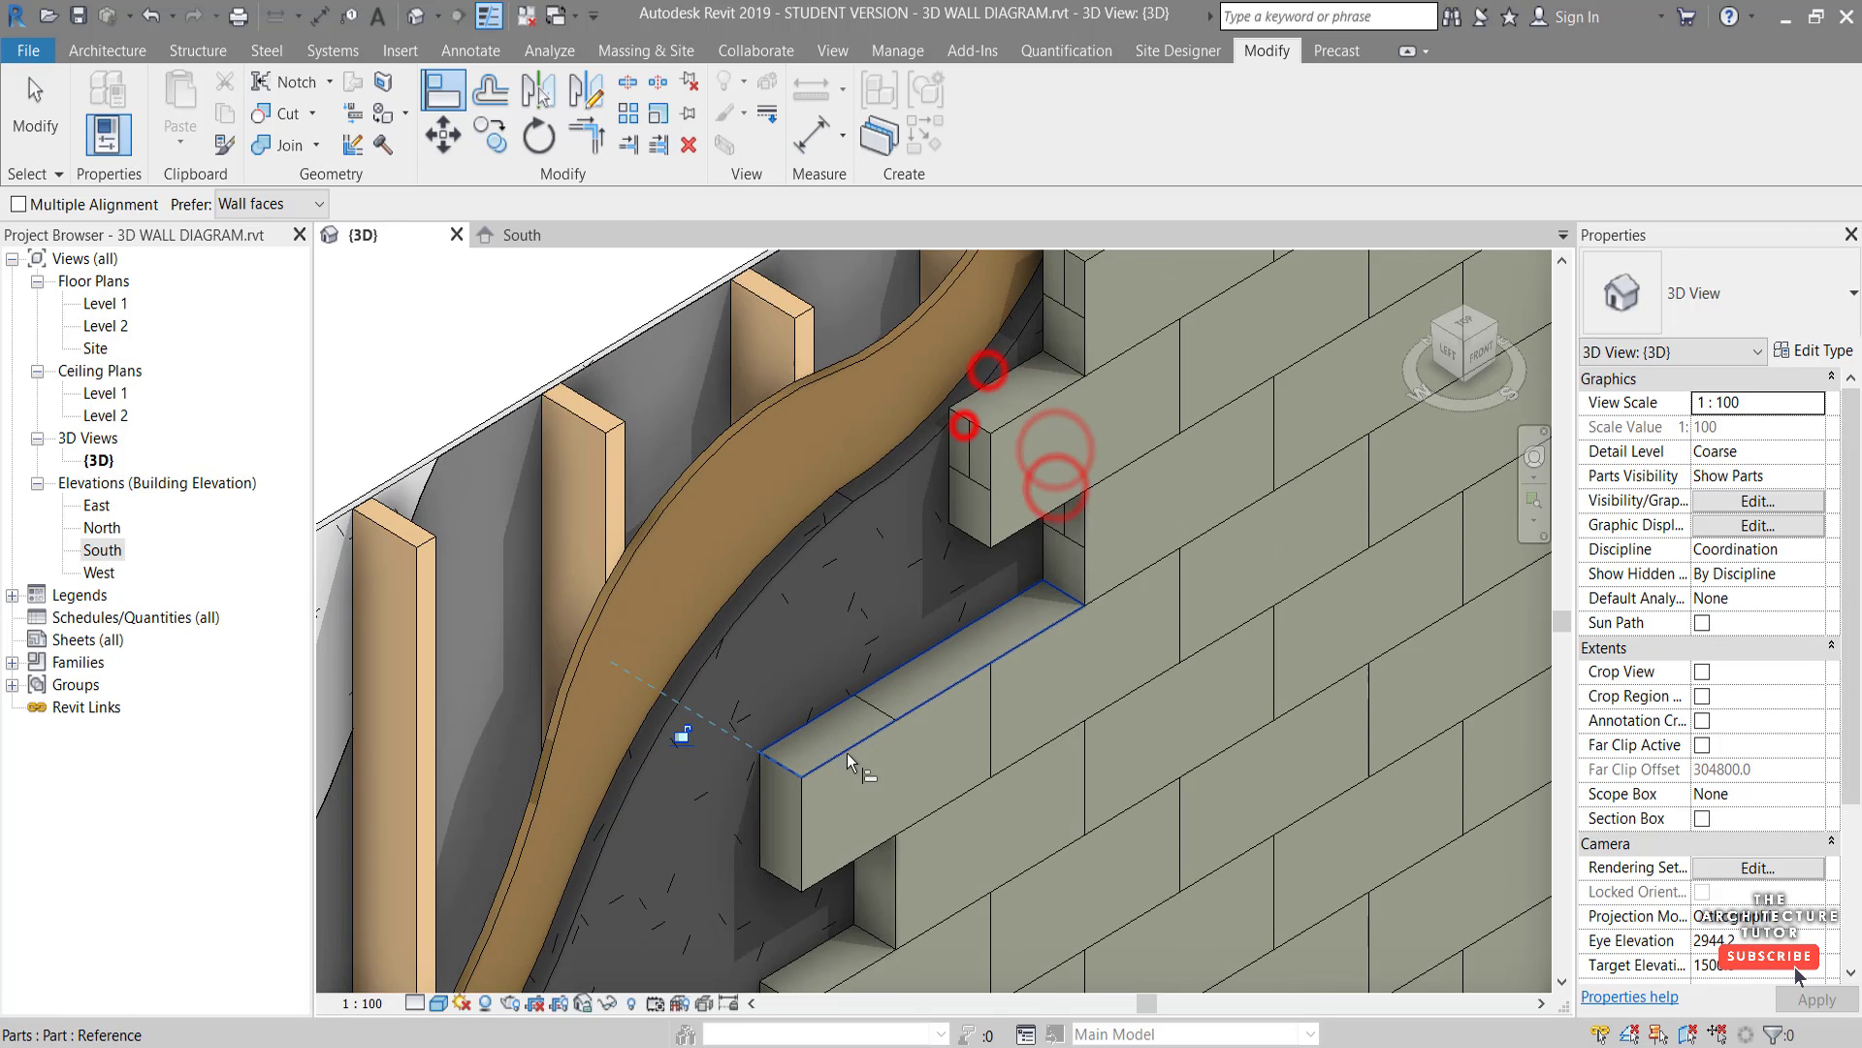
click(983, 694)
click(881, 706)
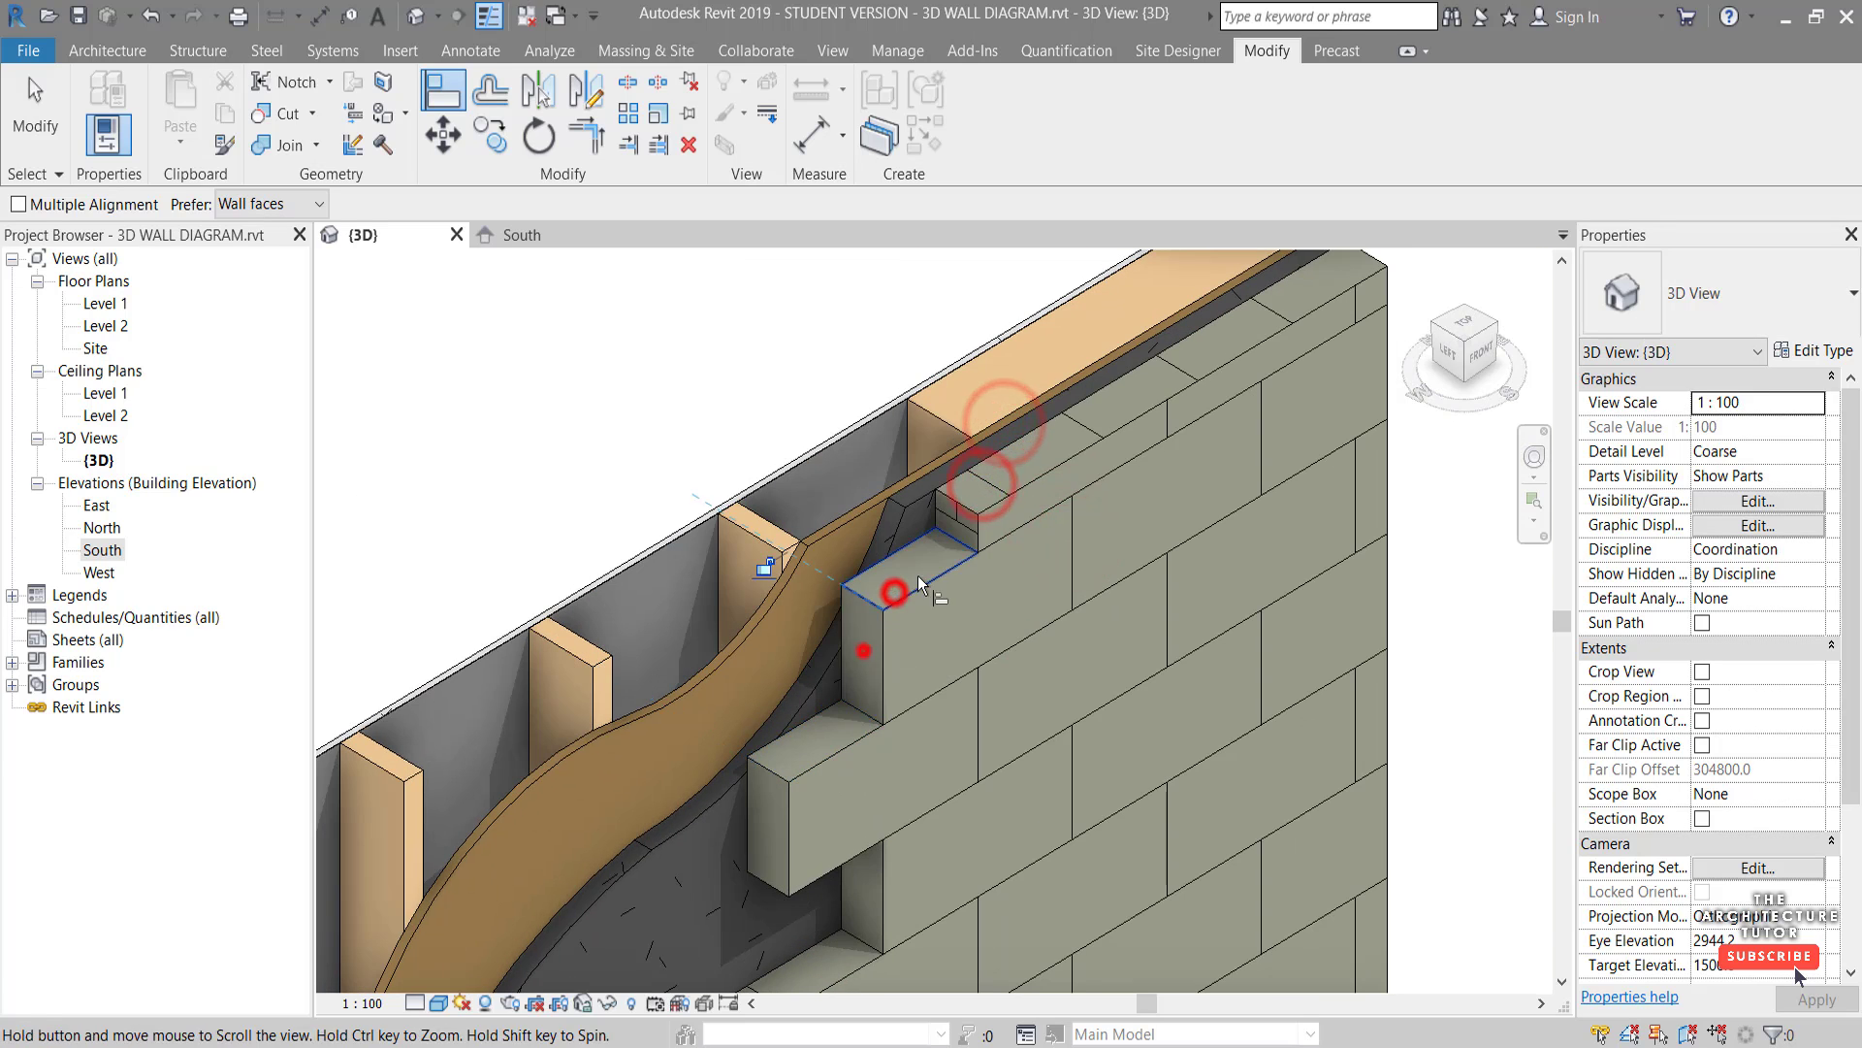
click(875, 682)
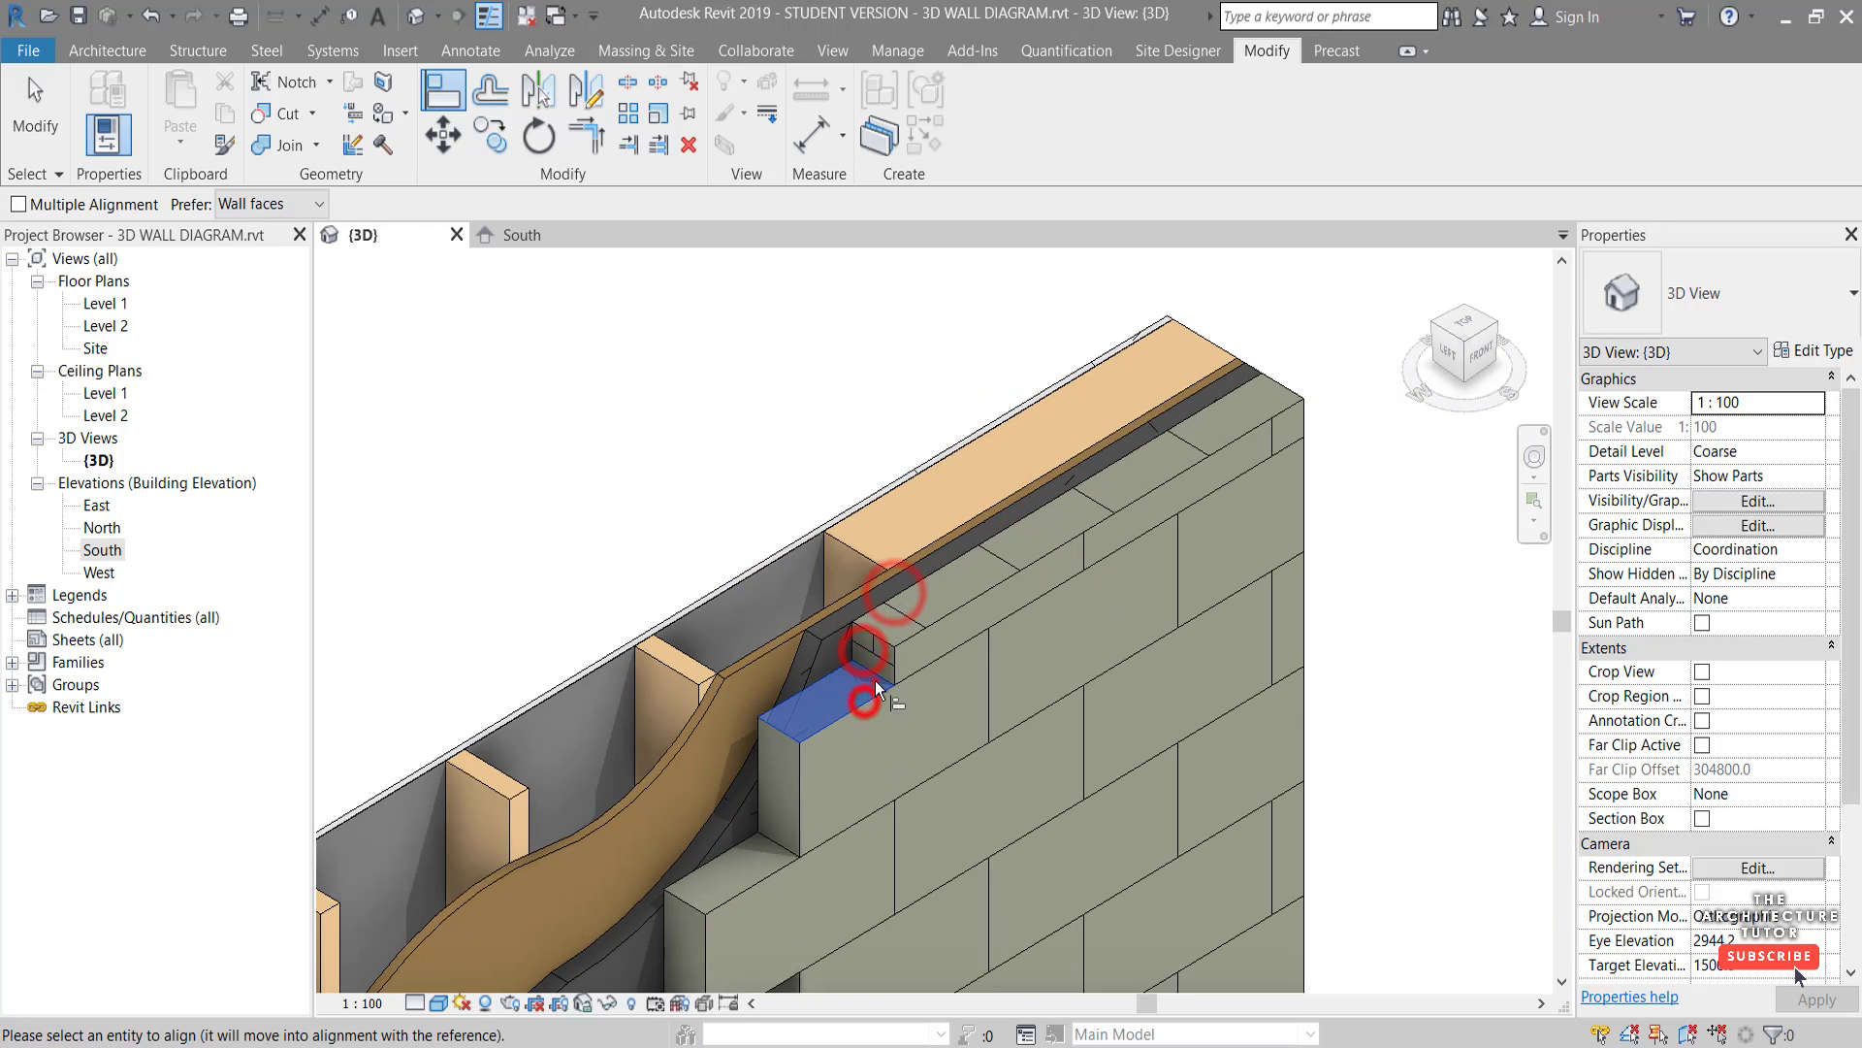
click(889, 665)
click(1079, 549)
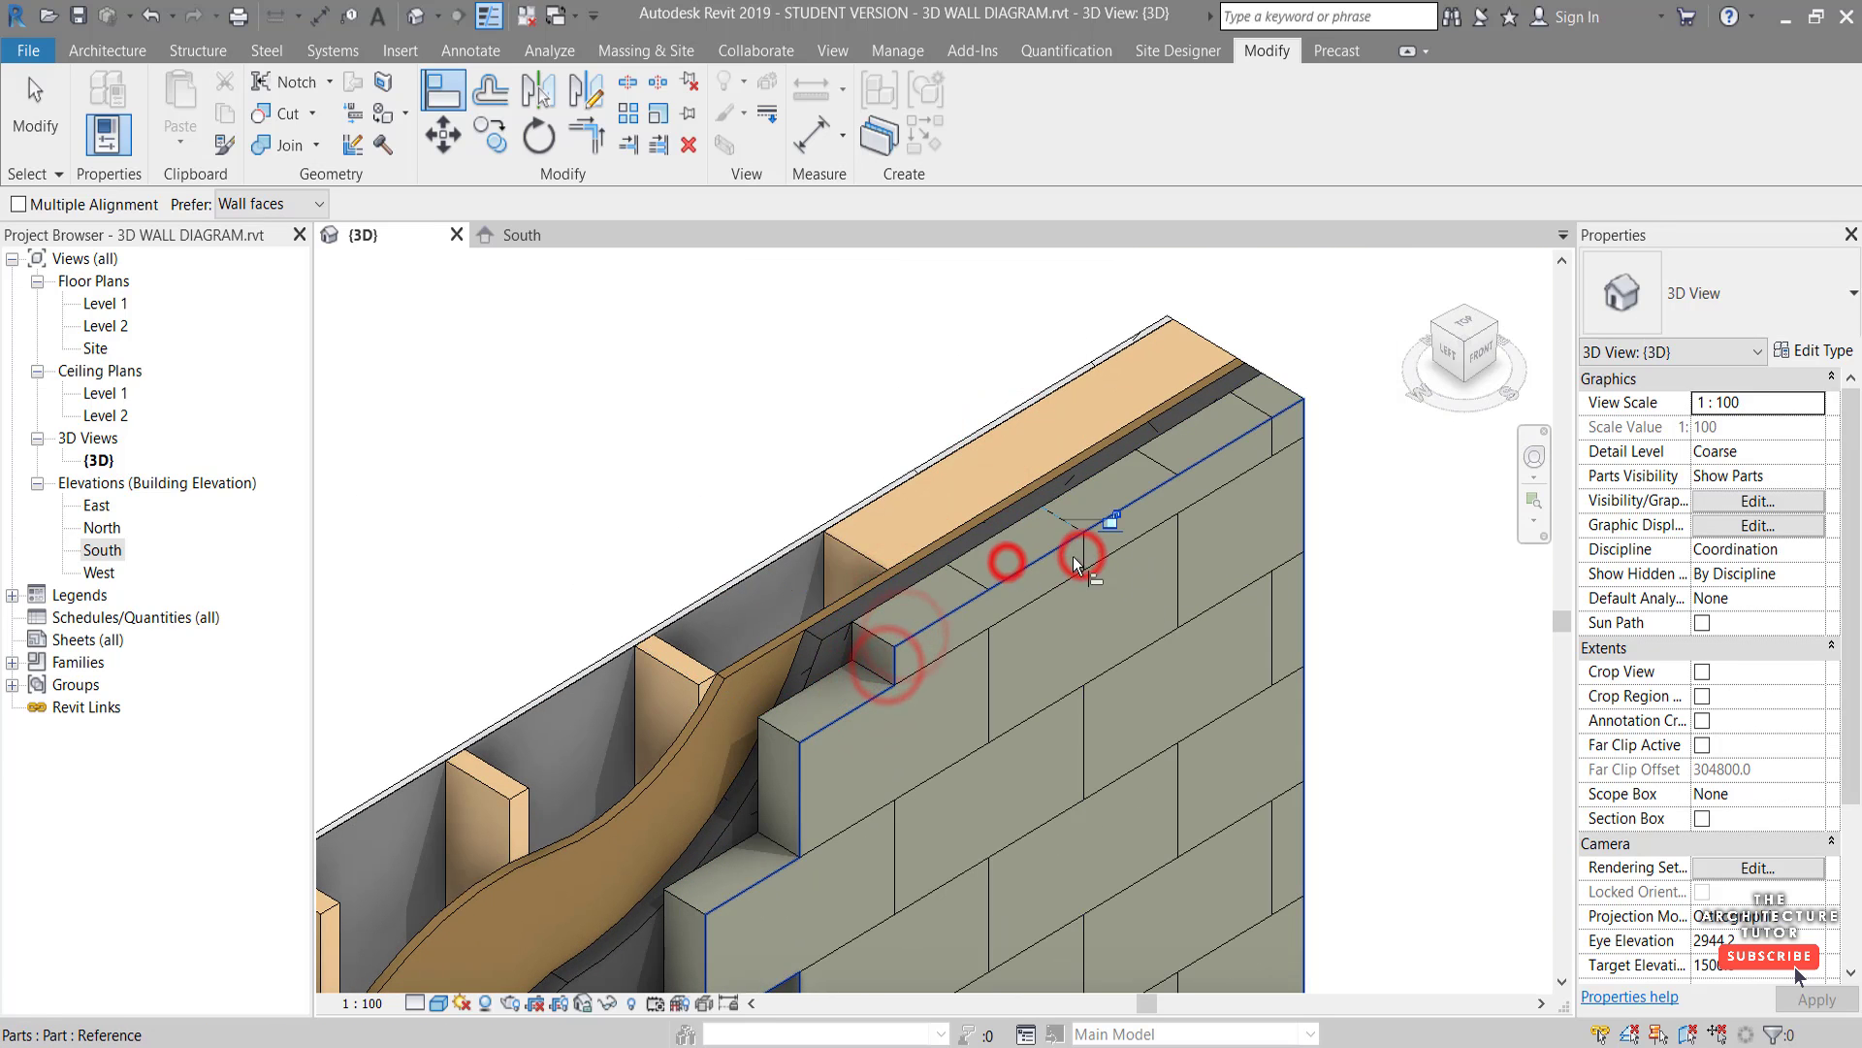
key(Escape)
key(Escape)
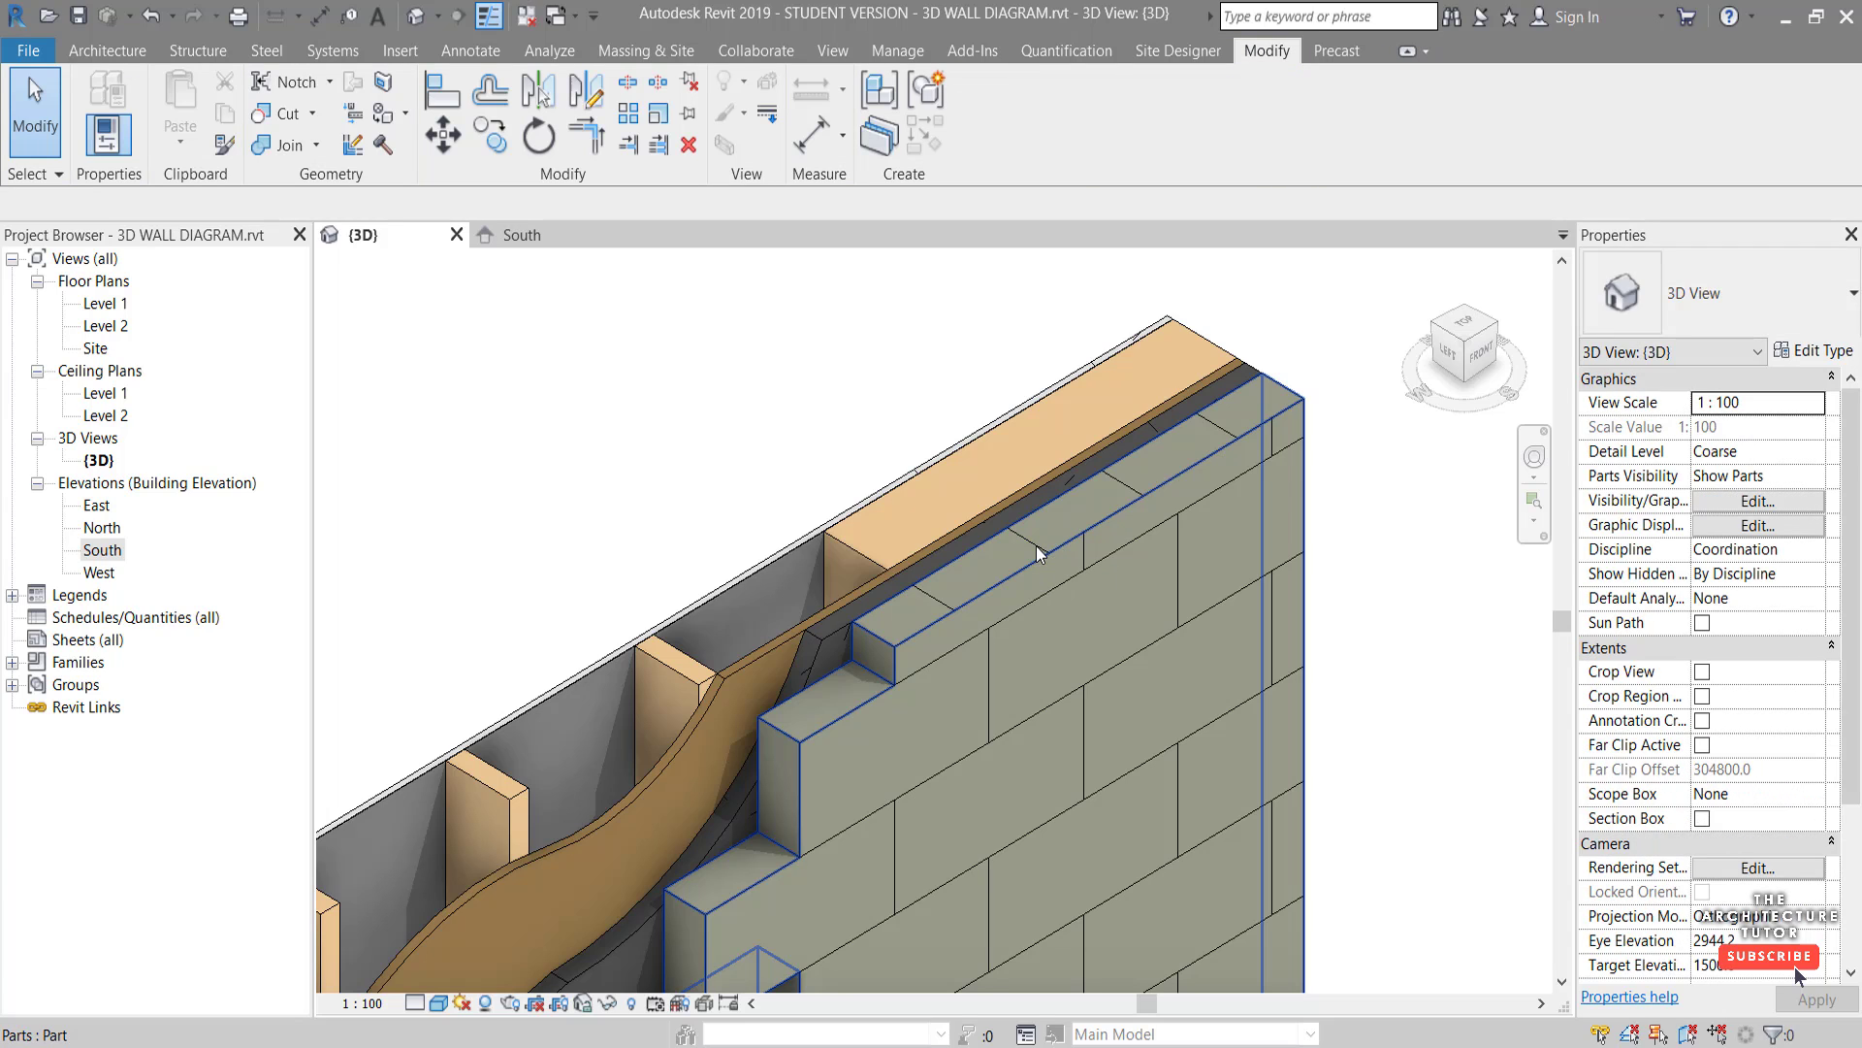
Rotate the block part on the wall top by 90°
click(1038, 553)
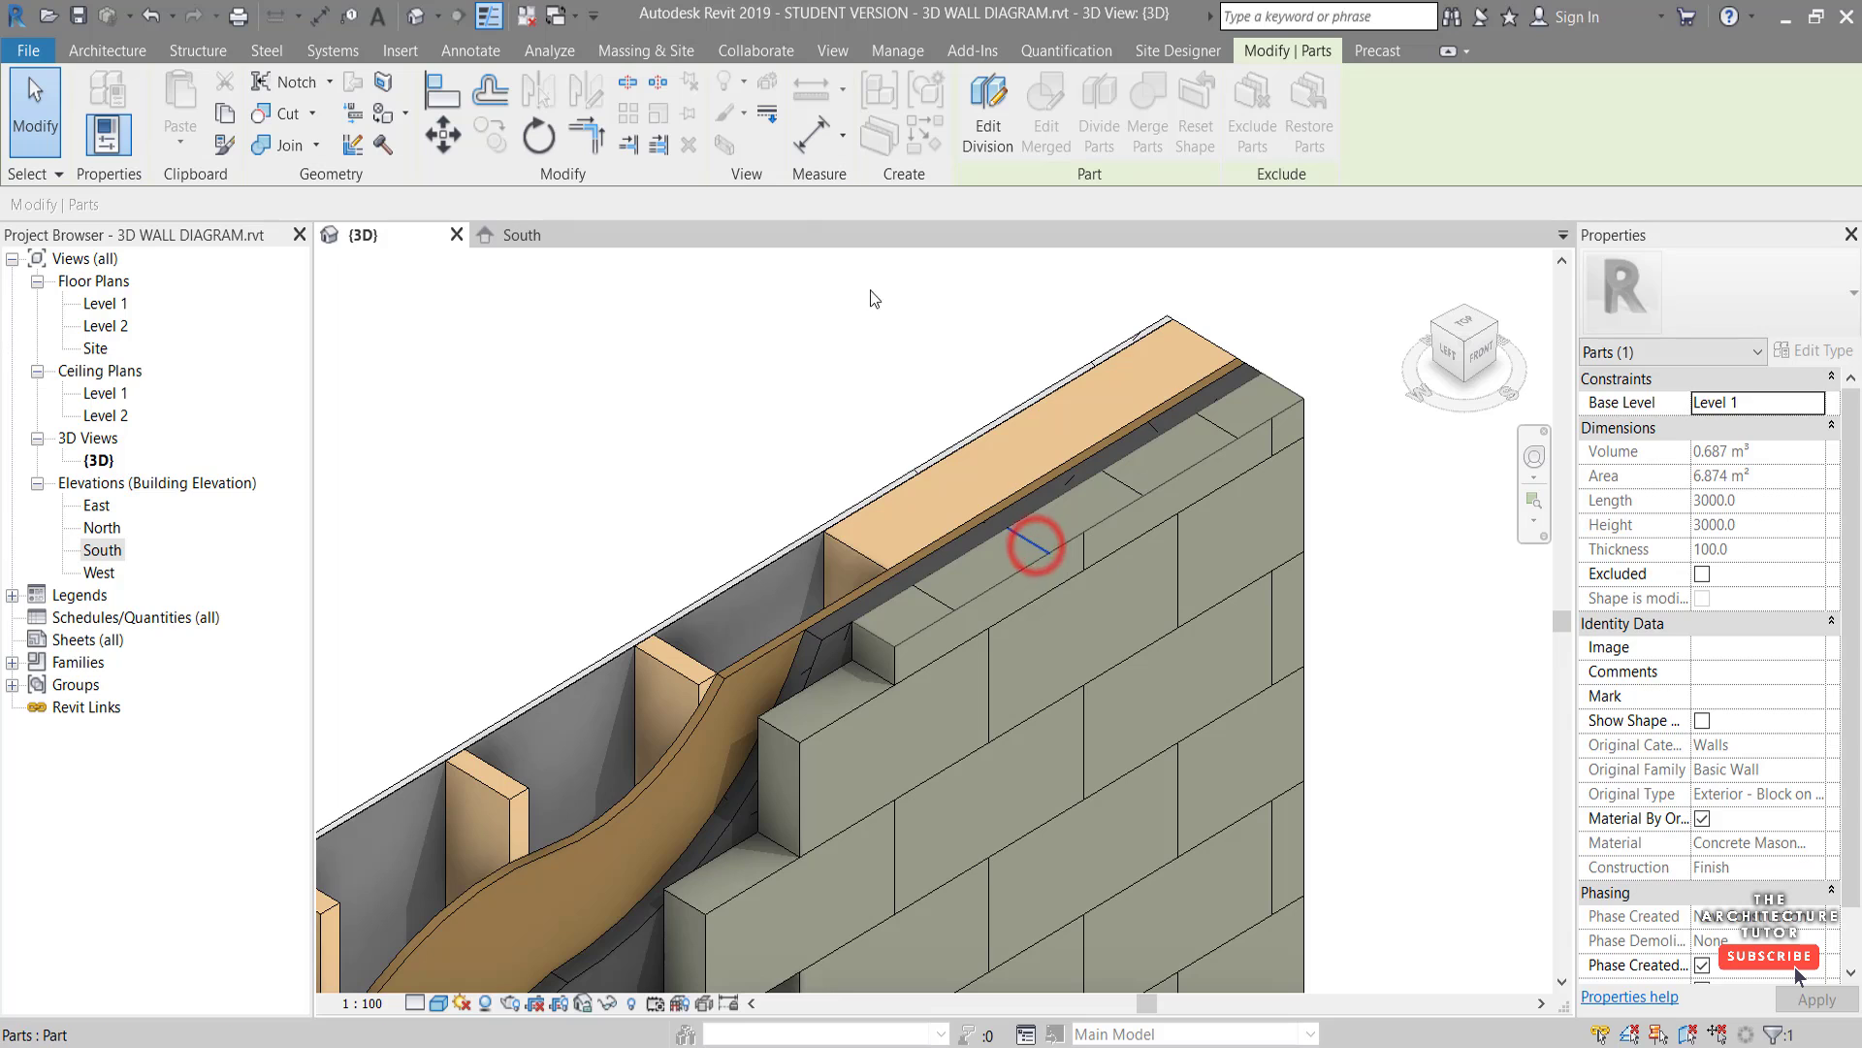
click(541, 136)
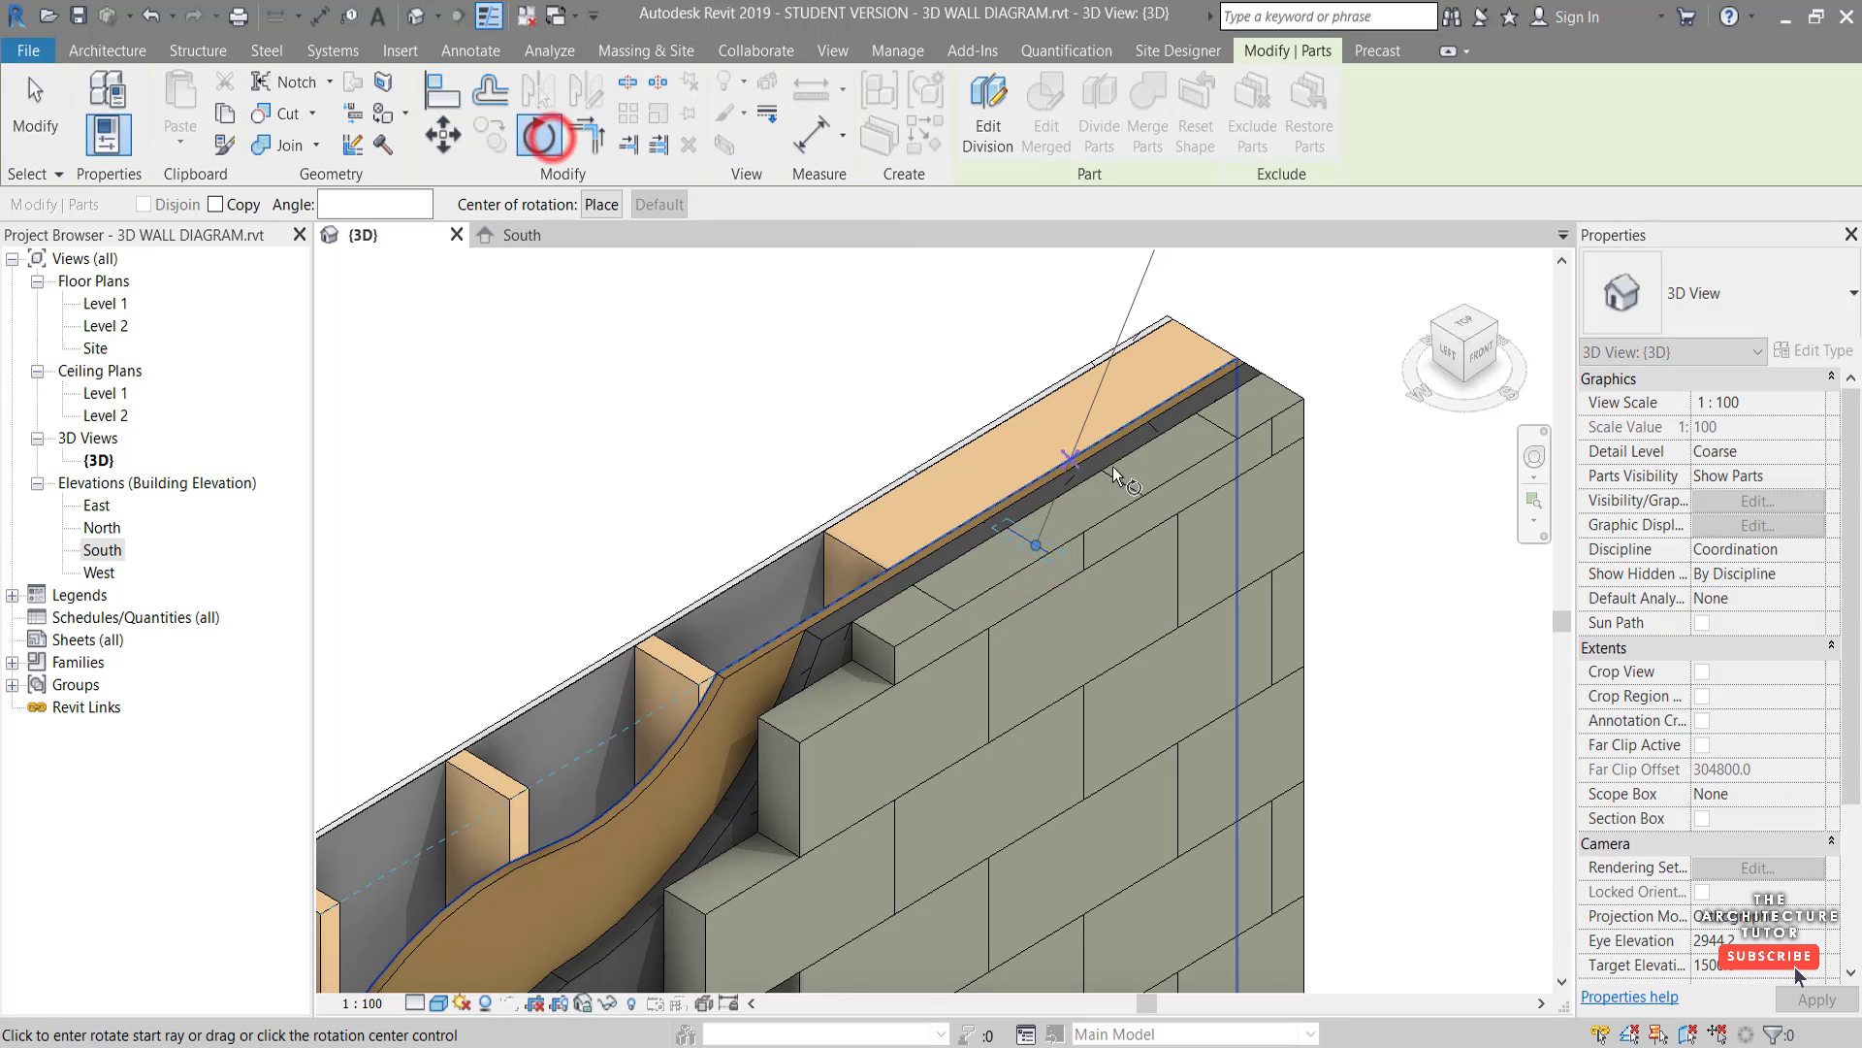
click(1160, 472)
text(90)
key(Return)
key(Escape)
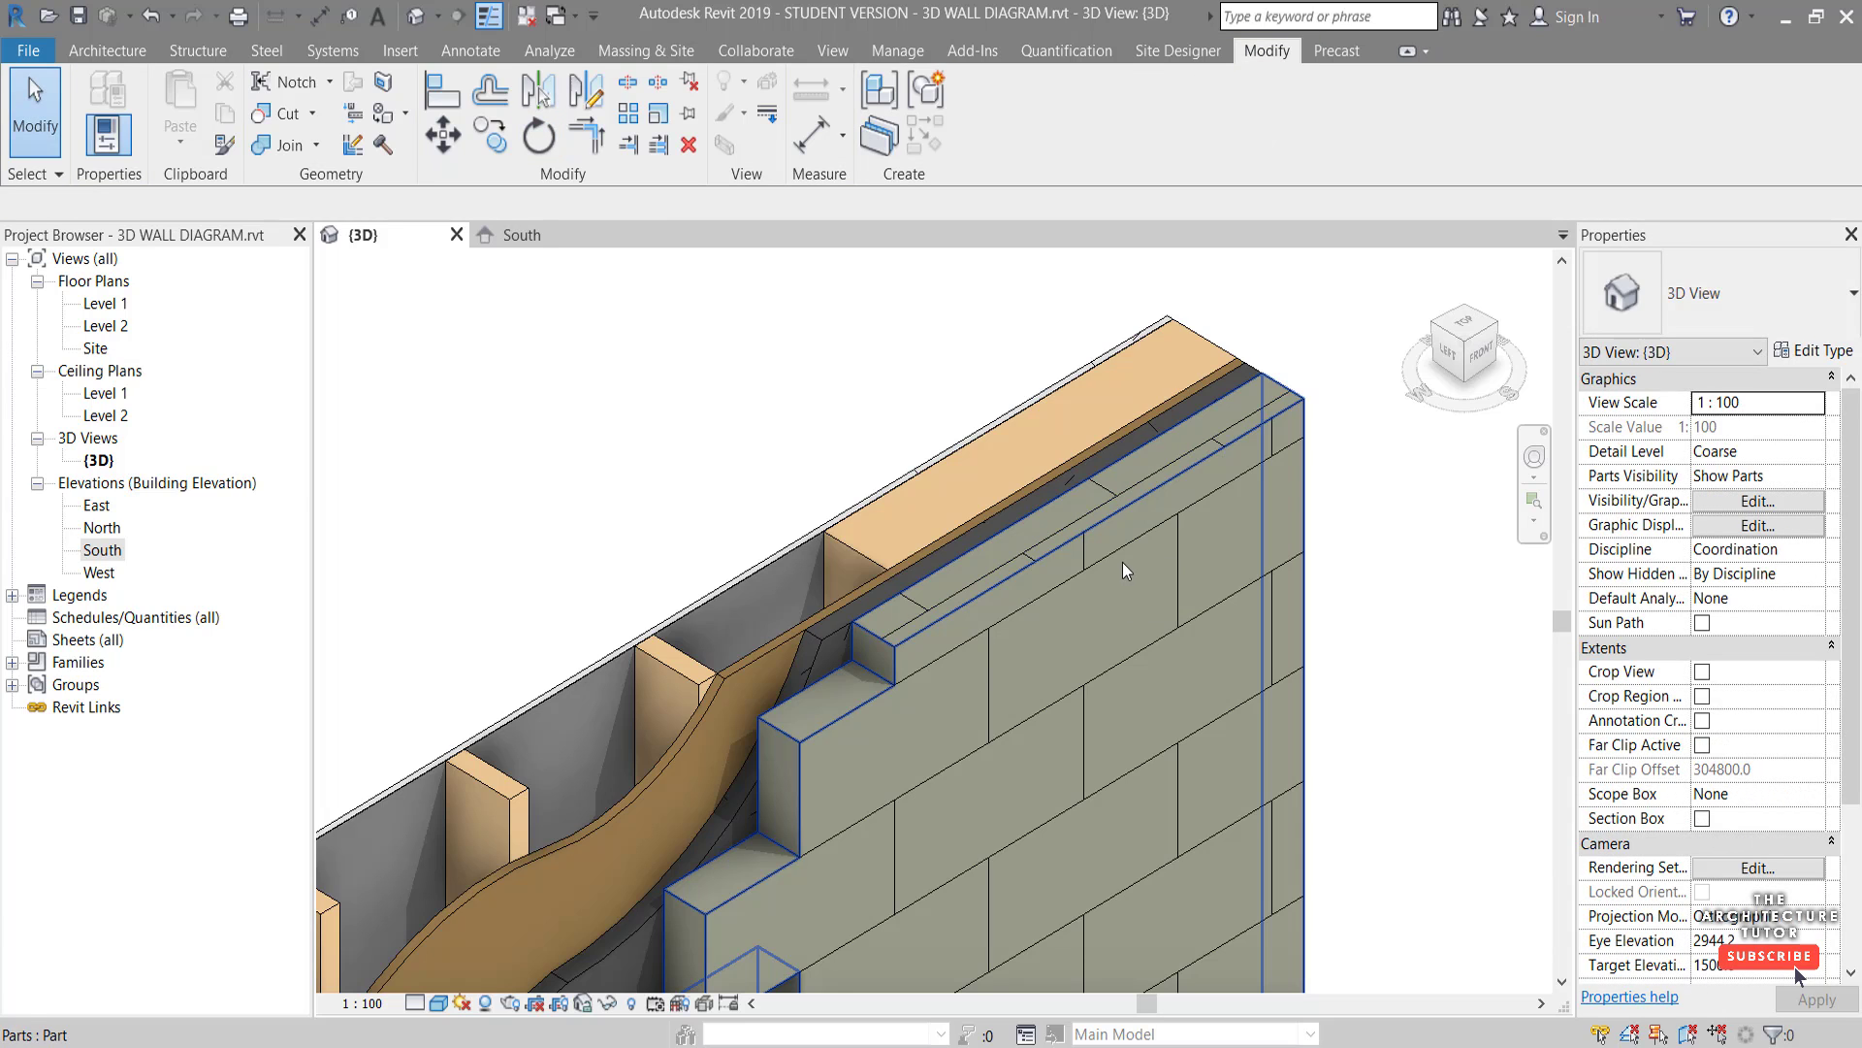
Align the rotated block part to the wall's reference edge and block edge
click(462, 95)
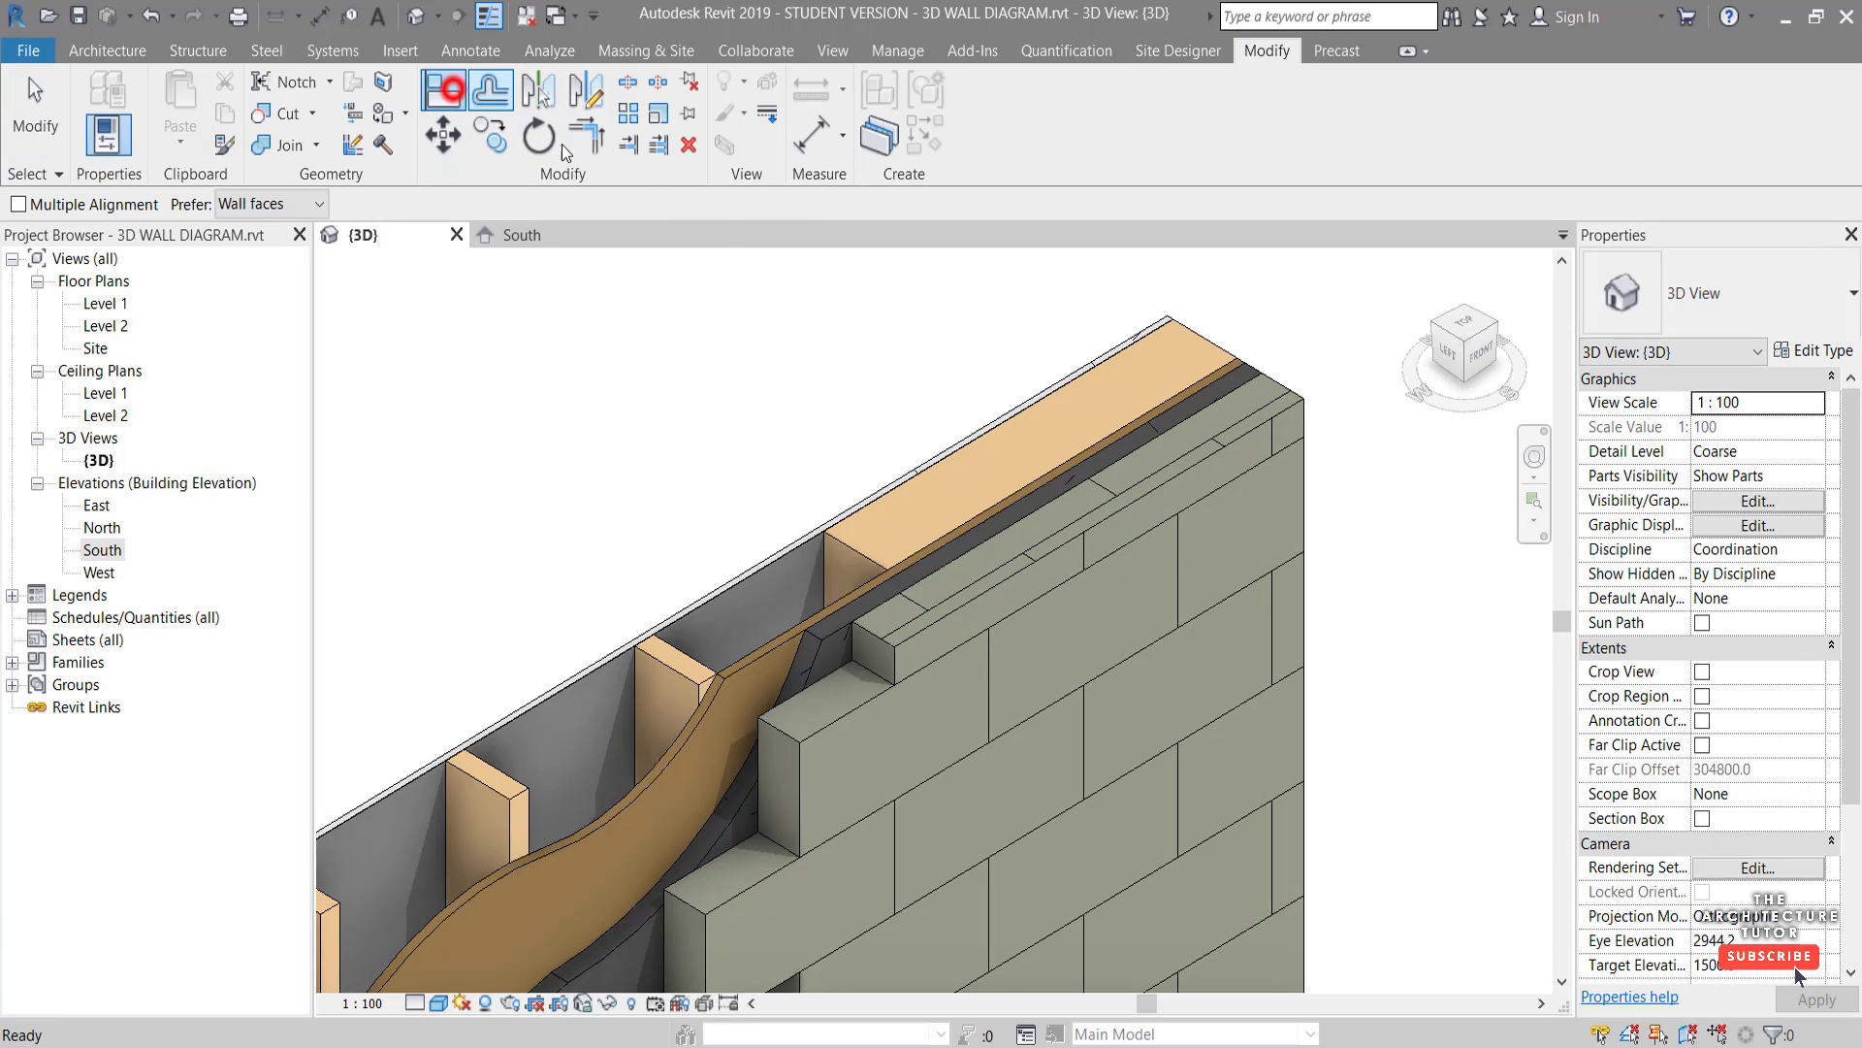
click(1084, 549)
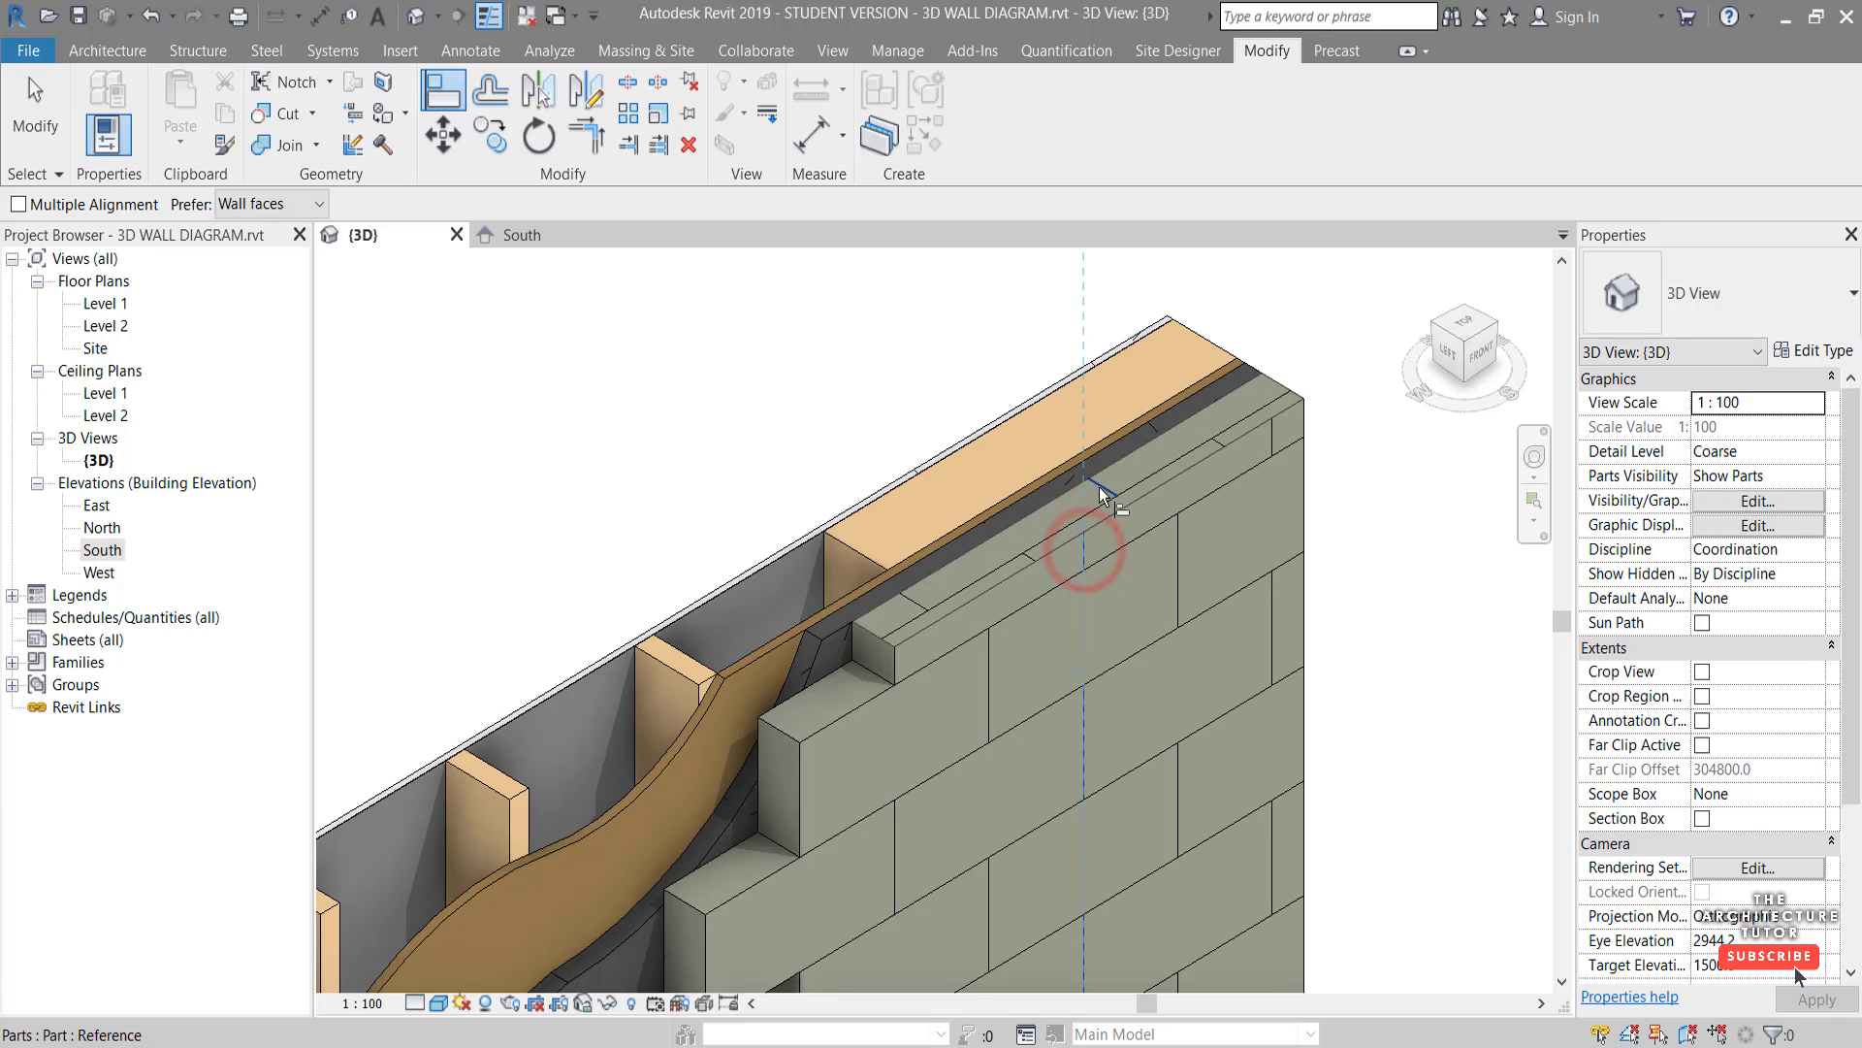
click(1098, 487)
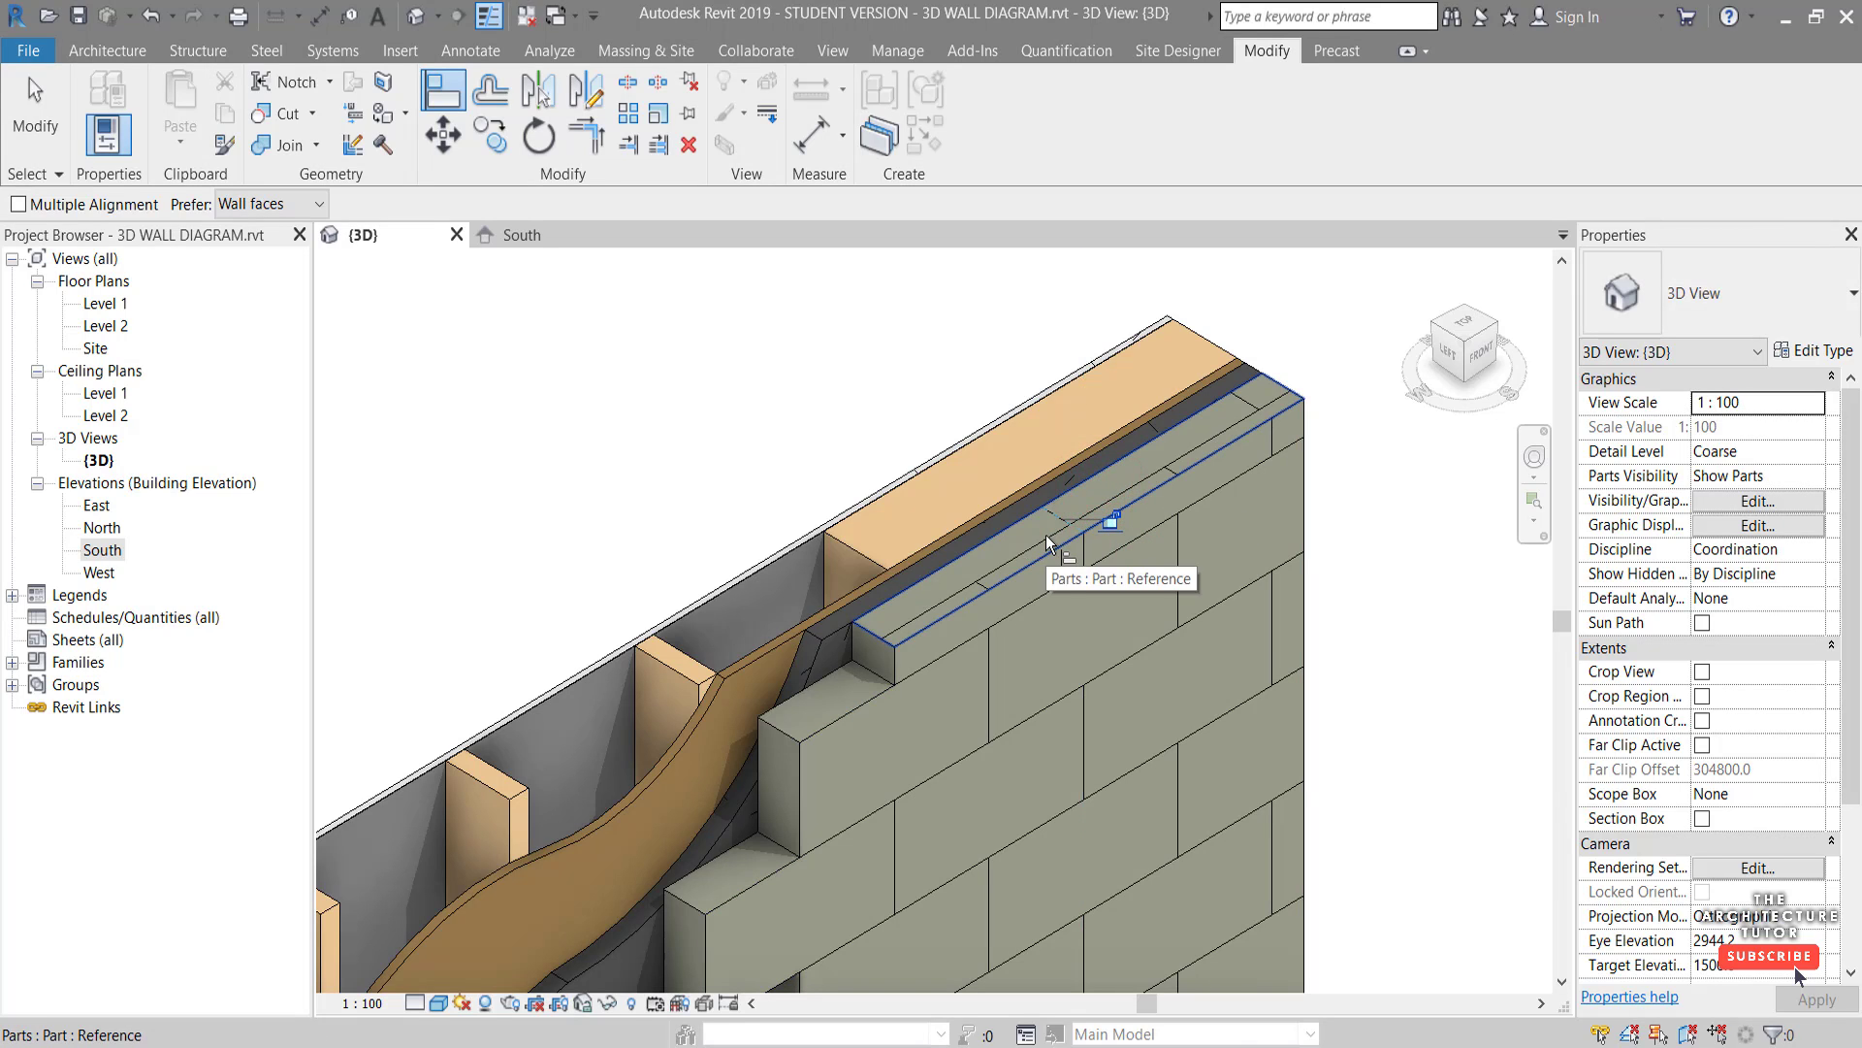
click(1053, 554)
click(1044, 543)
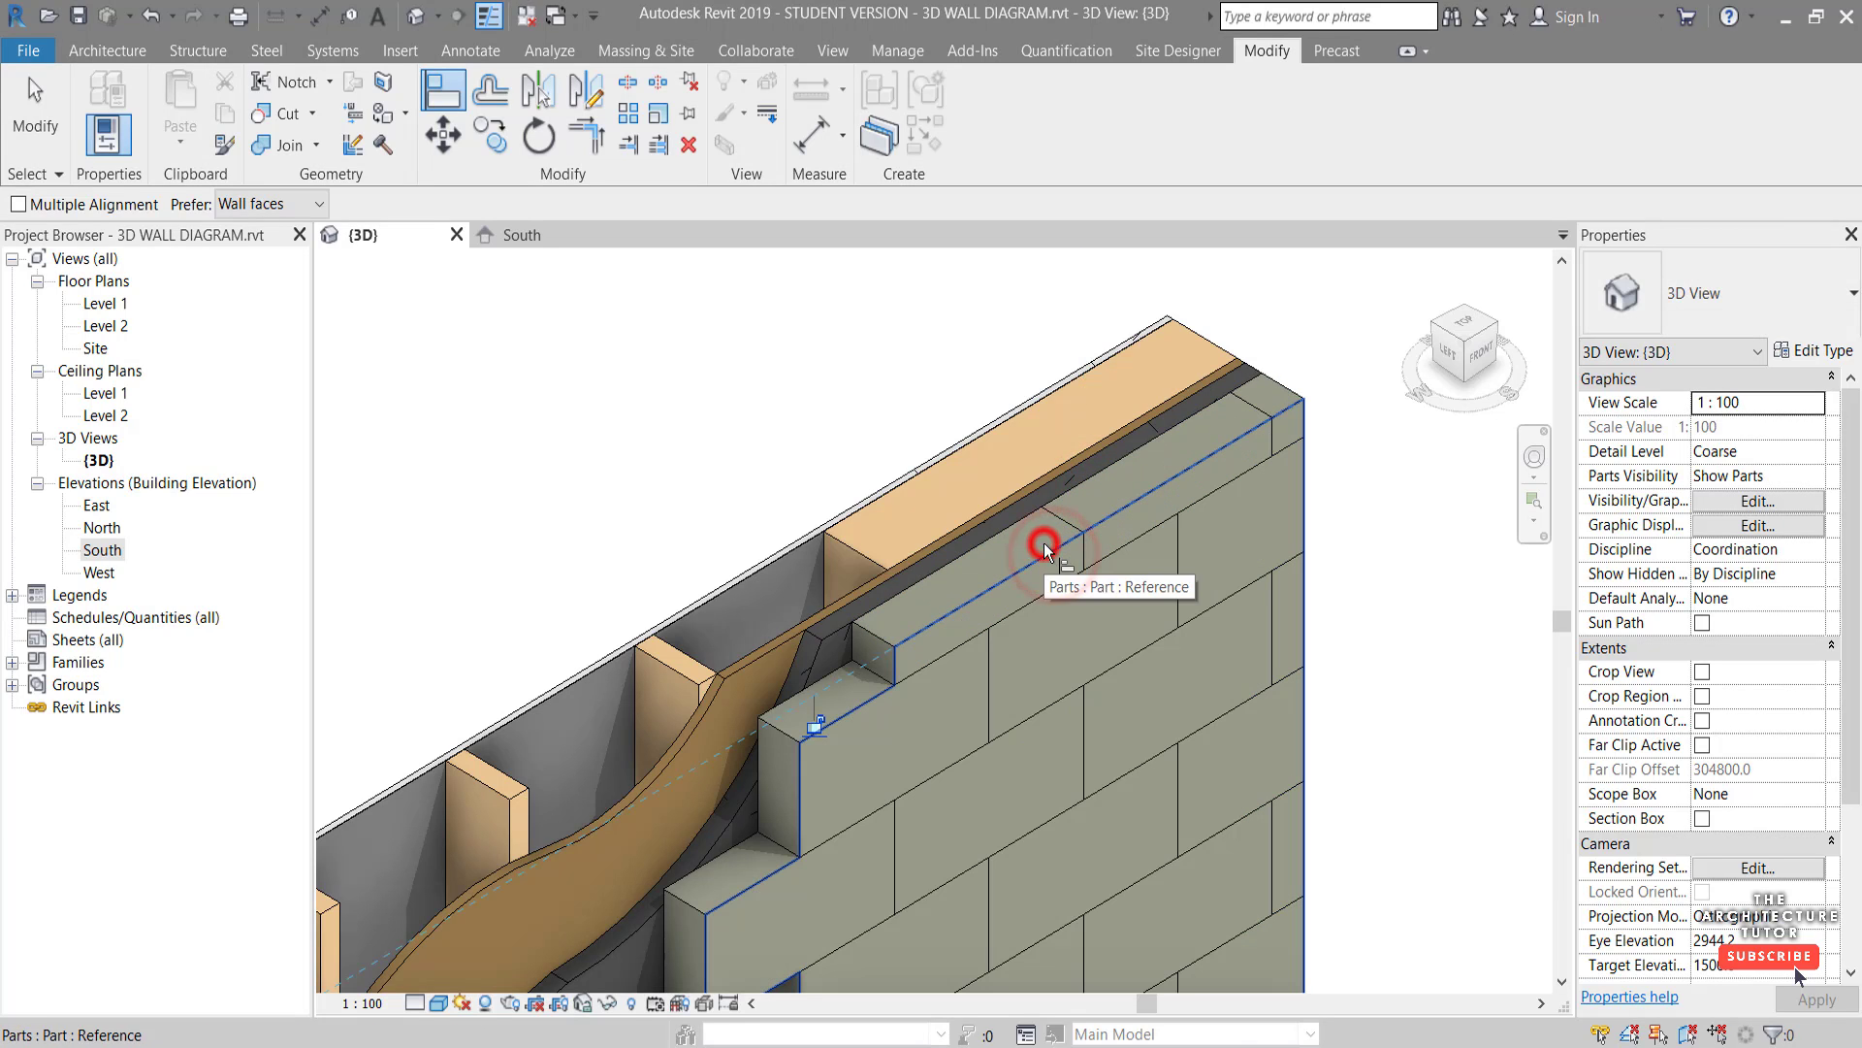
key(Escape)
key(Escape)
scroll(1400, 417, down, 2)
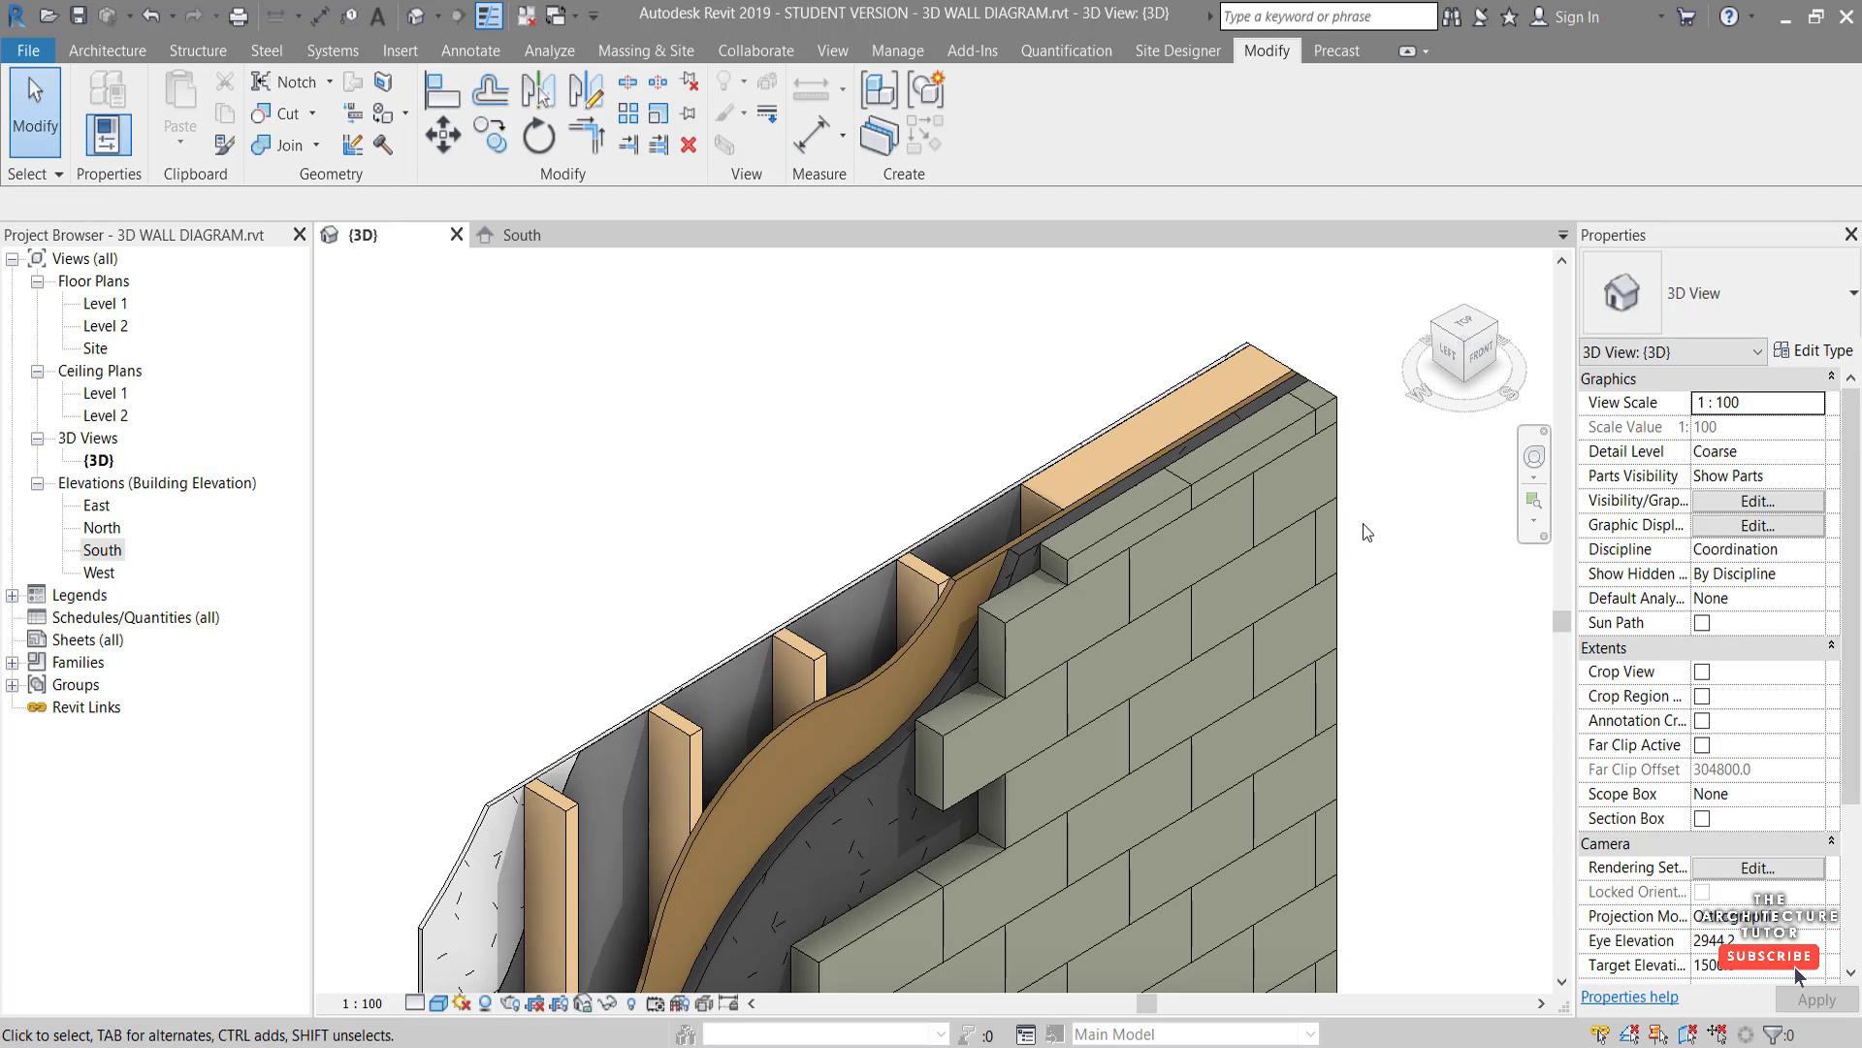
Uncheck Material By Original on the vapour retarder part and edit its Material value
scroll(427, 741, up, 3)
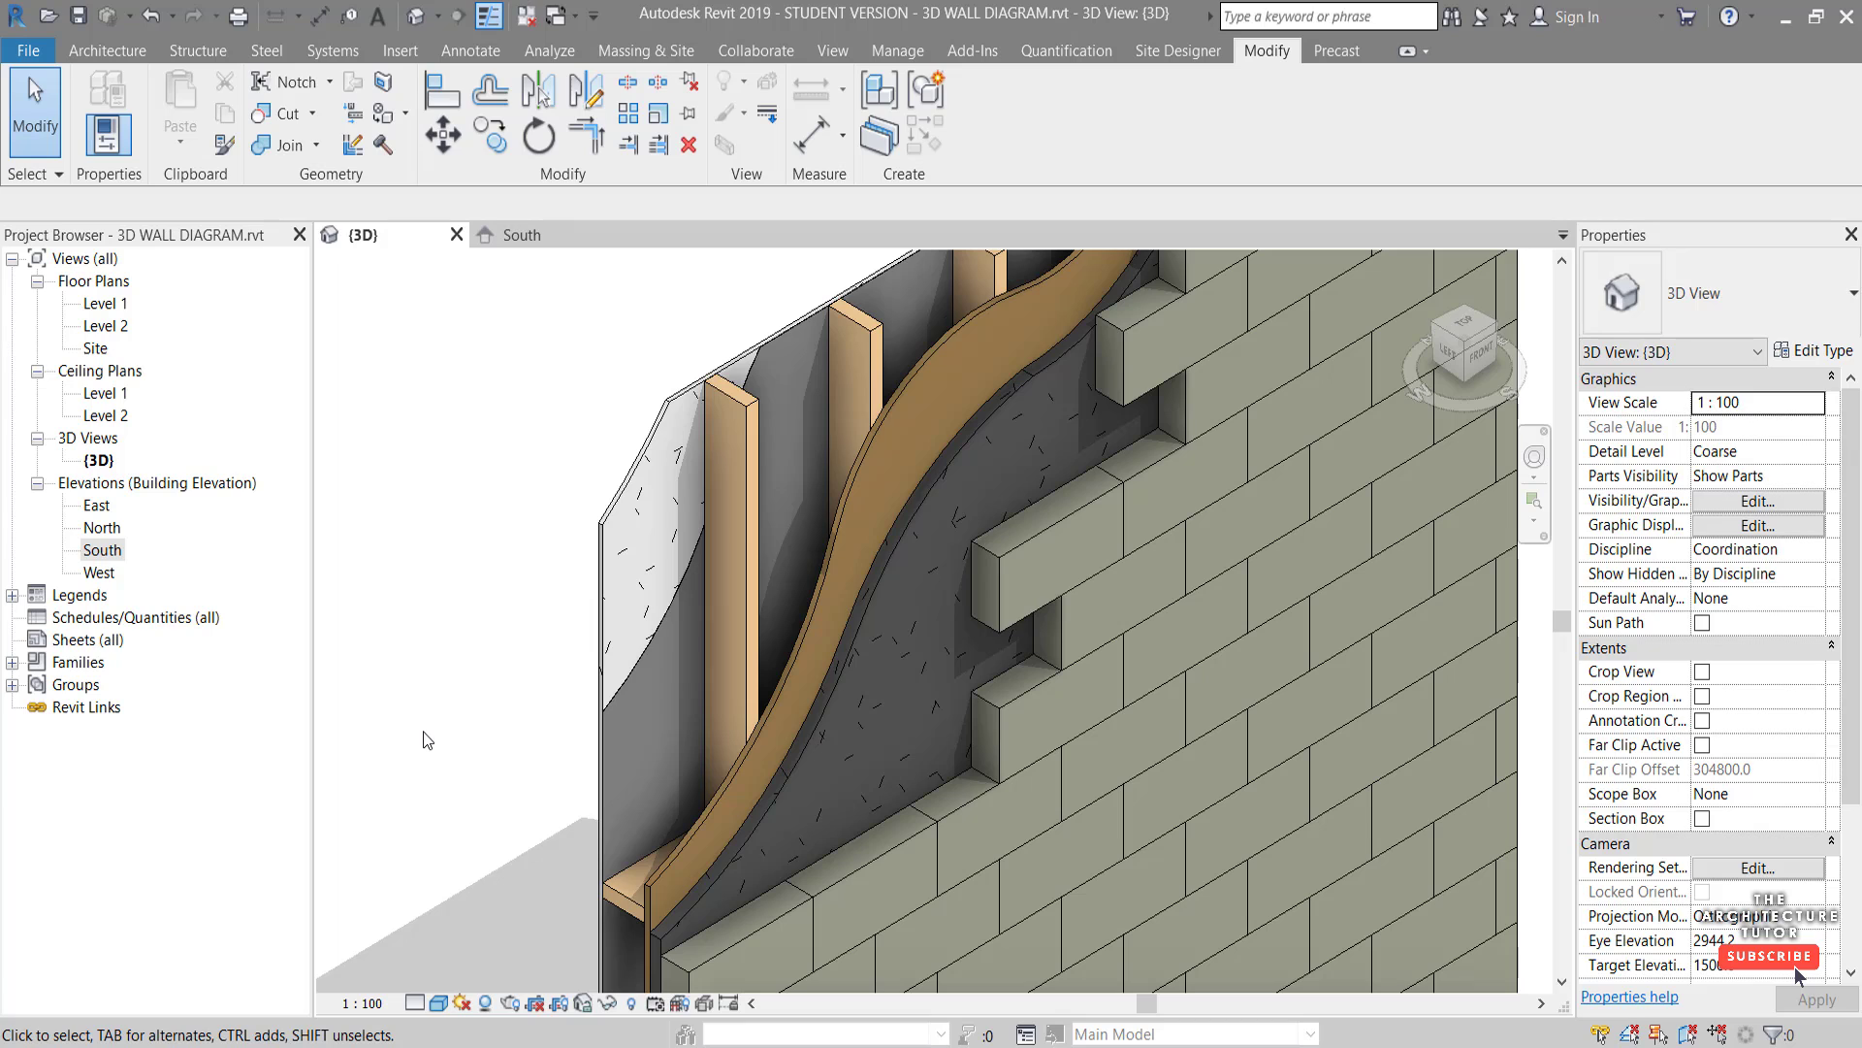
click(625, 696)
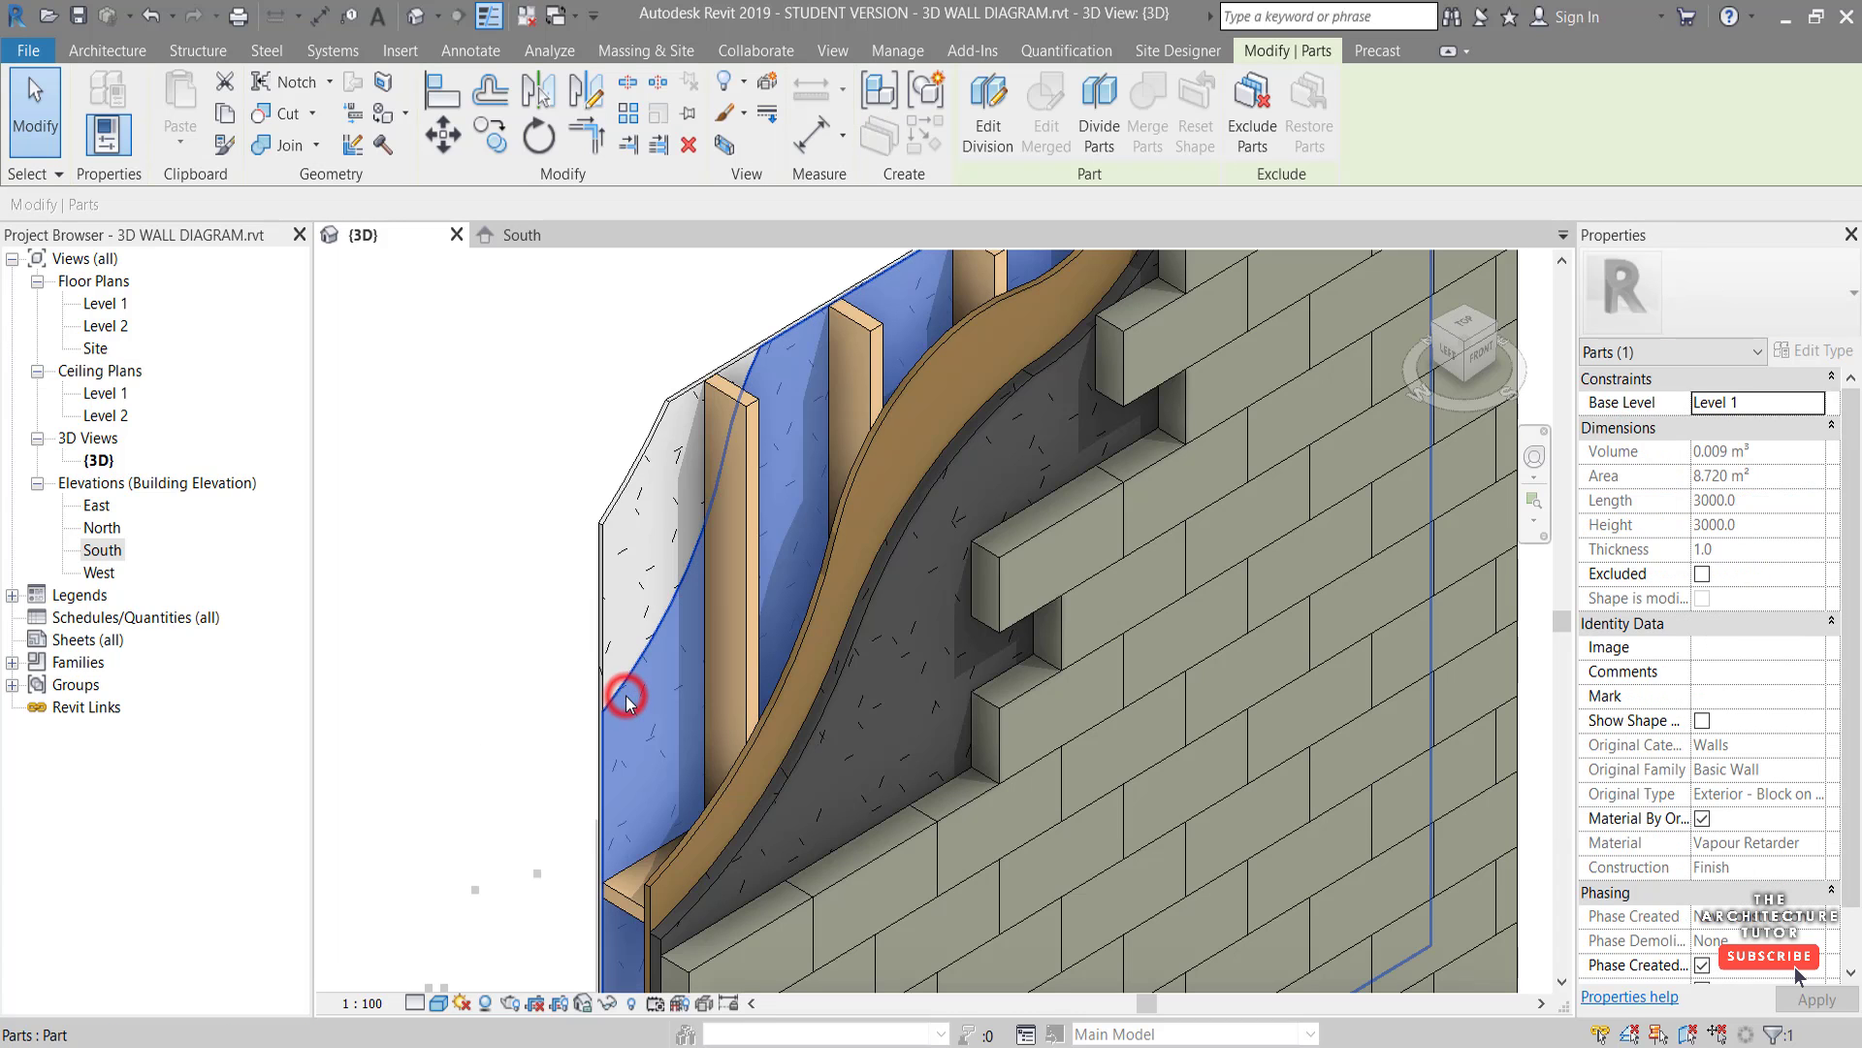
click(514, 722)
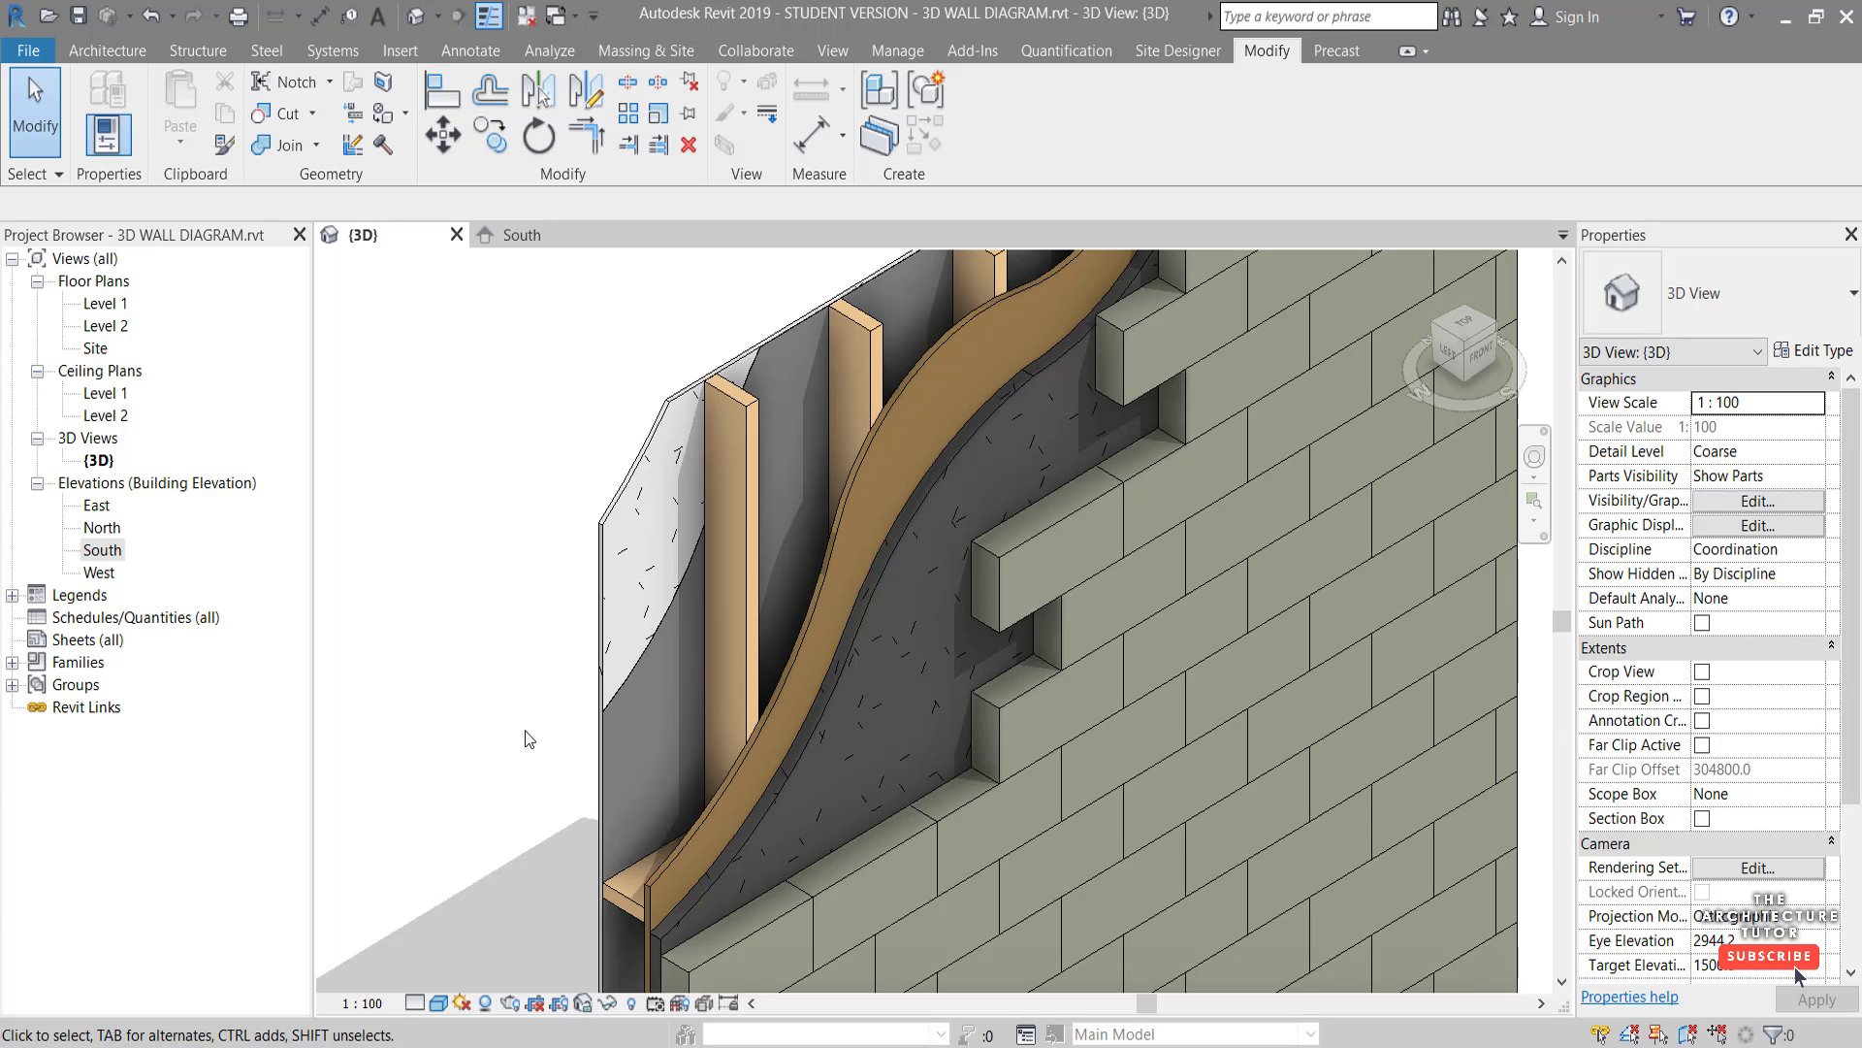
click(626, 696)
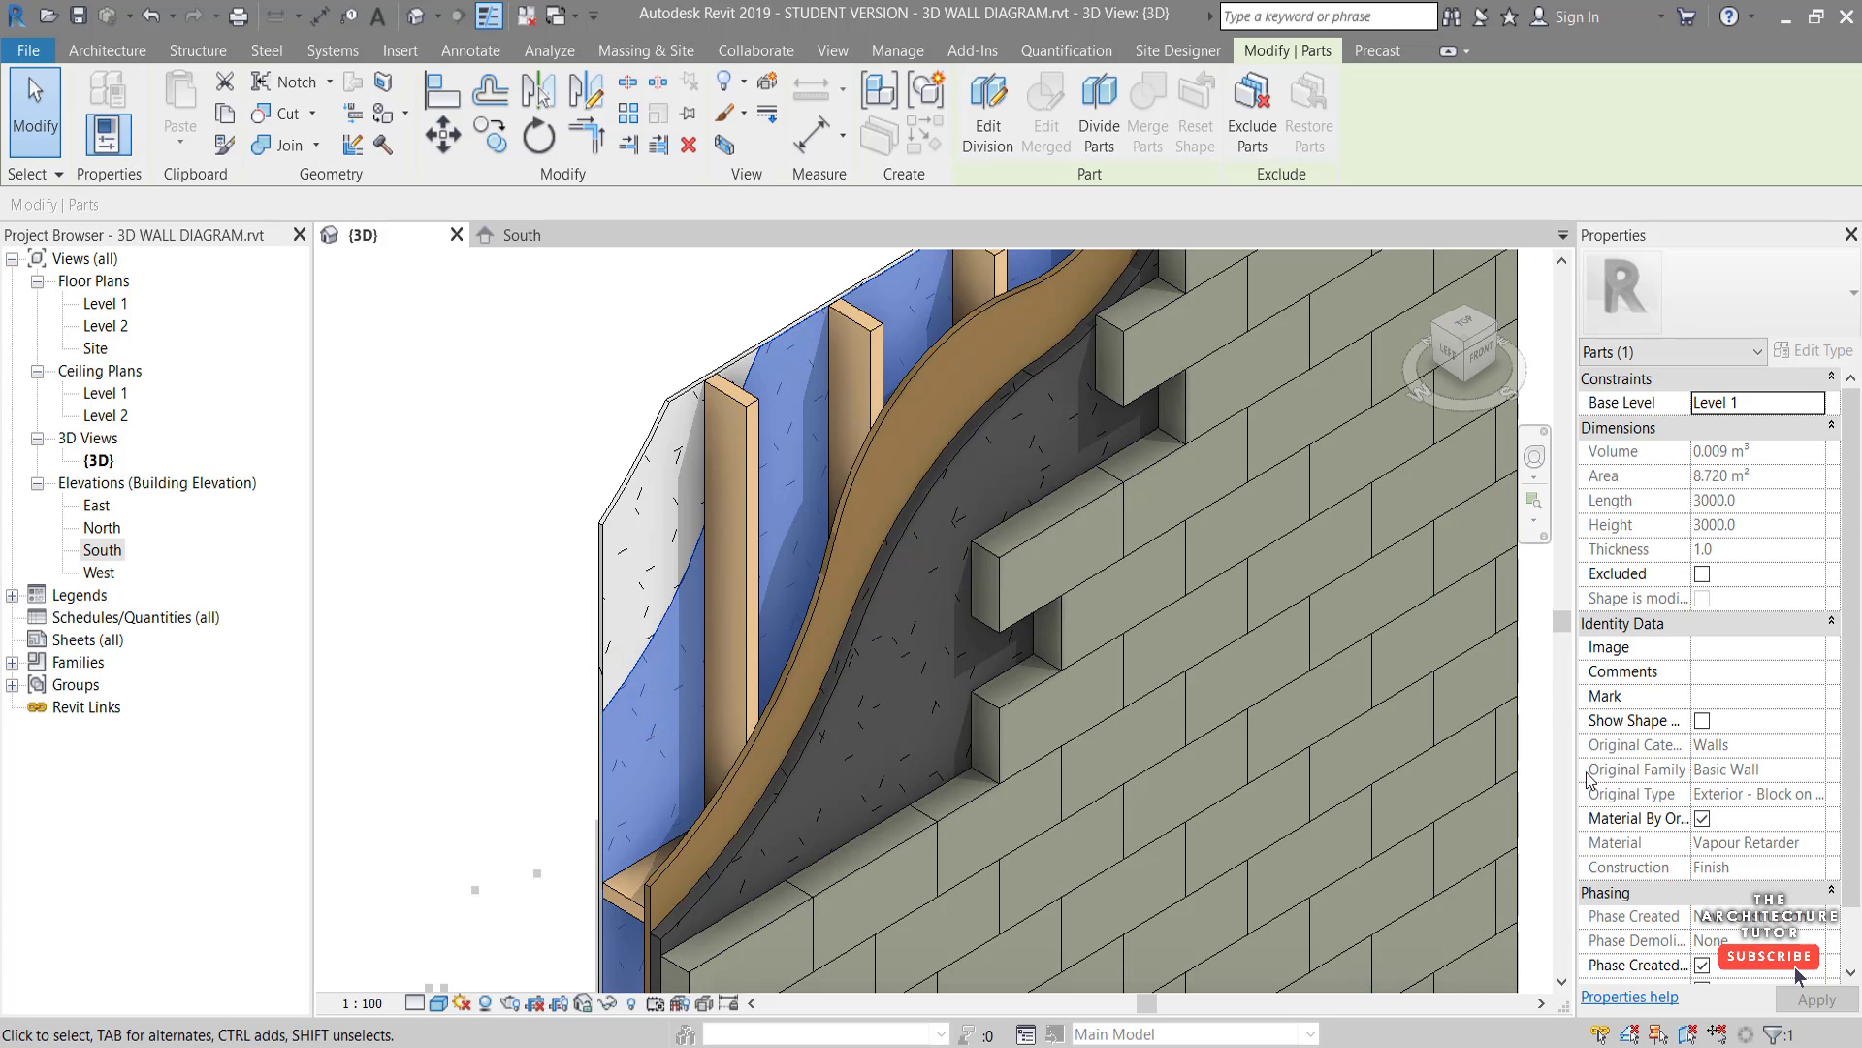
drag(1572, 766, 1394, 776)
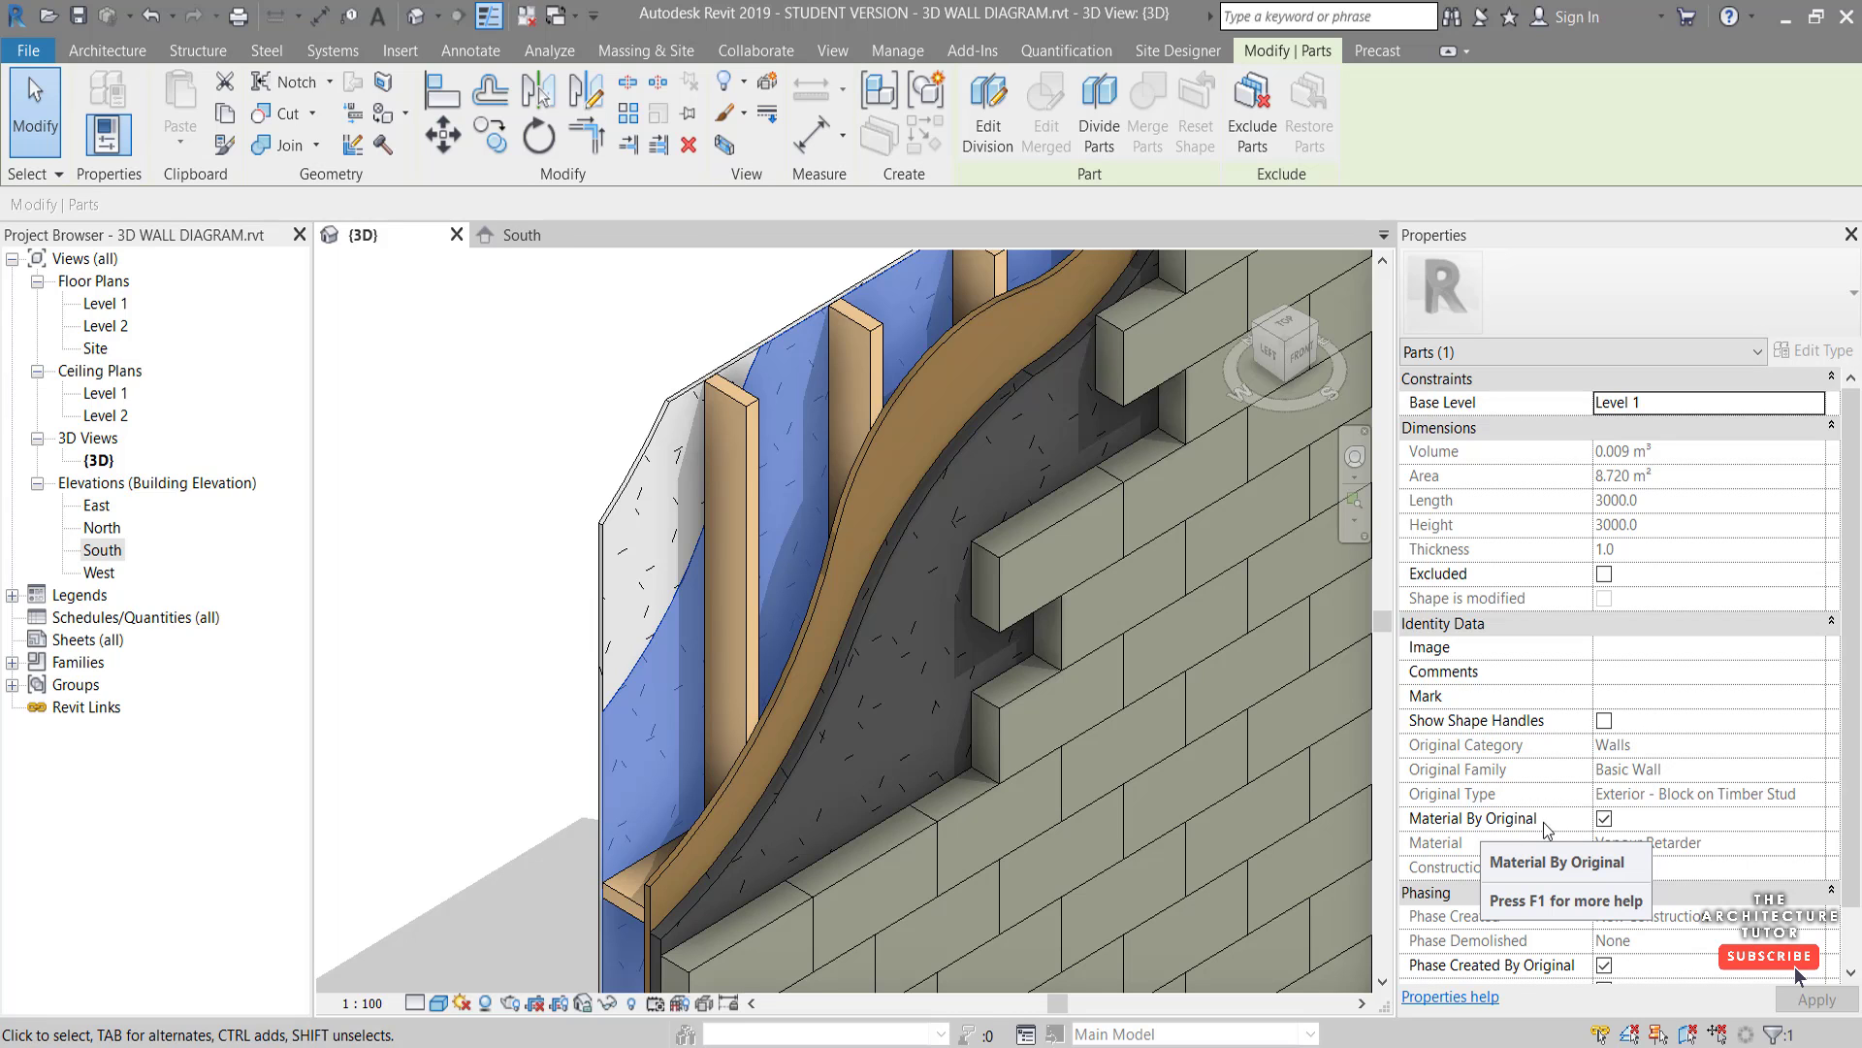
click(1603, 819)
click(1731, 842)
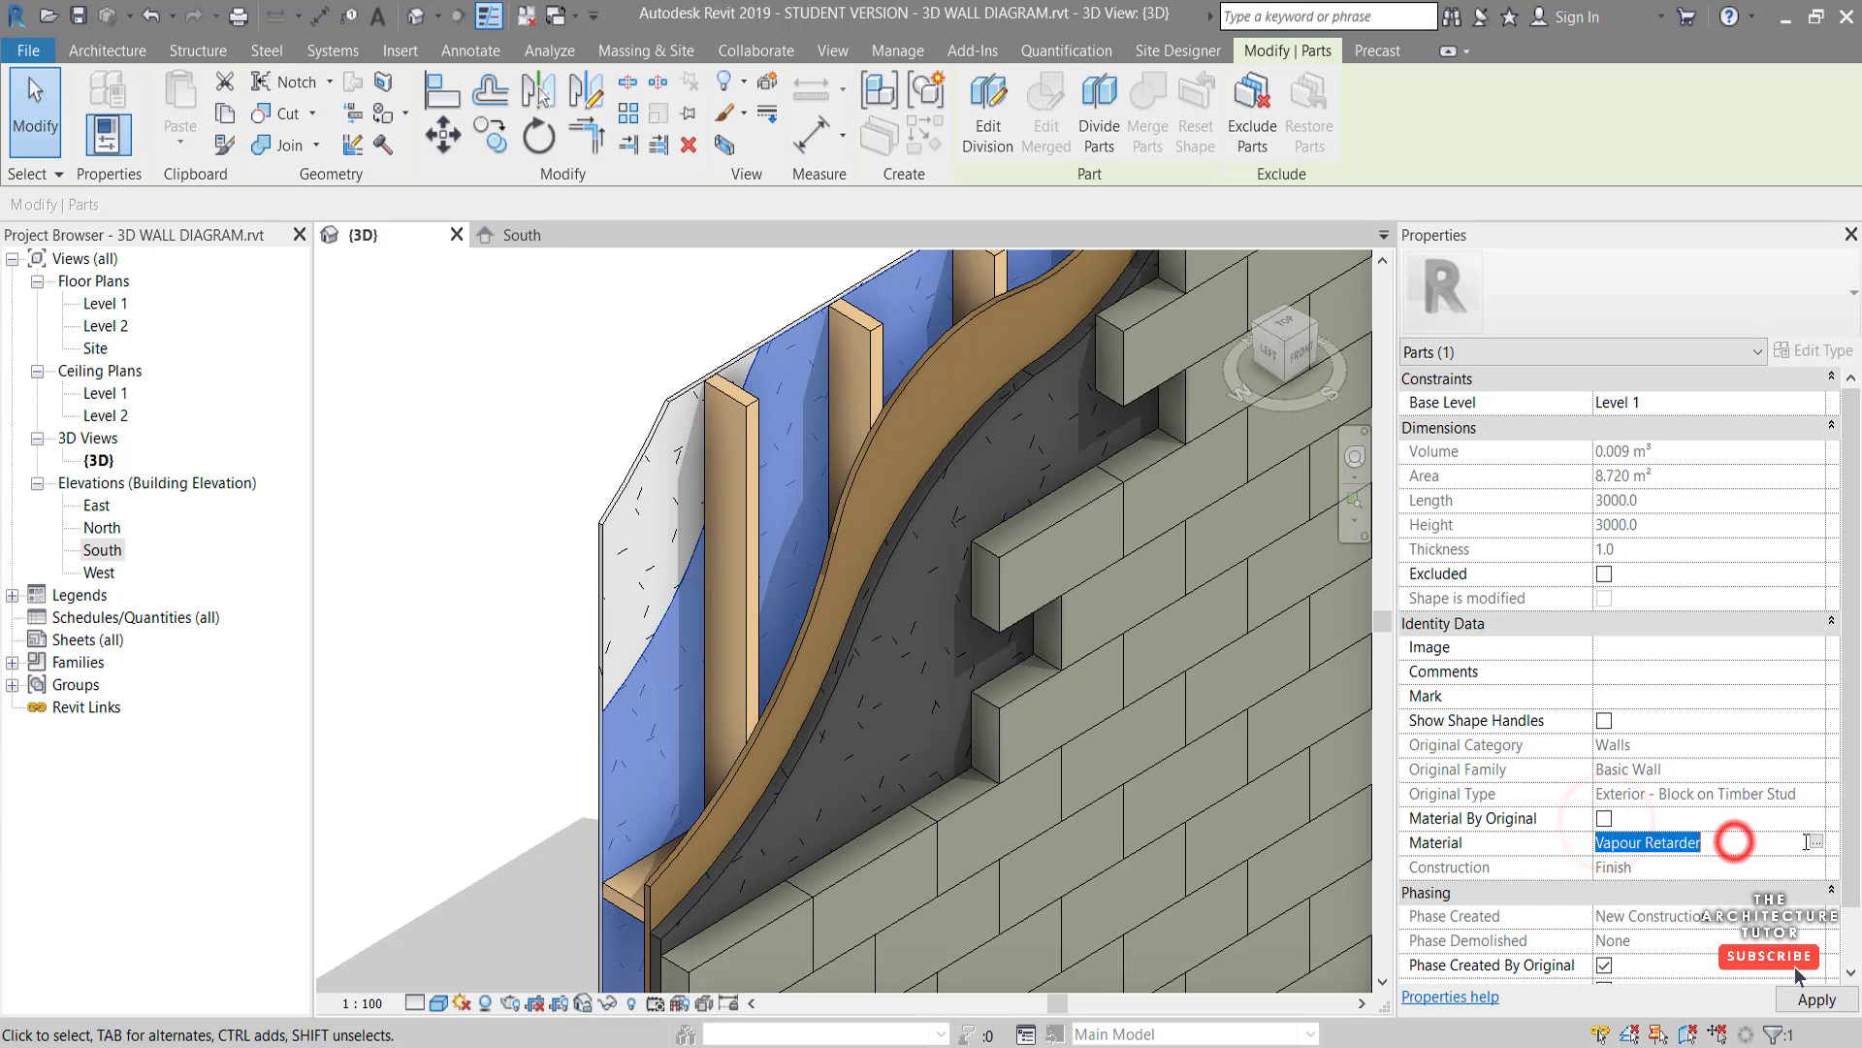
click(1816, 842)
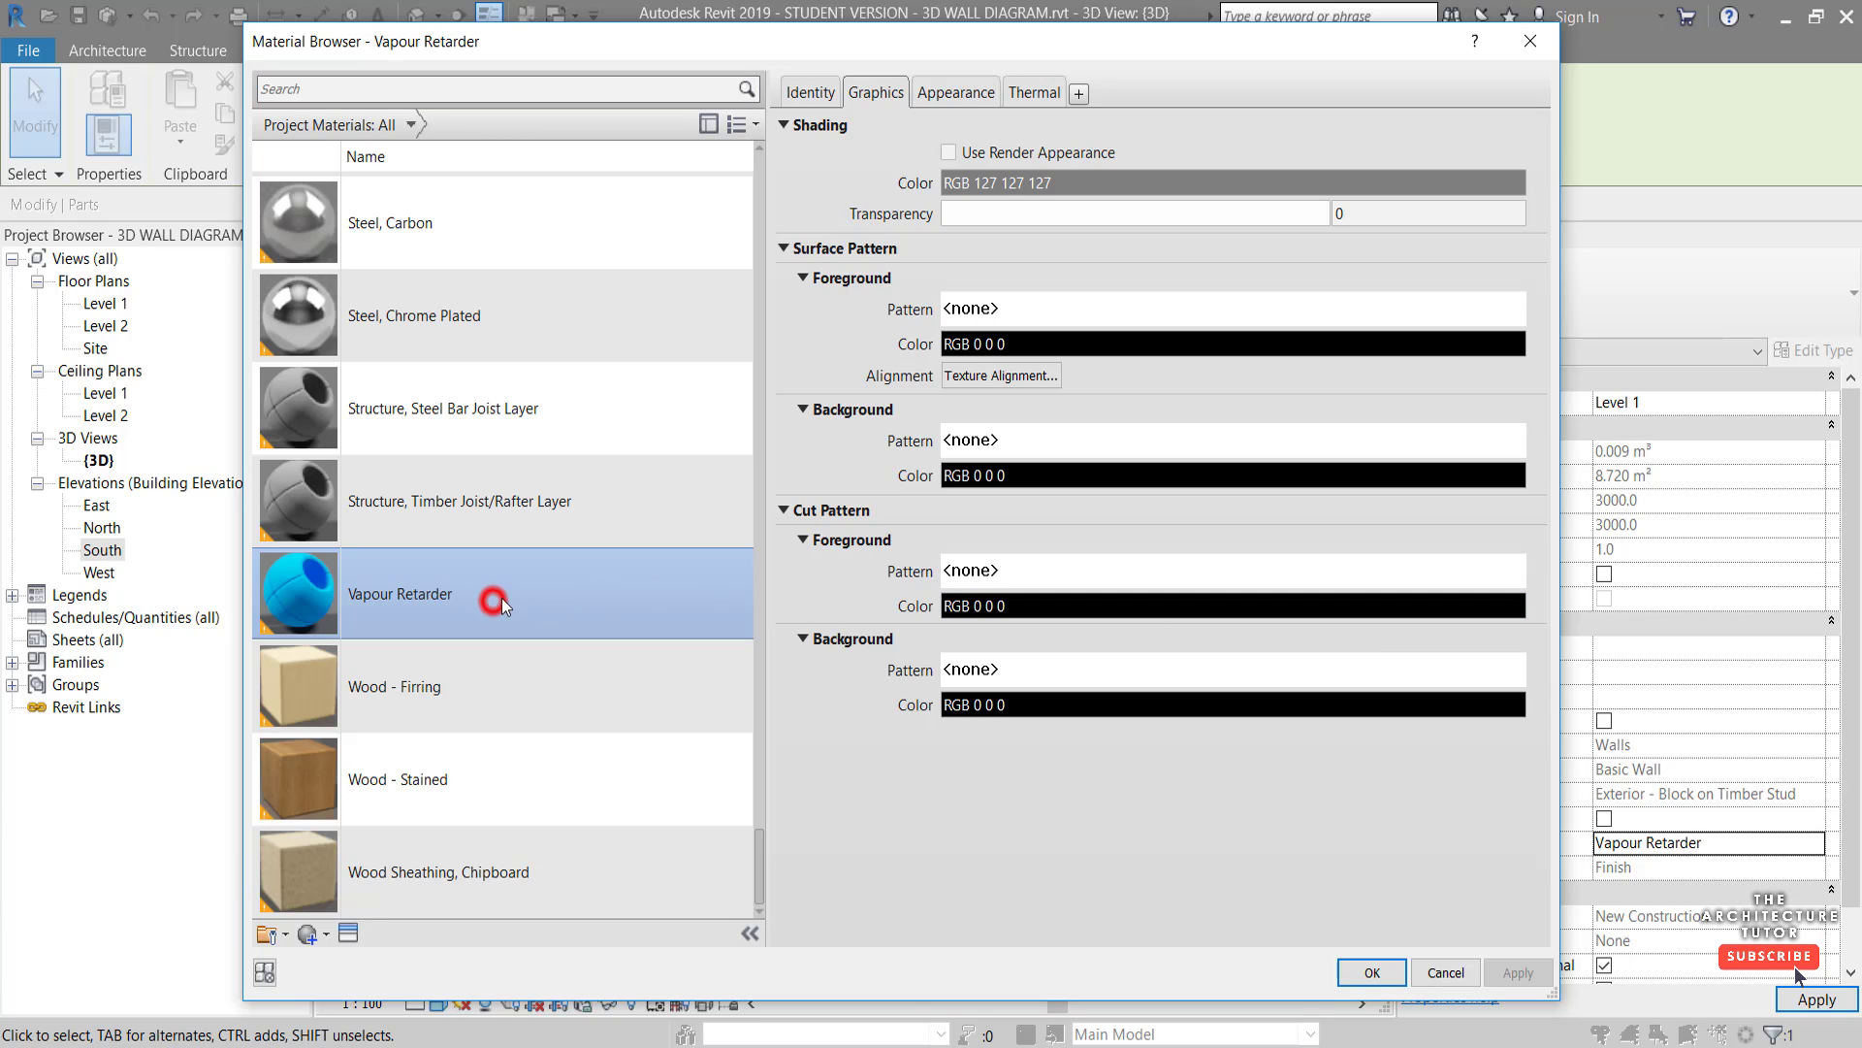
Turn on Use Render Appearance for the Vapour Retarder material so it displays blue
click(949, 152)
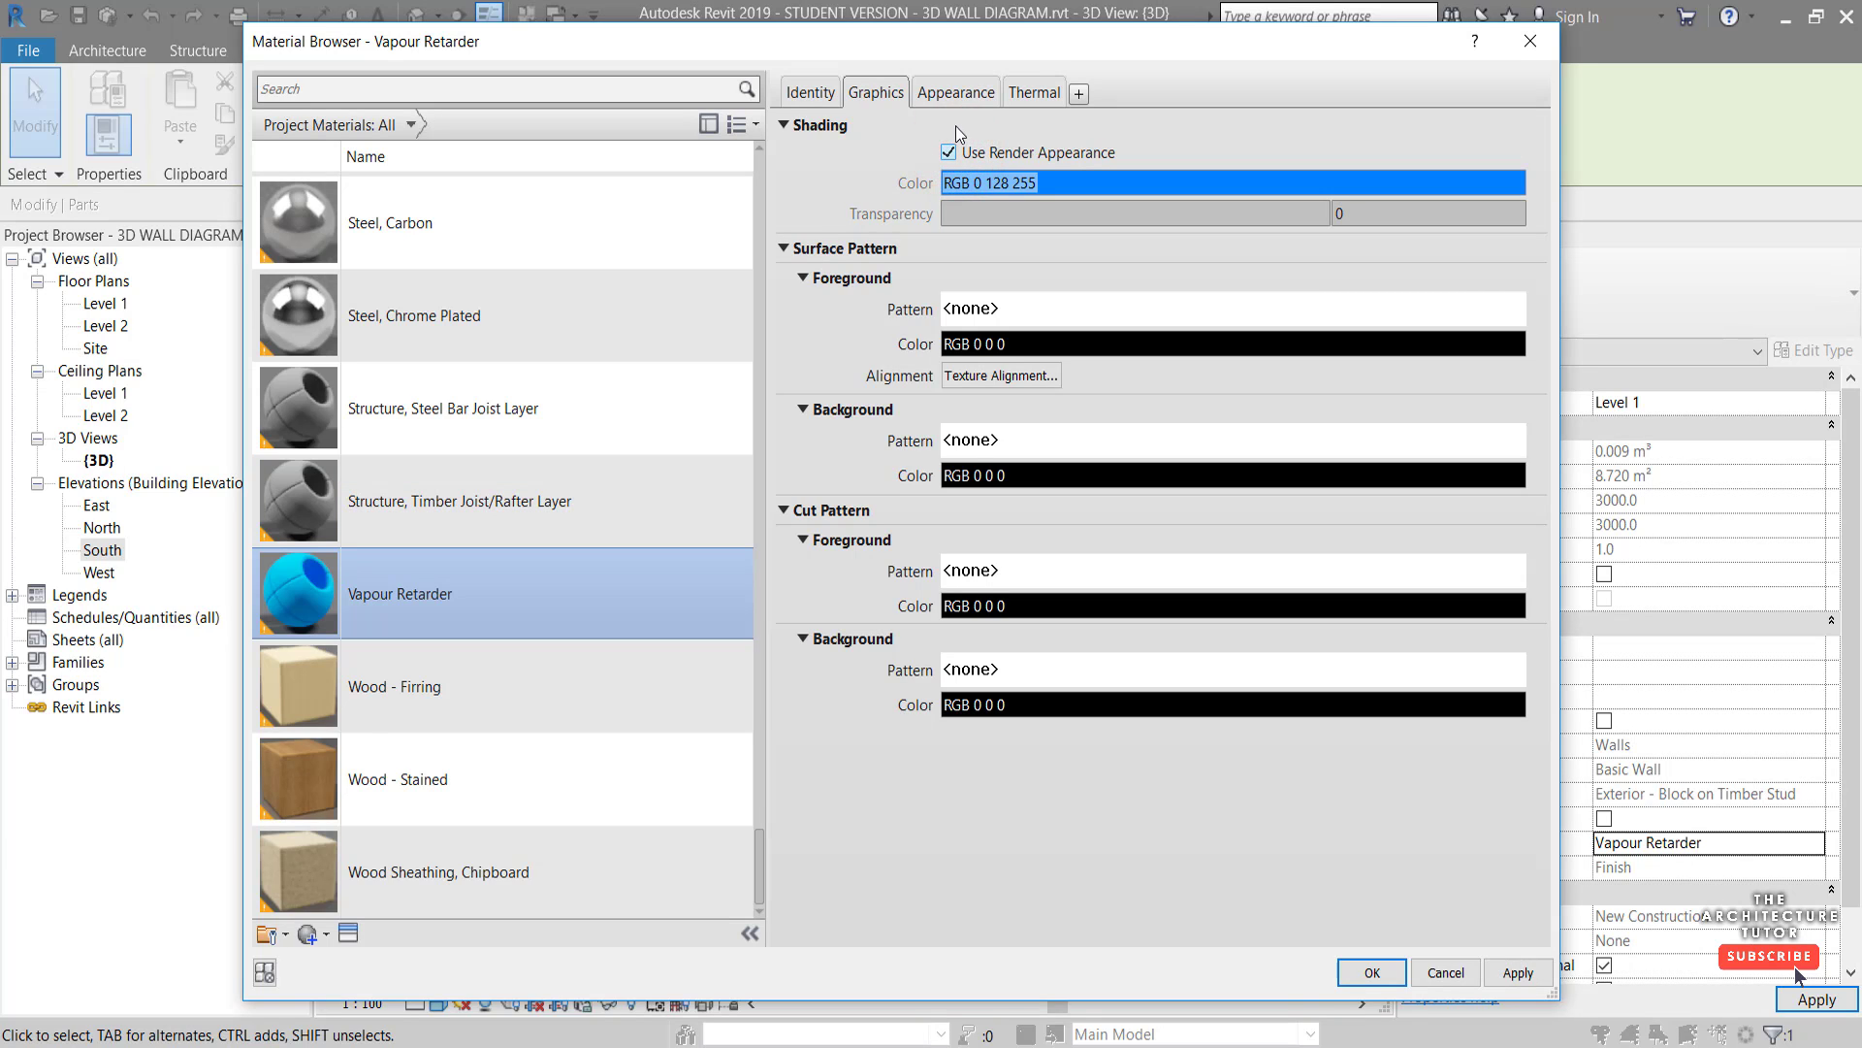
click(1352, 963)
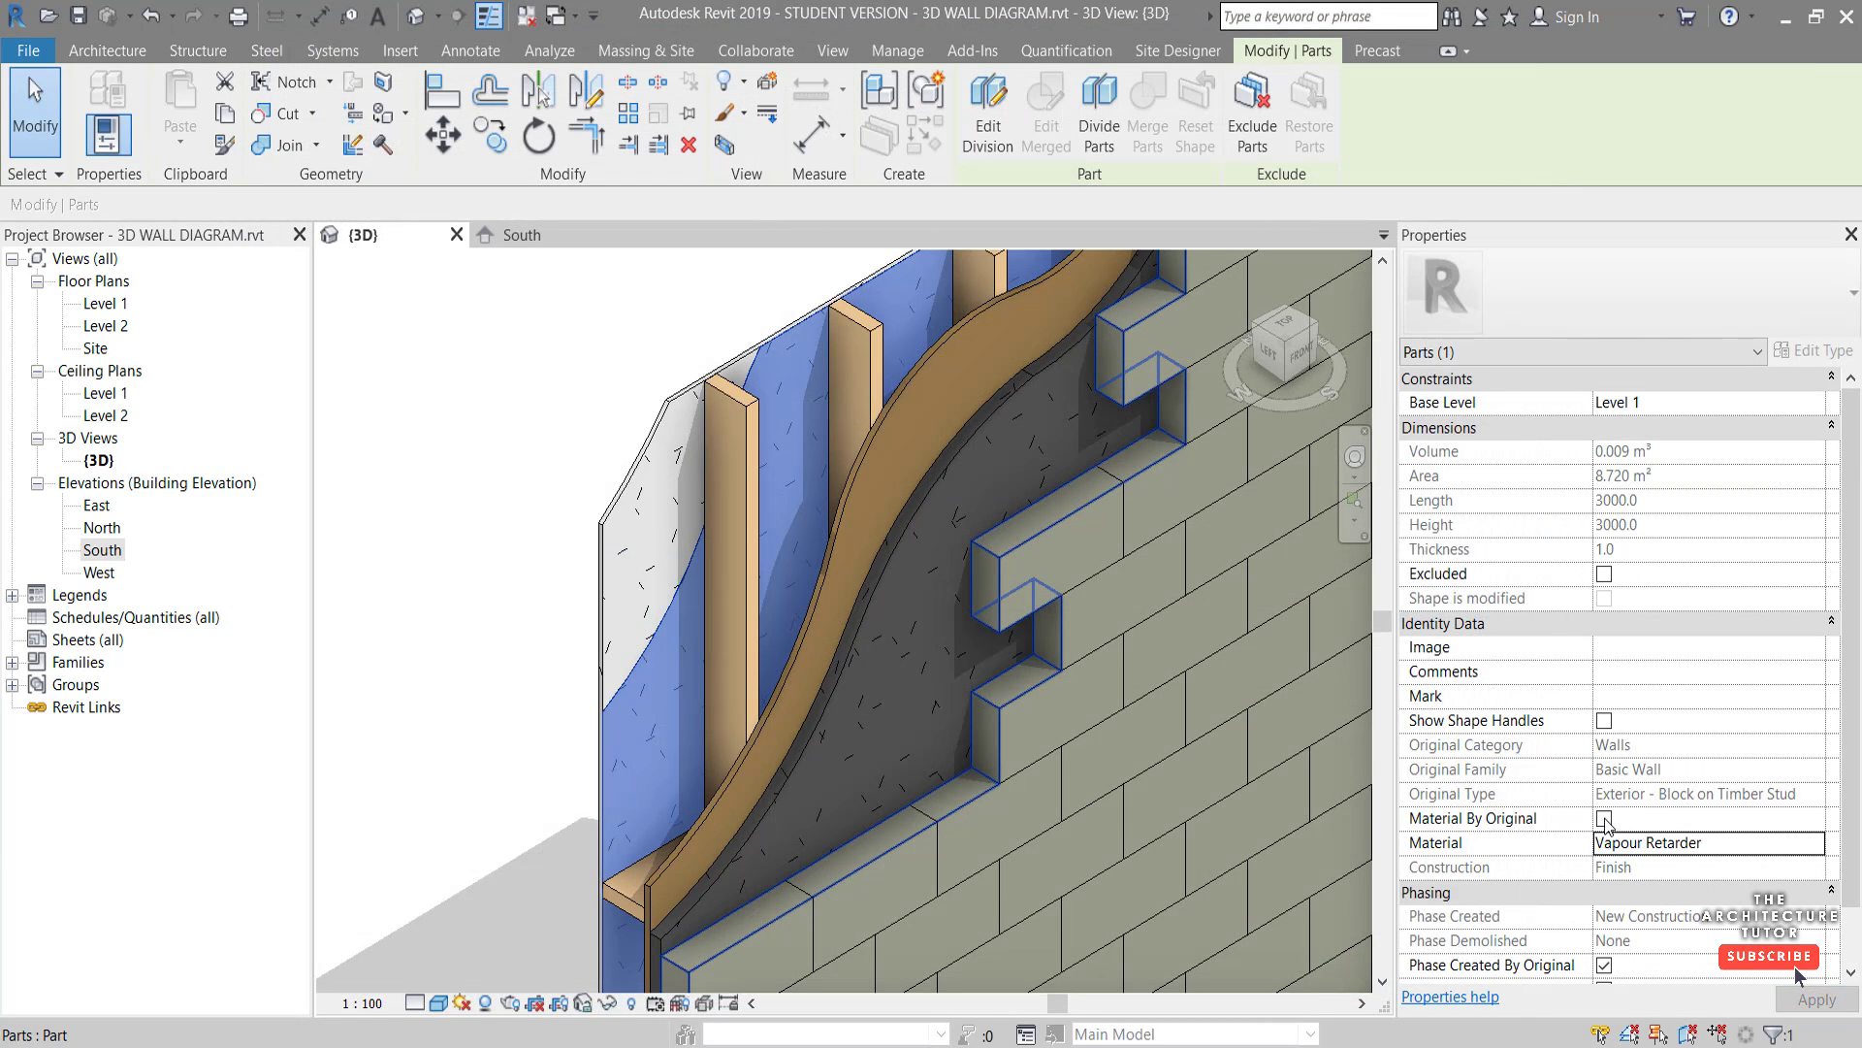
click(1605, 818)
click(418, 591)
scroll(776, 544, down, 4)
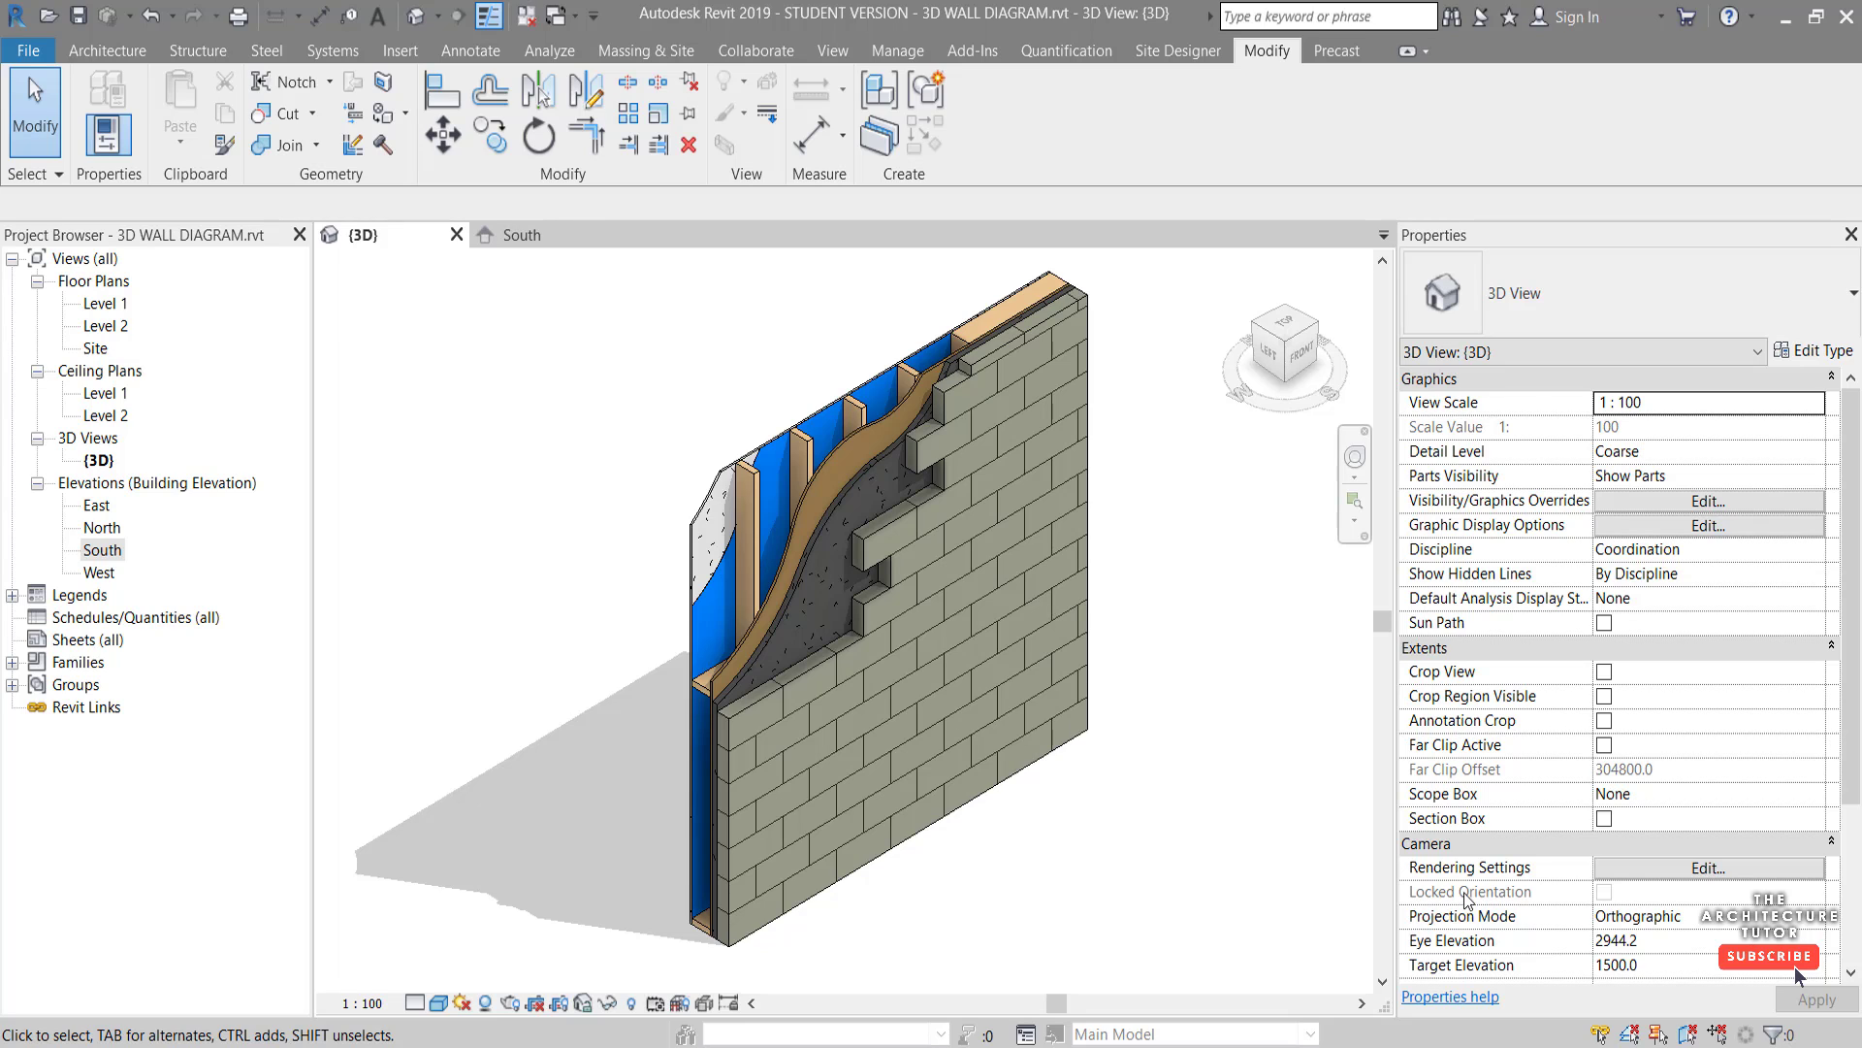
Set the 3D view's Projection Mode to Perspective, apply it, and frame the wall
click(1820, 918)
click(1649, 962)
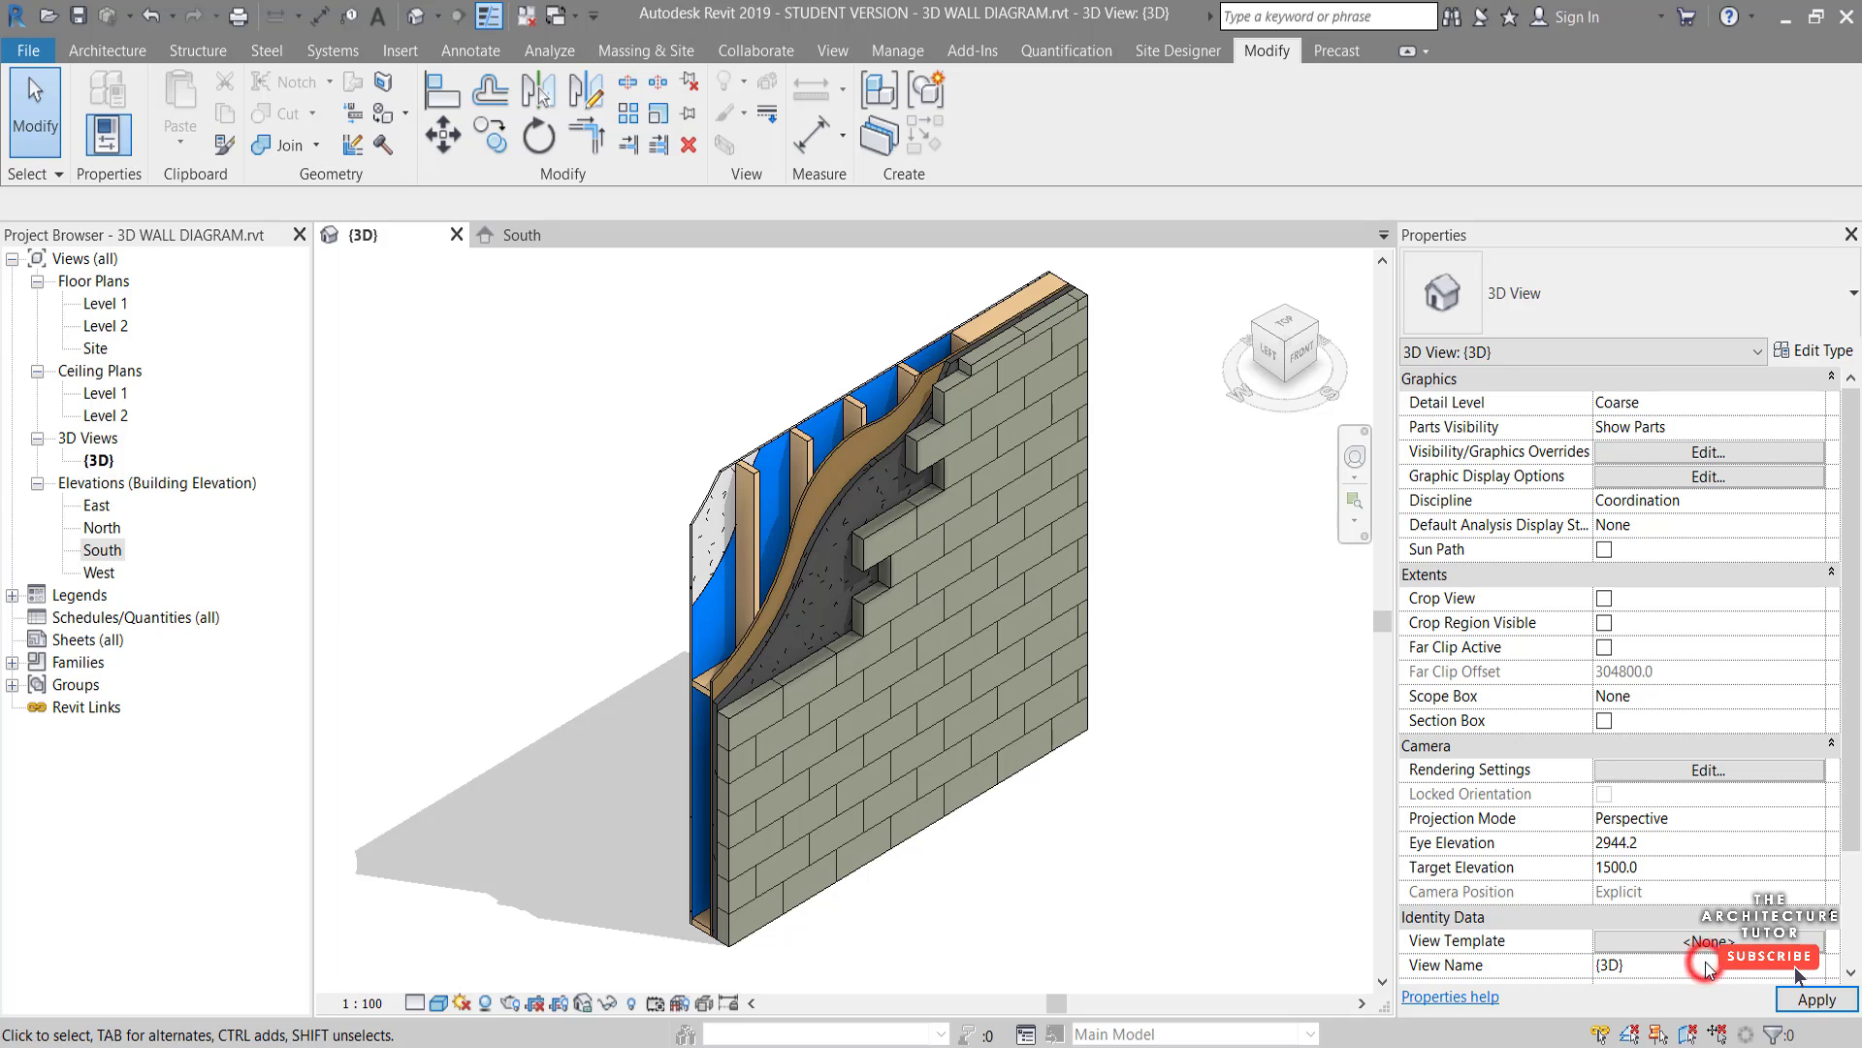
click(1817, 999)
scroll(1116, 659, down, 6)
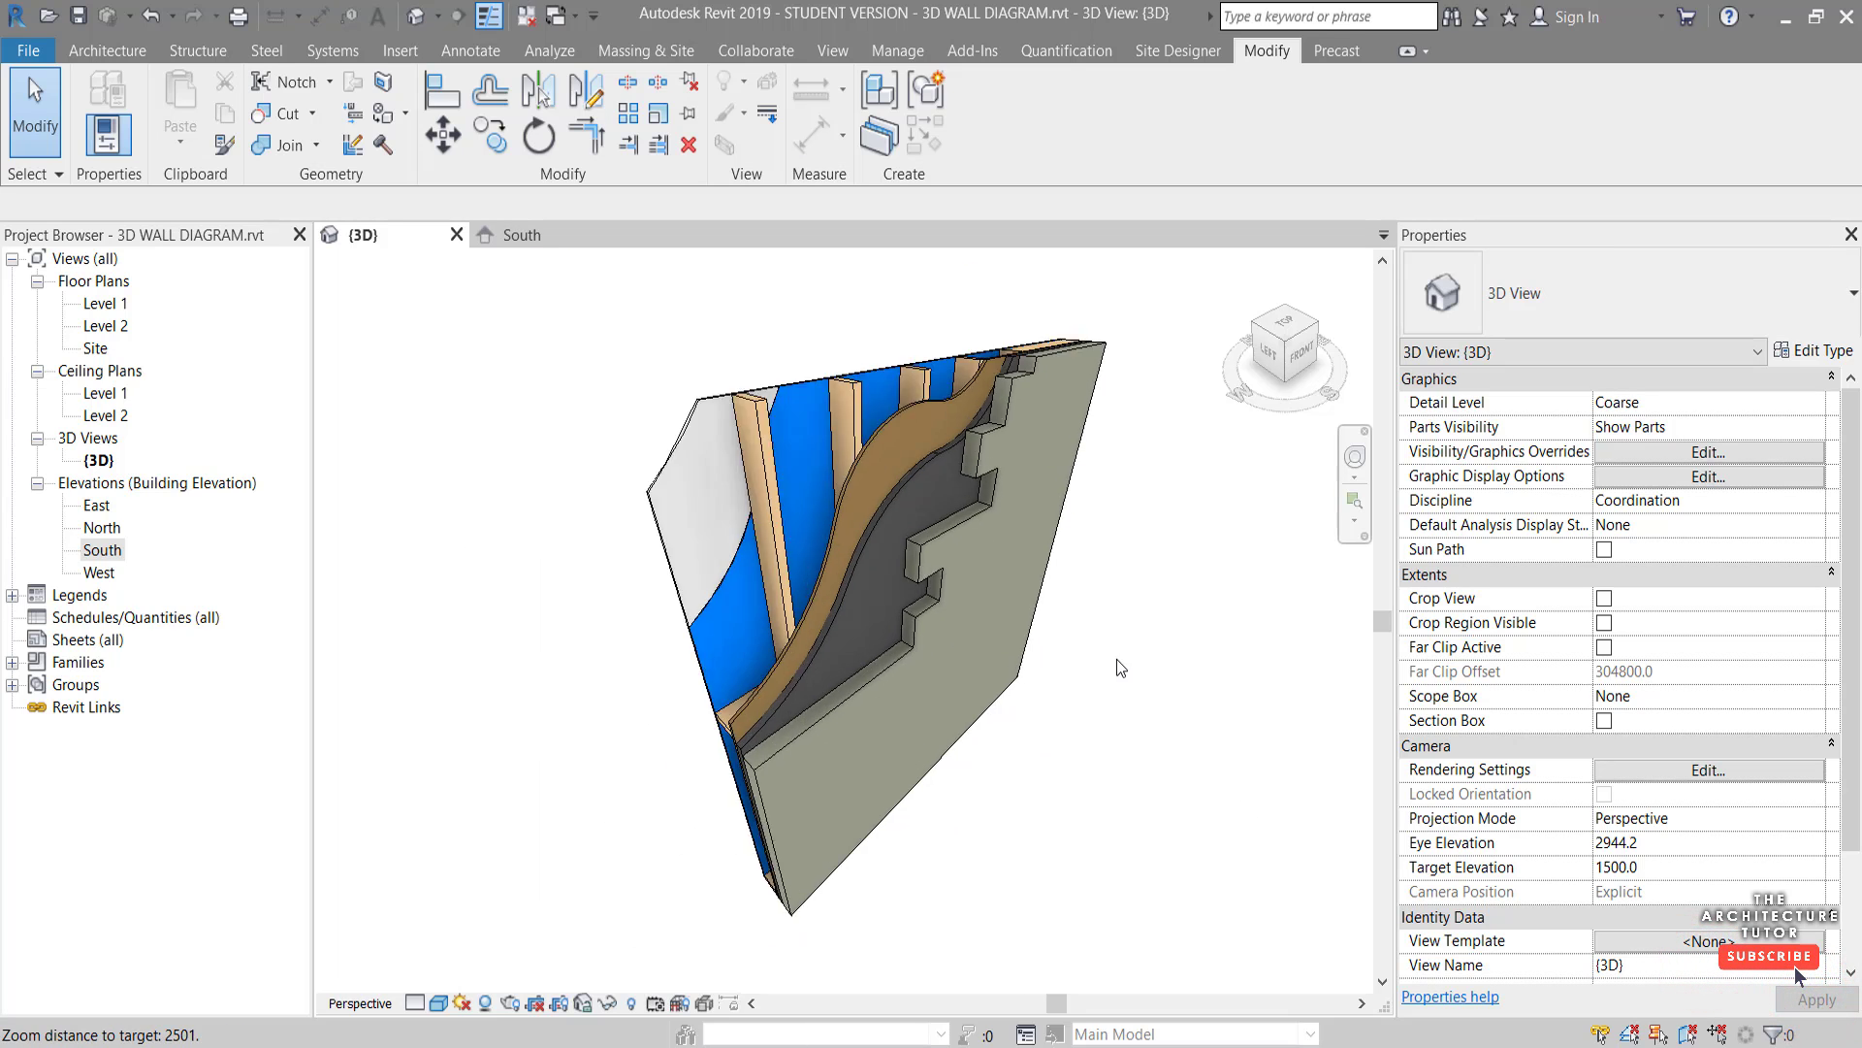
mouse_move(1079, 652)
shift+middle_down()
mouse_move(1038, 606)
mouse_move(1113, 638)
mouse_move(1083, 675)
mouse_move(994, 713)
shift+middle_up()
click(1030, 597)
scroll(1080, 714, up, 5)
scroll(977, 715, up, 2)
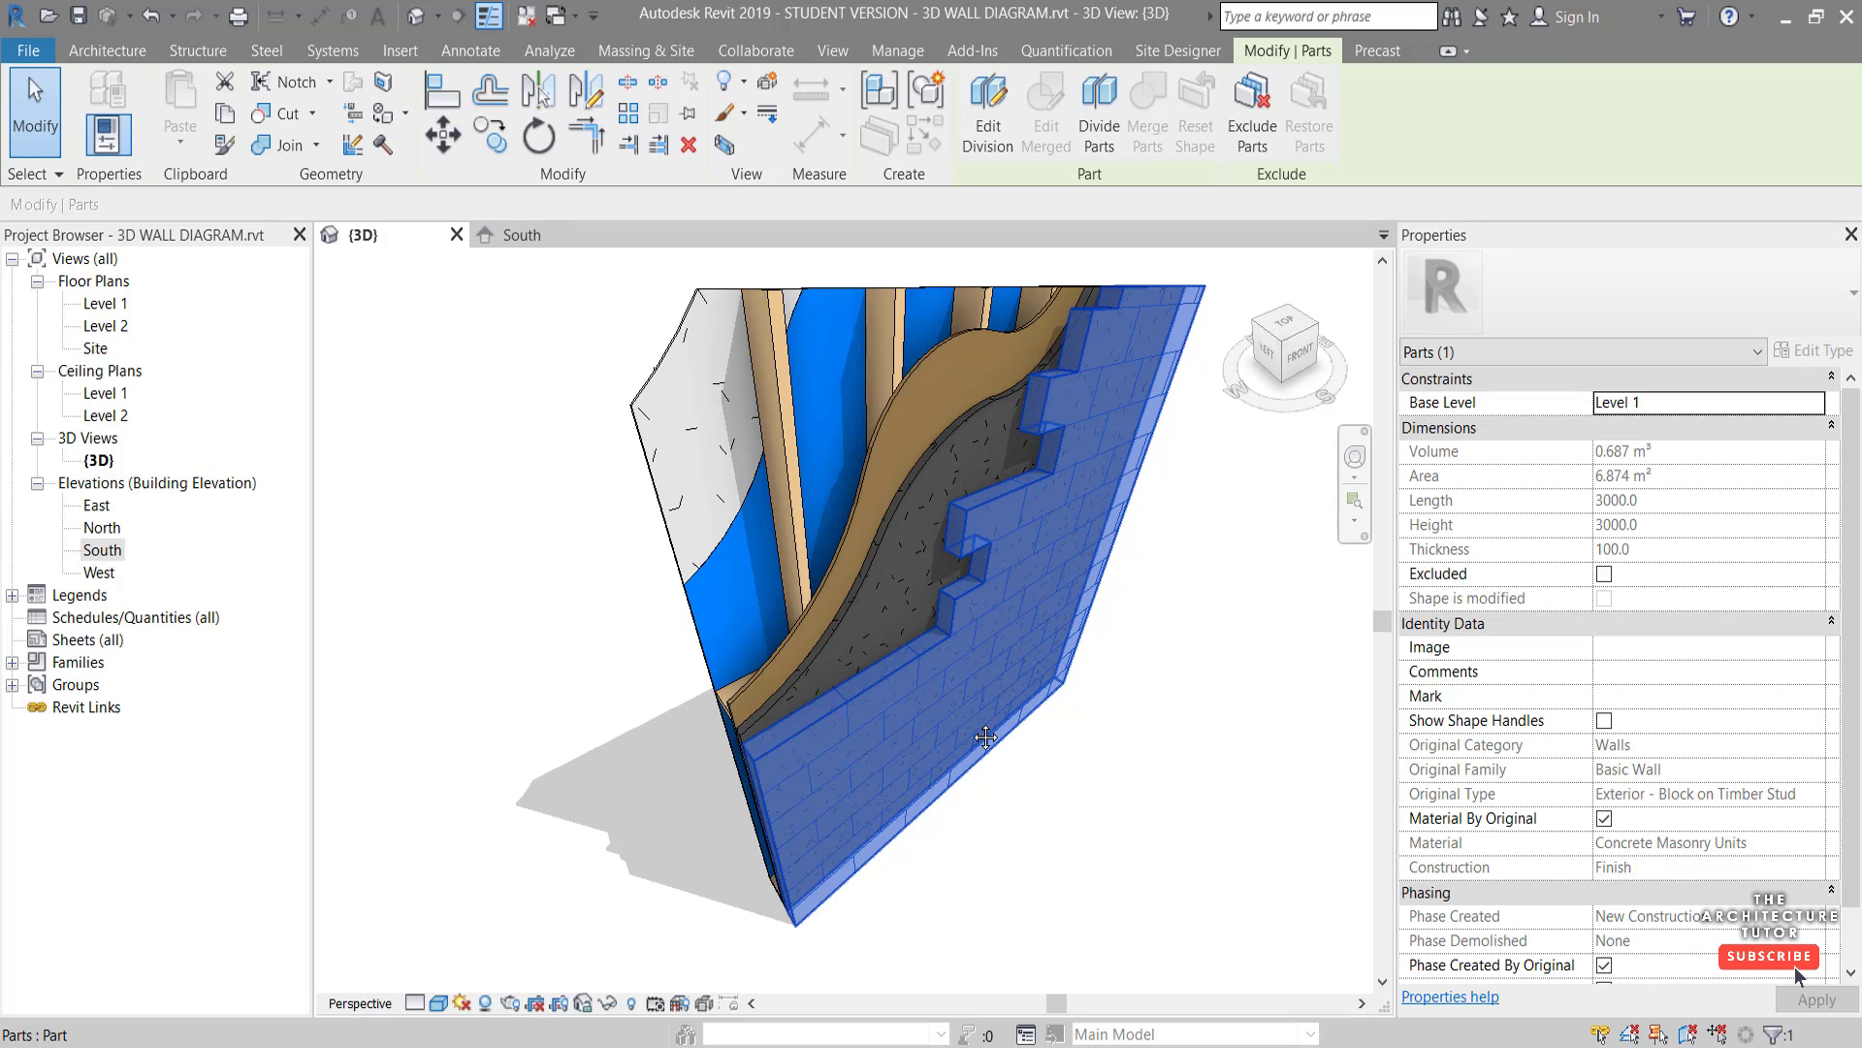
key(Escape)
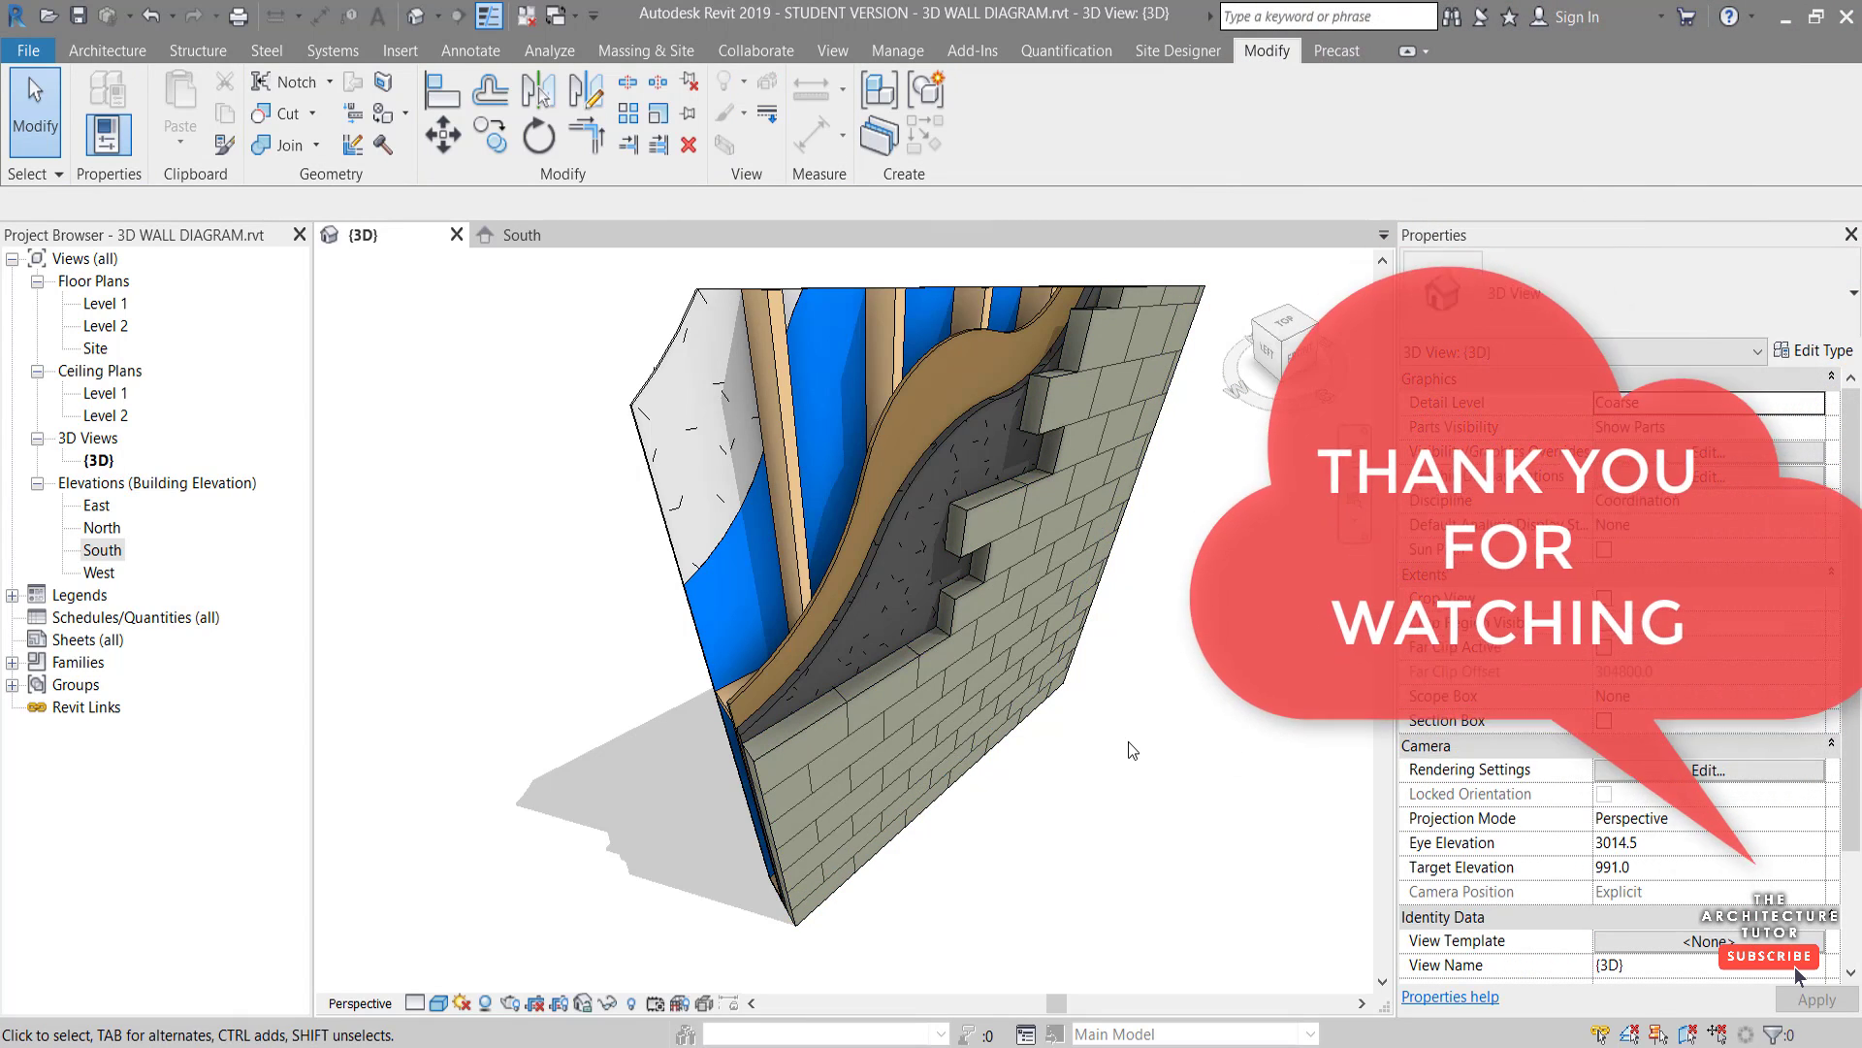